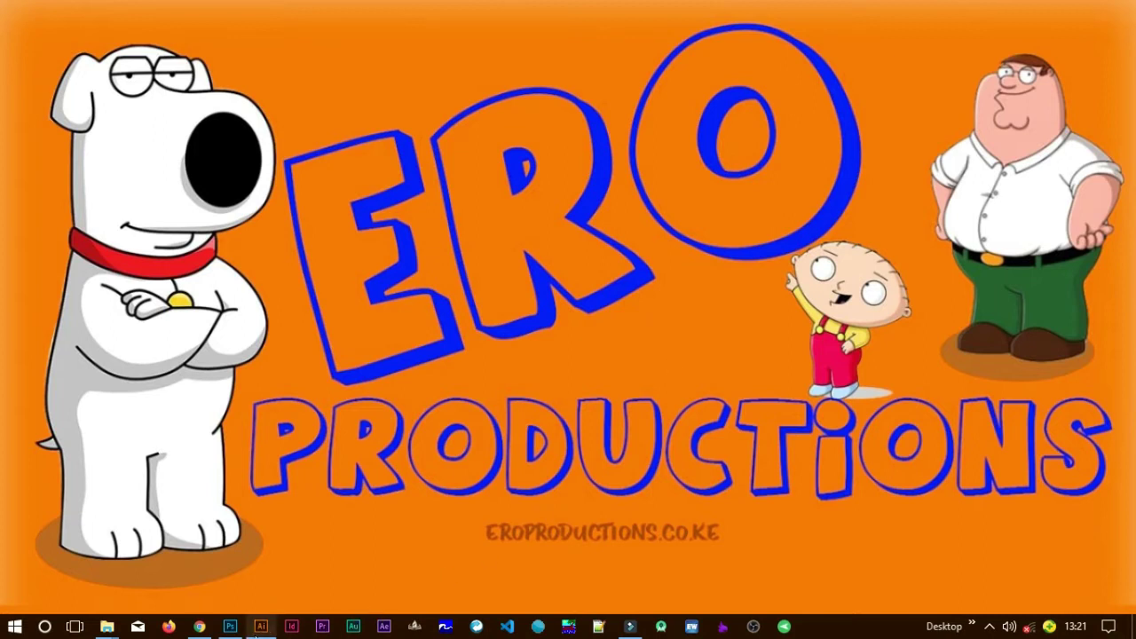
Bring the Adobe Illustrator window to the front from the taskbar.
click(261, 626)
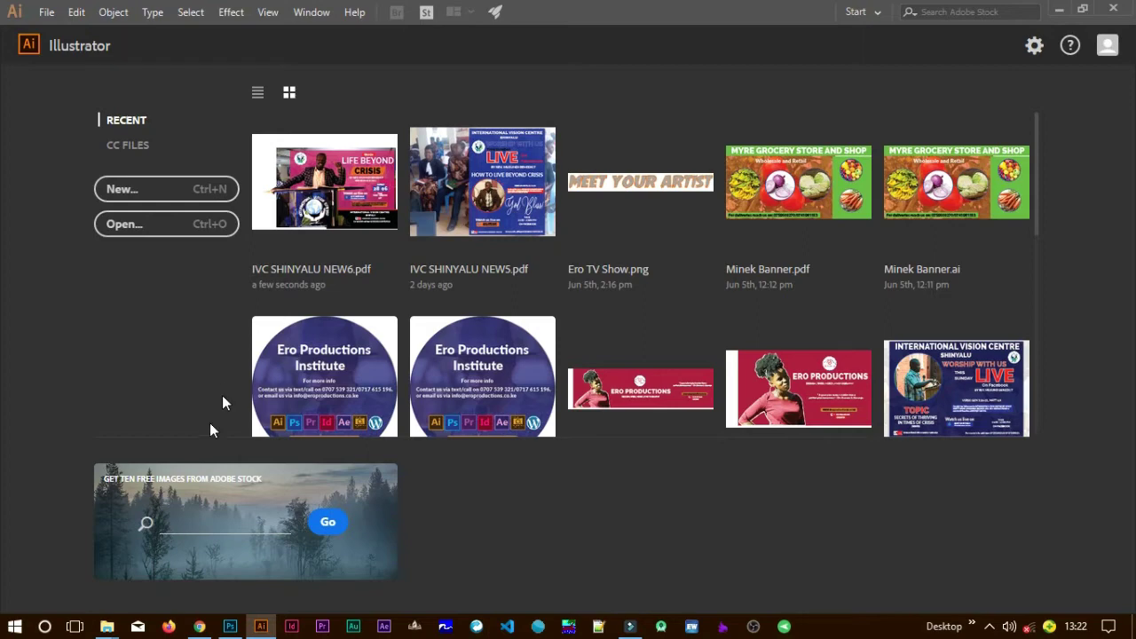
click(232, 626)
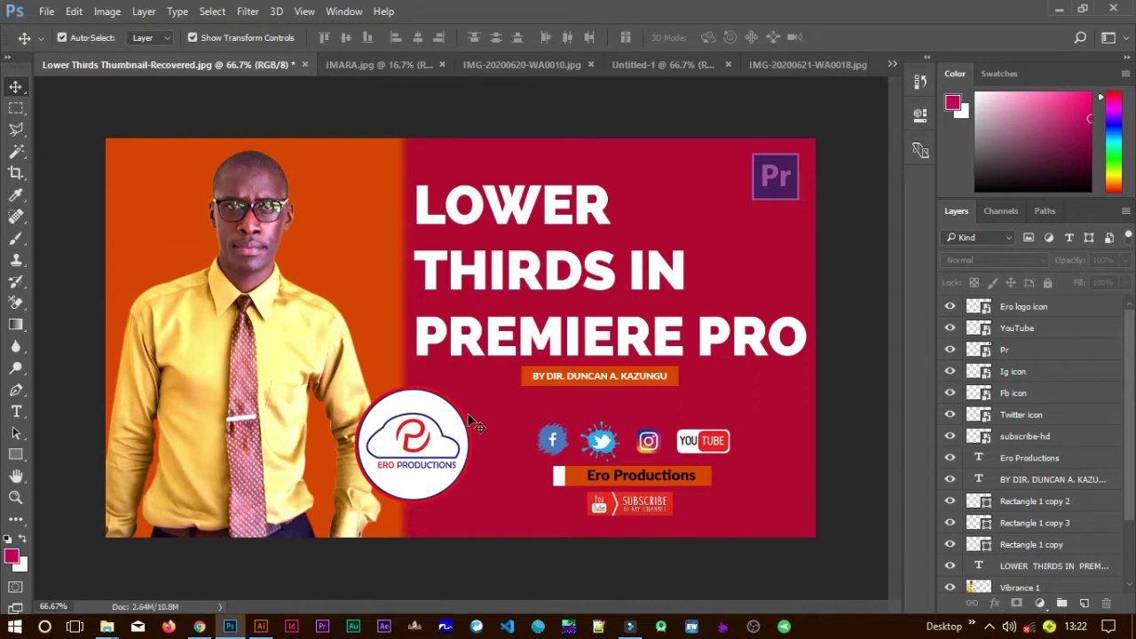
click(380, 63)
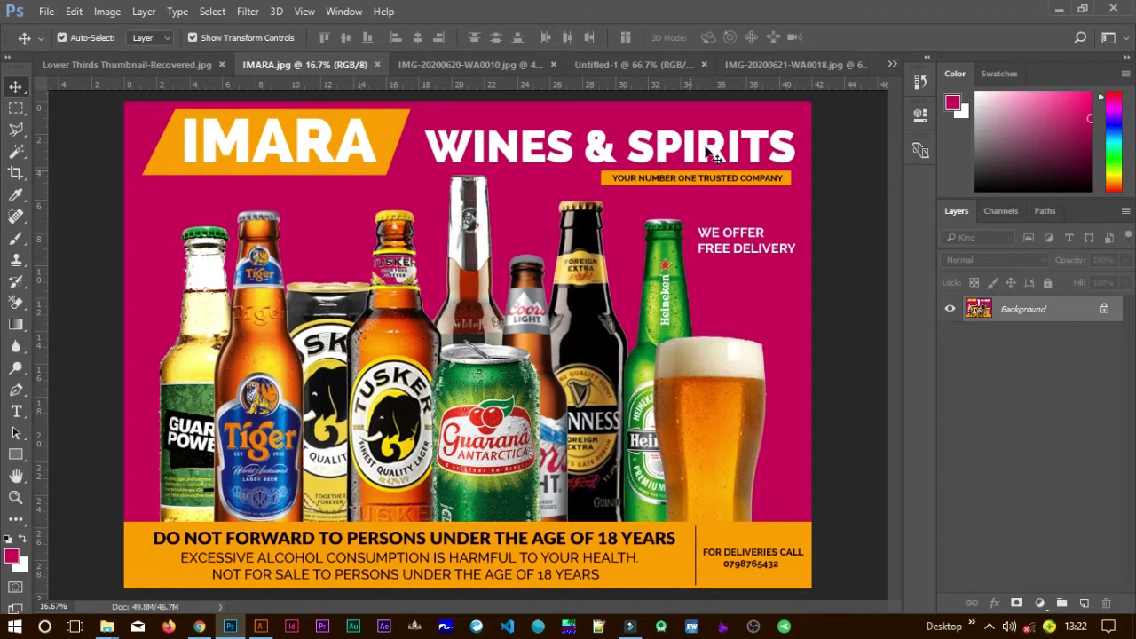
click(773, 69)
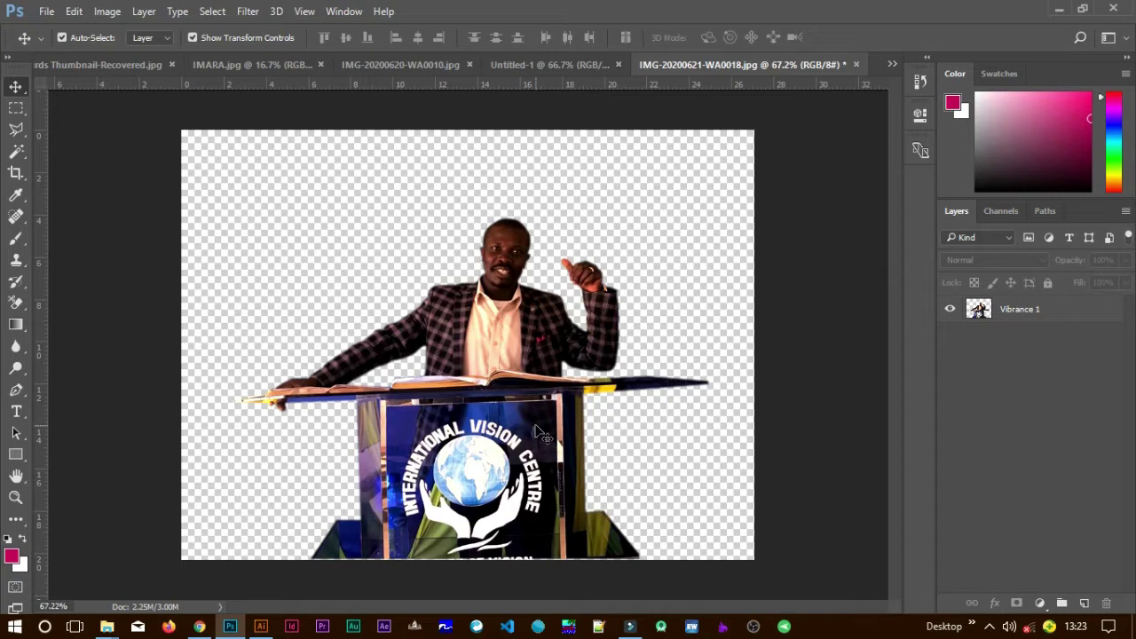
click(262, 625)
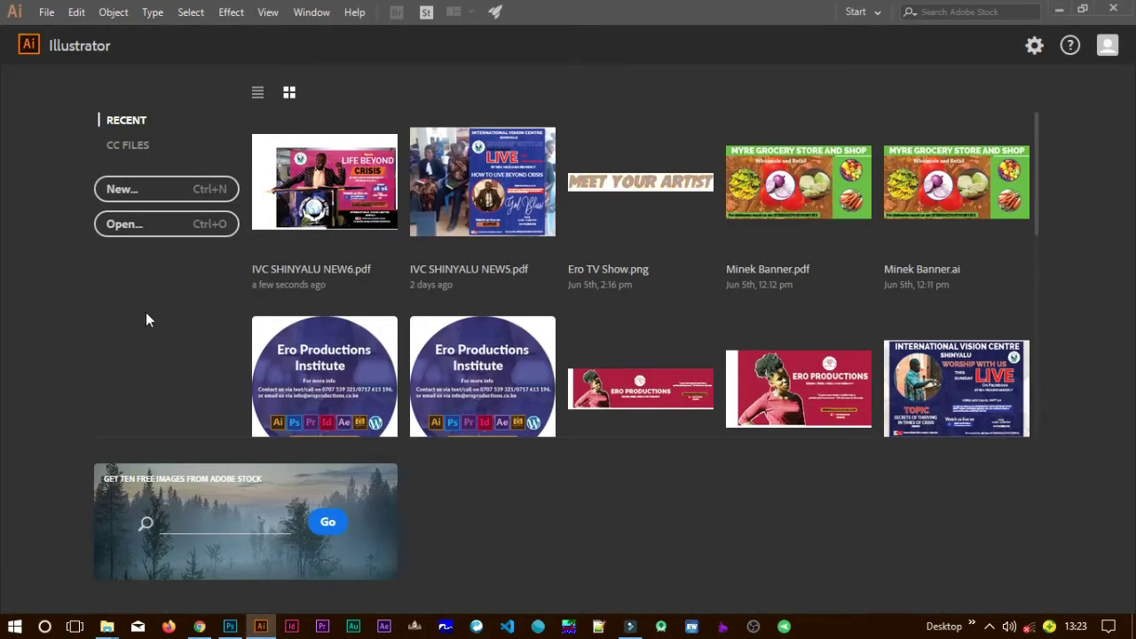
Choose New... on the Illustrator start screen to begin a new document.
click(188, 192)
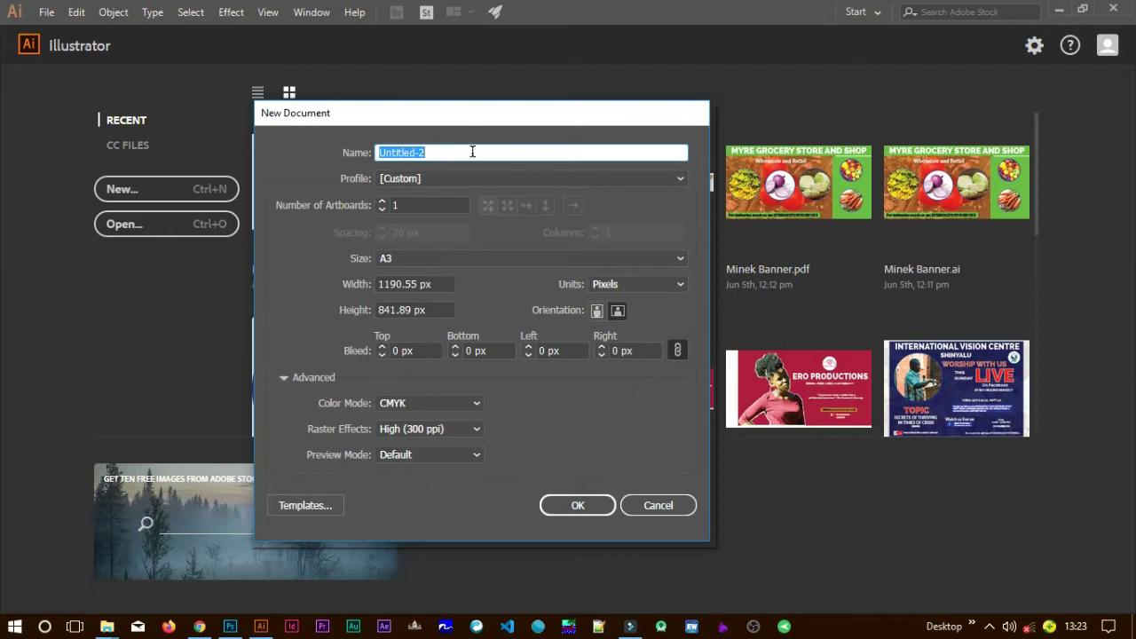
Name the document 'Tutorial 1' with A3 size, Pixels units and landscape orientation.
text(Tutorial 1)
click(426, 261)
click(423, 377)
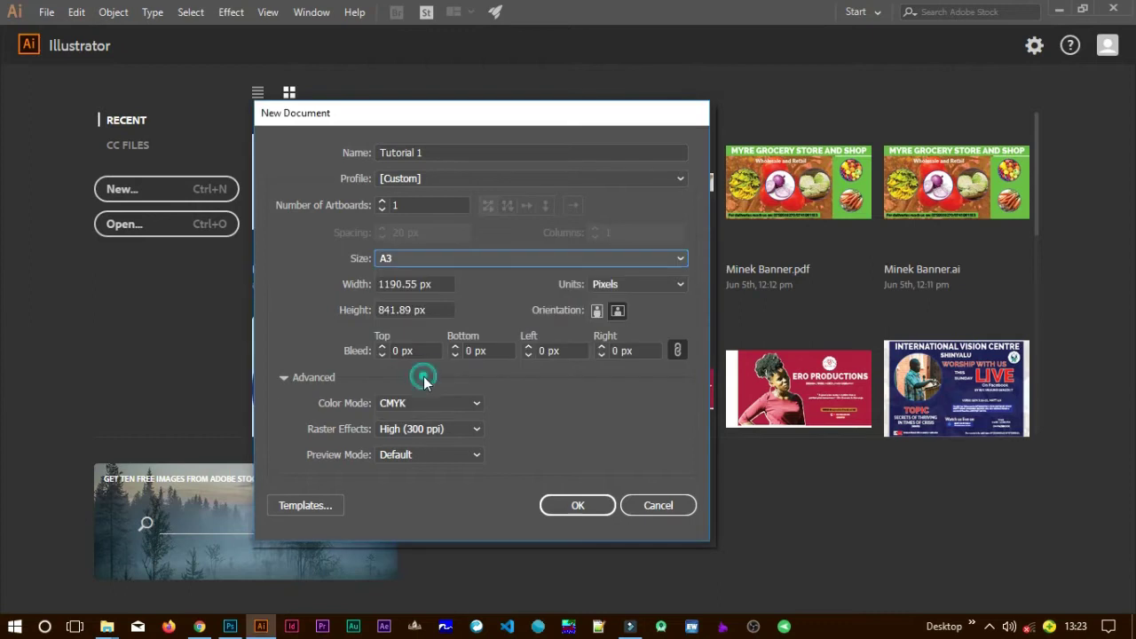
click(445, 255)
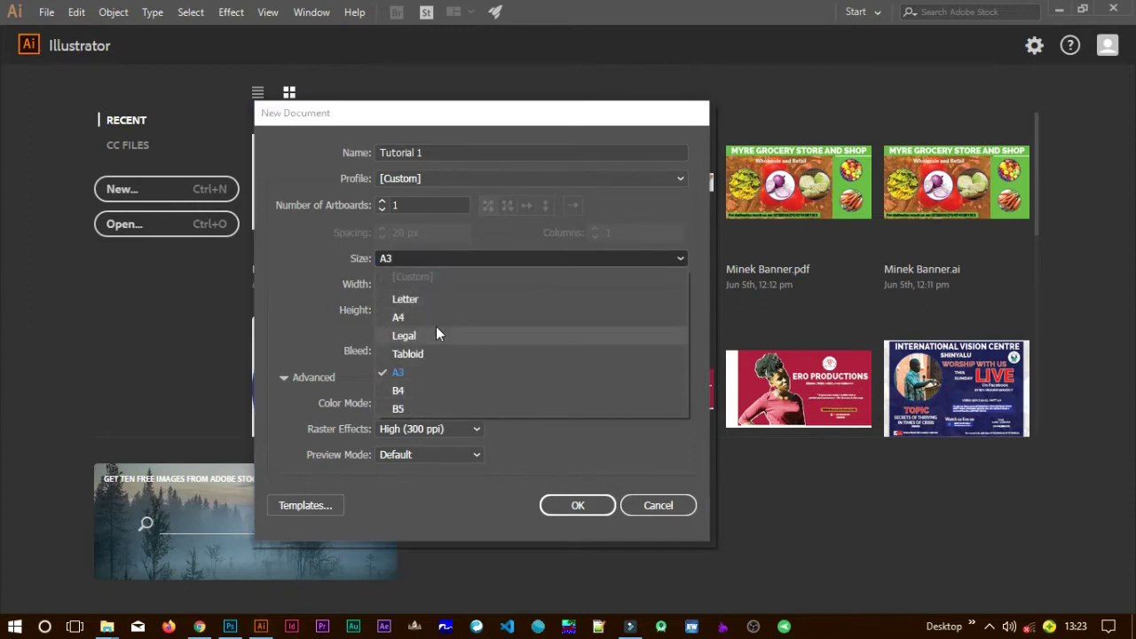
click(424, 263)
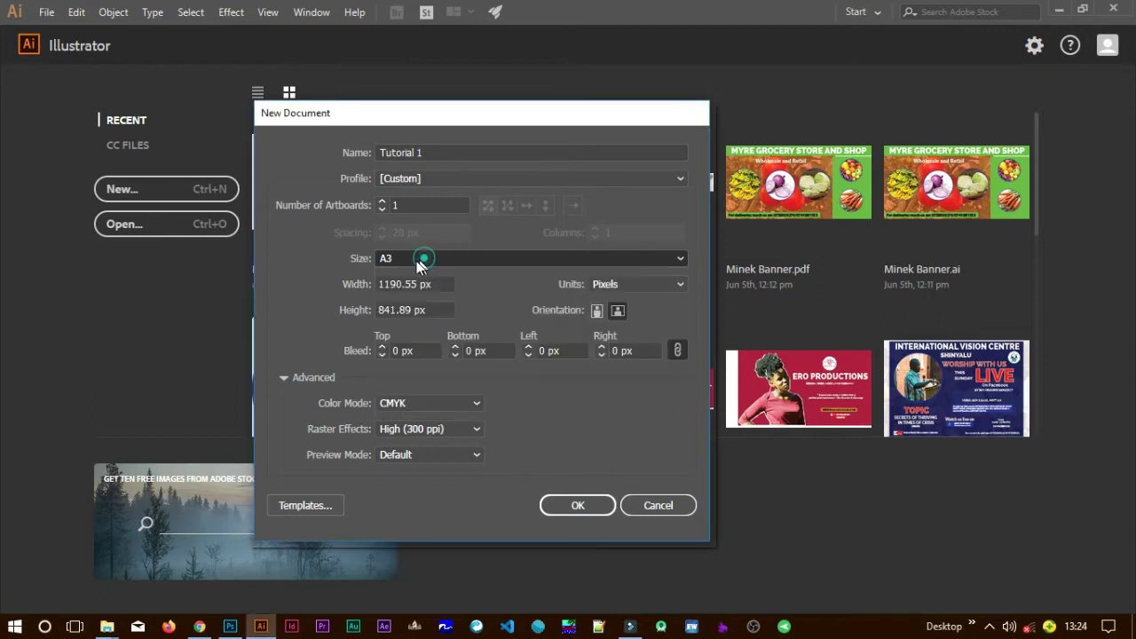
click(621, 284)
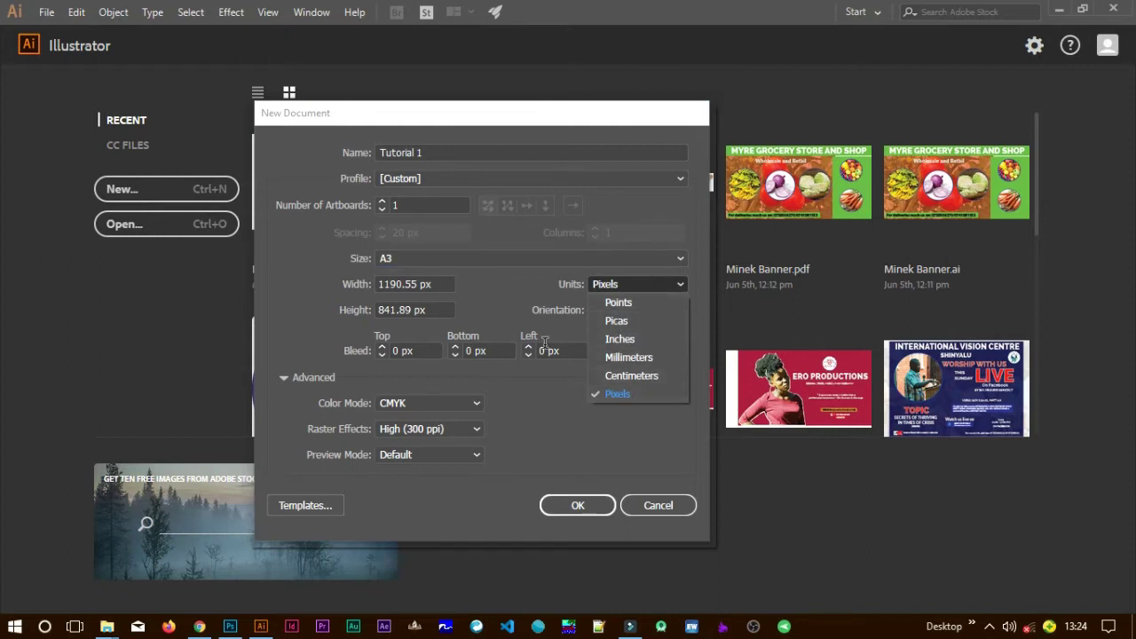
click(429, 264)
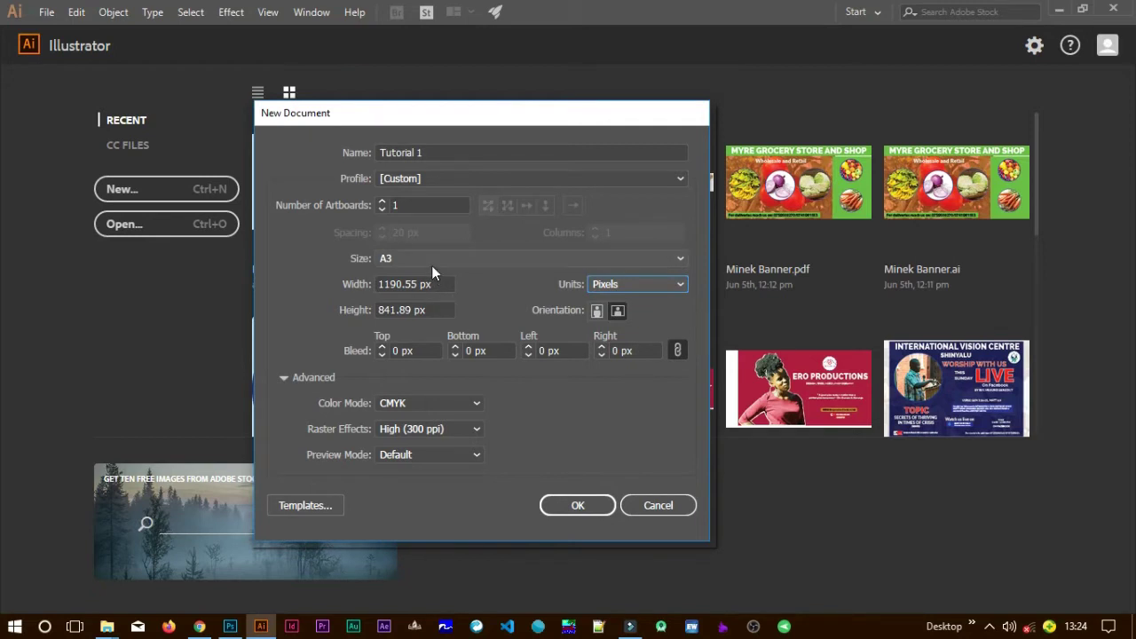
click(431, 258)
click(431, 258)
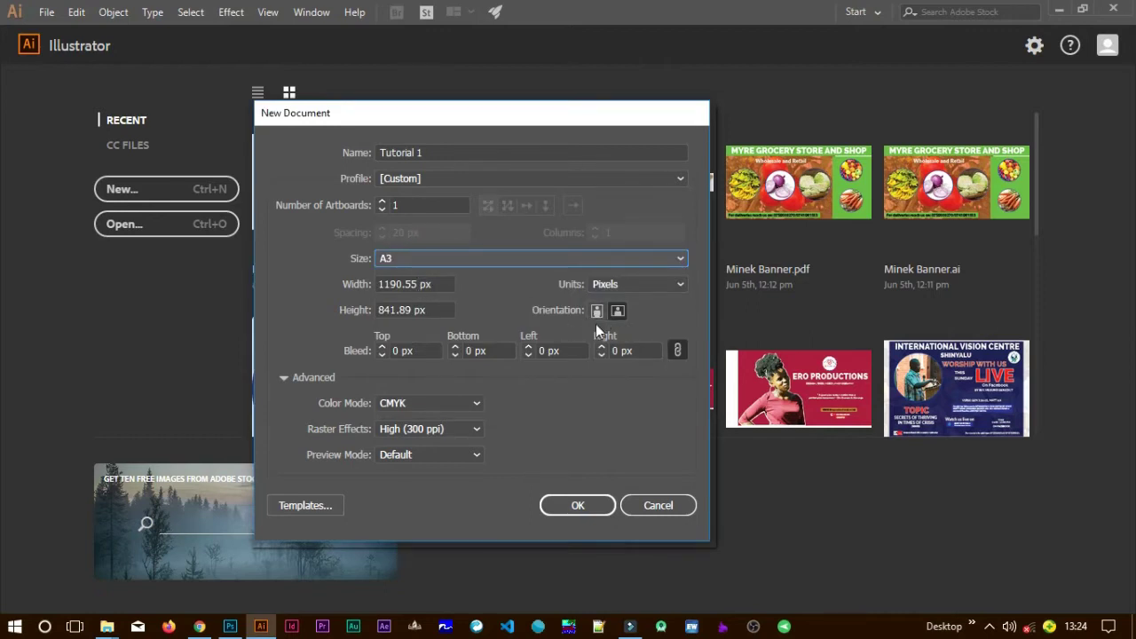
click(598, 311)
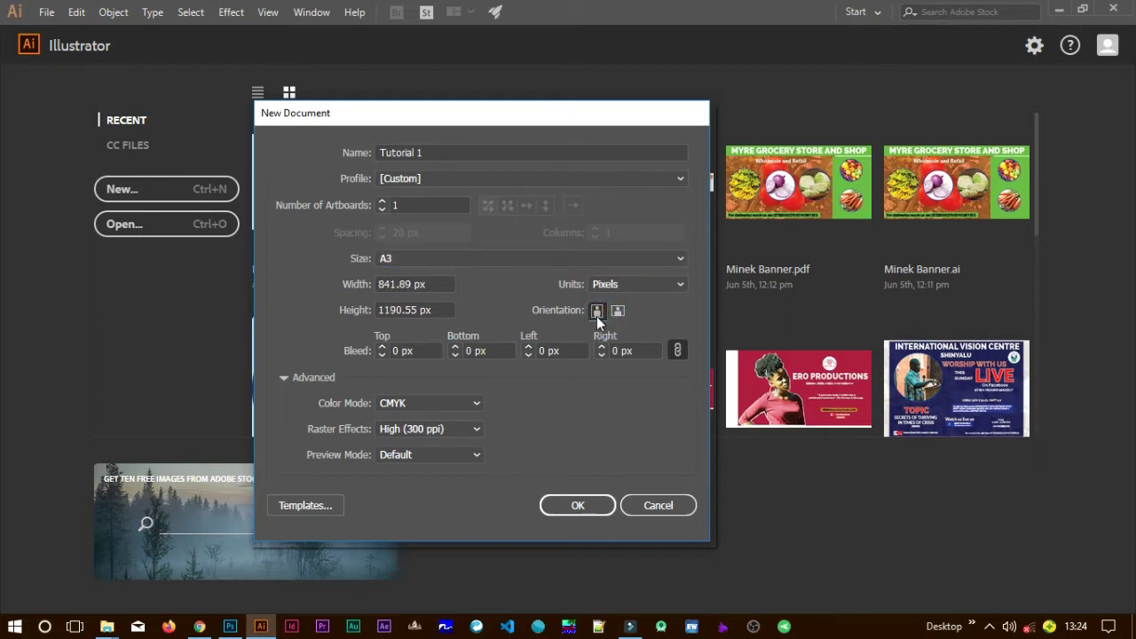
click(619, 312)
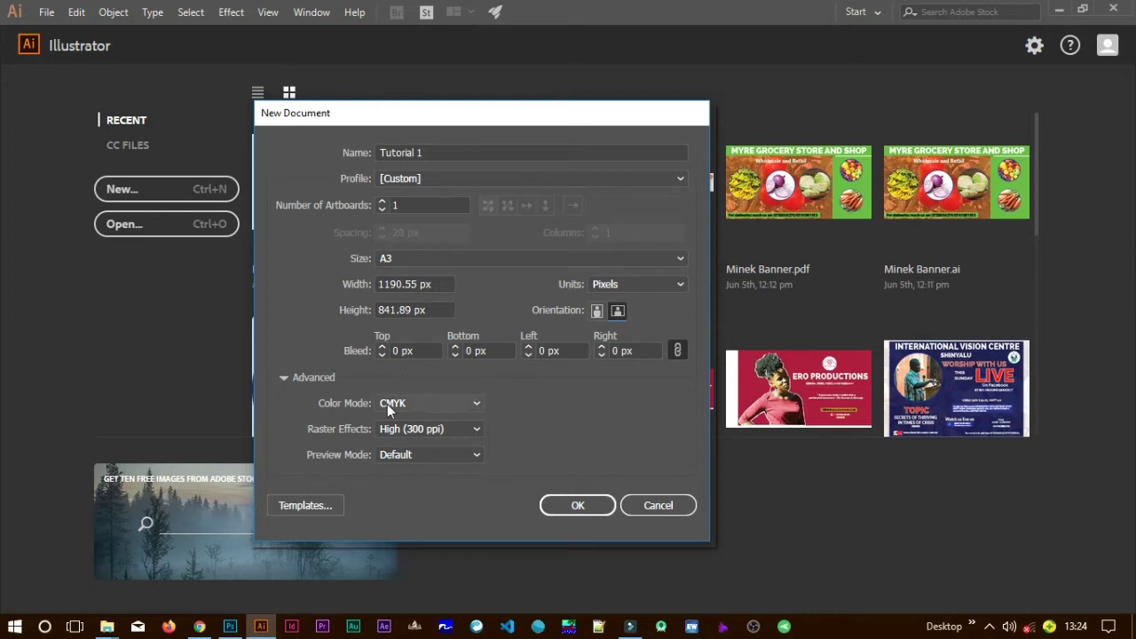
Set the colour mode to CMYK and raster effects to High (300 ppi).
click(440, 405)
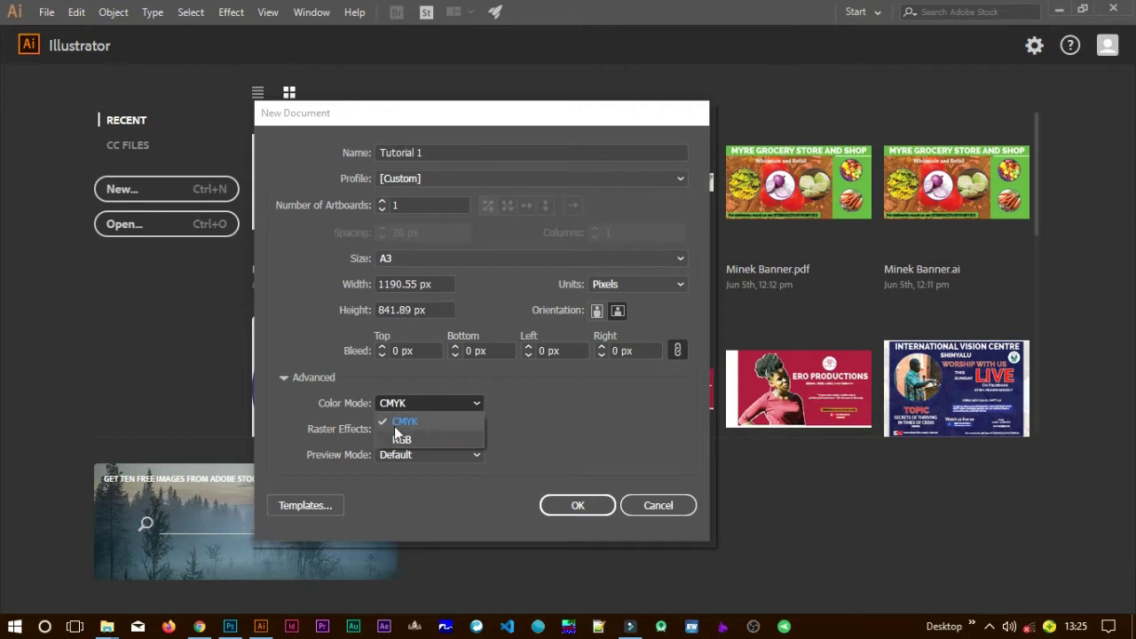
click(452, 440)
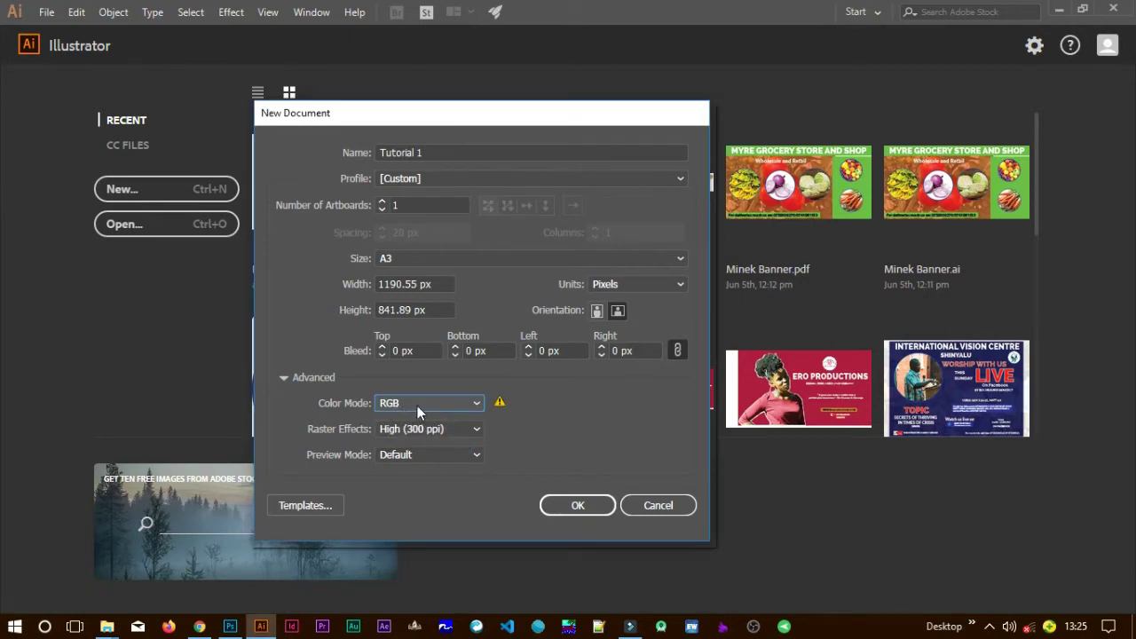
click(417, 405)
click(417, 423)
click(453, 430)
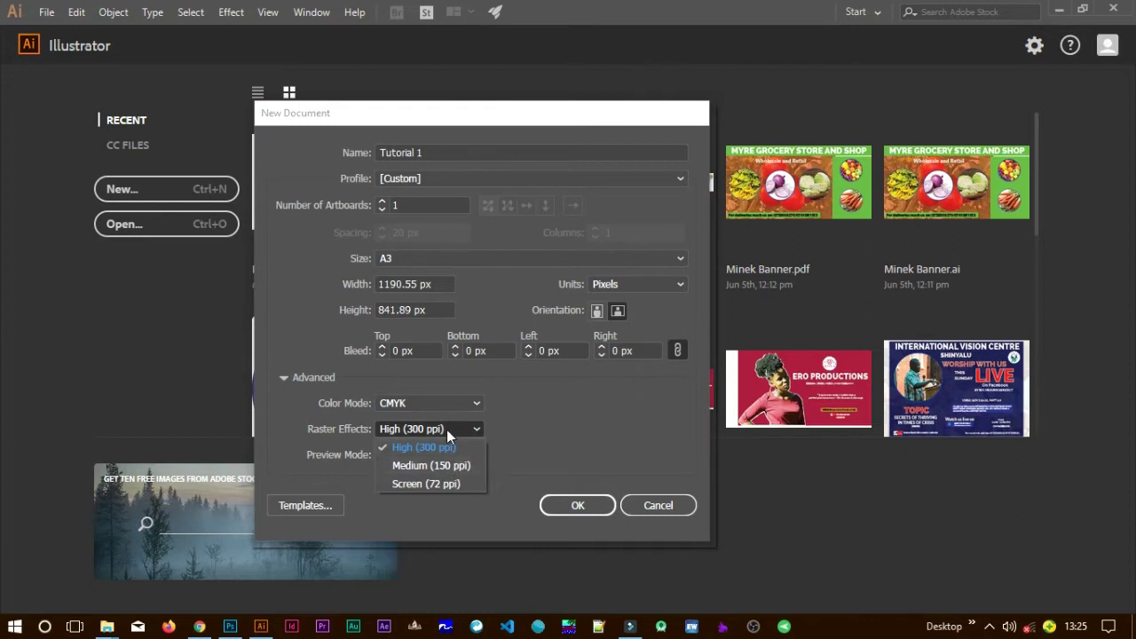
click(450, 485)
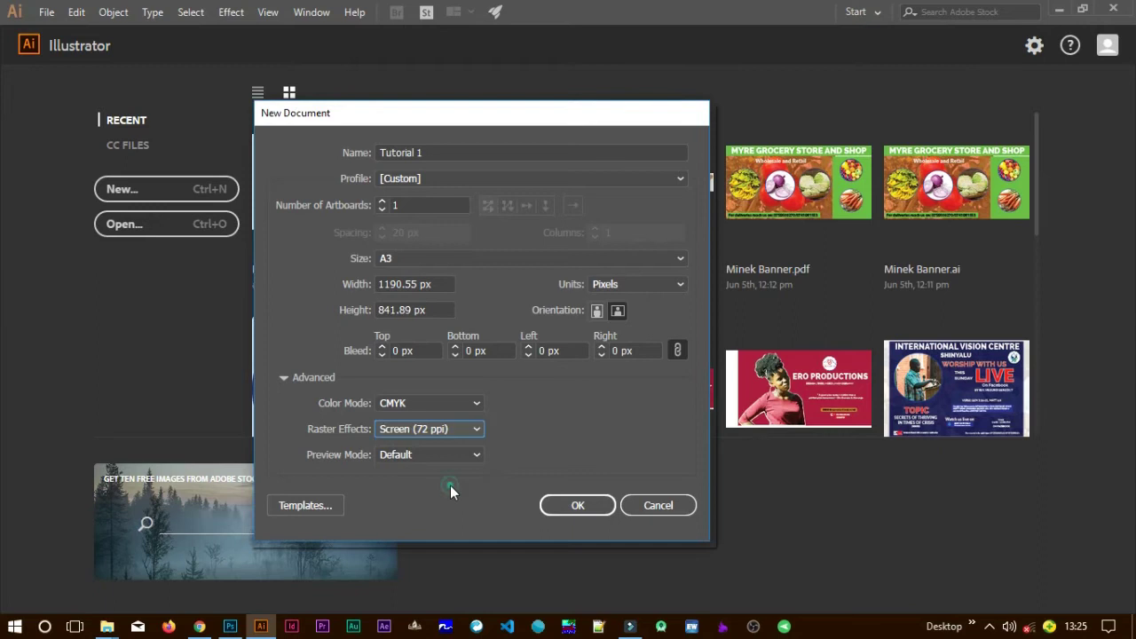
click(435, 432)
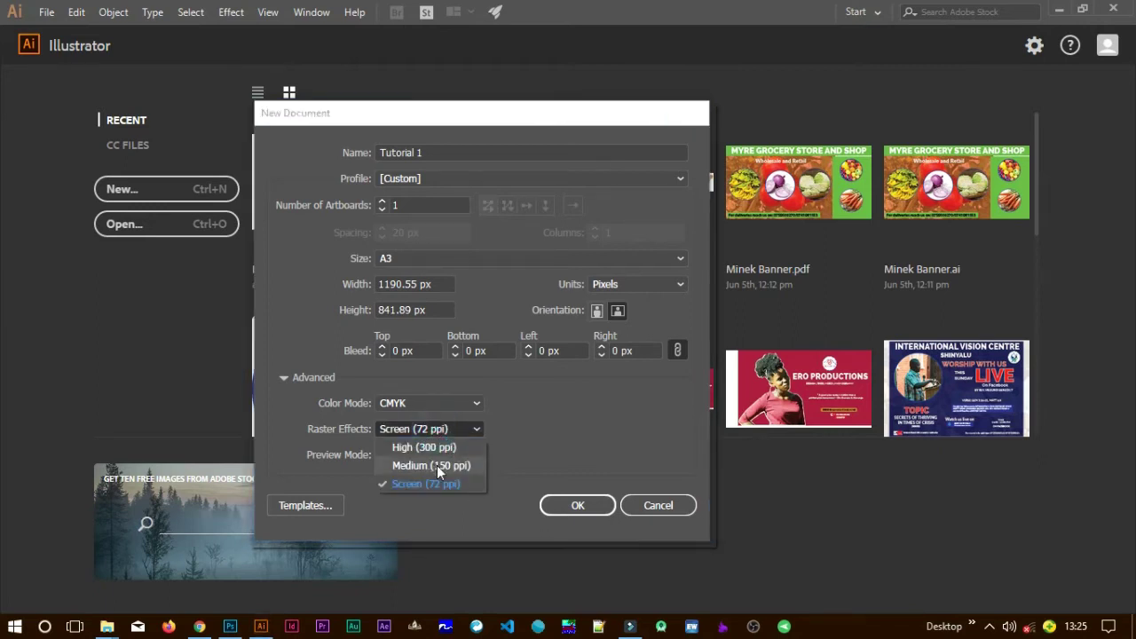
click(437, 466)
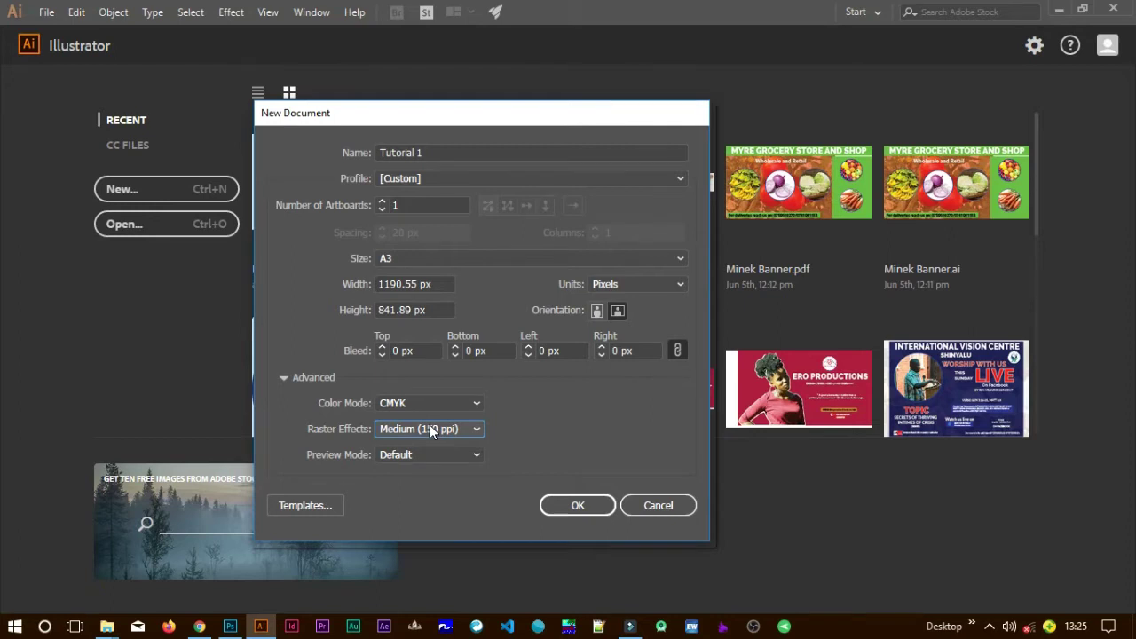
click(430, 429)
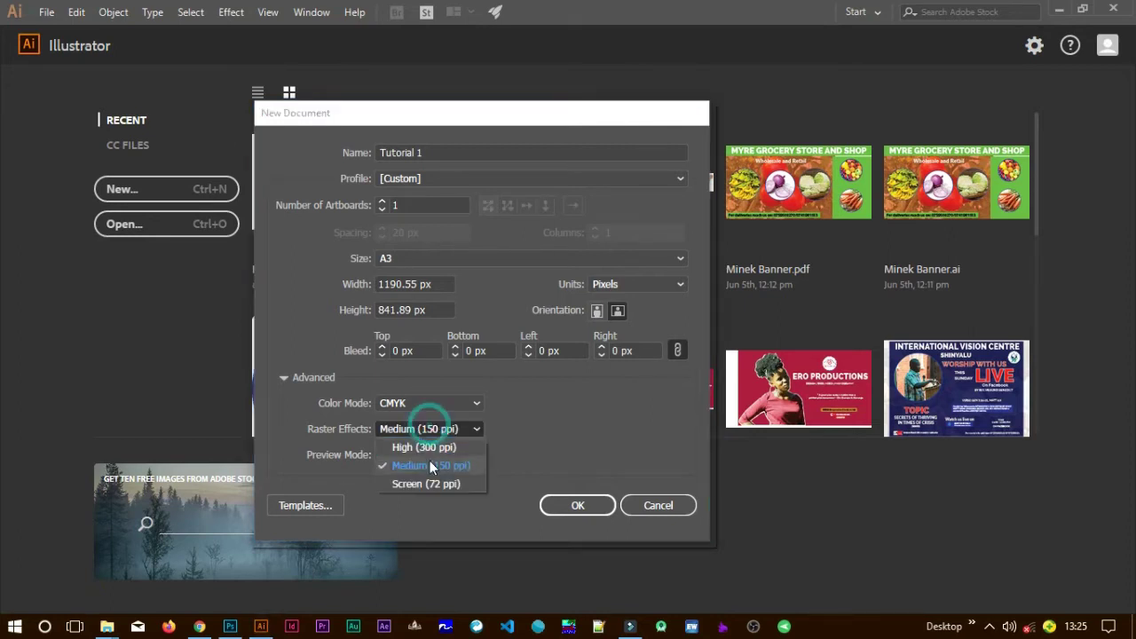
click(430, 487)
click(437, 427)
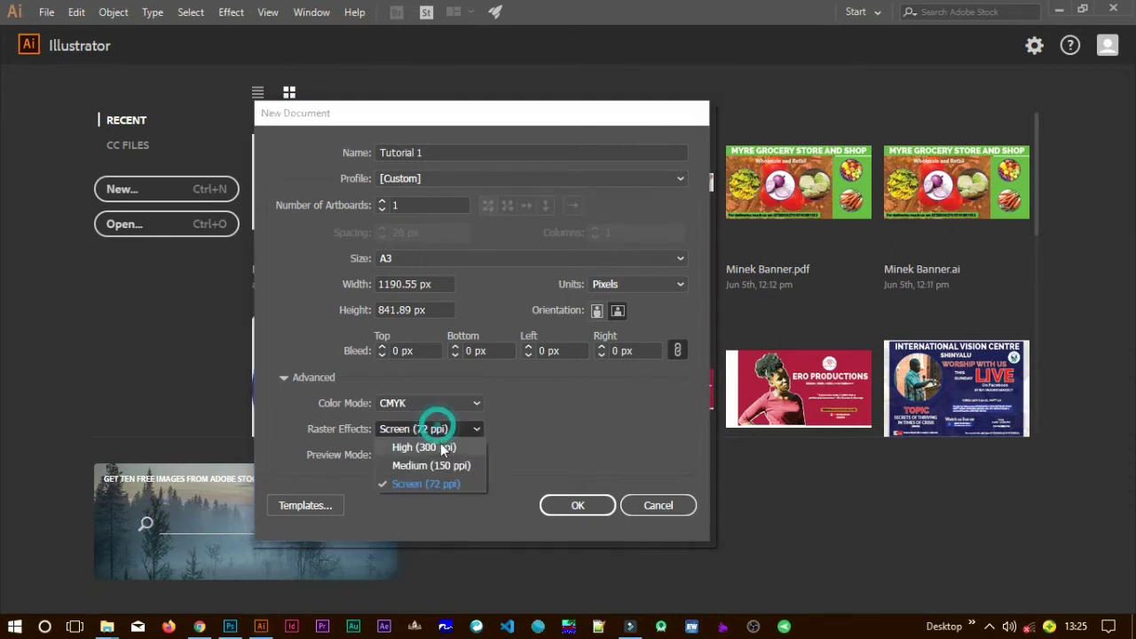
click(452, 449)
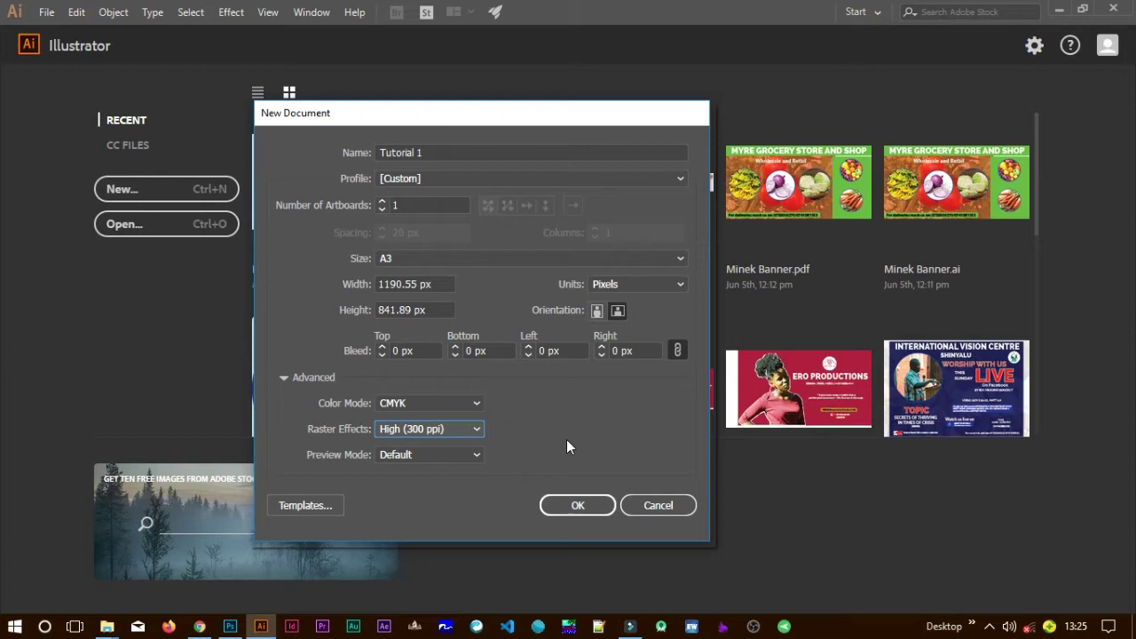
Keep Default preview mode and create the Tutorial 1 document.
click(458, 456)
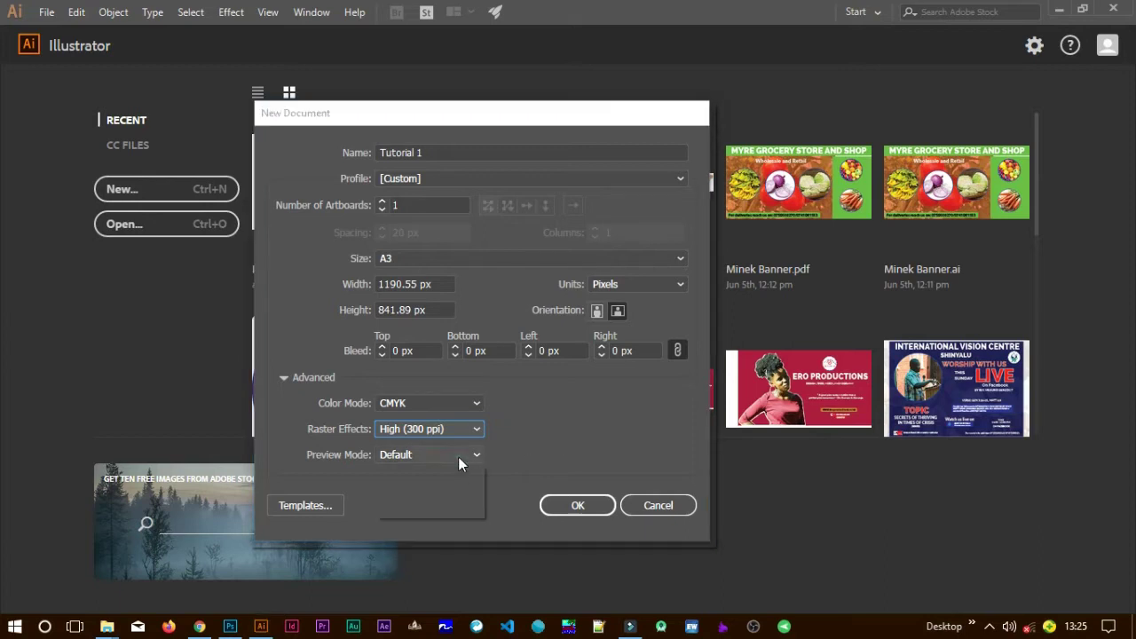
click(458, 456)
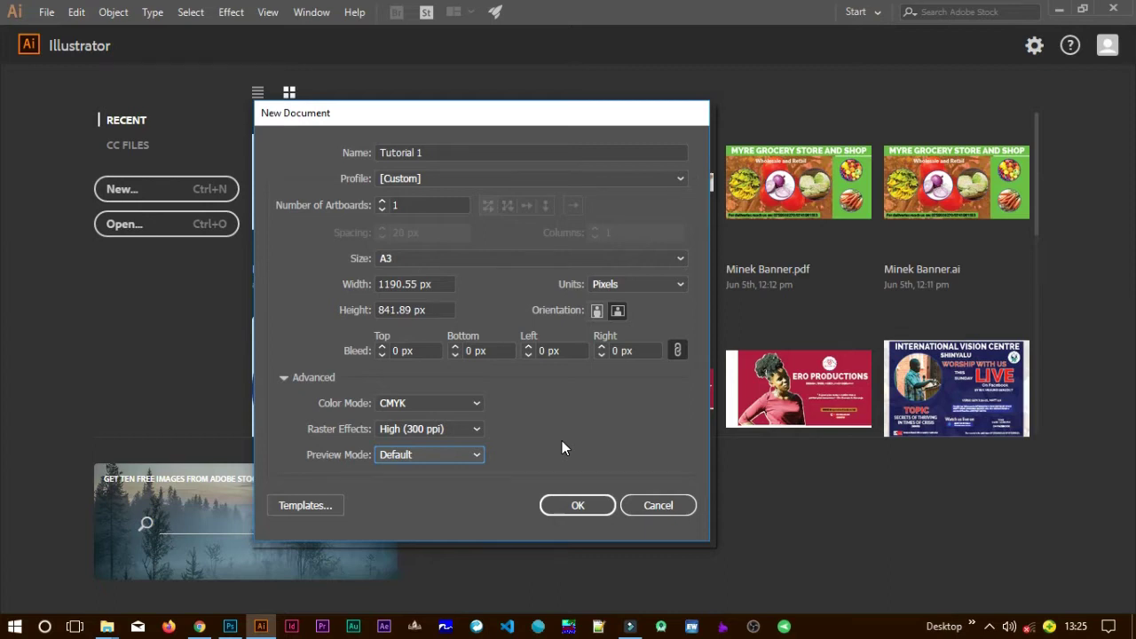
click(576, 504)
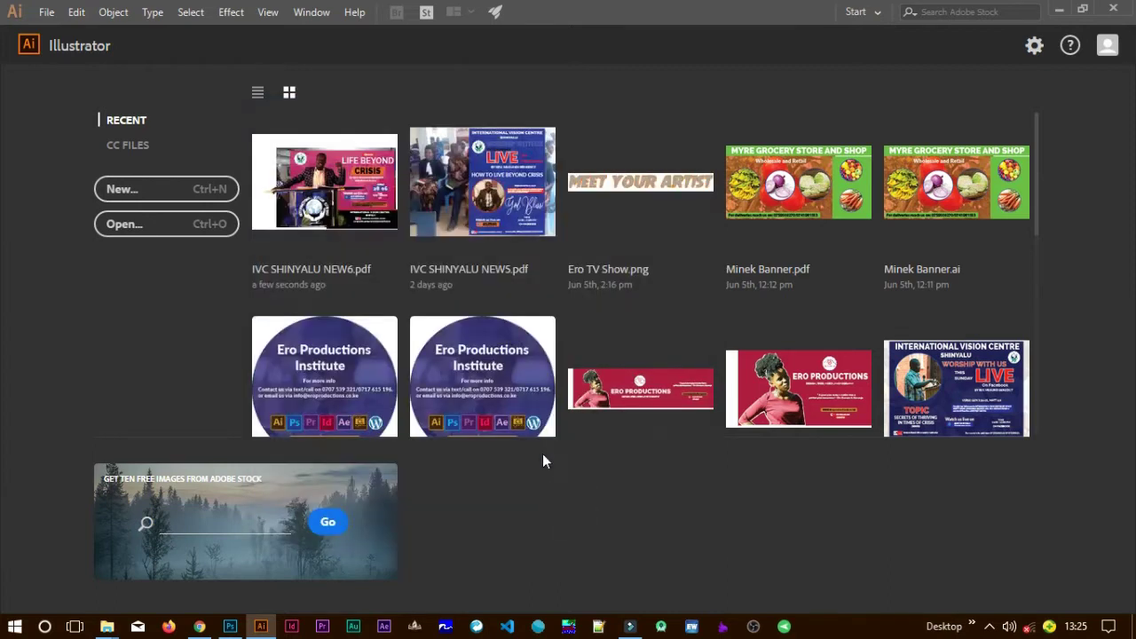
click(453, 399)
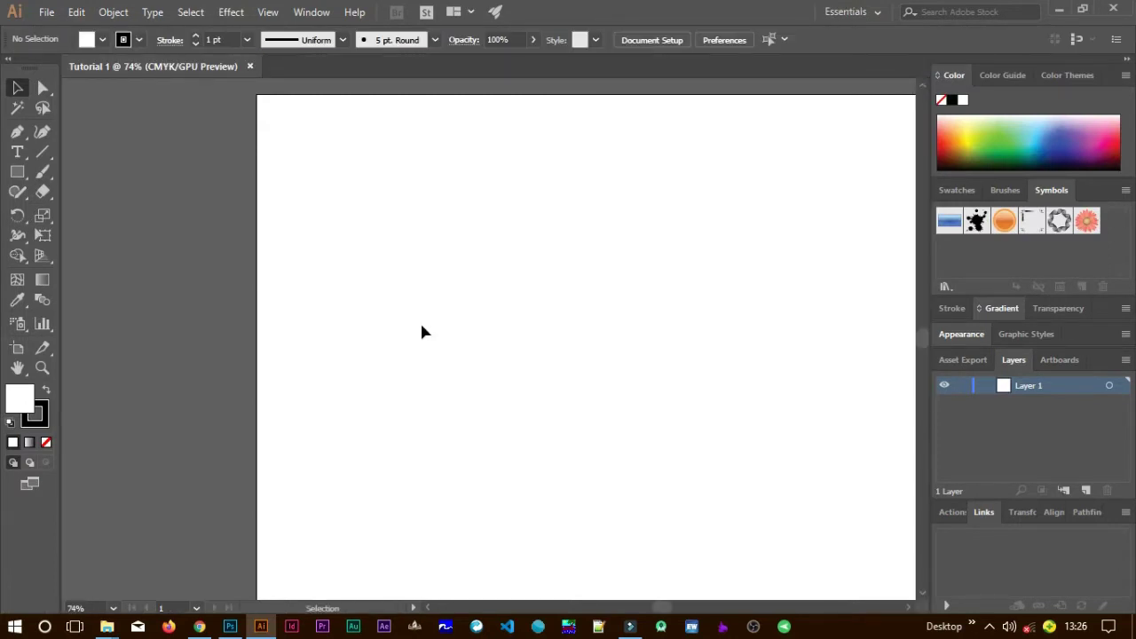
Scroll the view to see the whole empty Tutorial 1 landscape artboard.
scroll(511, 340, down, 3)
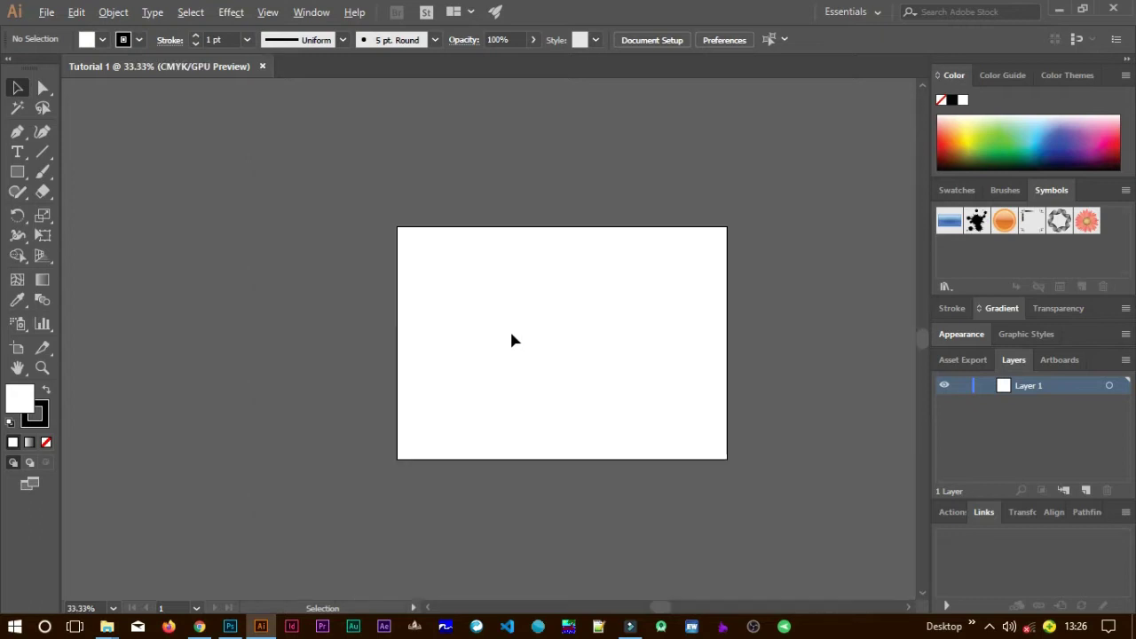
scroll(522, 339, up, 1)
scroll(591, 340, right, 2)
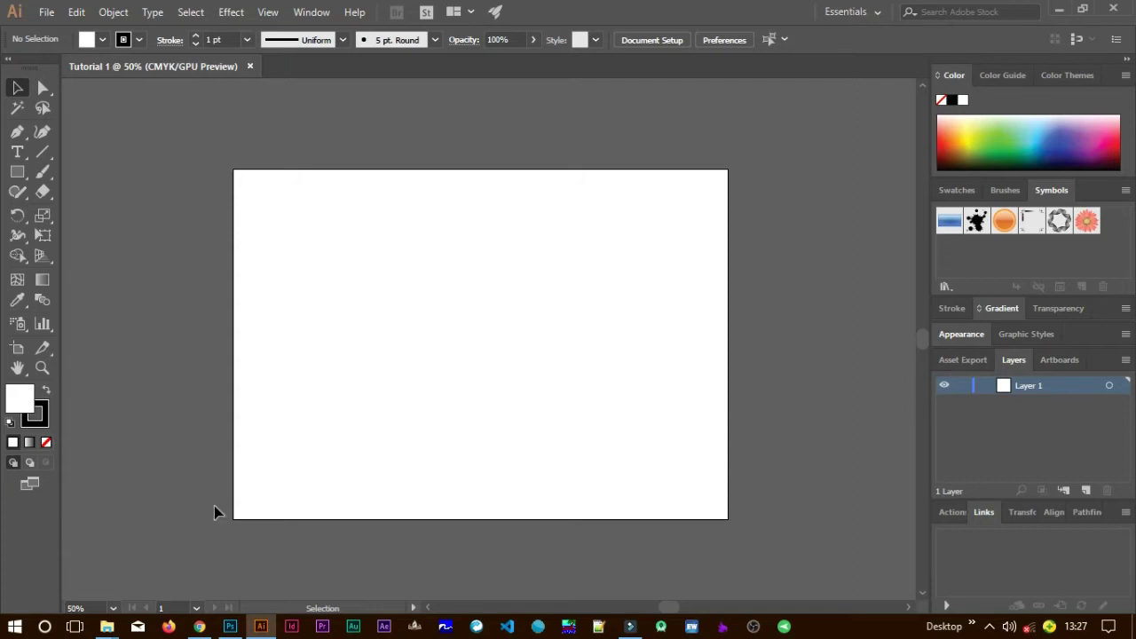
In File Explorer, navigate to the D:\Ps\PNGs folder.
mouse_move(106, 626)
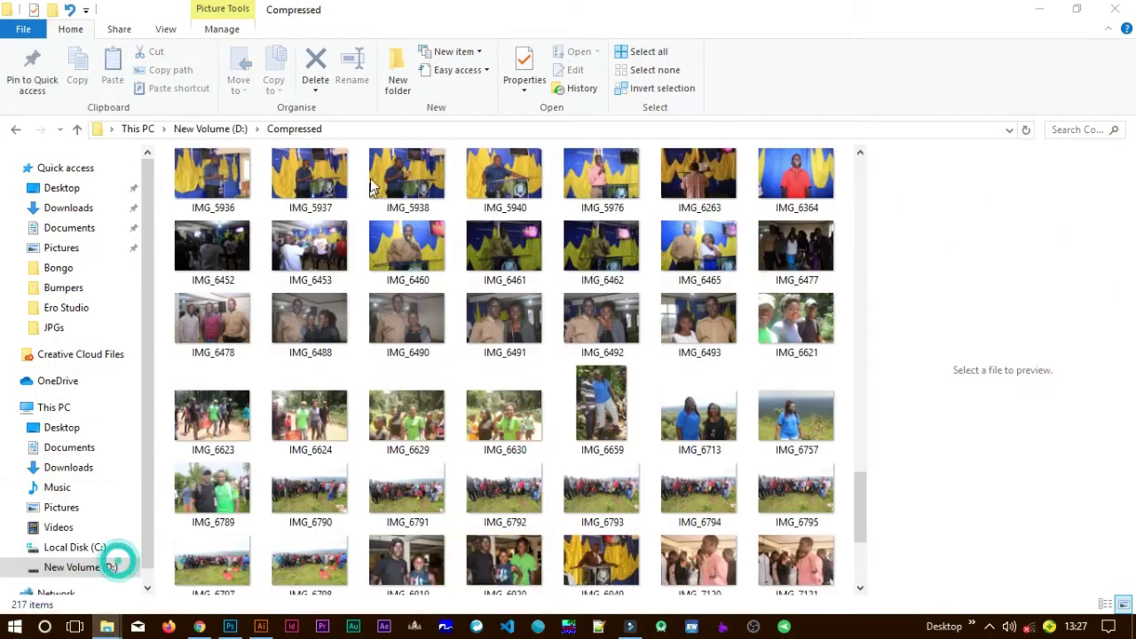
click(257, 129)
scroll(315, 311, down, 10)
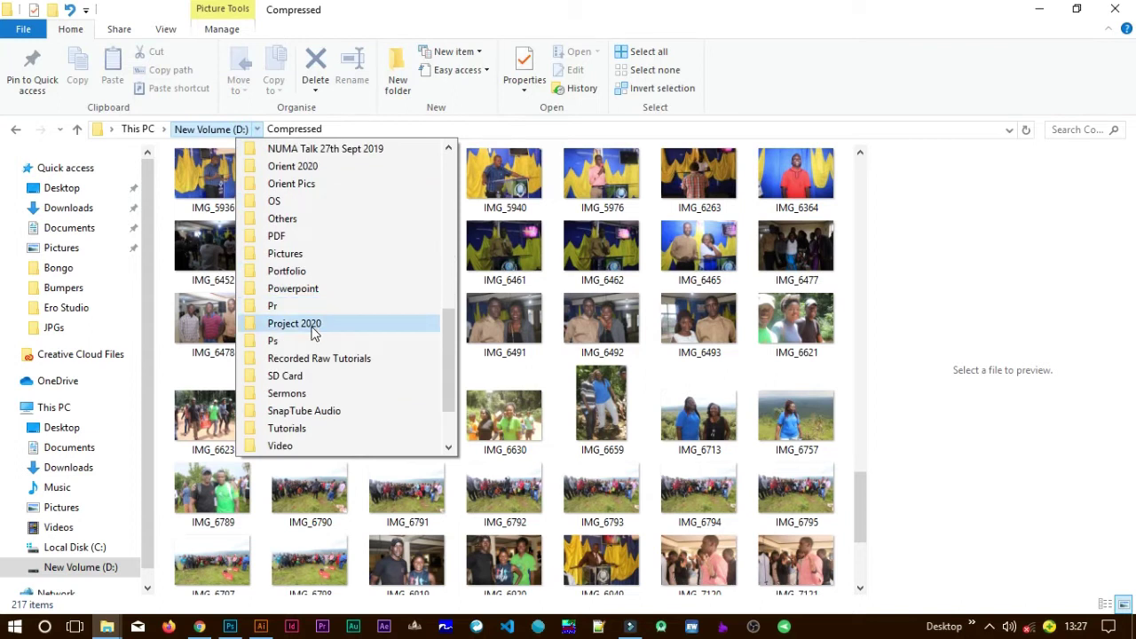
click(314, 341)
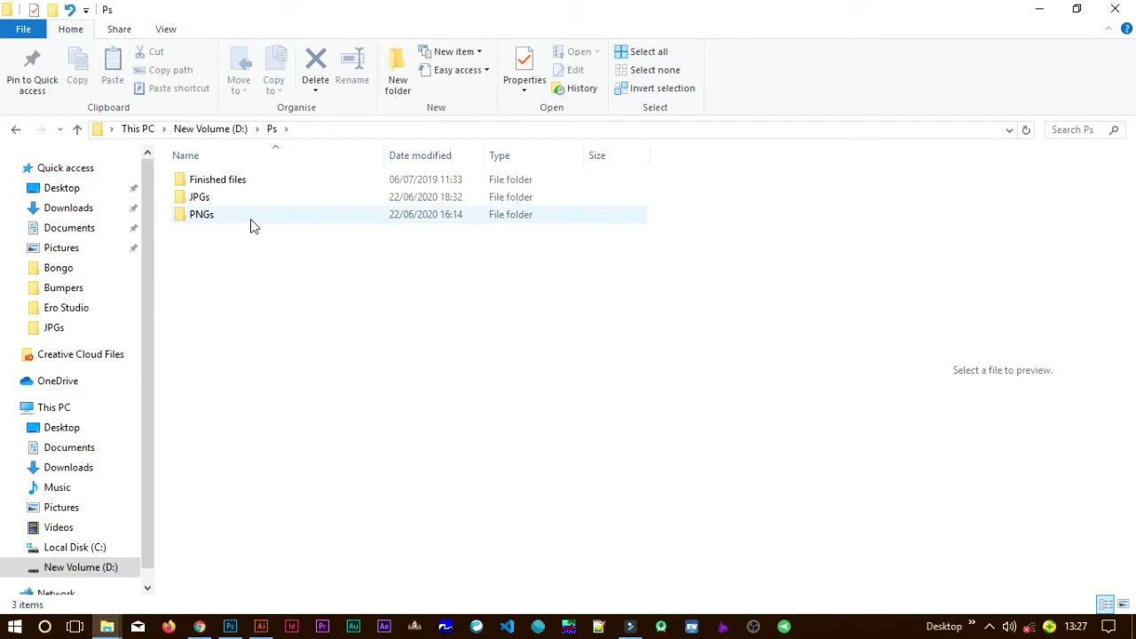
click(251, 217)
click(251, 217)
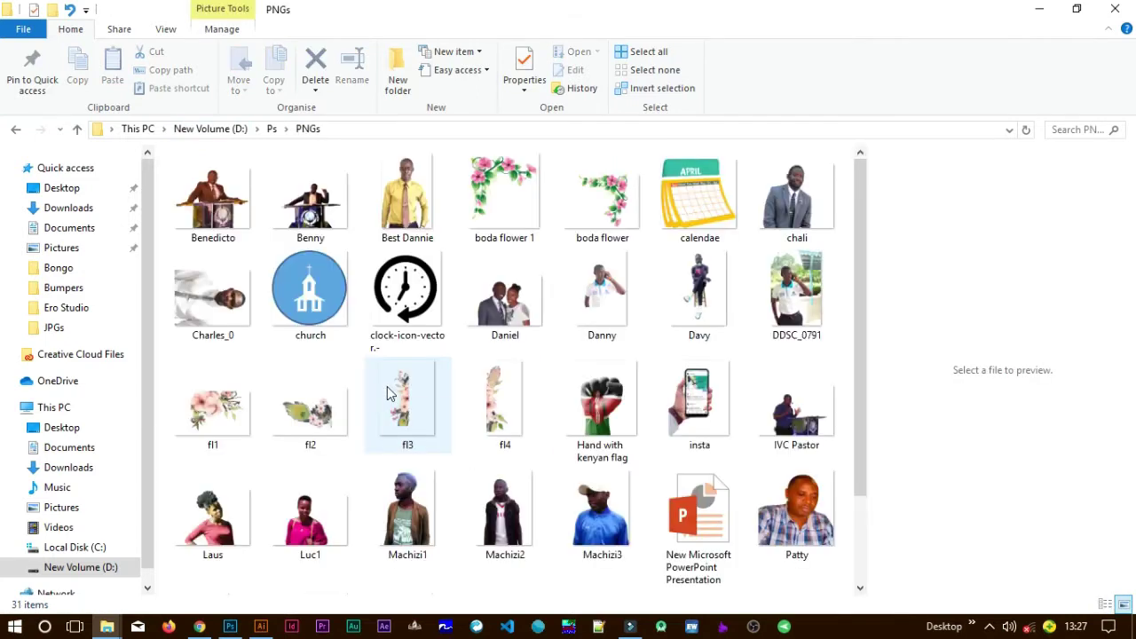
Select the IVC Pastor cutout and drag it onto the Illustrator artboard.
click(316, 217)
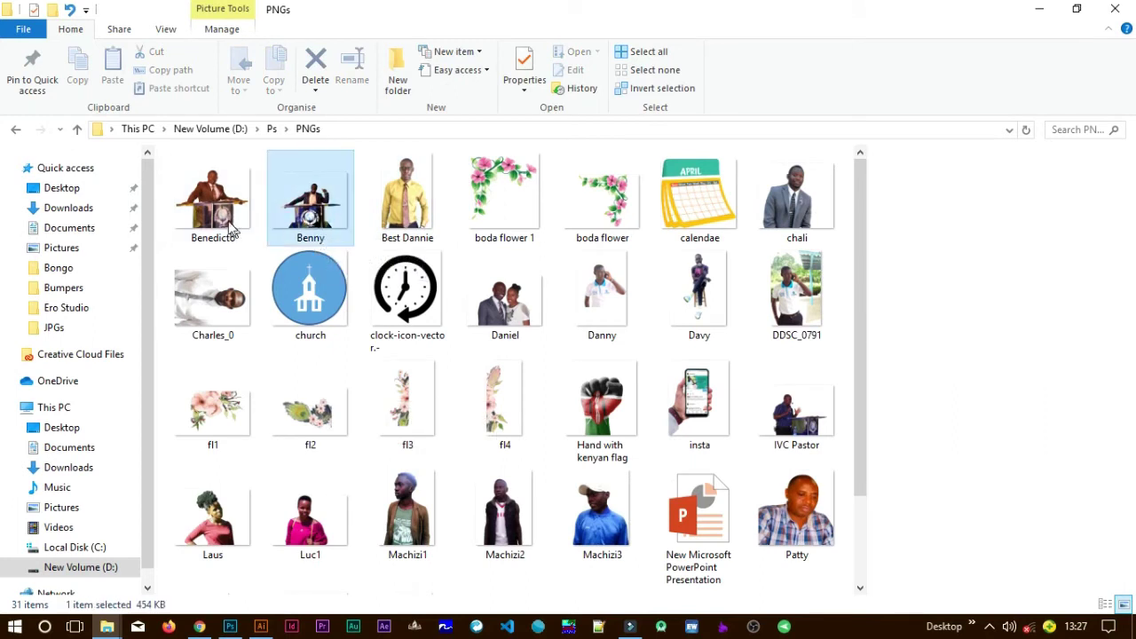
click(229, 227)
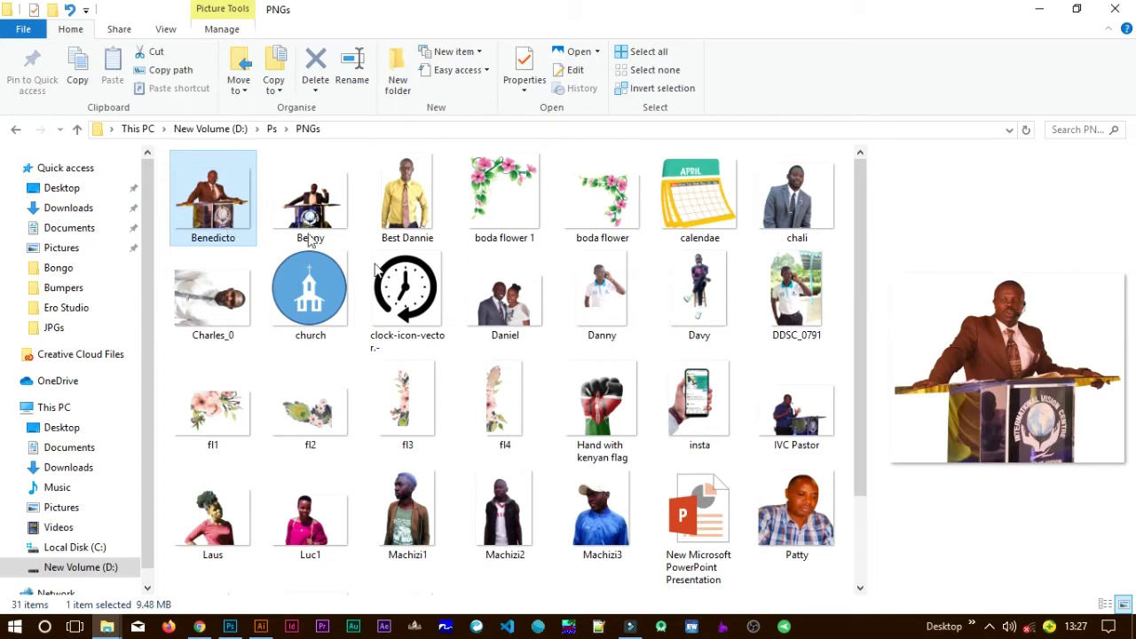
scroll(506, 378, down, 1)
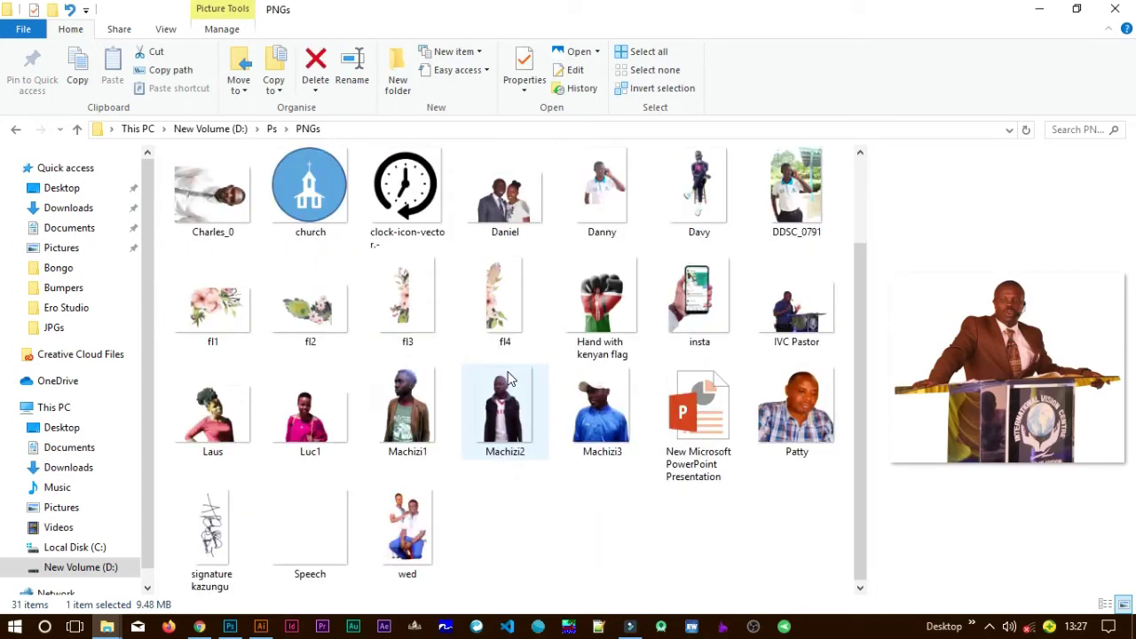
click(792, 327)
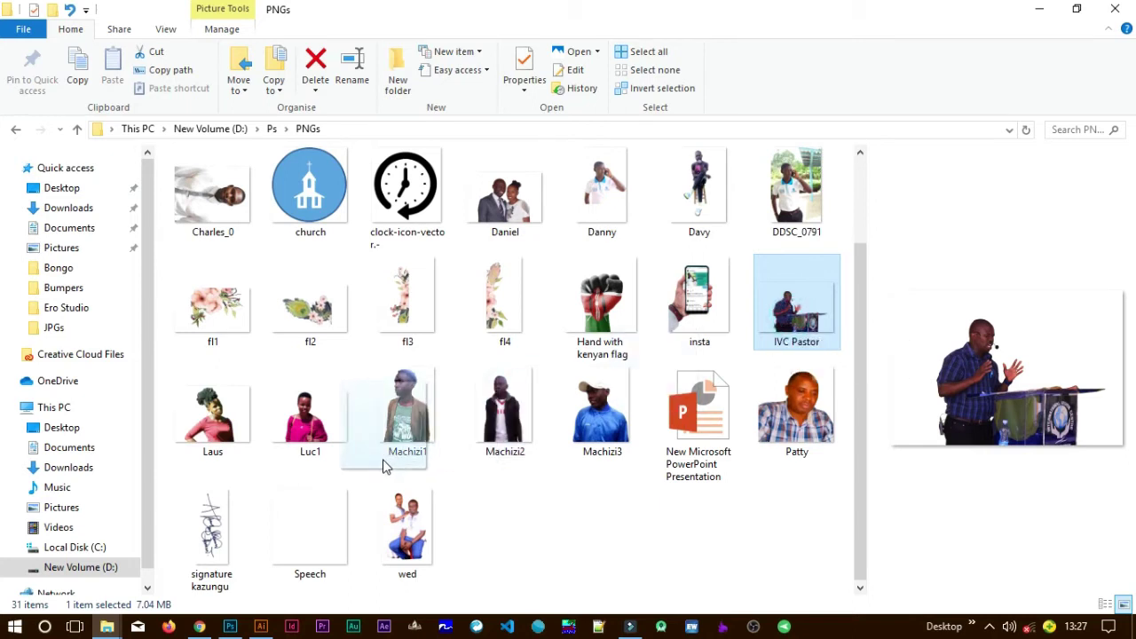
click(267, 608)
drag(267, 609, 388, 360)
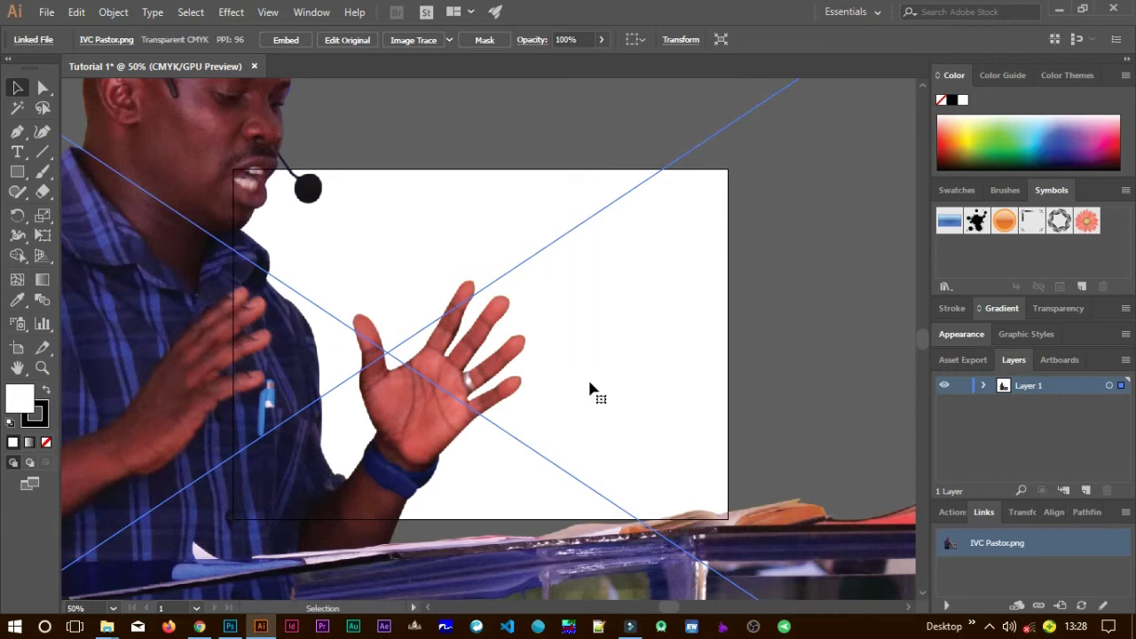
Scale the IVC Pastor cutout and place it at the artboard's left, resting on the bottom edge.
scroll(578, 380, down, 5)
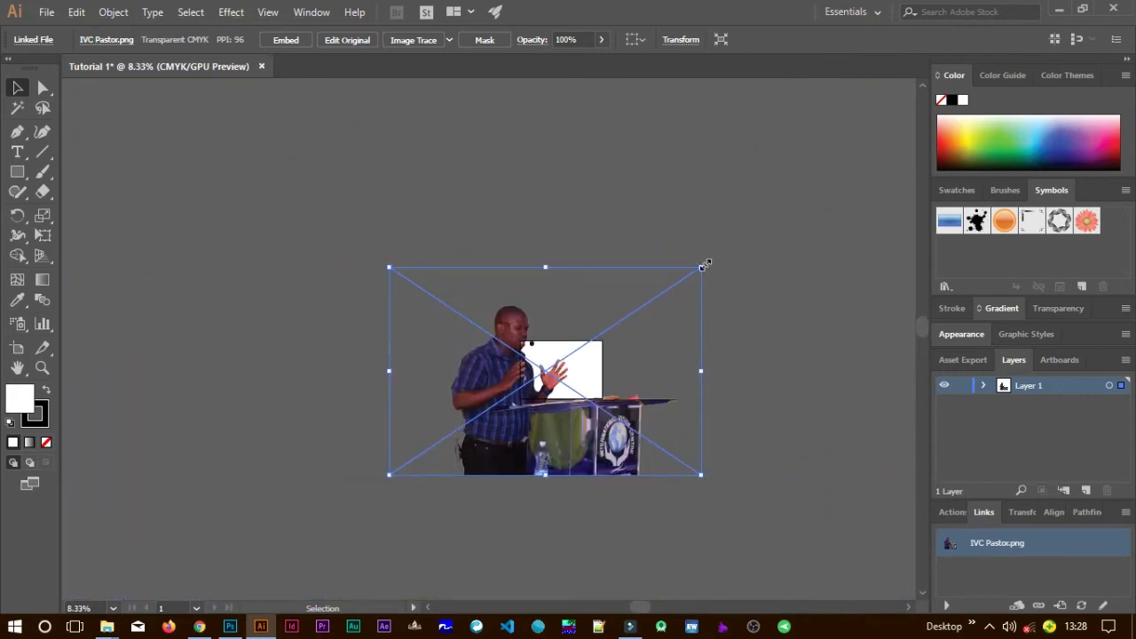
drag(702, 266, 603, 344)
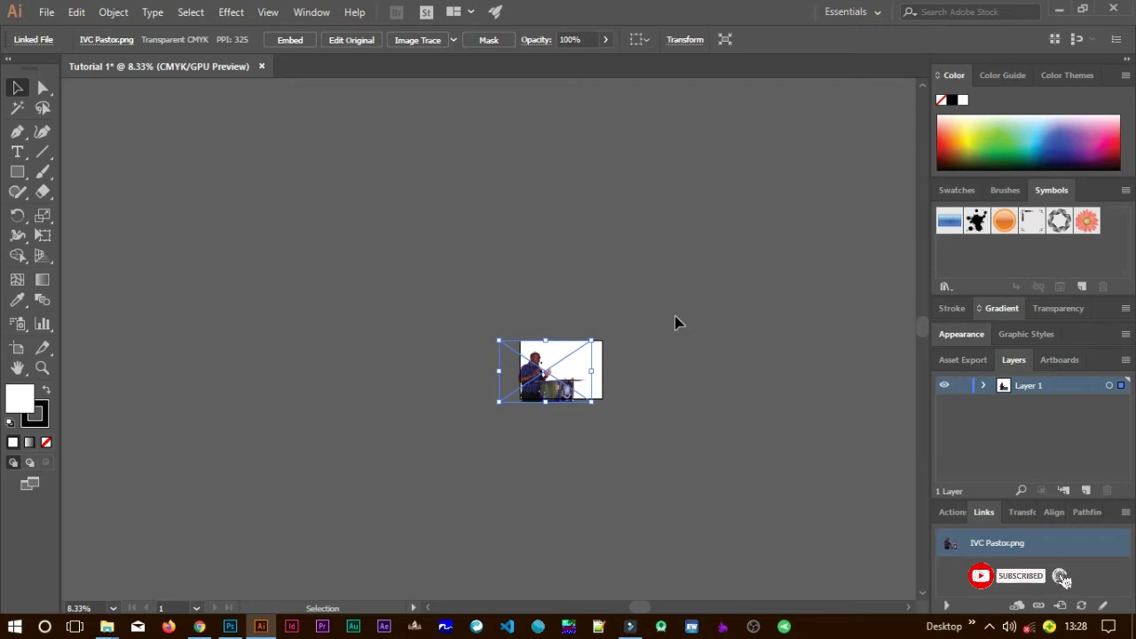
scroll(557, 407, up, 3)
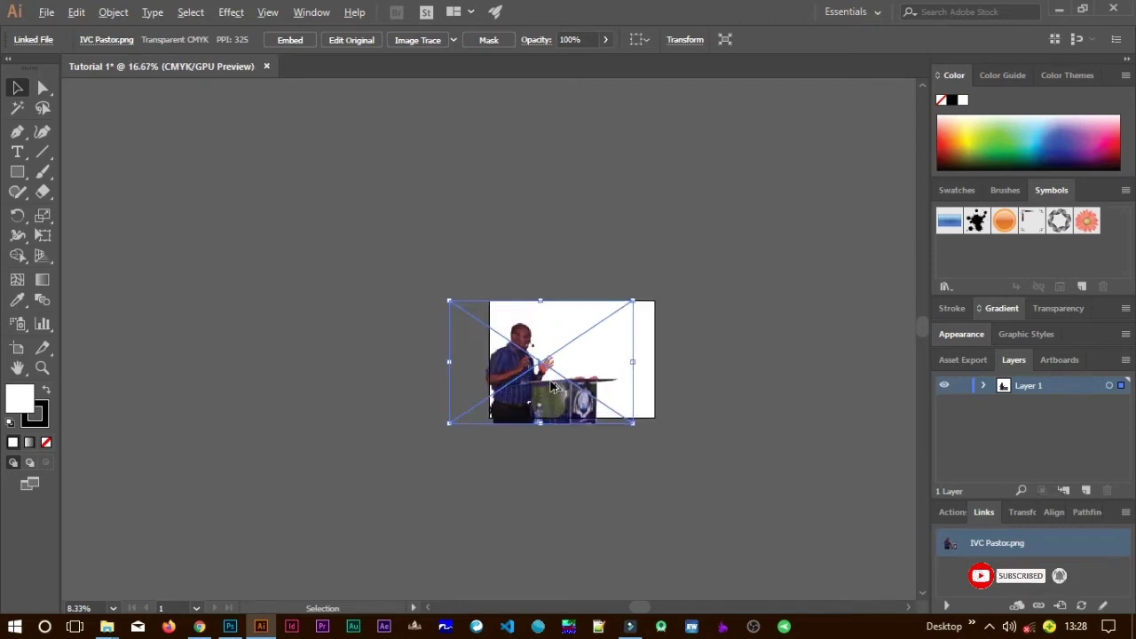
scroll(569, 406, up, 1)
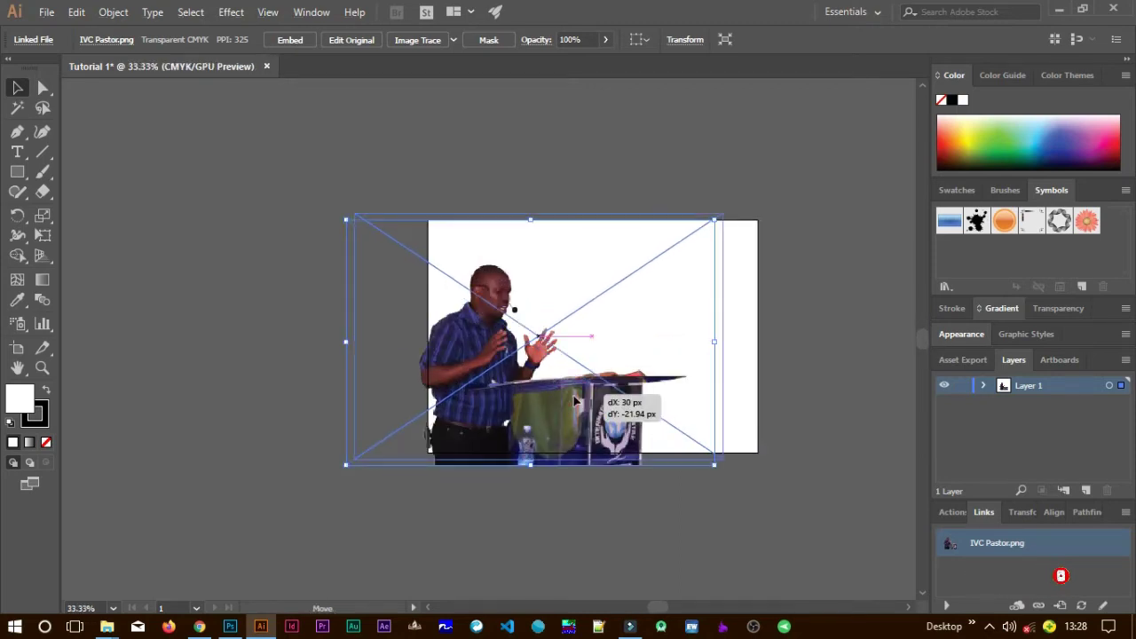
drag(580, 400, 582, 392)
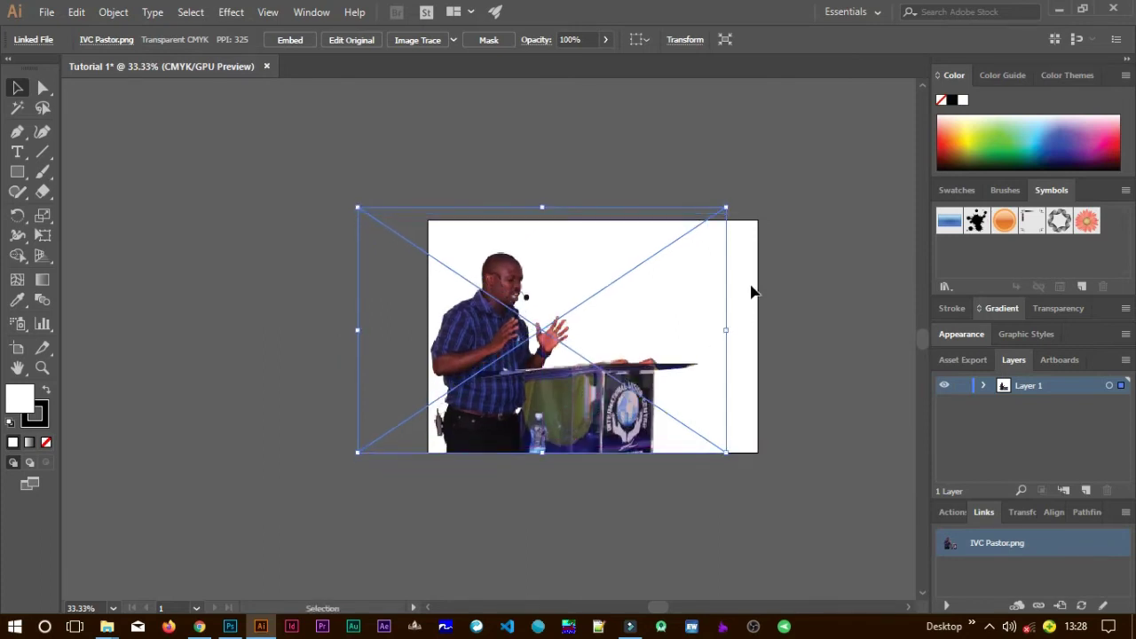
drag(724, 210, 738, 185)
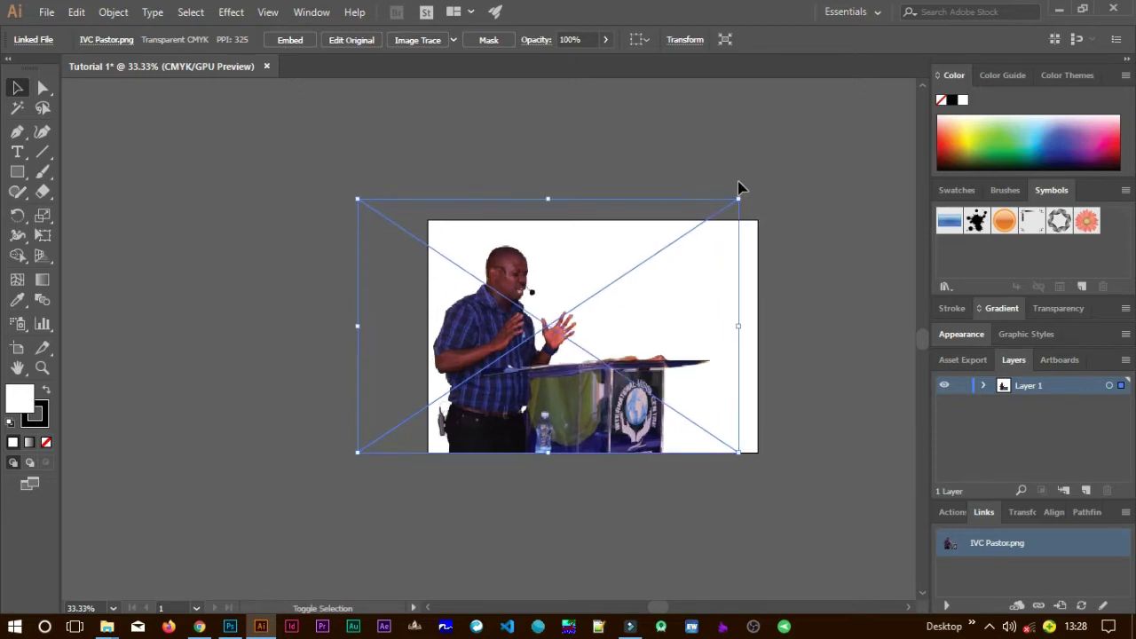
mouse_move(604, 400)
mouse_down()
mouse_move(604, 414)
mouse_move(606, 404)
mouse_up()
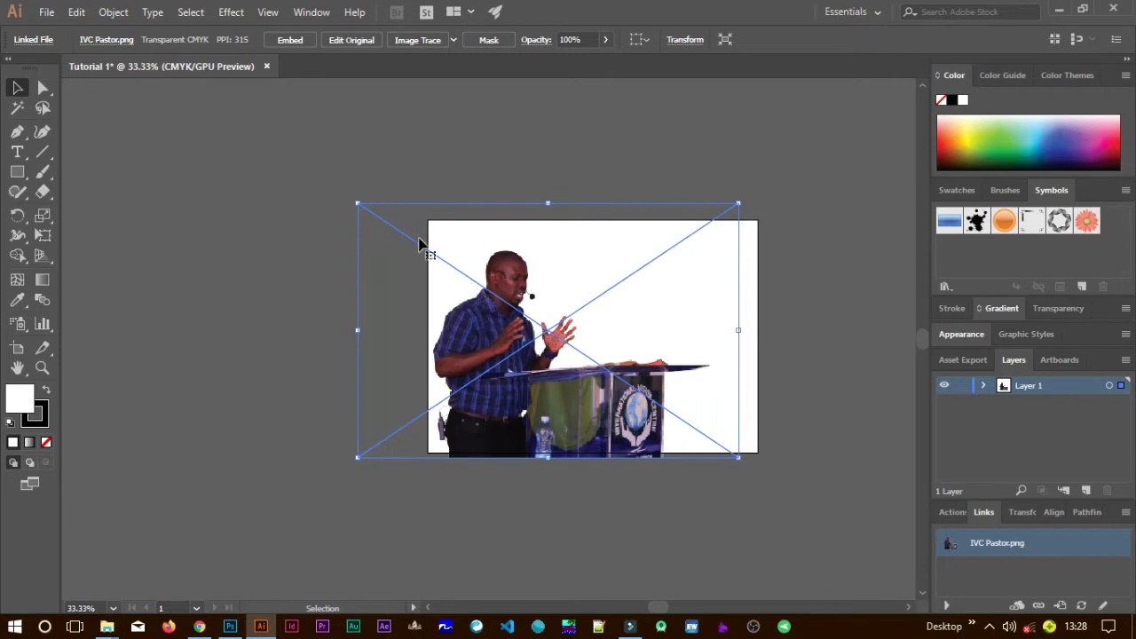
drag(358, 203, 356, 199)
click(869, 399)
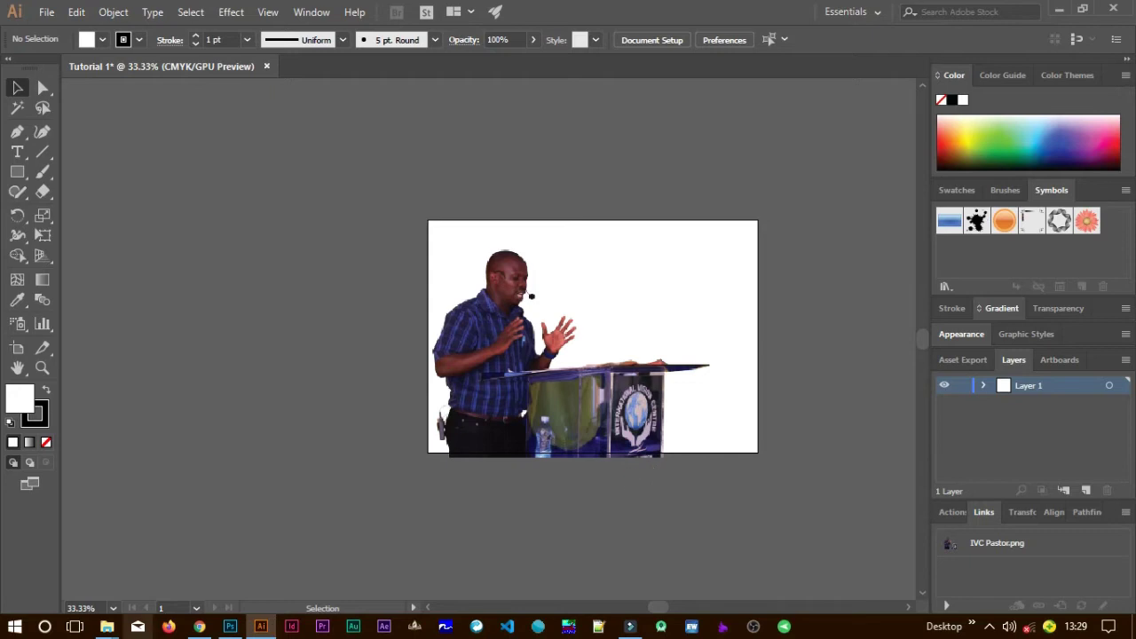
In File Explorer, open the Compressed folder on drive D.
mouse_move(107, 627)
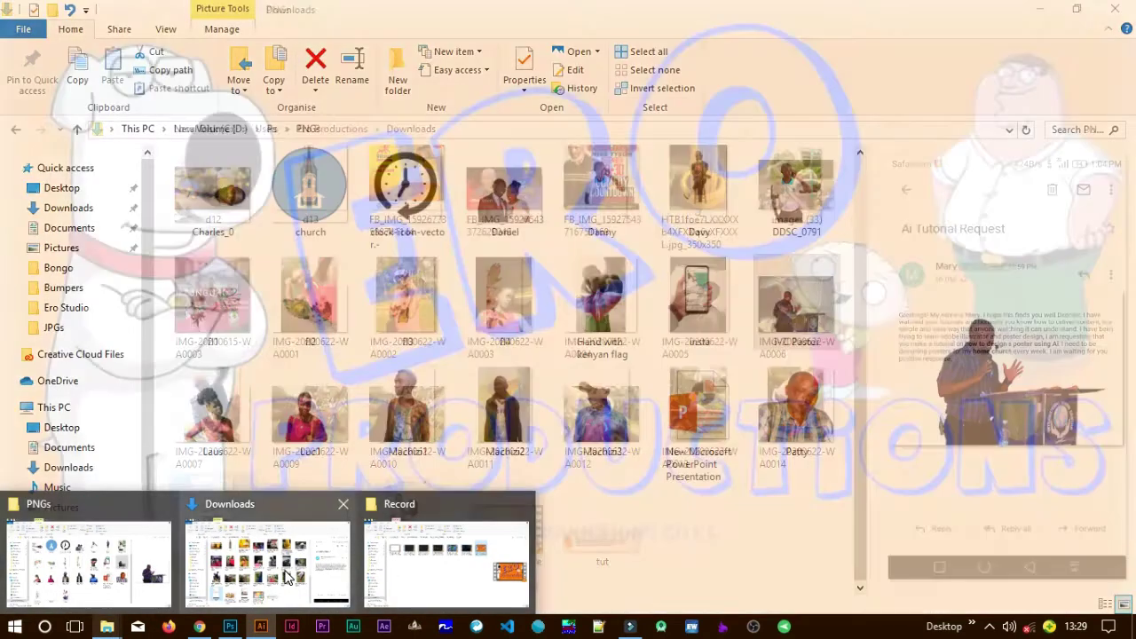
click(287, 577)
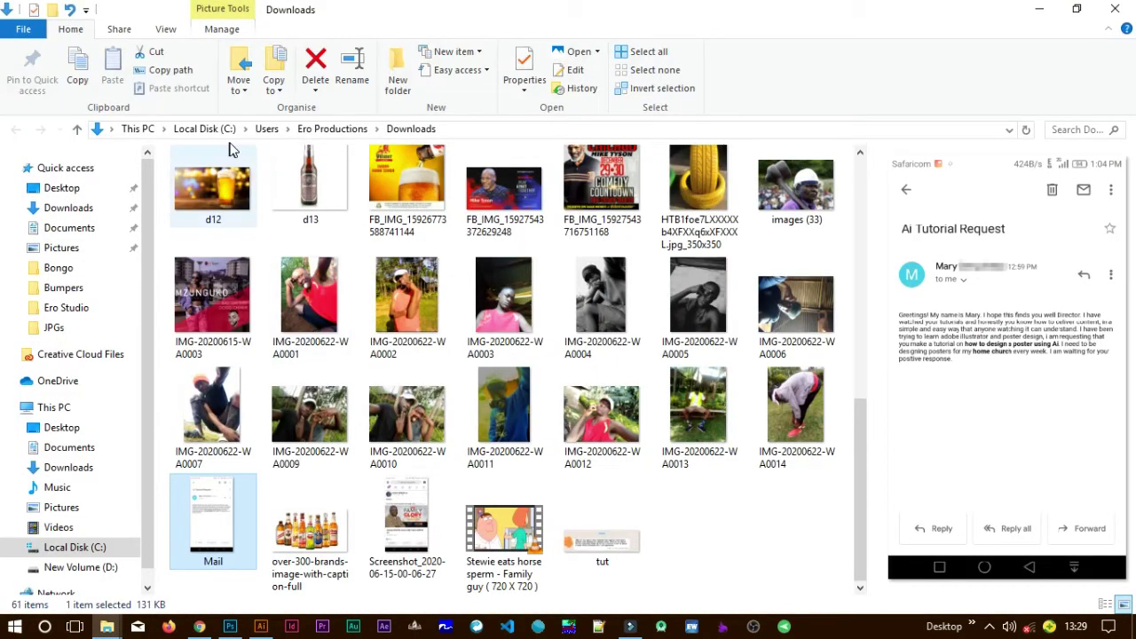
click(115, 568)
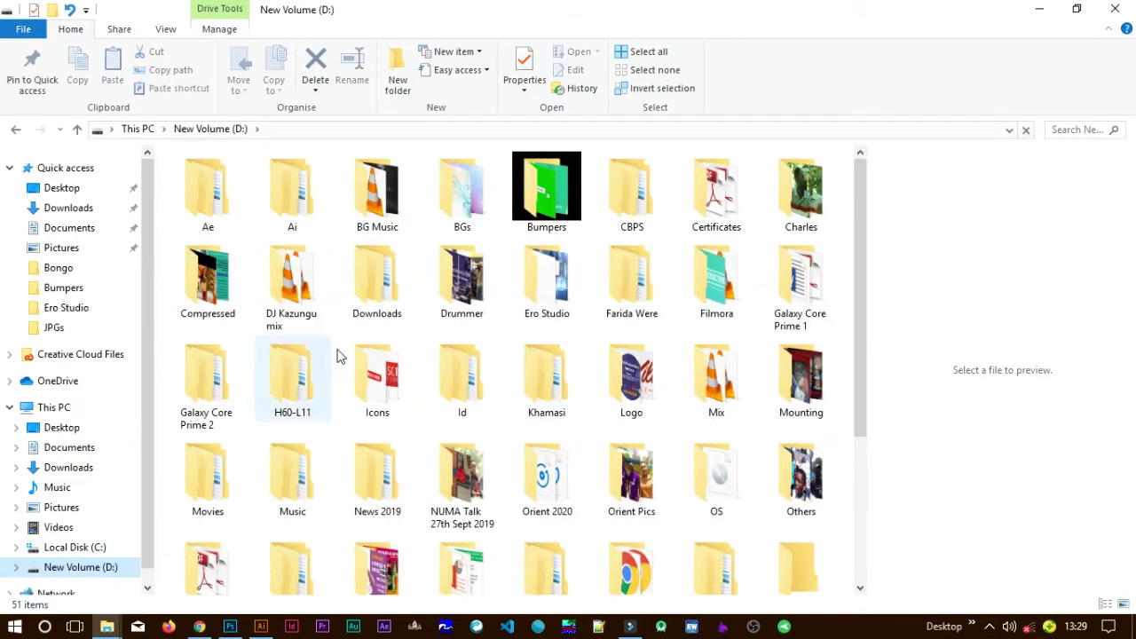
double_click(217, 293)
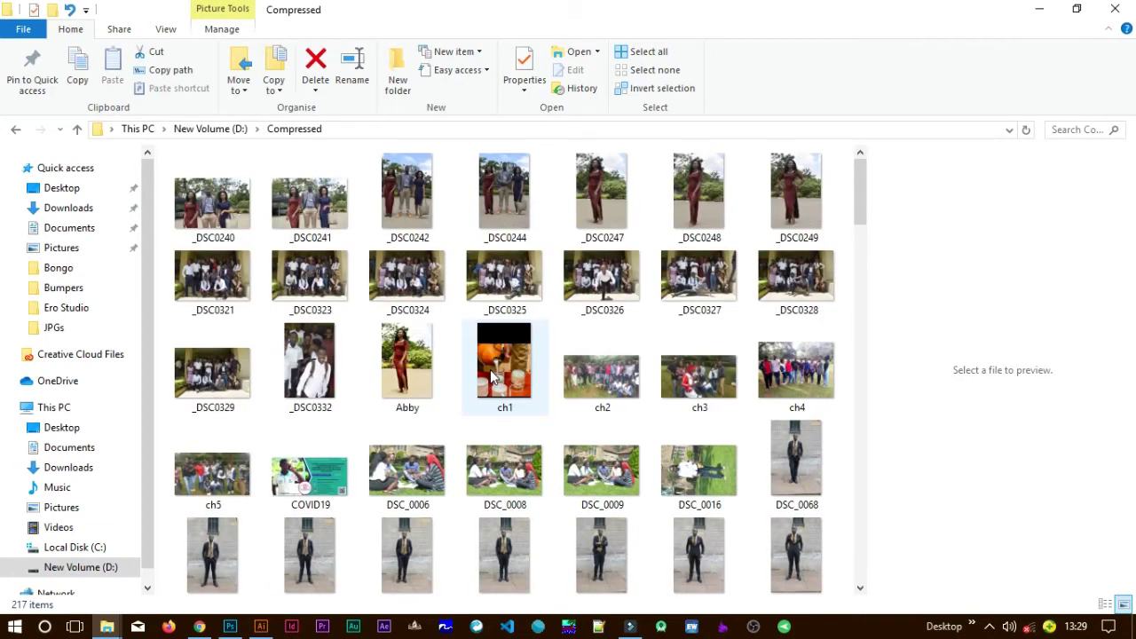
Select the photo IMG_6453 and drag it over to Illustrator.
scroll(490, 373, down, 2)
scroll(490, 371, down, 3)
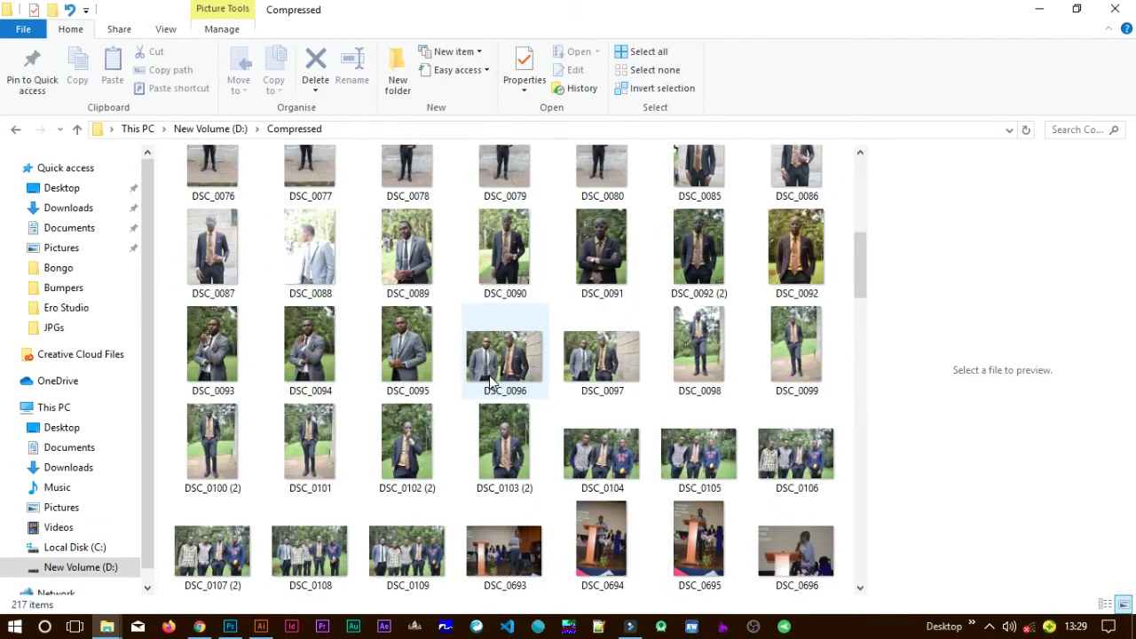
scroll(490, 373, down, 3)
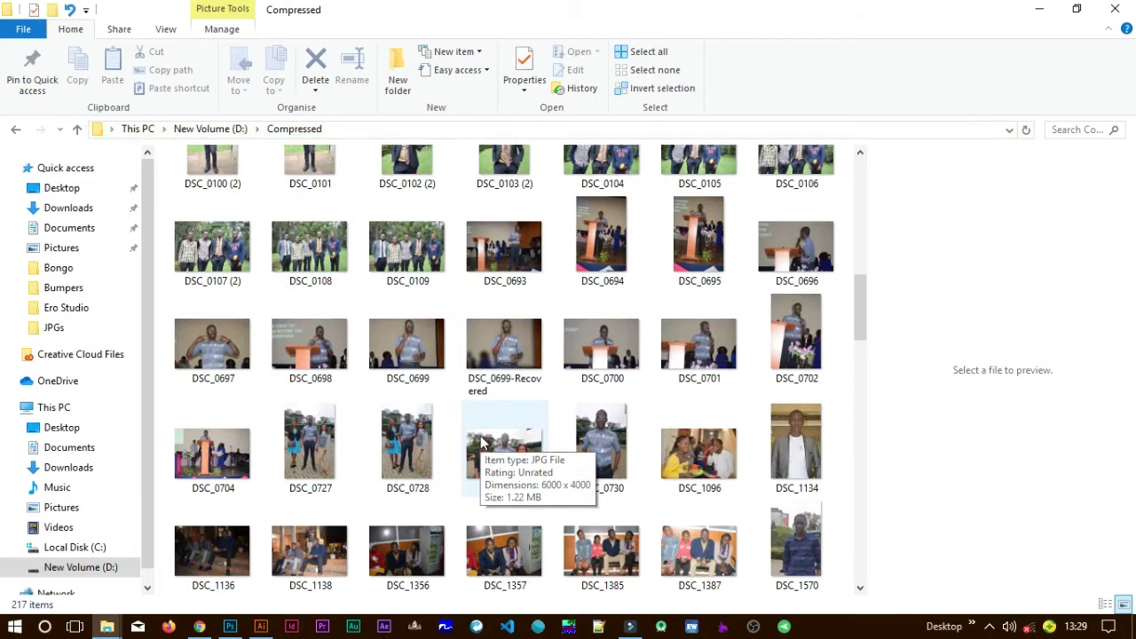
scroll(481, 439, down, 6)
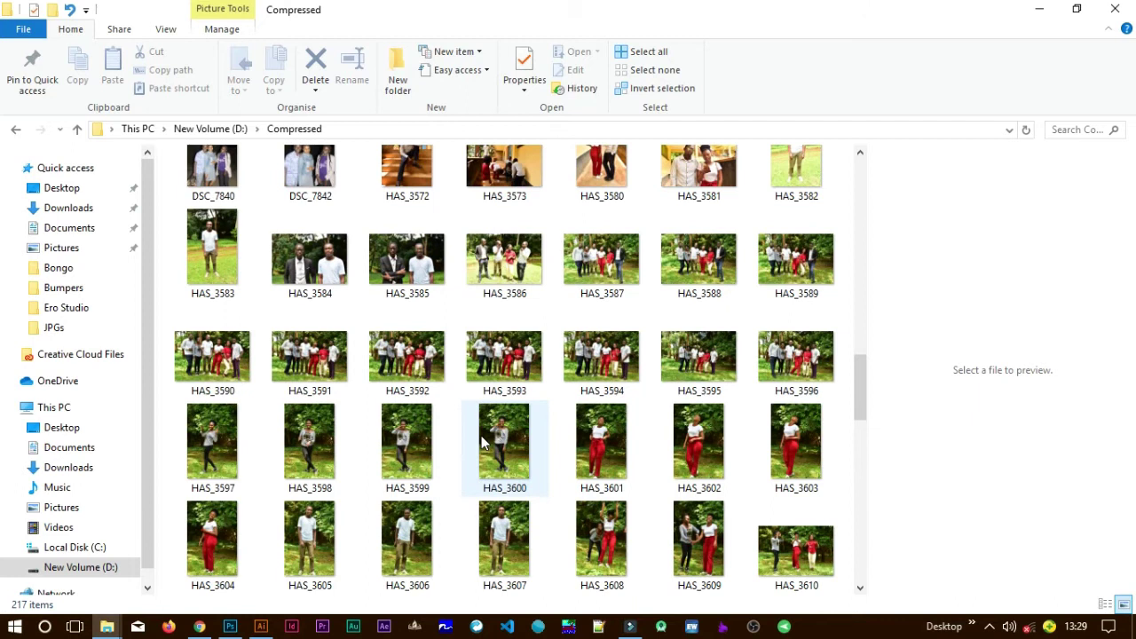
scroll(481, 439, down, 3)
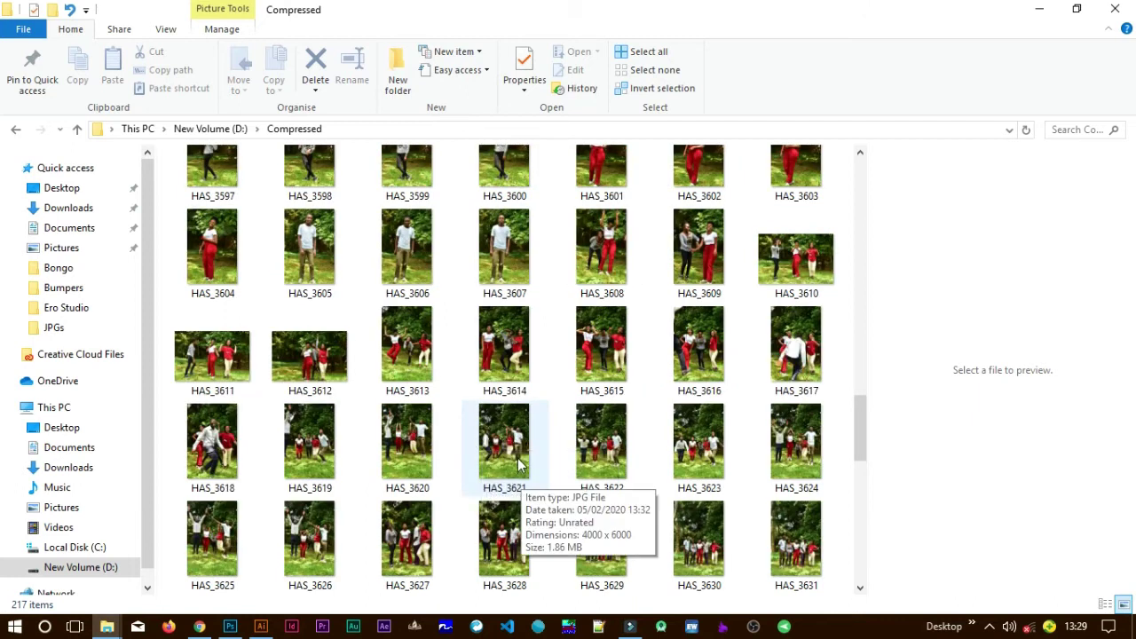
scroll(522, 466, down, 3)
scroll(522, 466, down, 3)
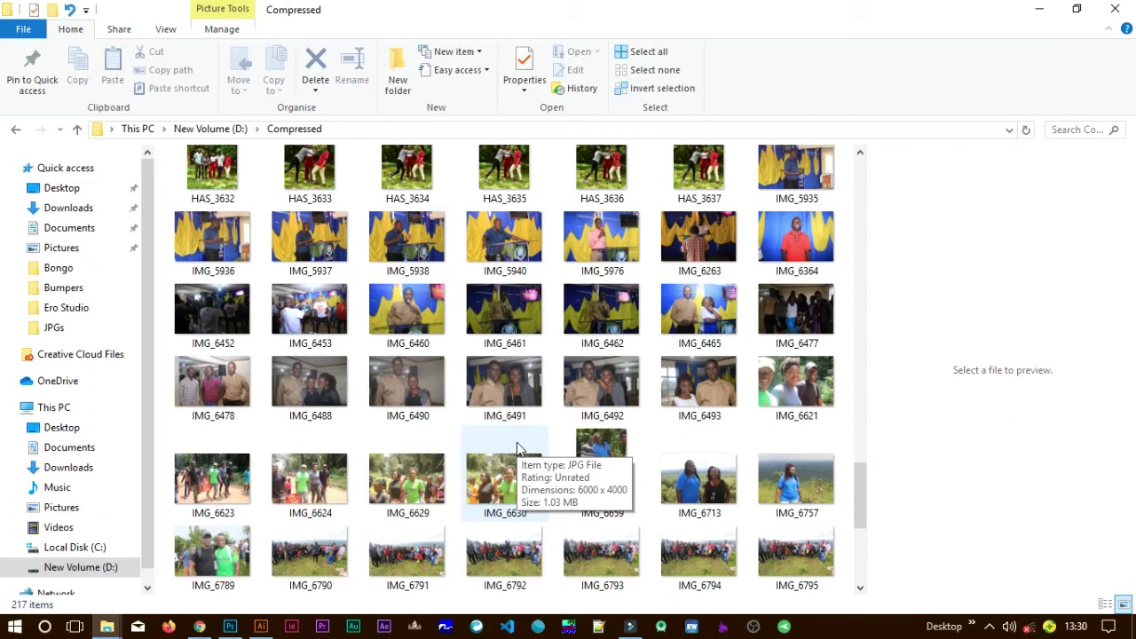
click(315, 315)
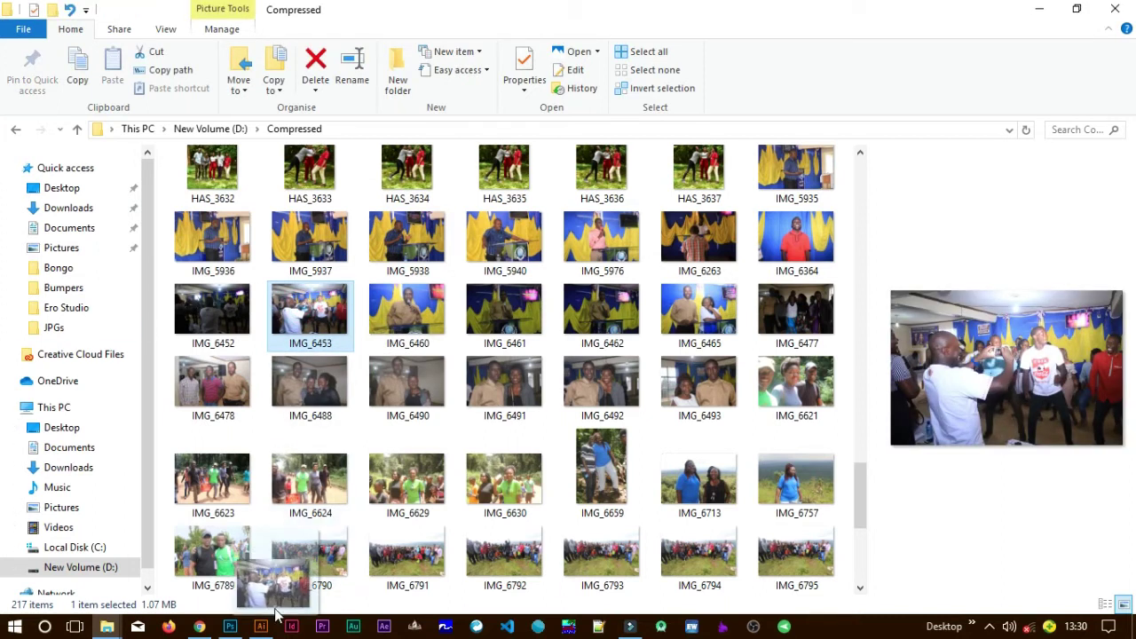
drag(267, 627, 574, 361)
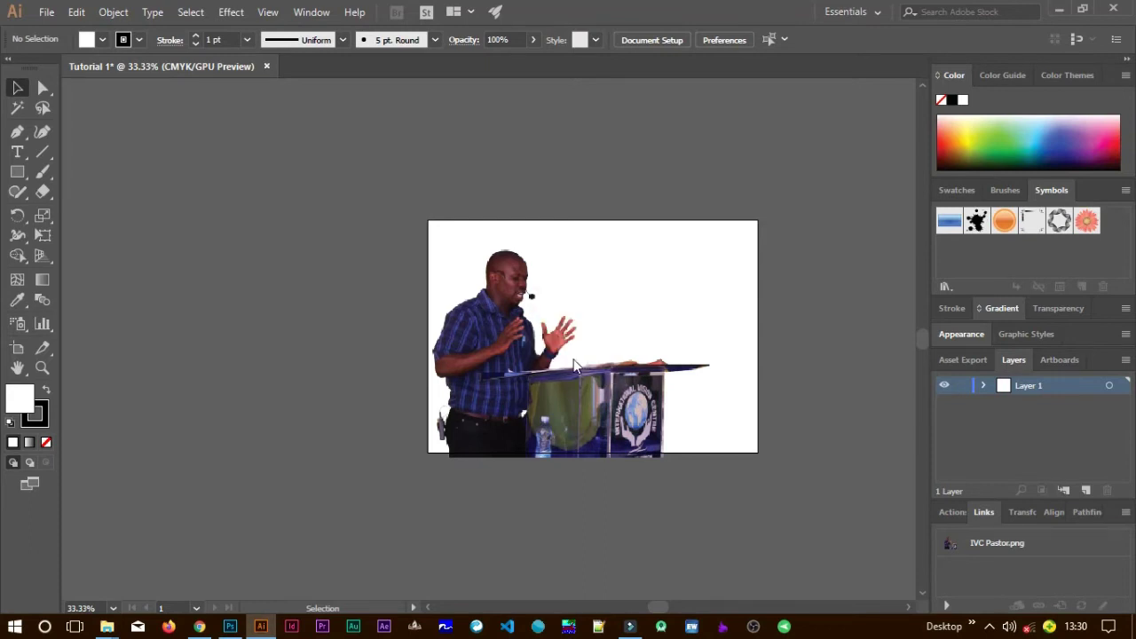
Place IMG_6453 on the canvas, undoing an accidental shrink of the photo.
click(631, 399)
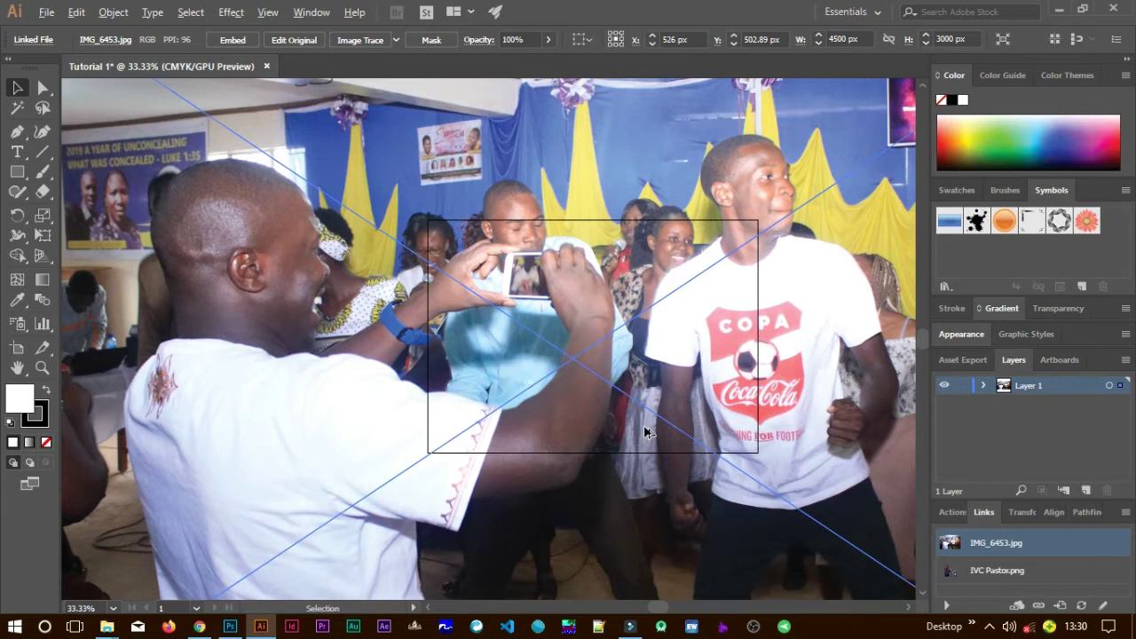
alt+scroll(645, 432, down, 1)
alt+scroll(645, 432, down, 5)
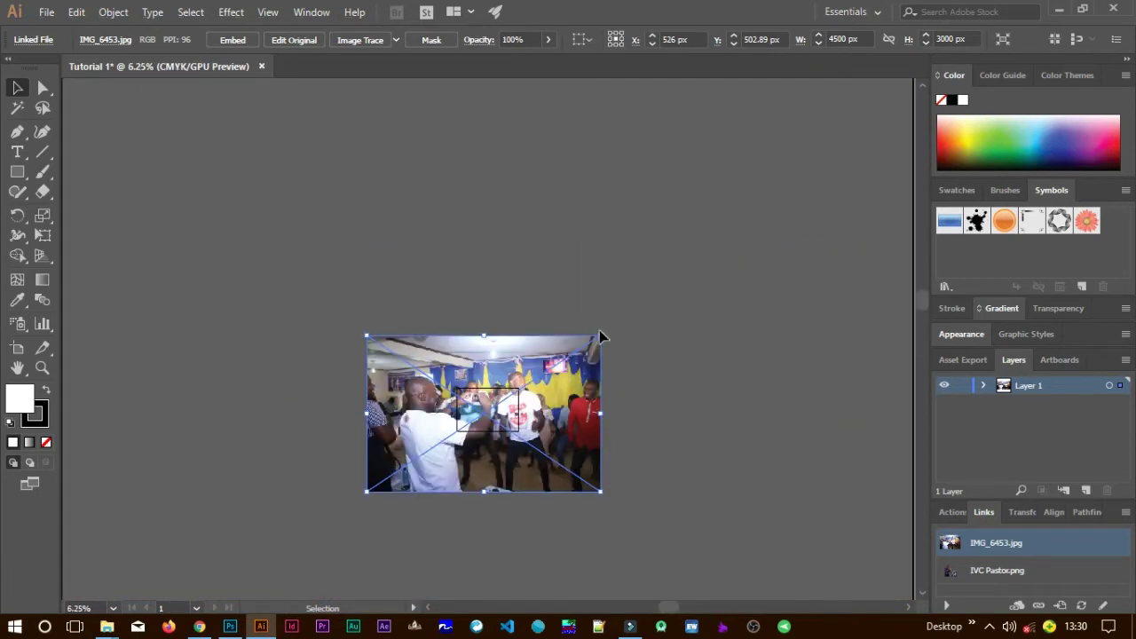
click(600, 335)
drag(601, 335, 517, 389)
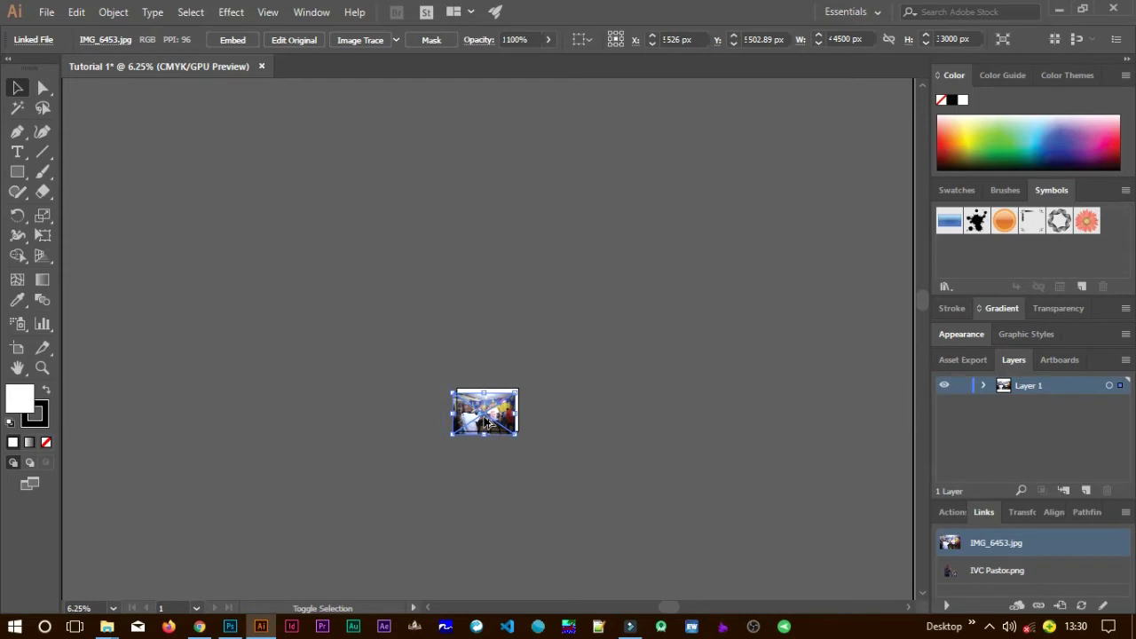
key(ctrl+z)
key(ctrl+z)
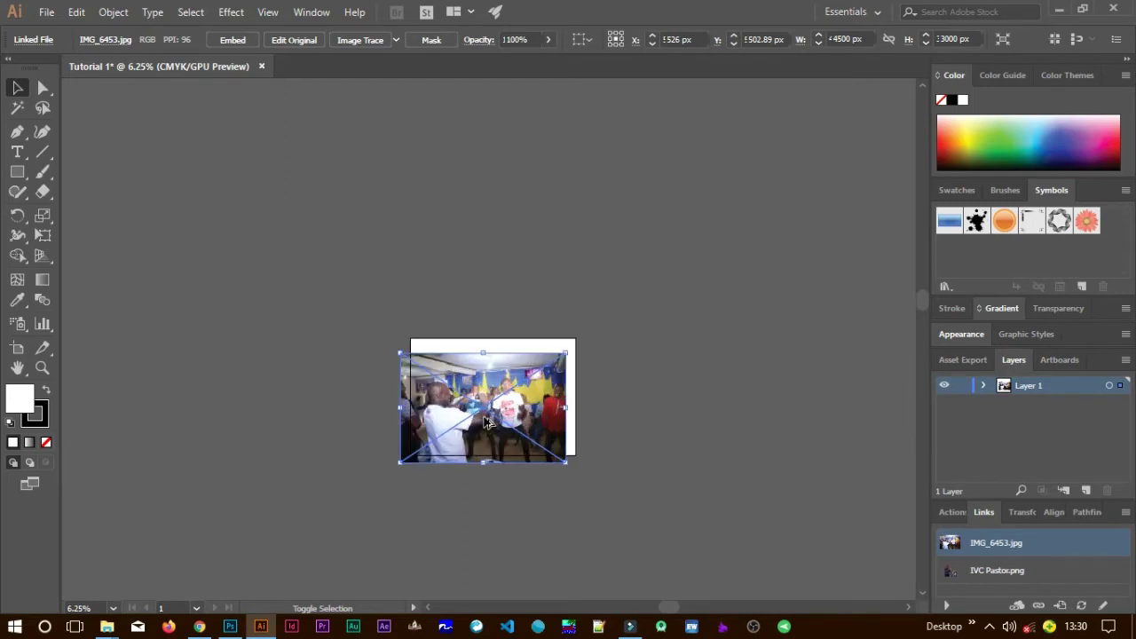
Enlarge and shift the crowd photo until it covers the whole artboard.
scroll(486, 422, up, 3)
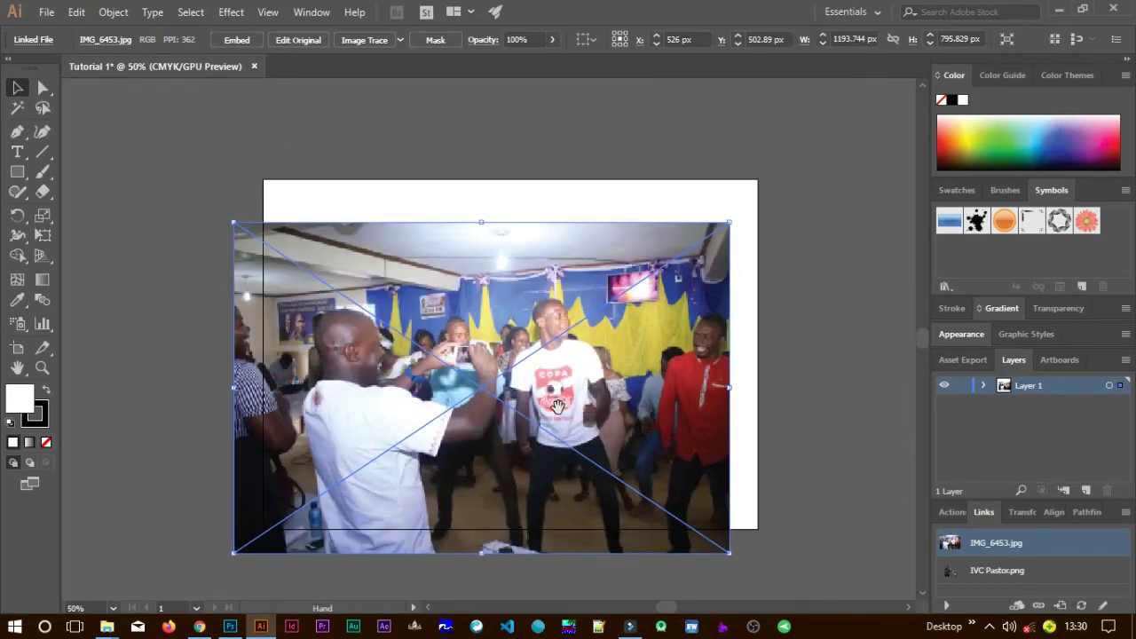
scroll(559, 399, down, 2)
drag(610, 358, 622, 341)
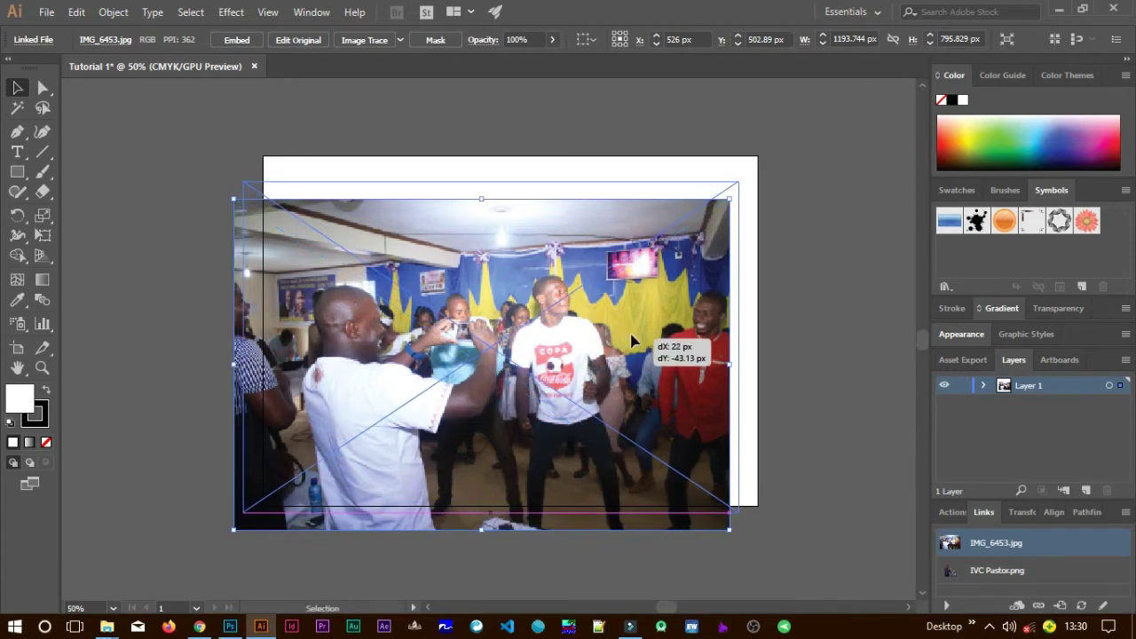
click(737, 178)
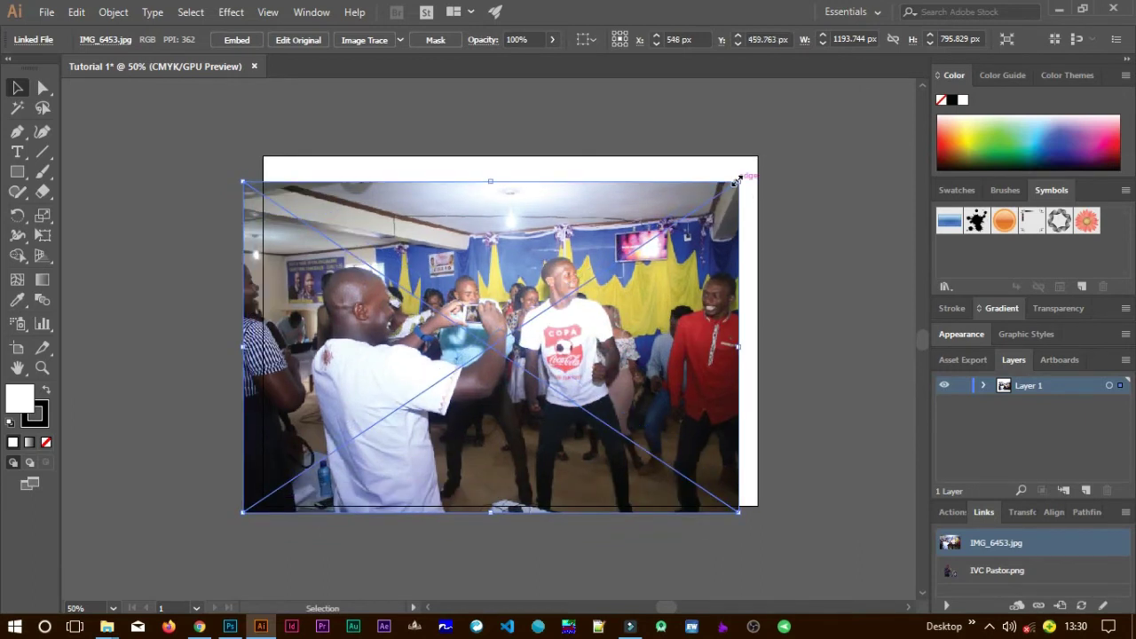
drag(744, 167, 792, 108)
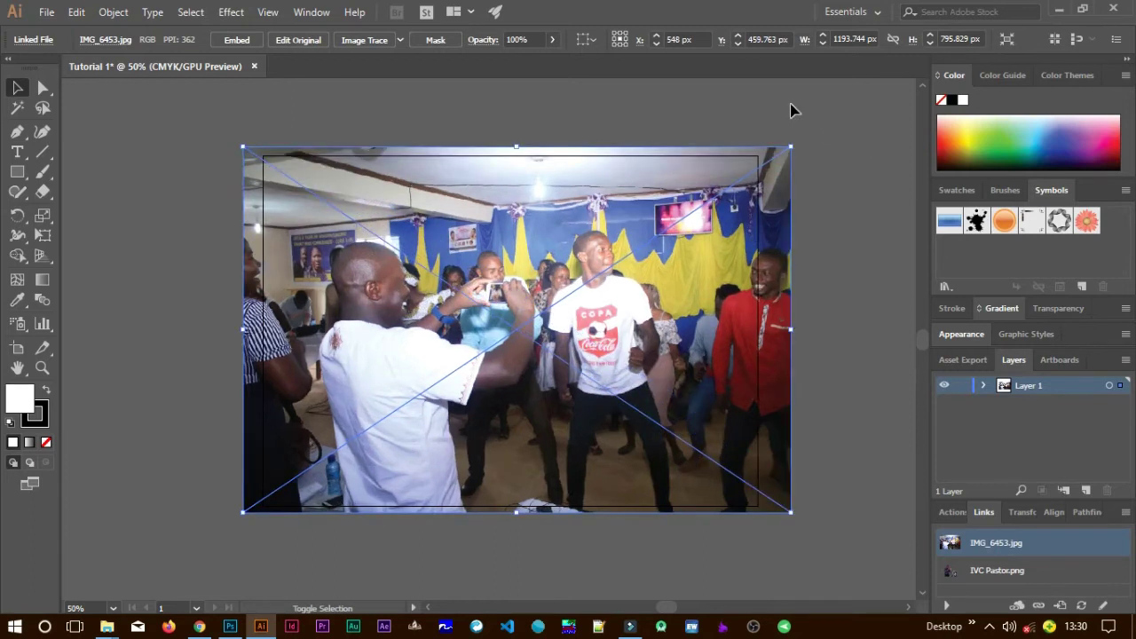
drag(709, 348, 690, 347)
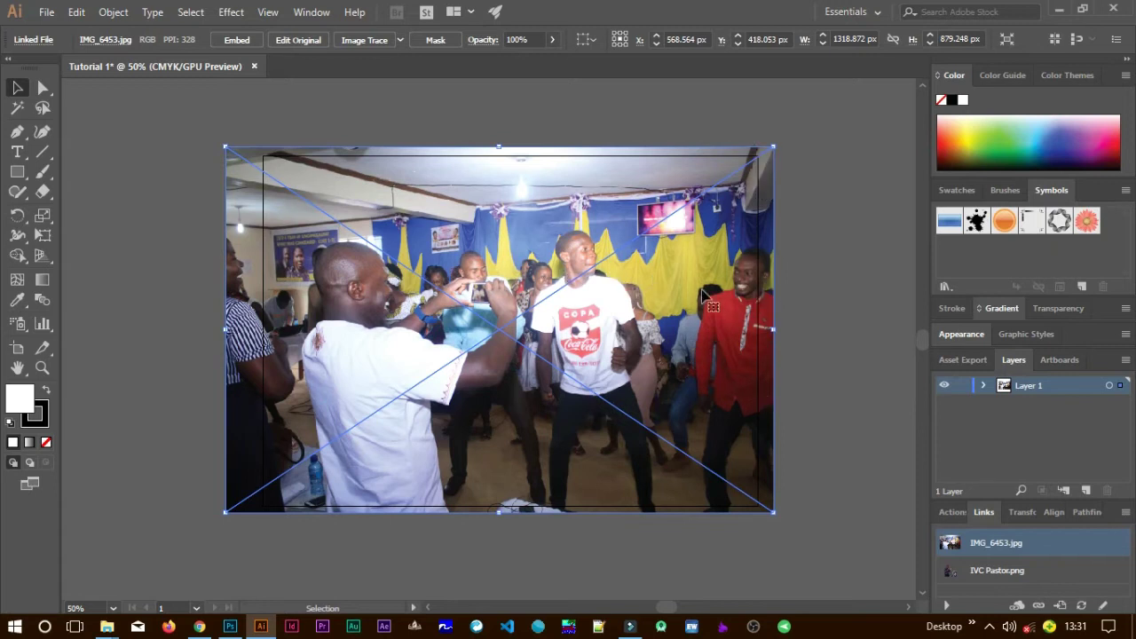
drag(737, 312, 813, 335)
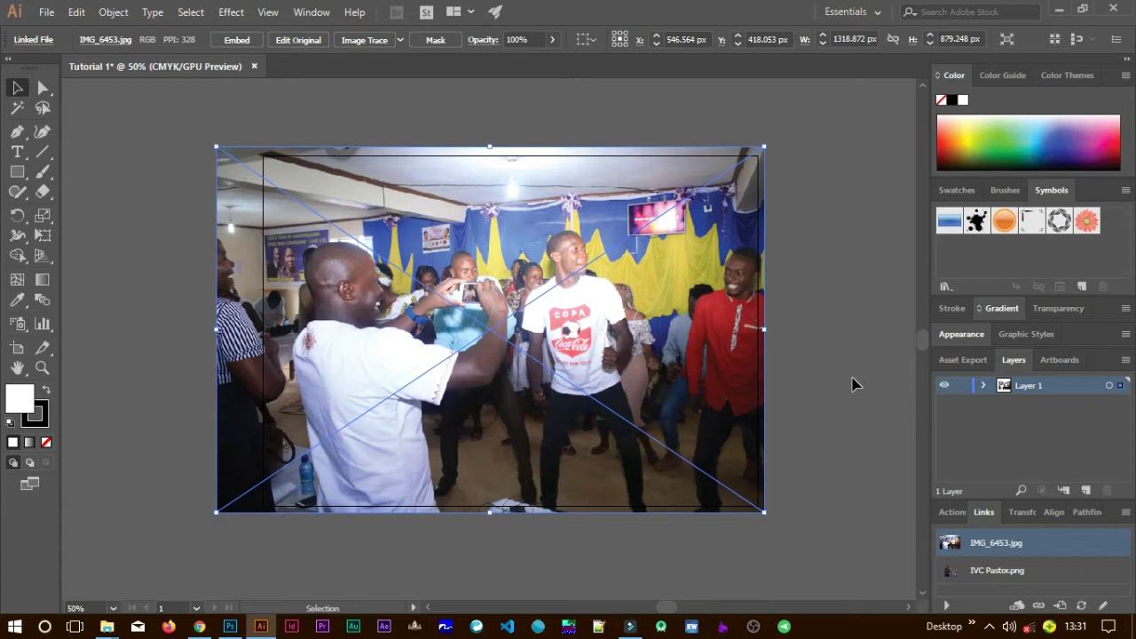
Send the IMG_6453 crowd photo to the back so the pastor cutout shows in front.
click(700, 410)
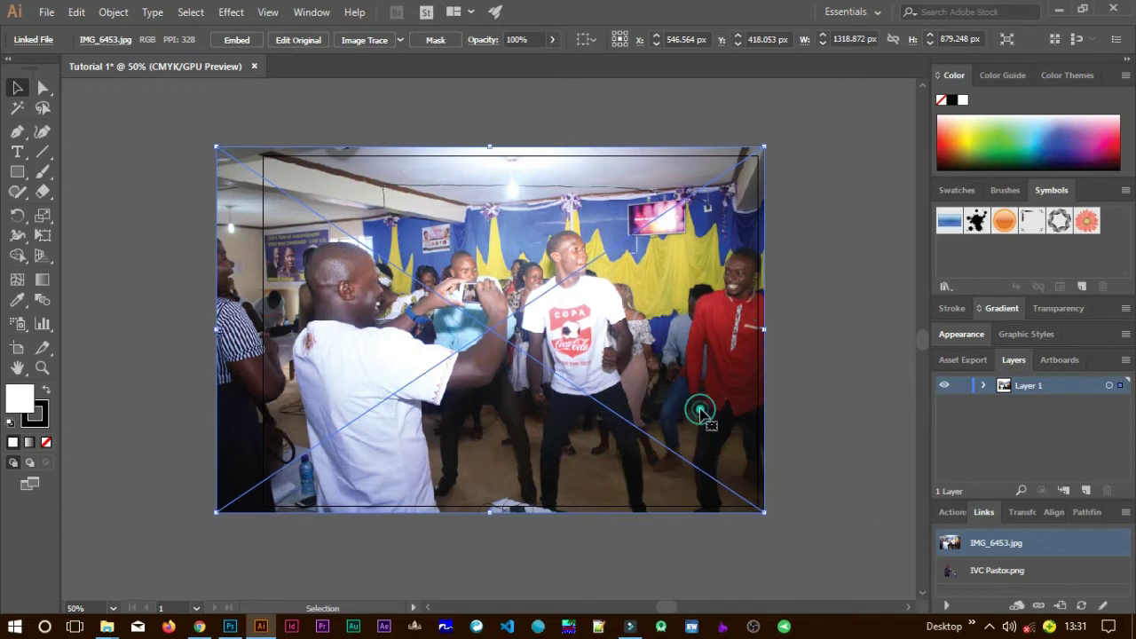
right_click(722, 397)
mouse_move(788, 505)
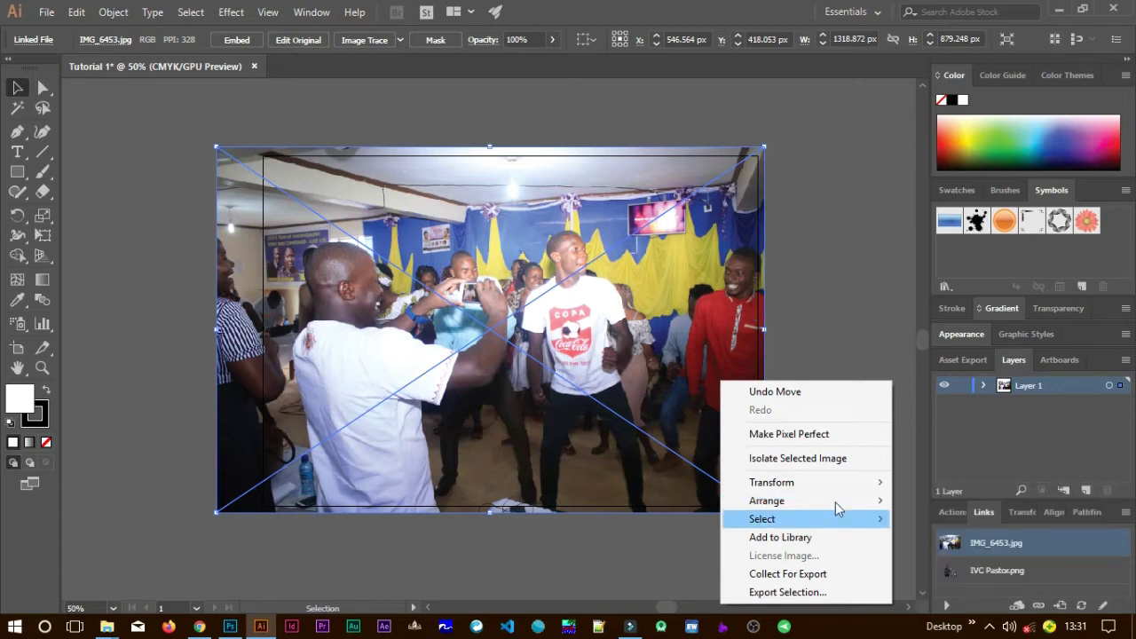
click(923, 556)
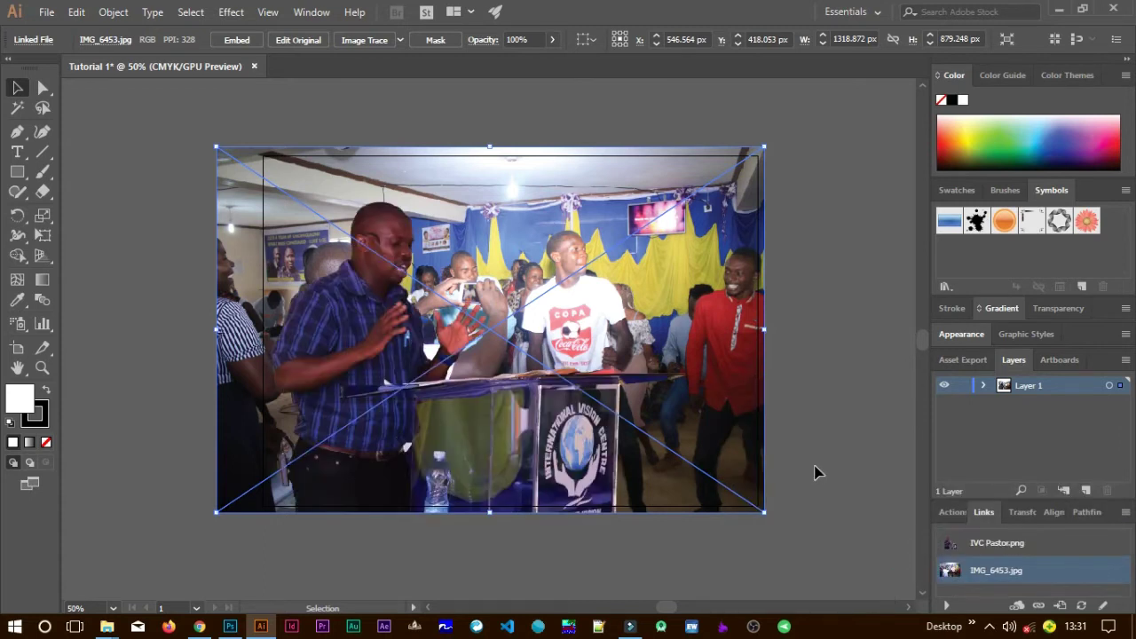
click(829, 471)
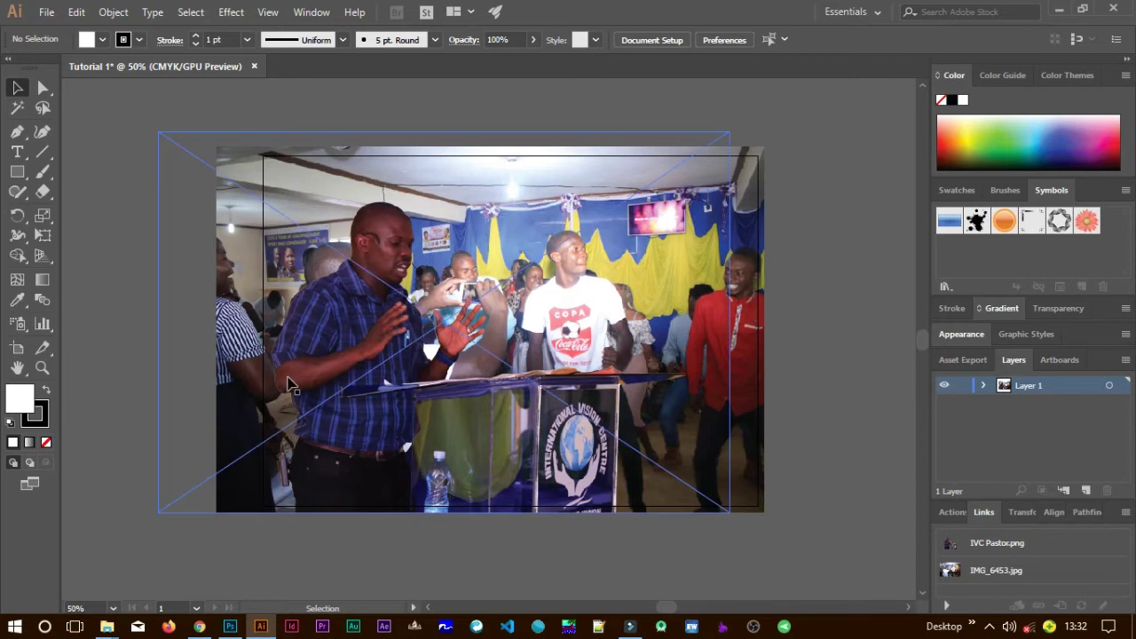
click(21, 175)
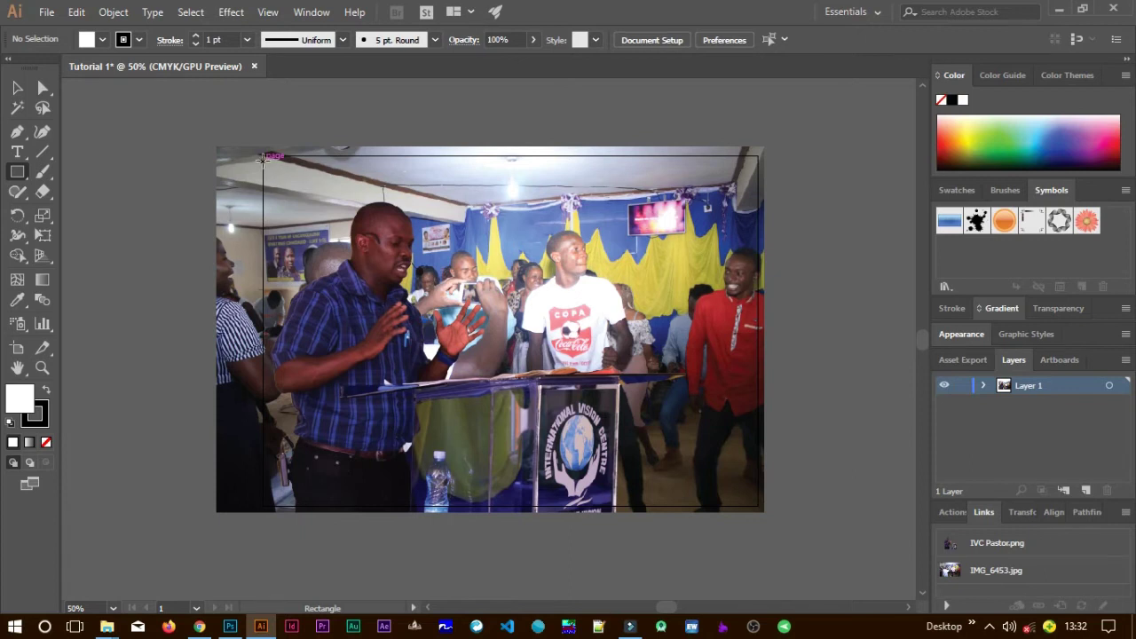
Draw a white rectangle covering the whole 1190.55 × 841.89 px artboard, with its stroke set to None.
drag(263, 156, 757, 502)
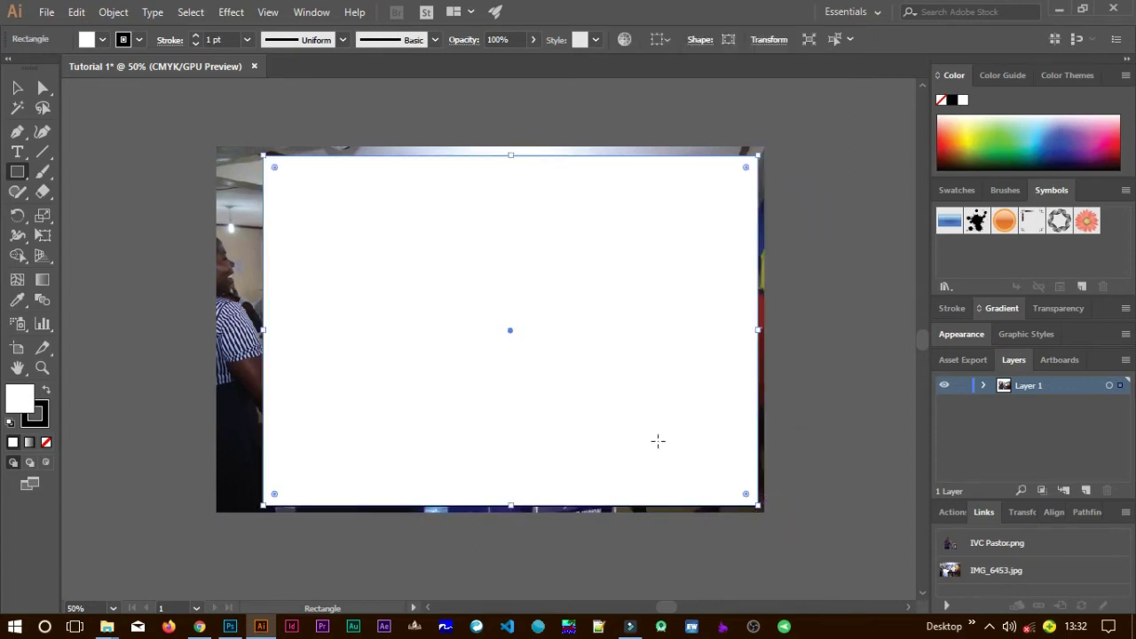
click(16, 88)
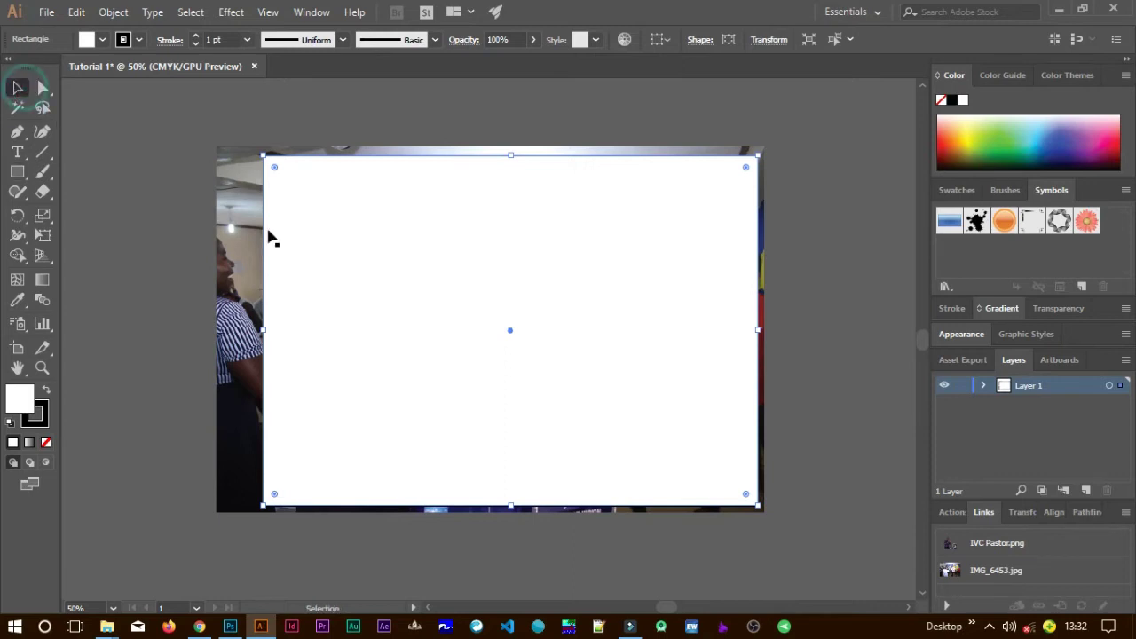
drag(338, 385, 49, 417)
click(35, 413)
click(46, 442)
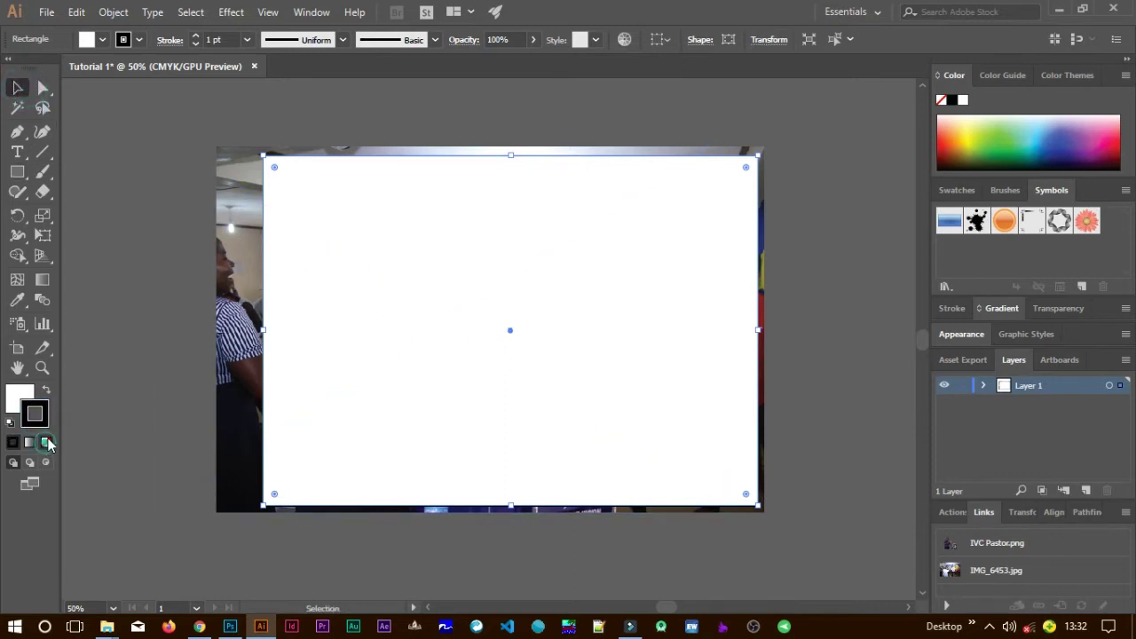
click(21, 397)
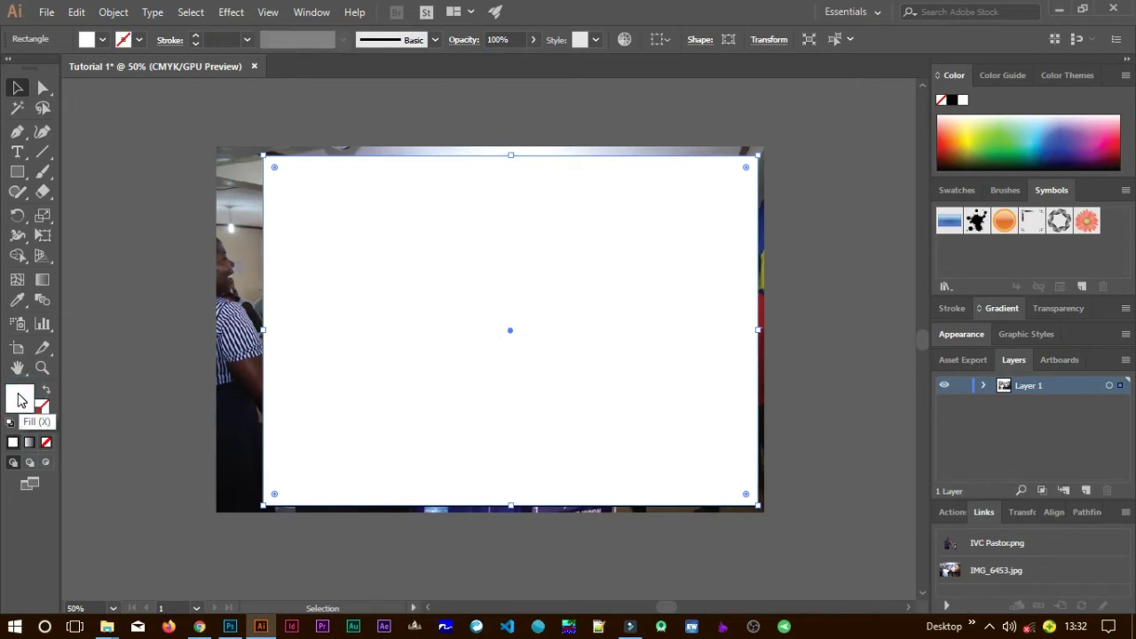
Fill the covering rectangle with the deep pink-red C60051 at hue 337°.
double_click(20, 400)
click(692, 173)
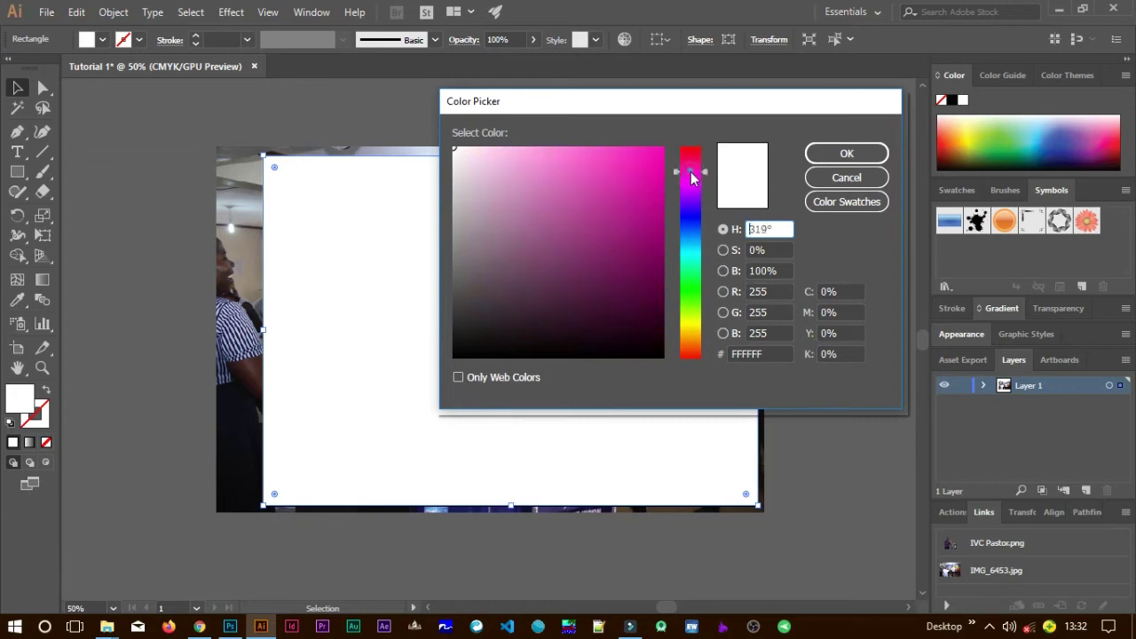
drag(691, 173, 694, 161)
drag(657, 203, 672, 193)
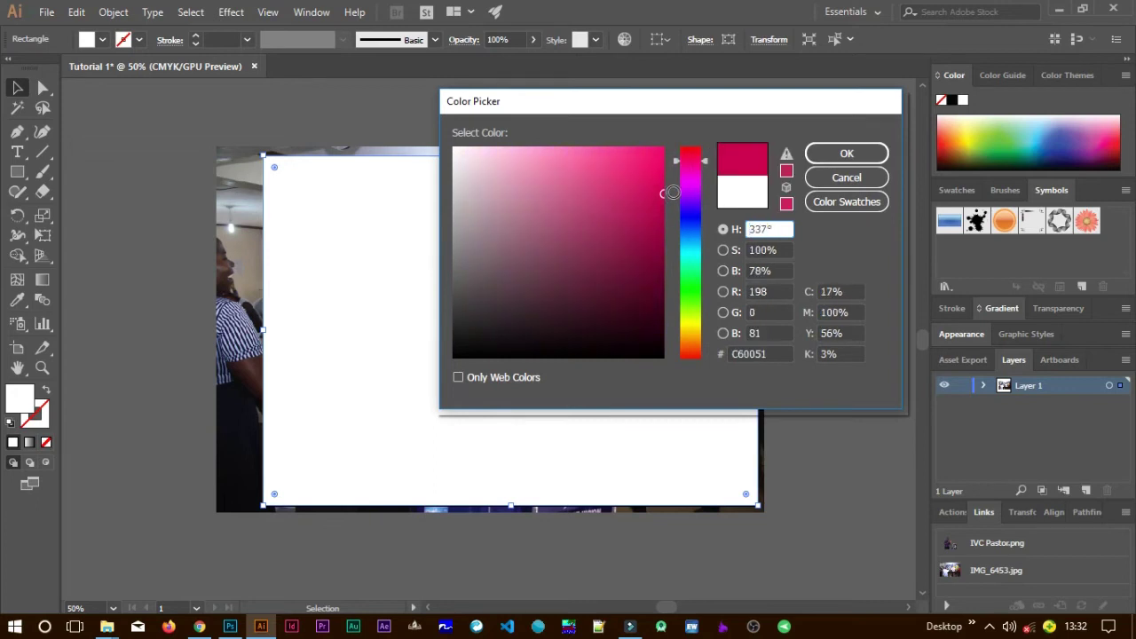
click(845, 155)
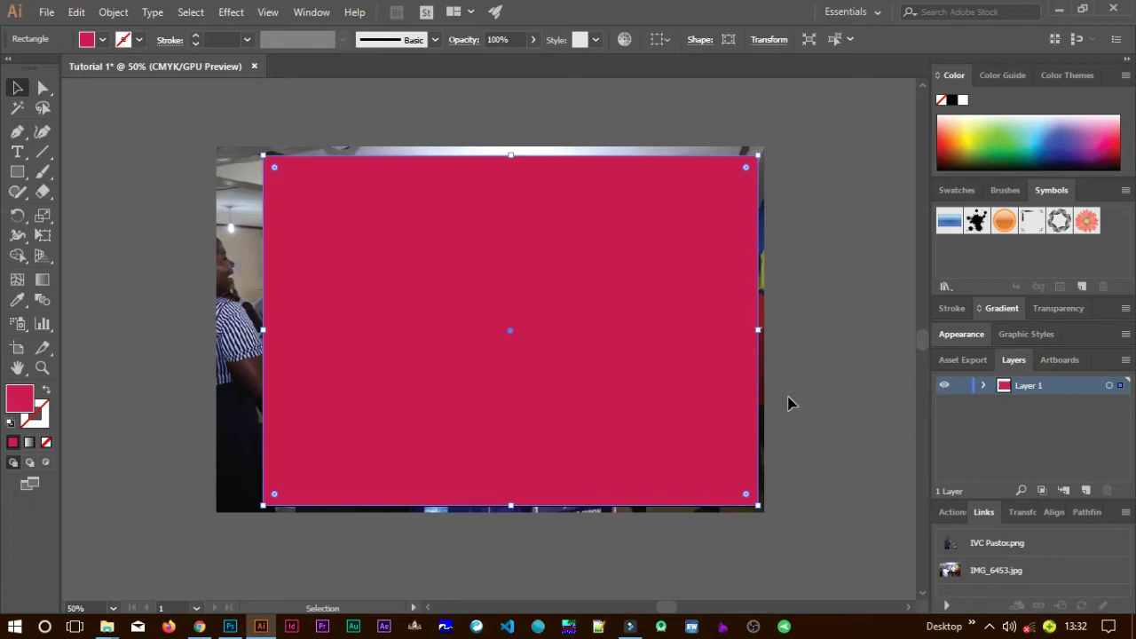
Select the pink rectangle and bring up its arrange options.
click(633, 429)
right_click(682, 374)
mouse_move(822, 293)
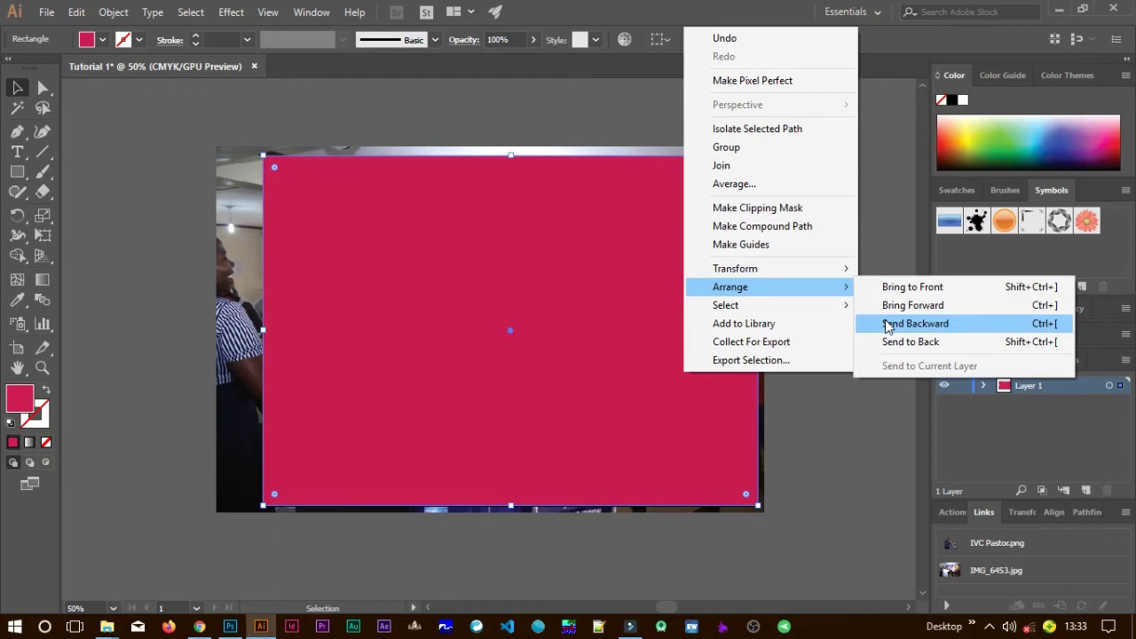
Send the pink rectangle backward behind the IVC Pastor cutout, then reselect it.
click(888, 324)
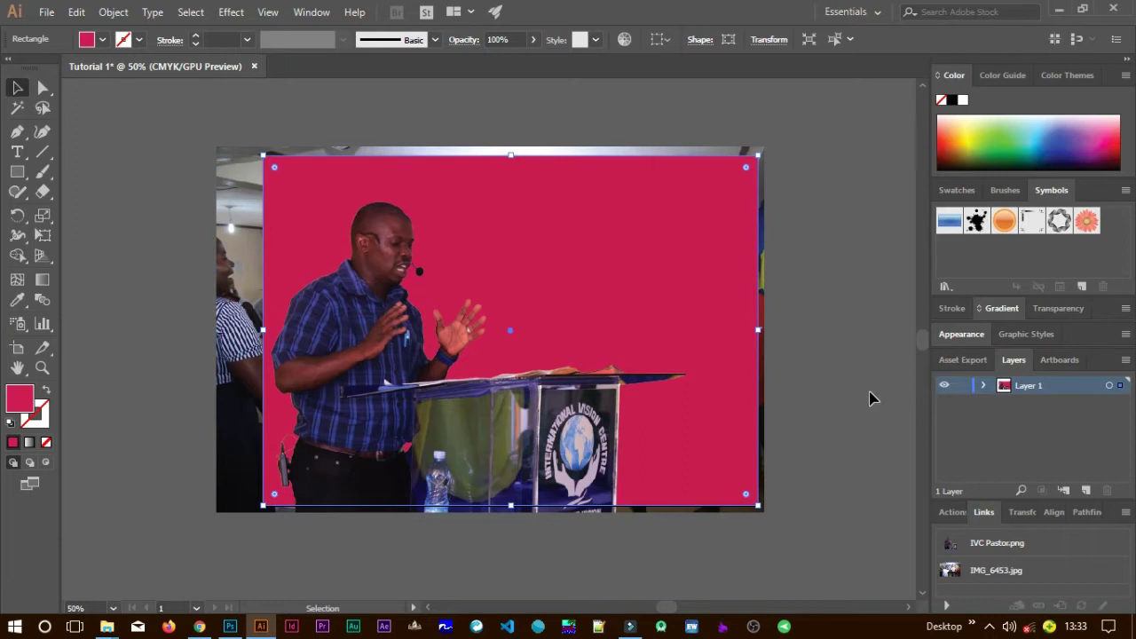
click(742, 430)
click(841, 429)
click(723, 284)
click(836, 325)
click(751, 411)
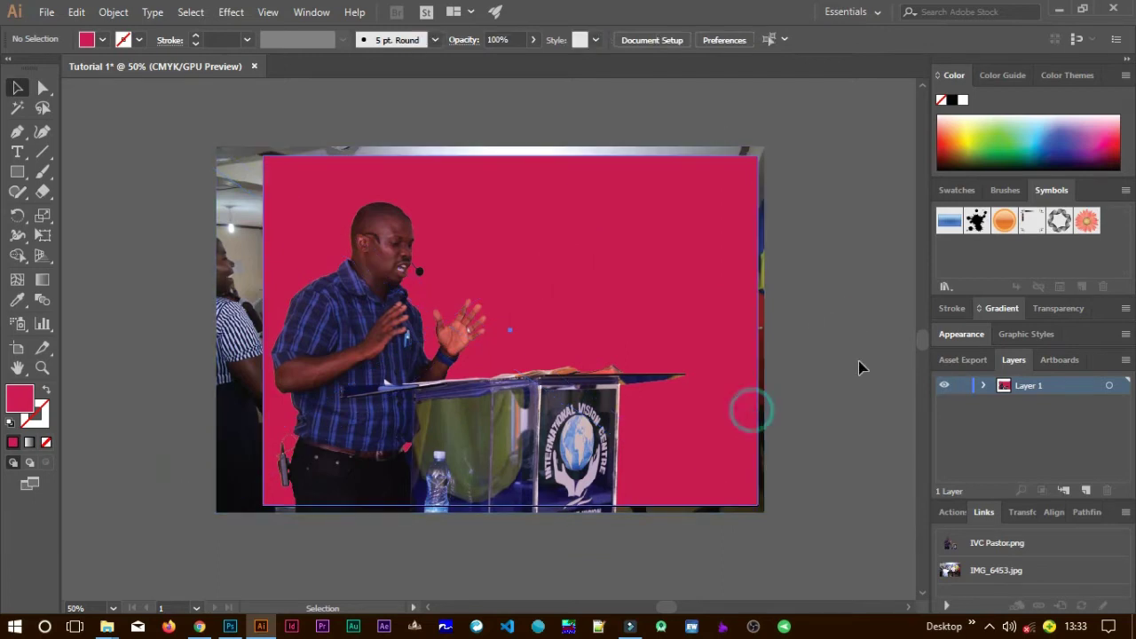
click(508, 139)
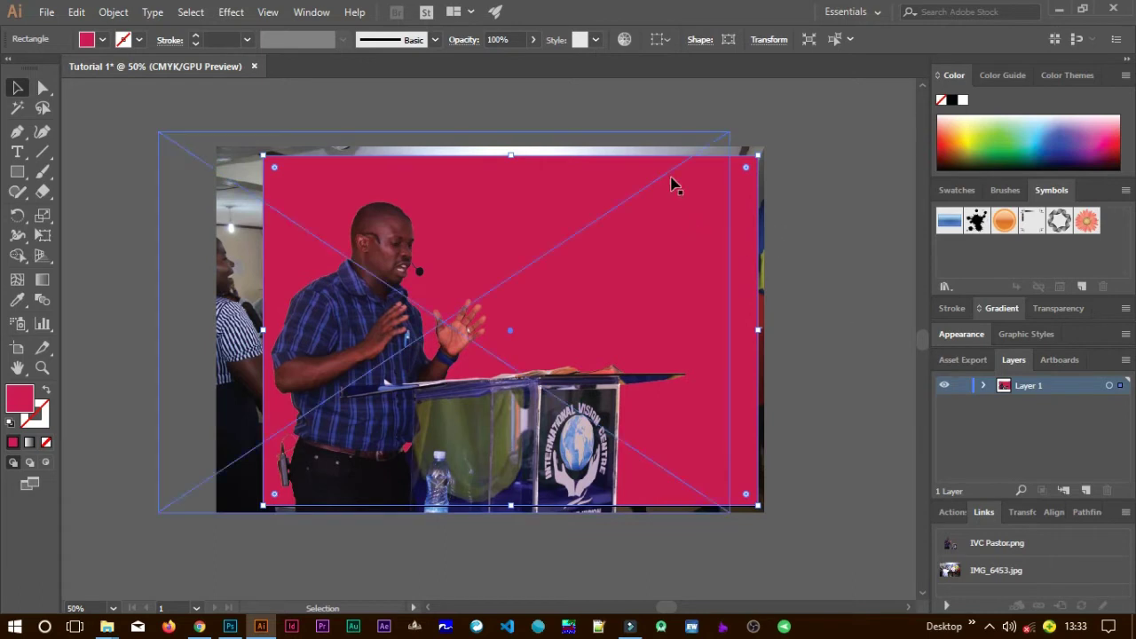
Set the pink rectangle's opacity to 85%, then deselect to see the crowd photo through it.
click(532, 40)
click(500, 59)
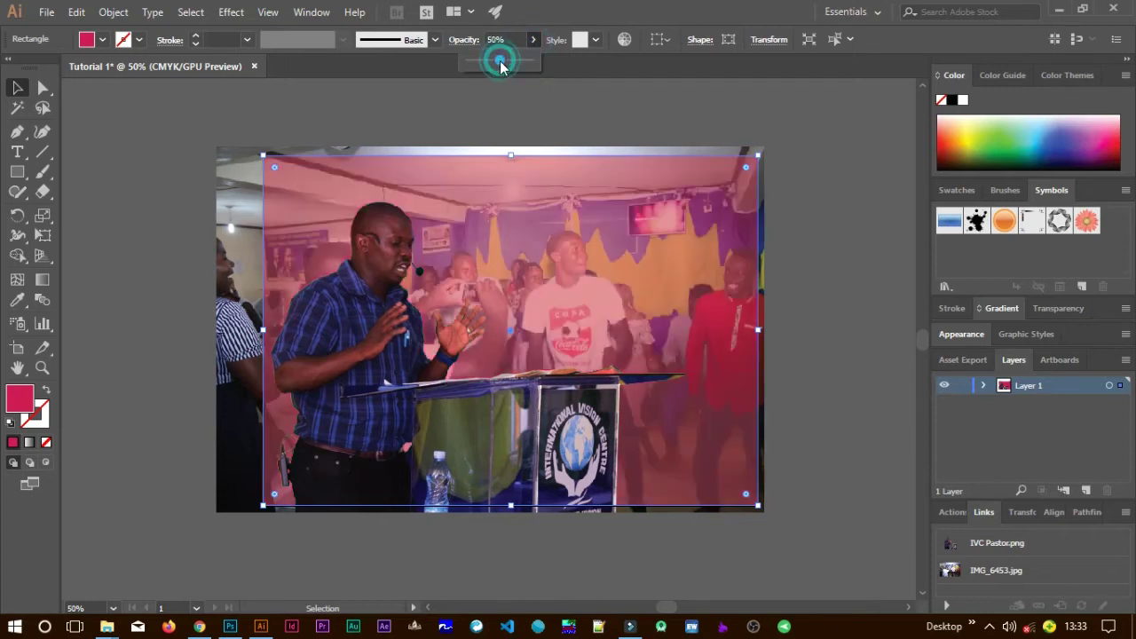
drag(487, 62, 521, 62)
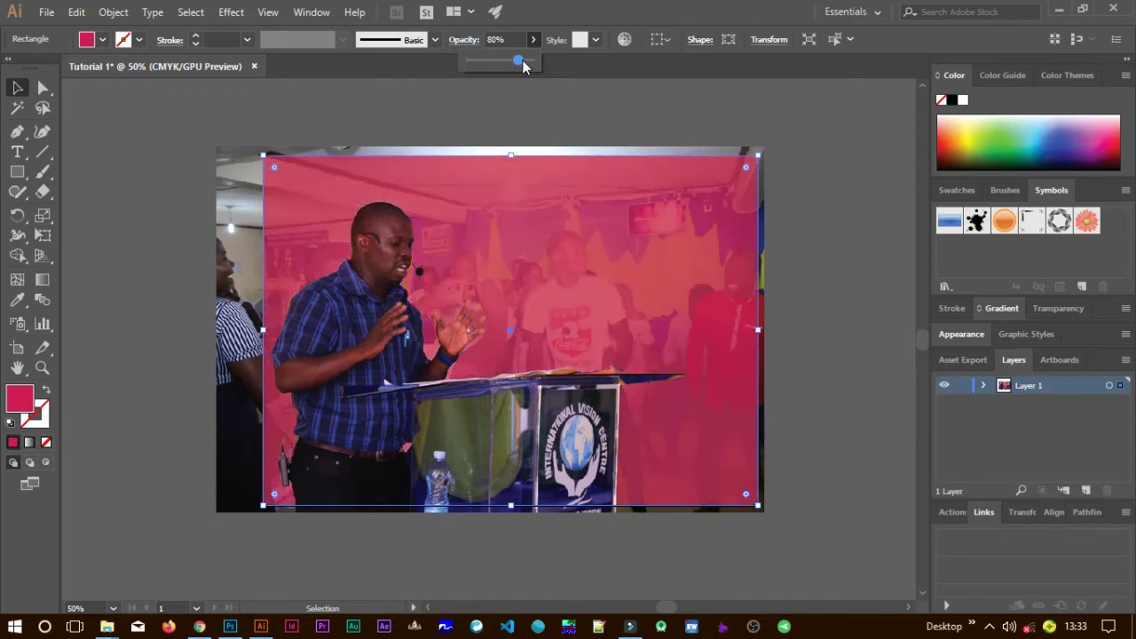
click(524, 59)
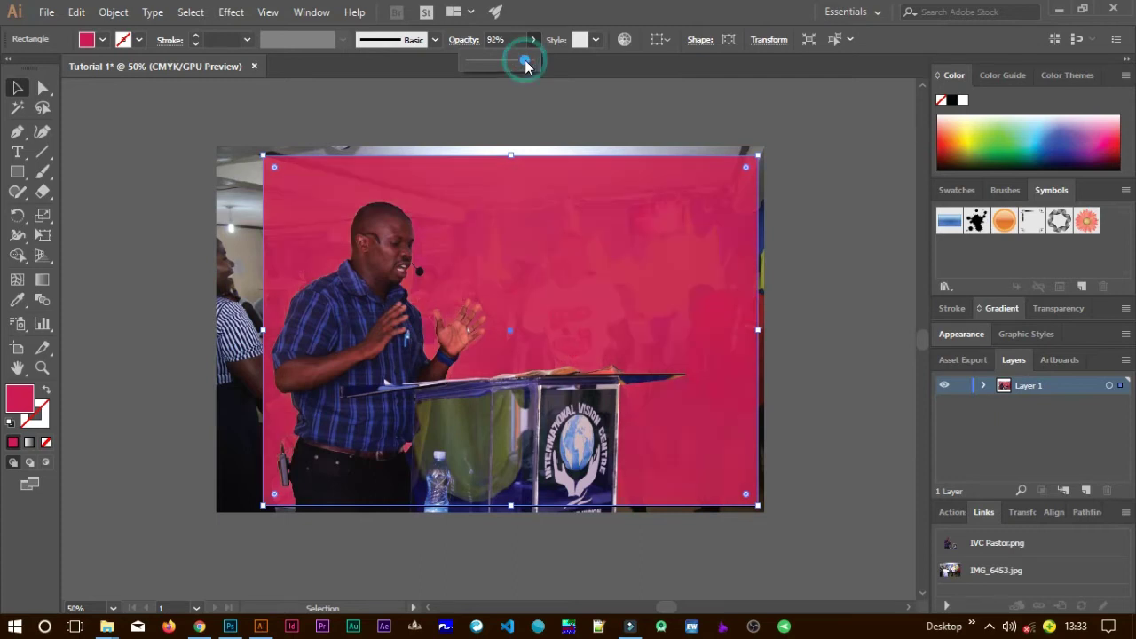
drag(524, 61, 522, 61)
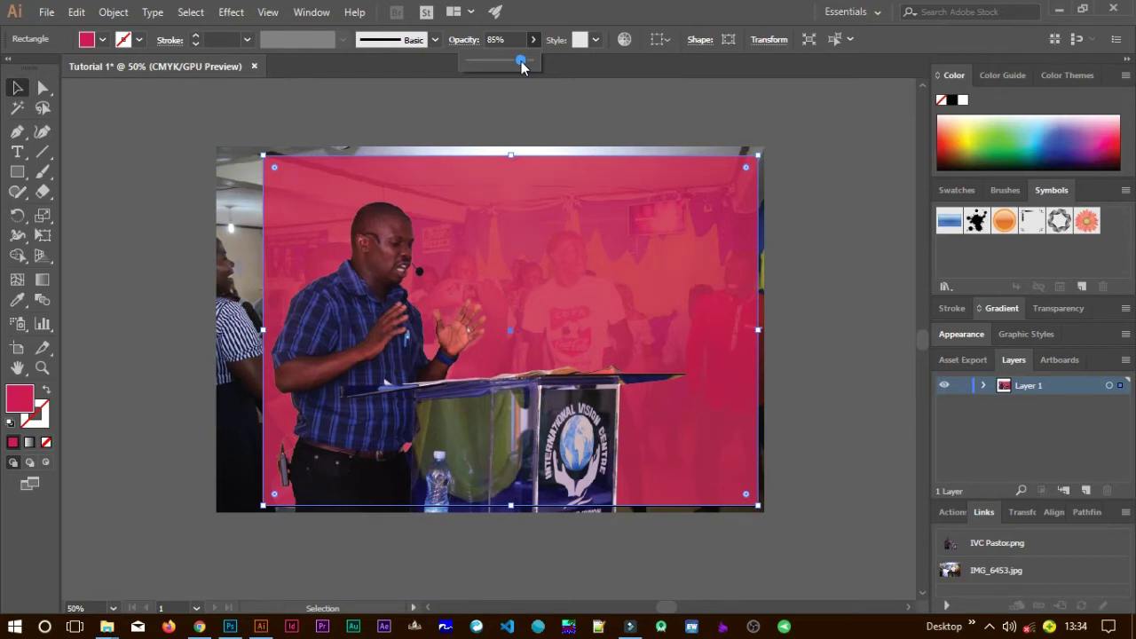
click(802, 229)
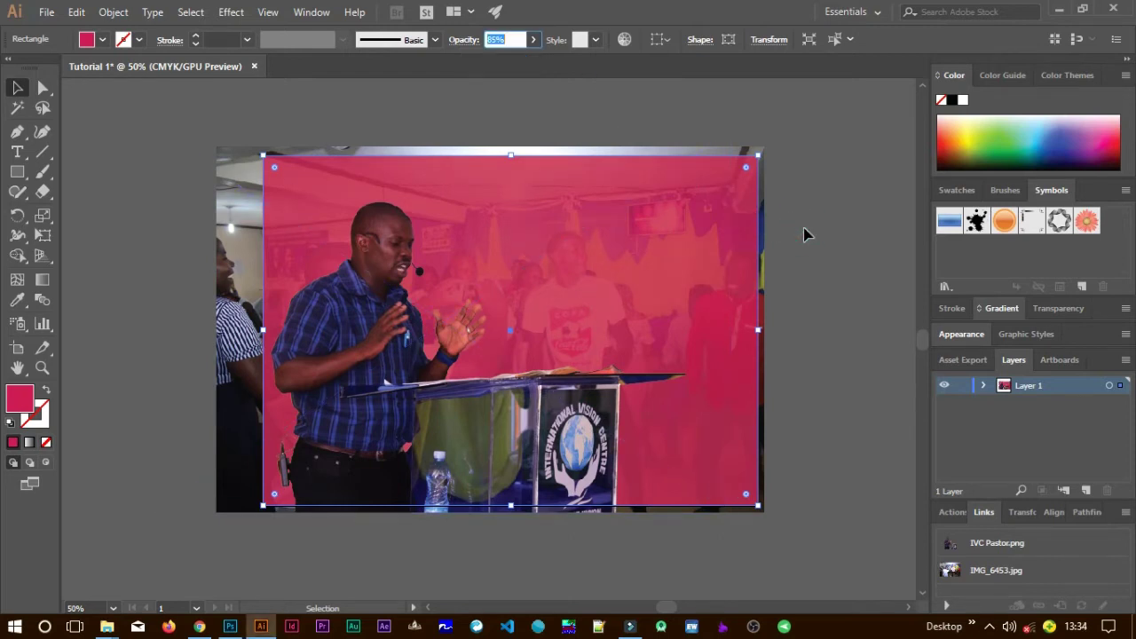
click(804, 233)
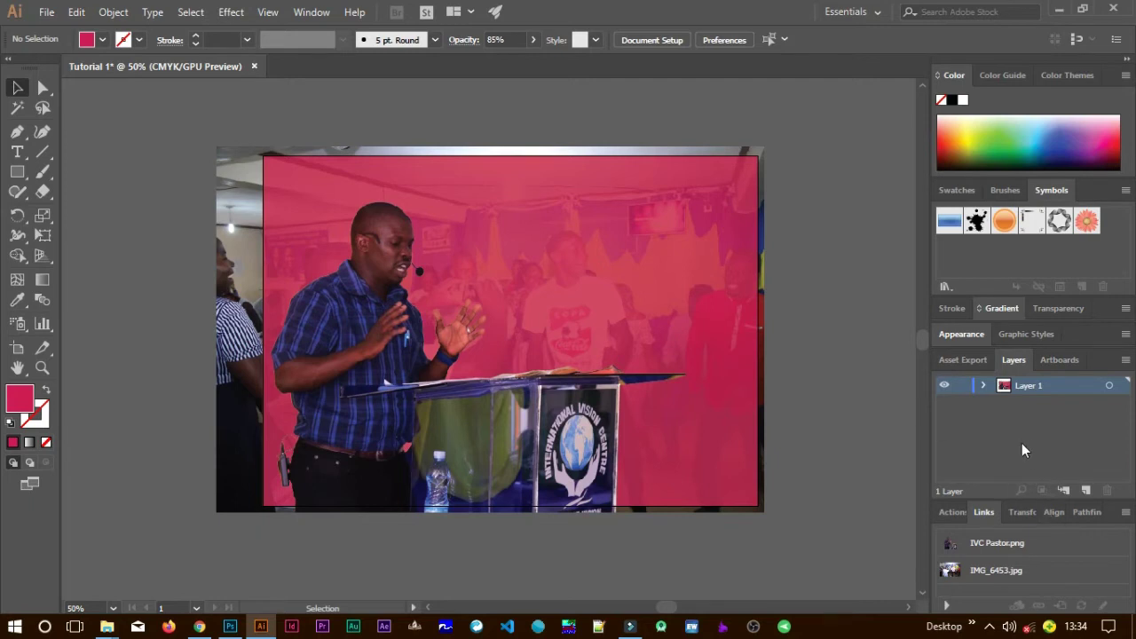
Create Layer 2 above Layer 1, lock Layer 1, and make Layer 2 active.
click(1086, 491)
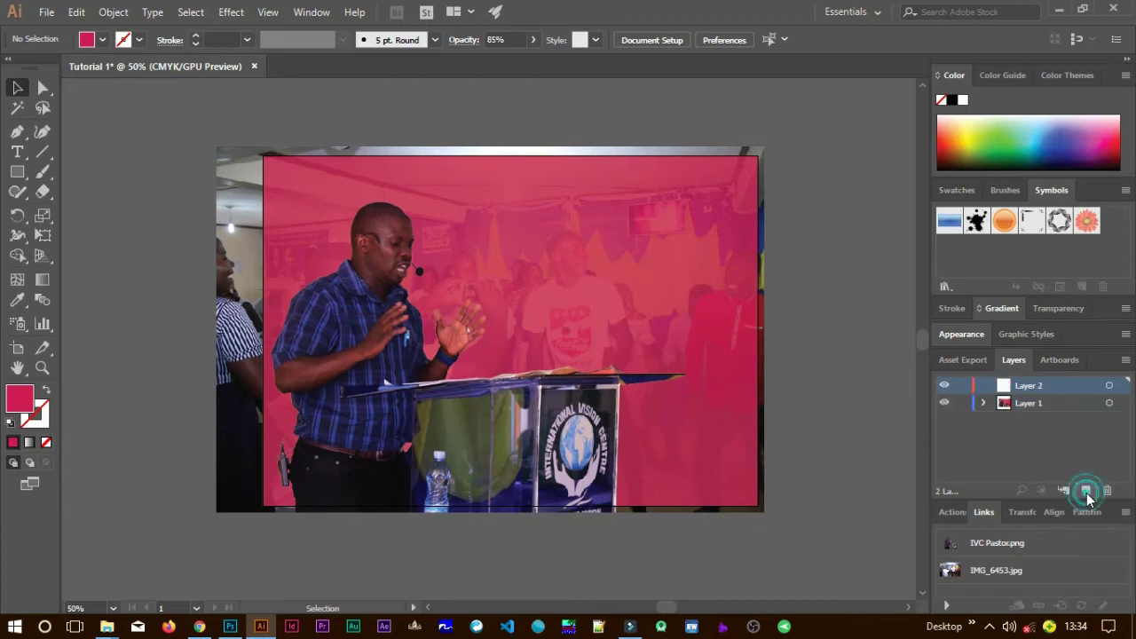
click(962, 405)
click(1063, 405)
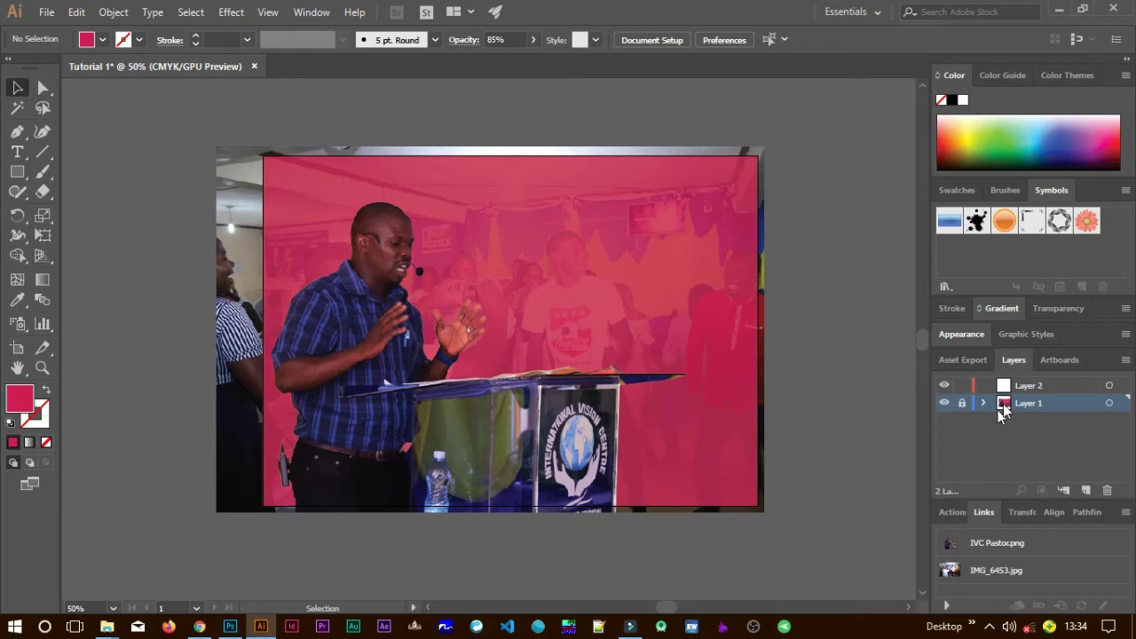
click(1040, 388)
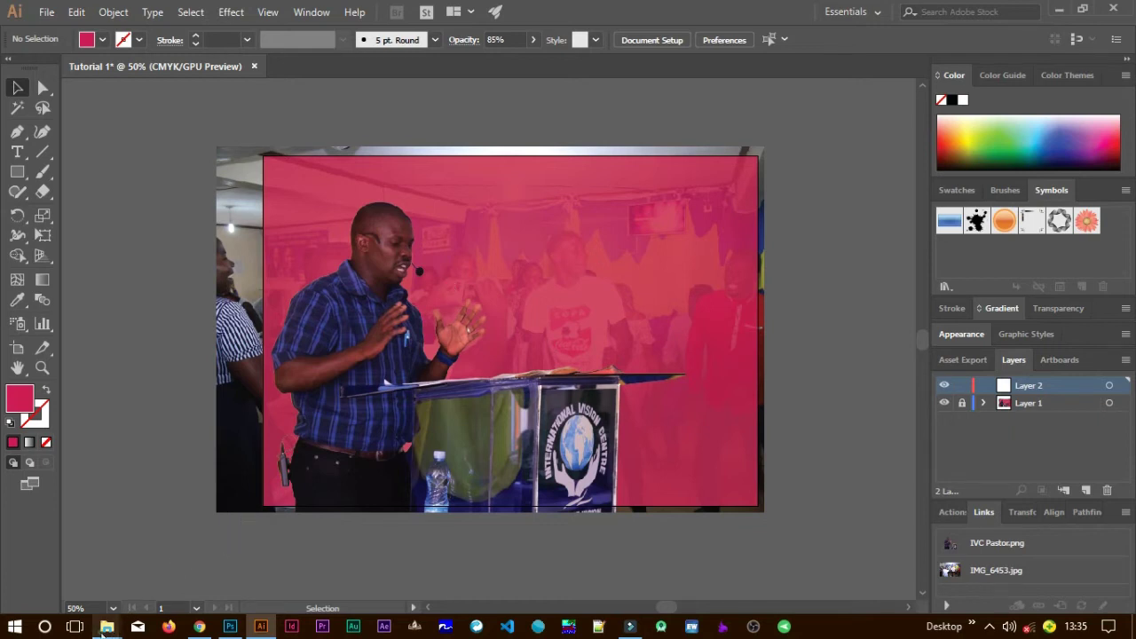
Navigate File Explorer to the Logo folder on New Volume (D:).
mouse_move(107, 627)
click(223, 577)
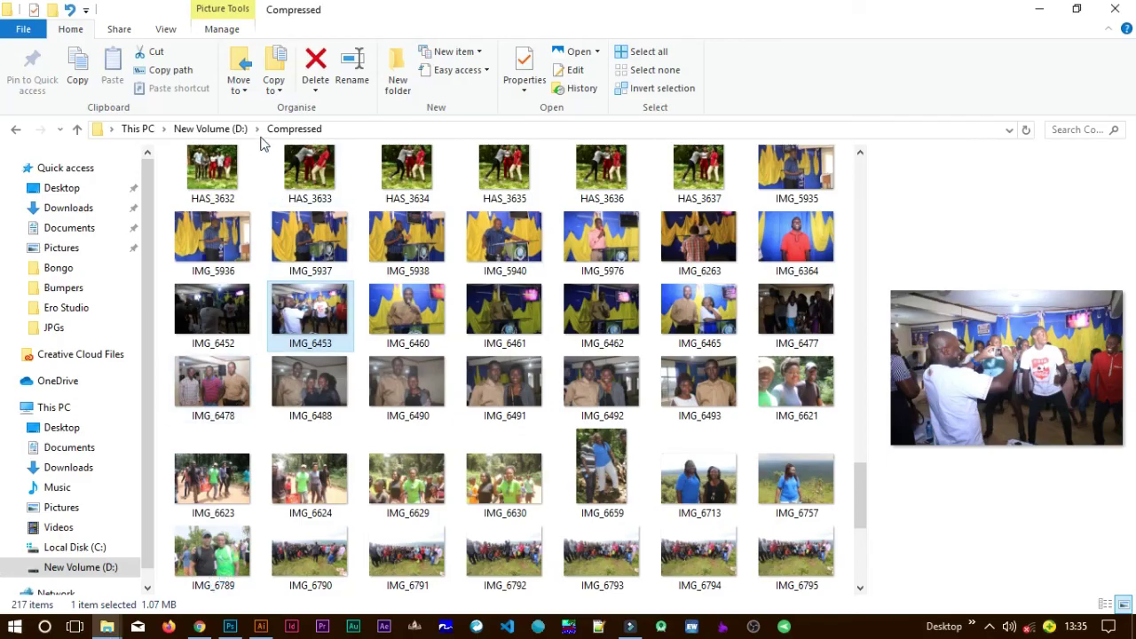
click(257, 128)
scroll(286, 383, down, 4)
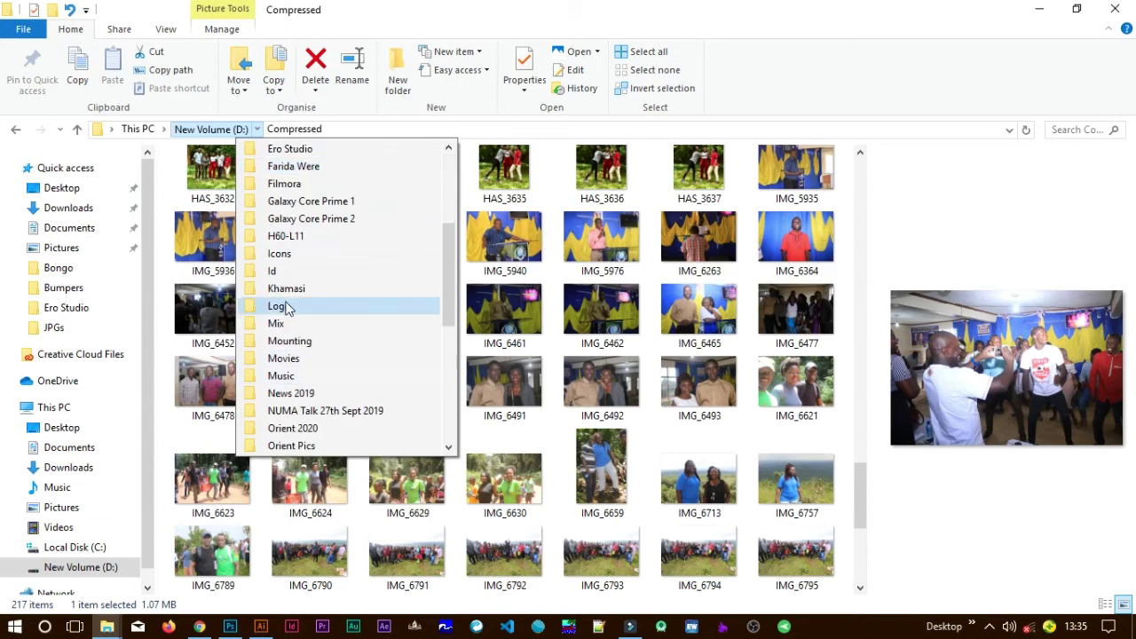
click(283, 305)
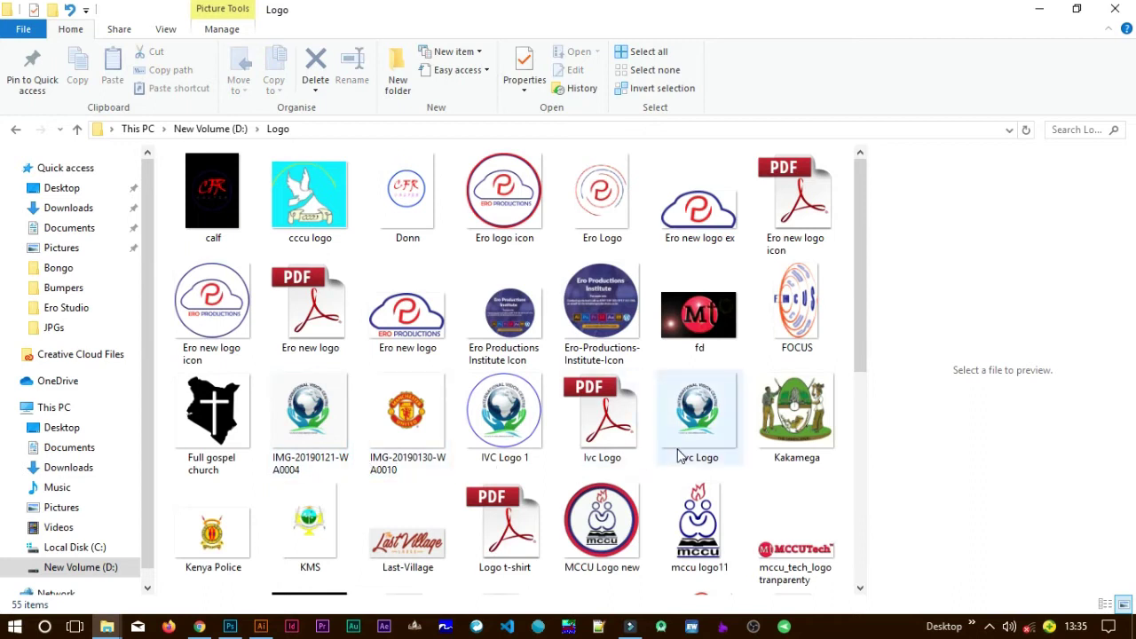
Select IVC Logo 1 and drag it onto the Illustrator artboard.
scroll(677, 456, down, 3)
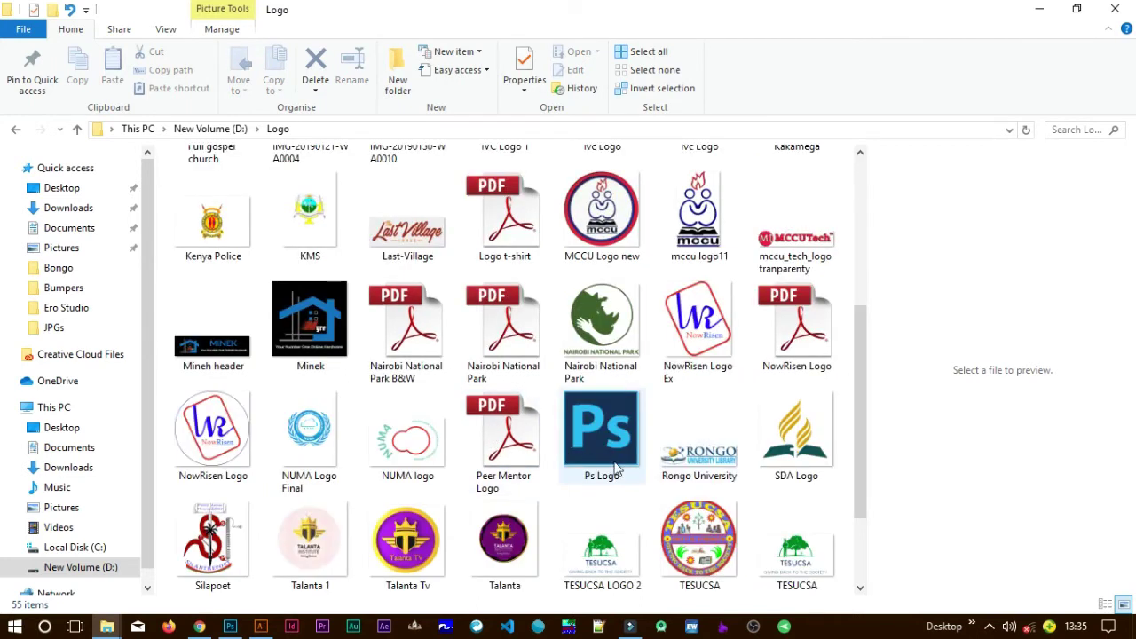
scroll(633, 473, down, 2)
scroll(621, 466, up, 5)
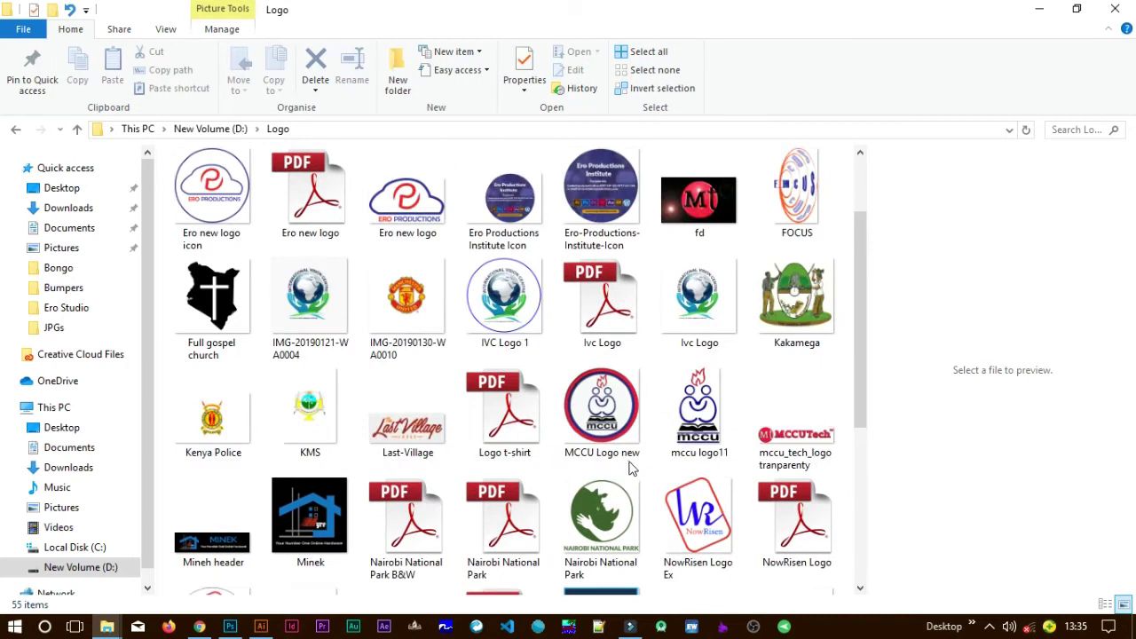
click(508, 337)
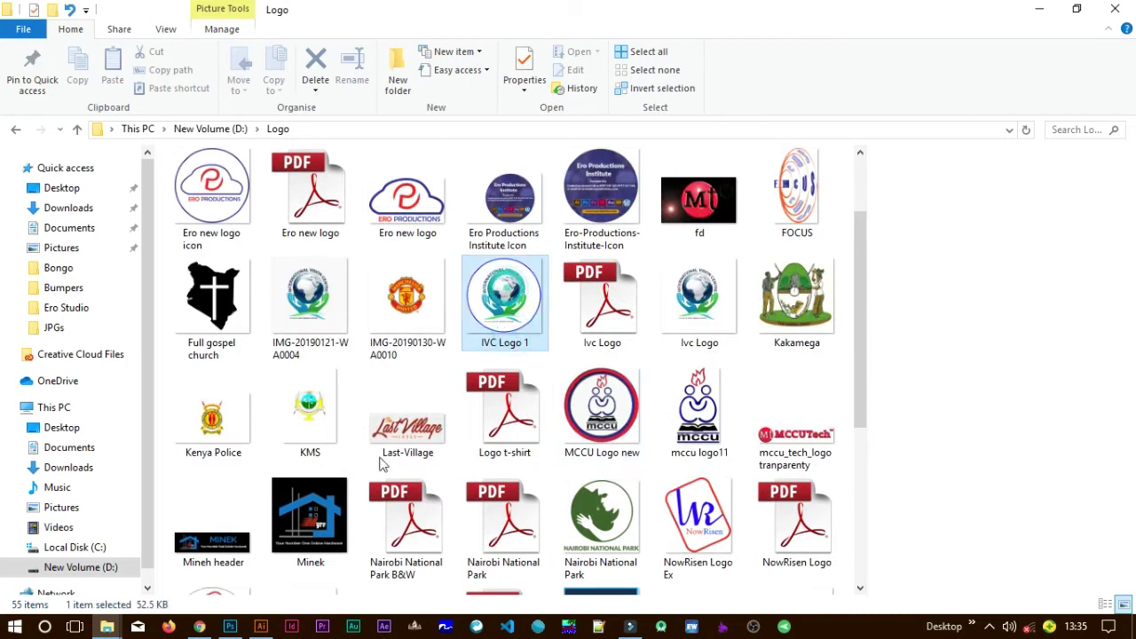
drag(311, 540, 512, 271)
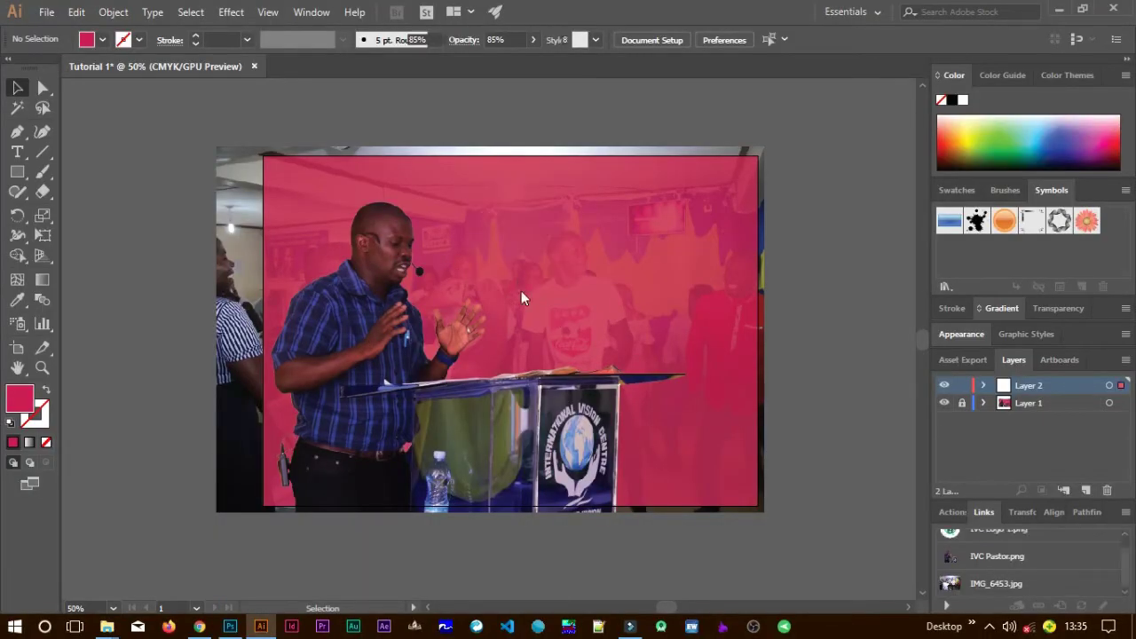
Shrink the placed IVC Logo 1 and set it in the top-left corner above the pastor.
drag(525, 281, 316, 227)
click(626, 318)
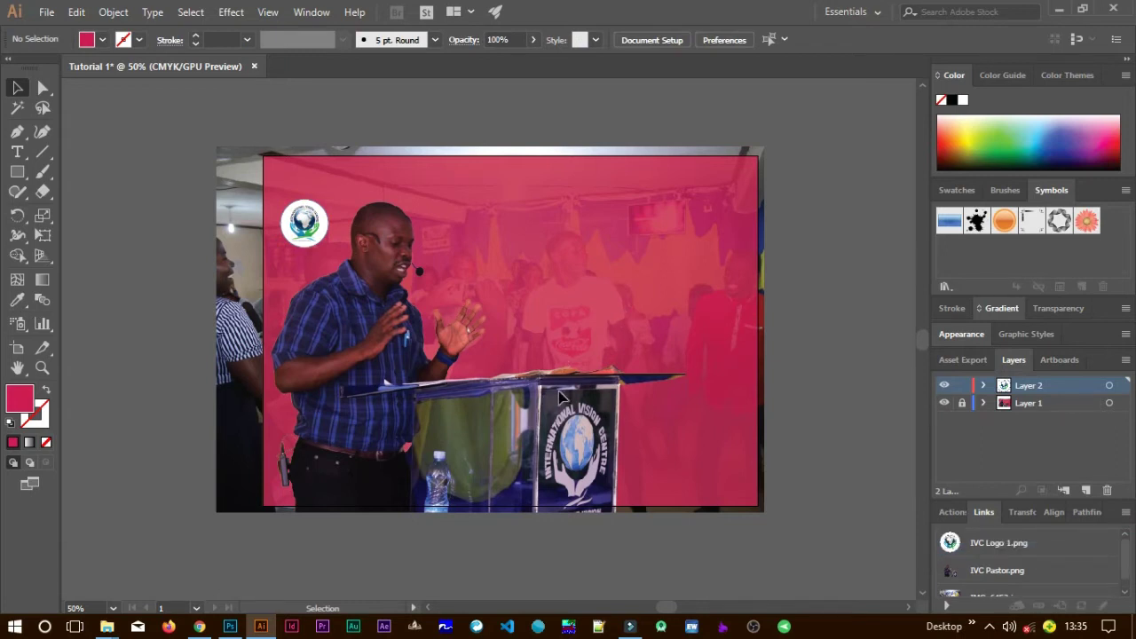
key(t)
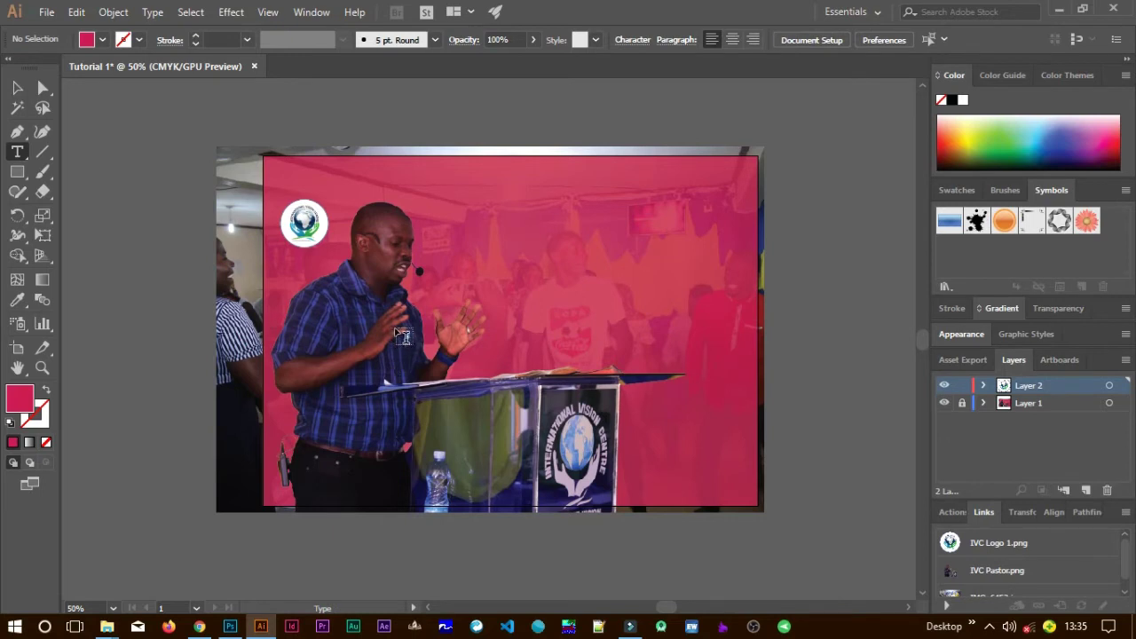
Type the heading INTERNATIONAL VISION CENTRE as a new line of text on the canvas.
click(15, 158)
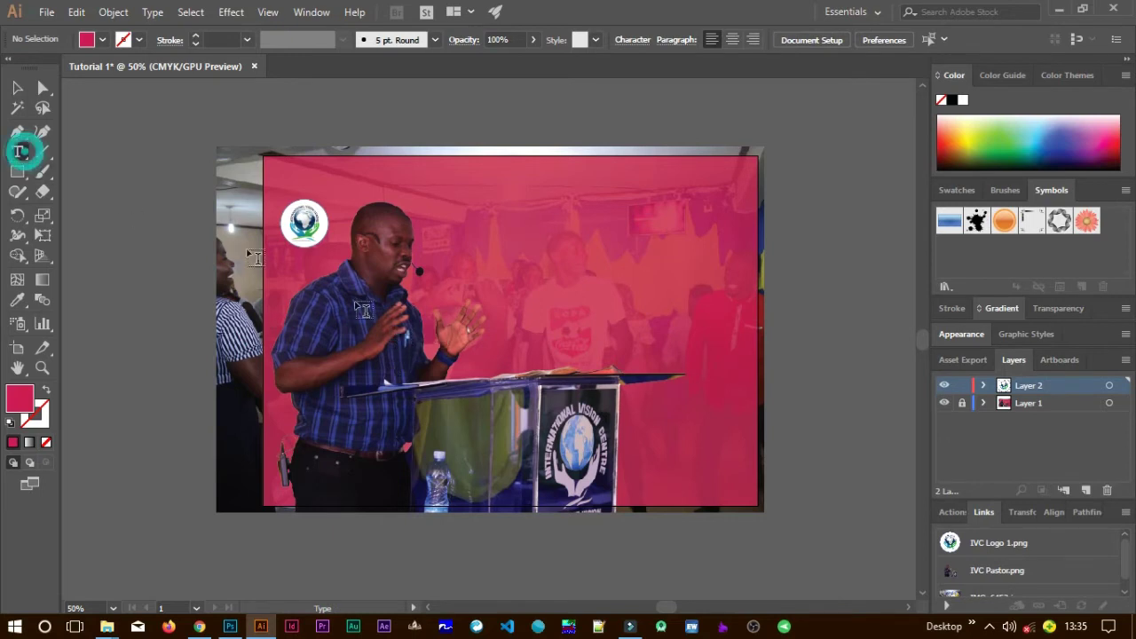
click(453, 287)
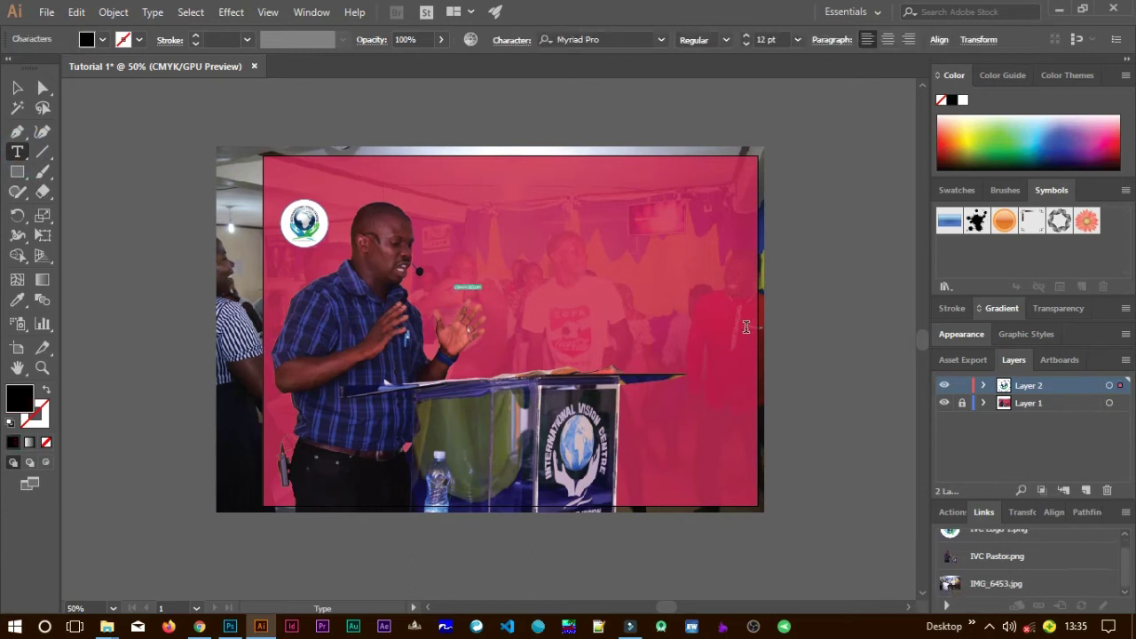
key(BackSpace)
text(the)
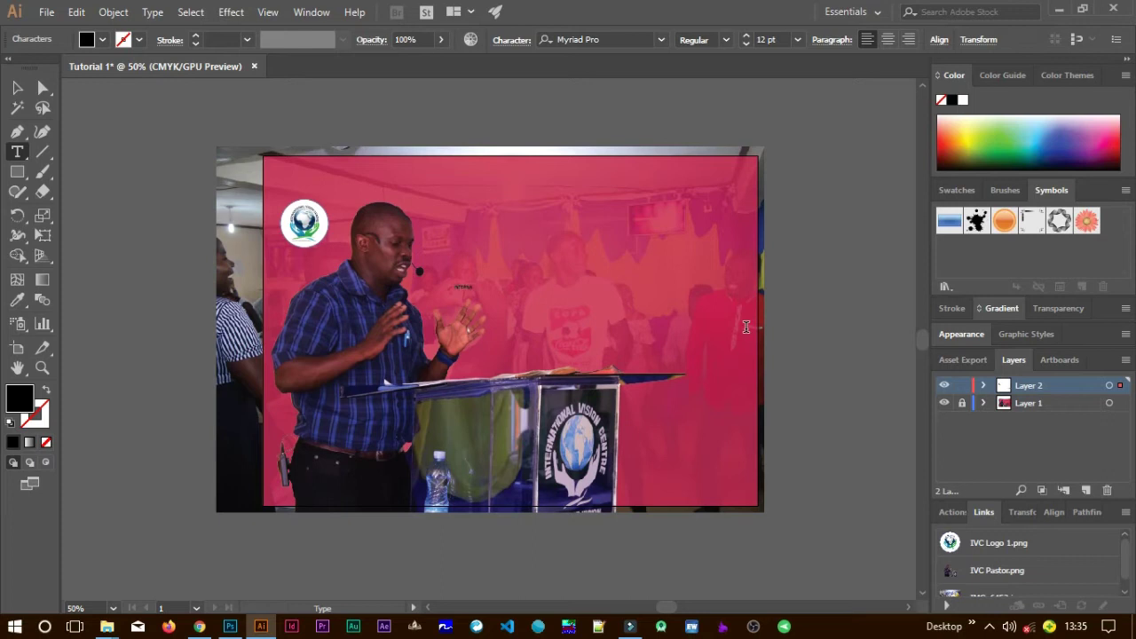
text(ISION CENTRE)
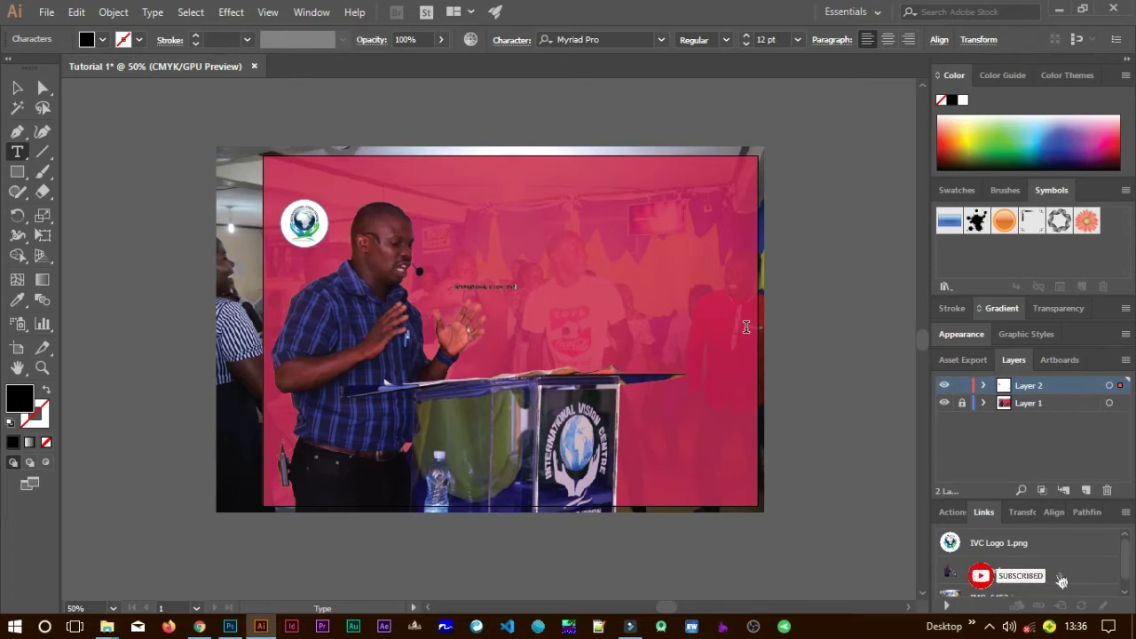
Scale the heading up to about 52 pt and move it to the top of the flyer.
click(22, 90)
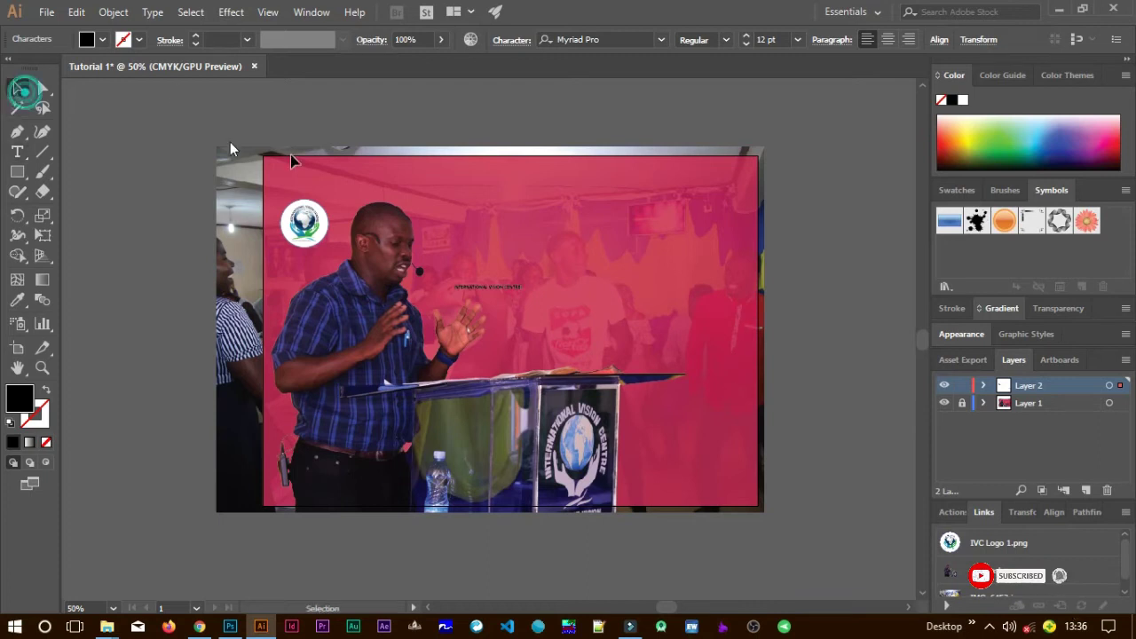
click(488, 286)
drag(523, 281, 743, 213)
drag(692, 268, 576, 187)
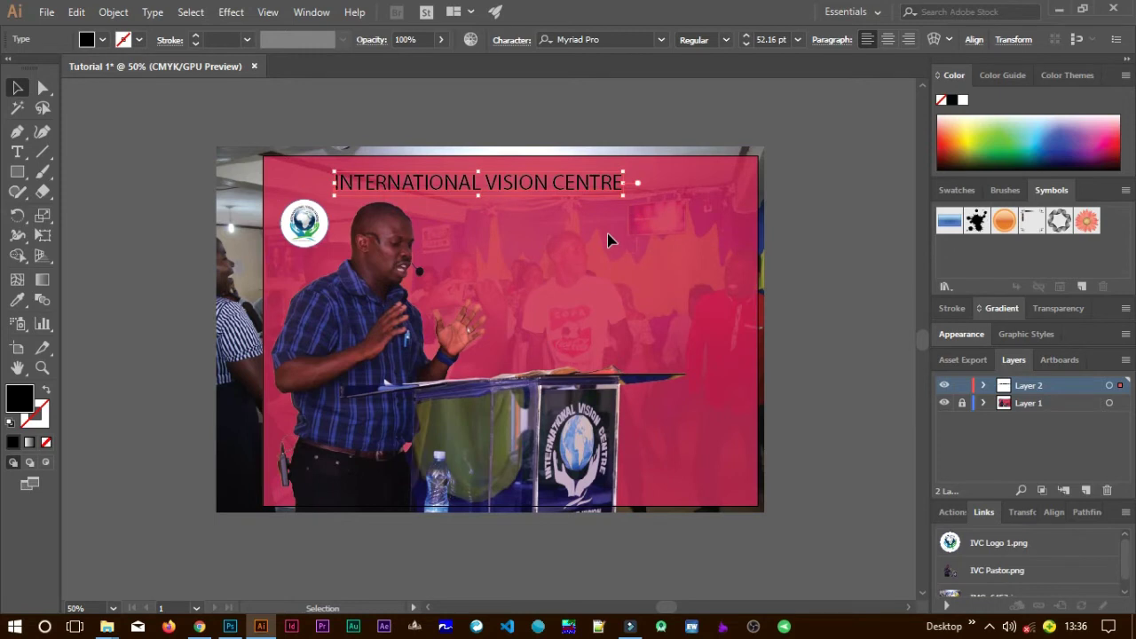
click(662, 39)
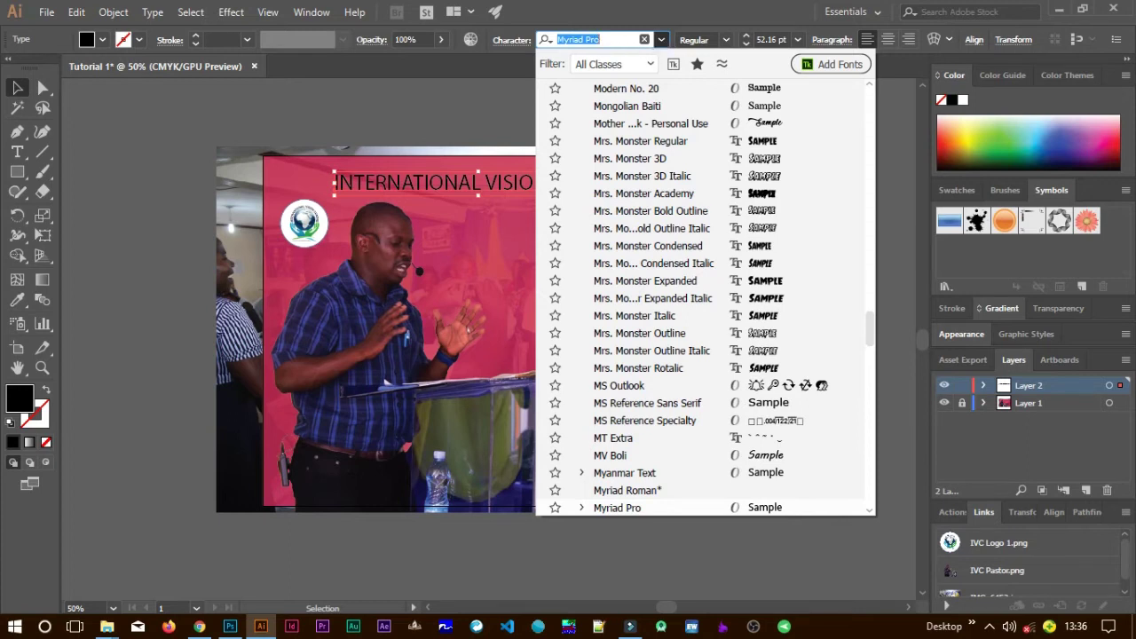
Set the heading in Raleway Heavy, enlarge it to 62.83 pt, and shift it left.
text(RALE)
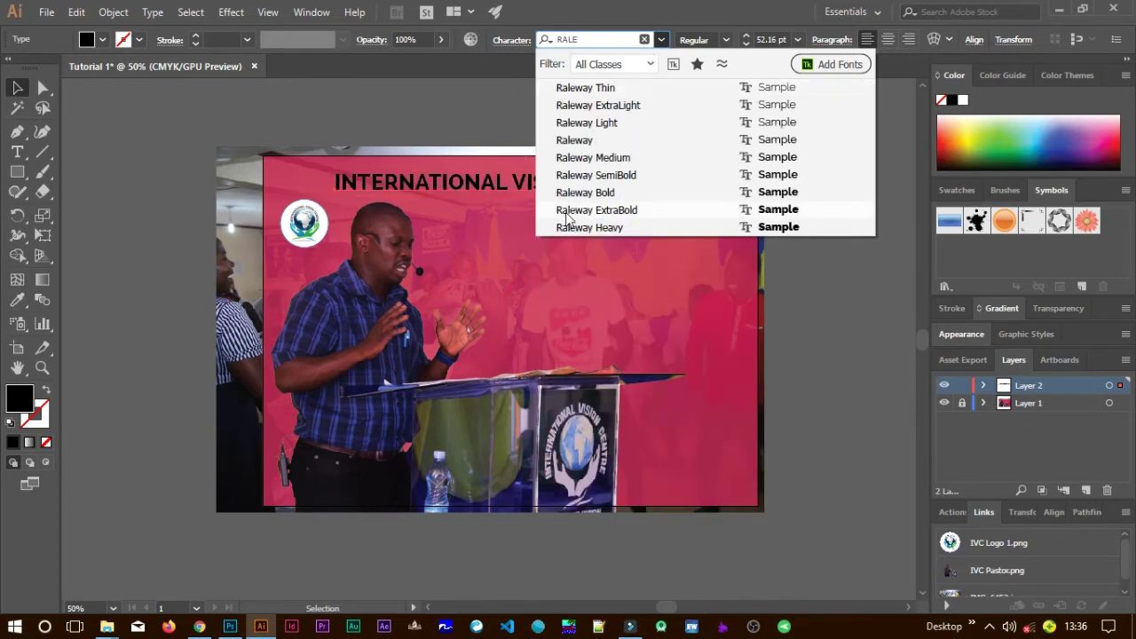
click(608, 228)
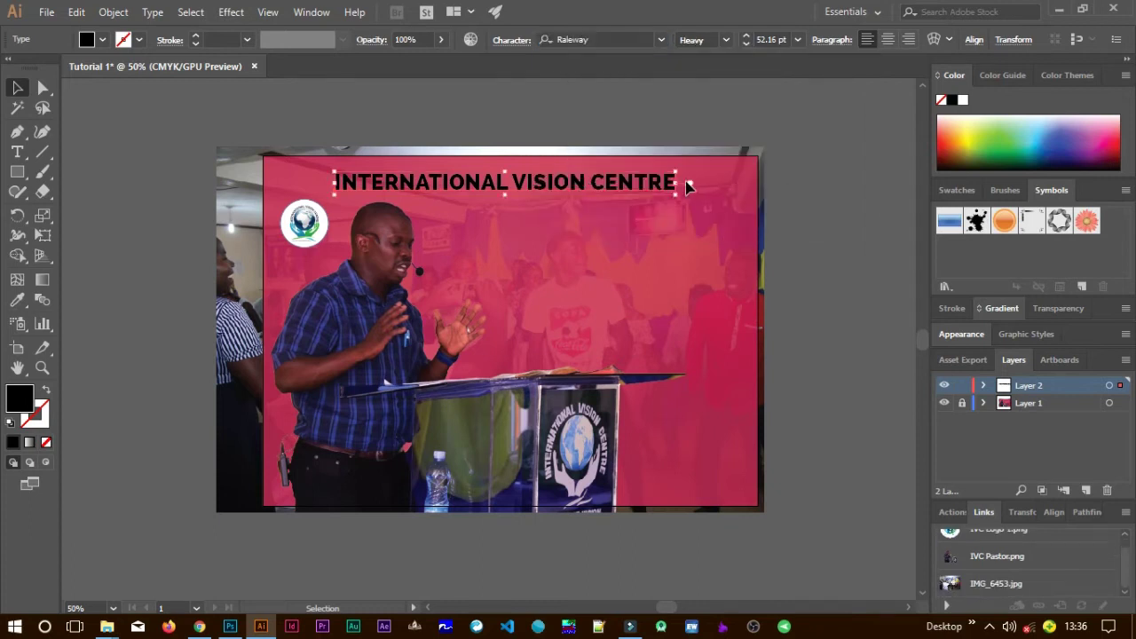
drag(680, 169, 748, 156)
drag(697, 183, 668, 183)
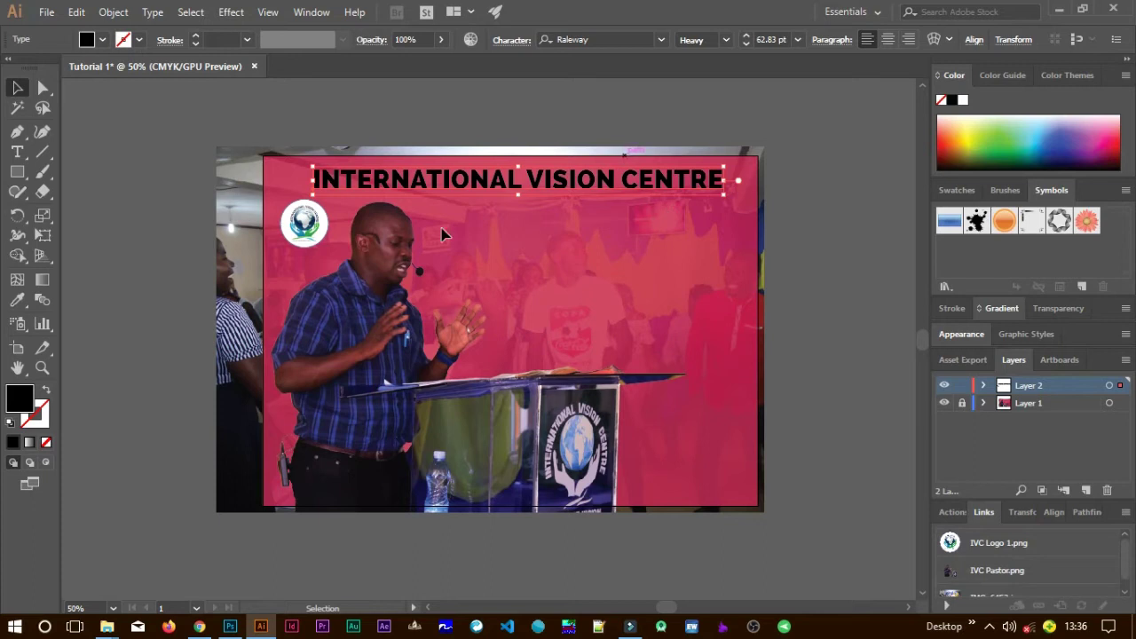
click(24, 398)
drag(517, 205, 434, 132)
Apply white FFFFFF as the heading's fill colour.
click(765, 354)
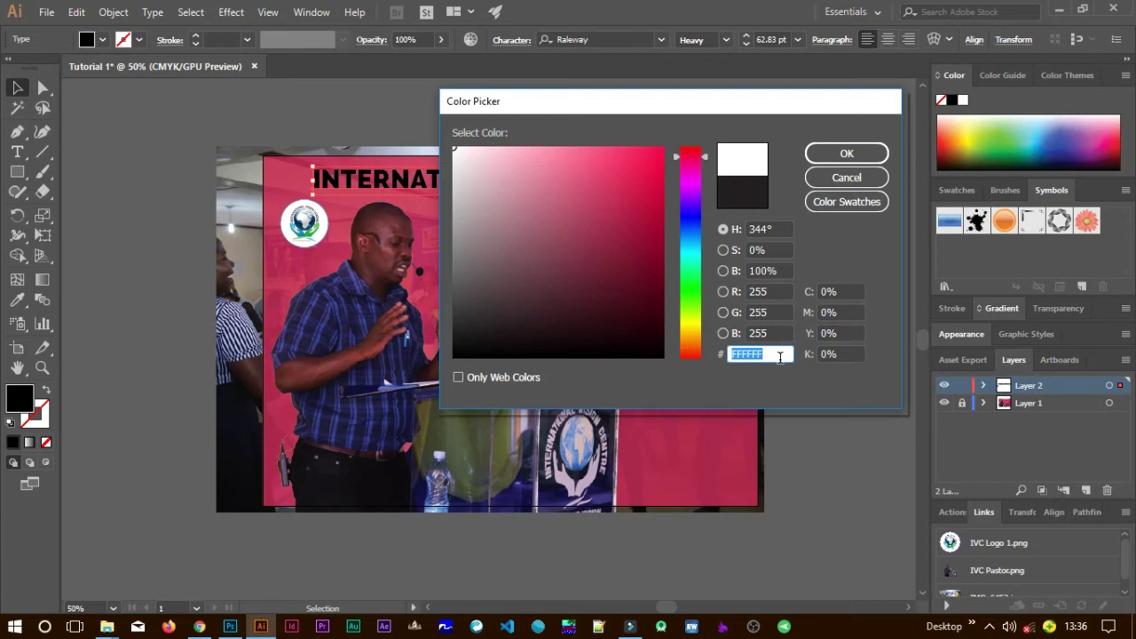
drag(465, 160, 432, 129)
click(825, 152)
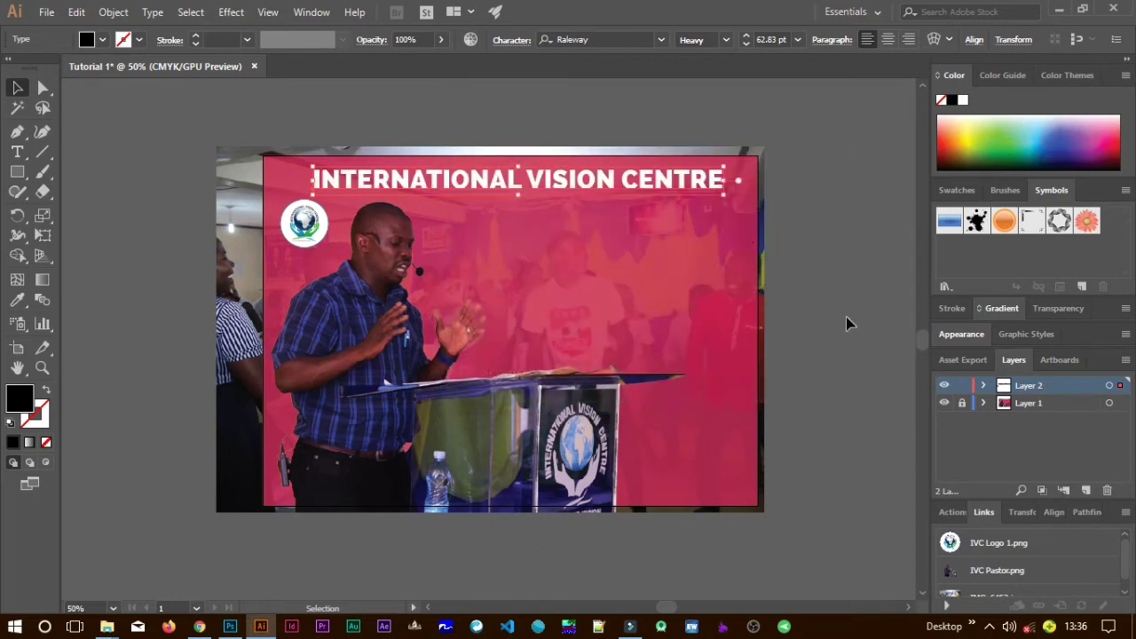
Enlarge the heading to 66.77 pt and centre it across the top of the flyer.
click(825, 239)
click(675, 183)
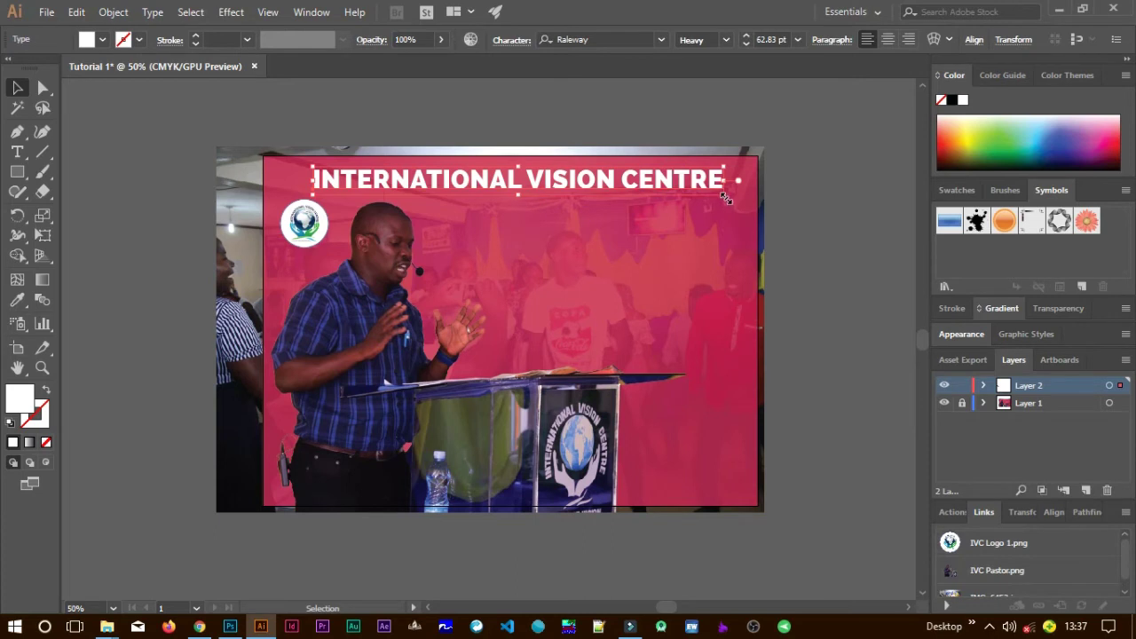
drag(746, 212, 751, 213)
drag(688, 182, 693, 179)
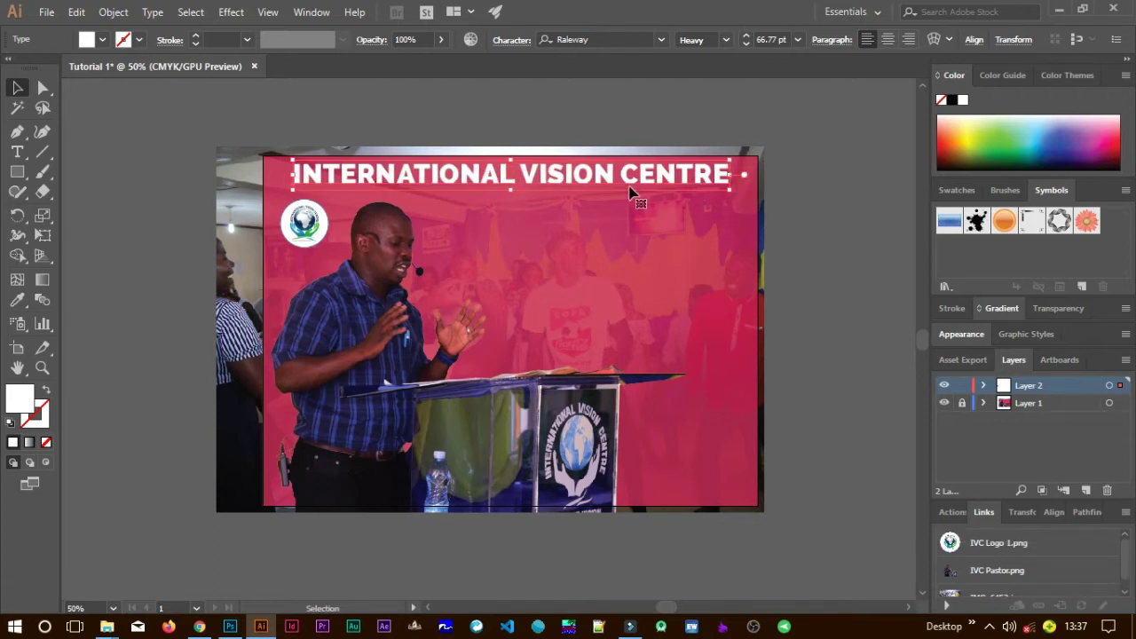
Duplicate the INTERNATIONAL VISION CENTRE heading just below the original.
drag(603, 180, 626, 233)
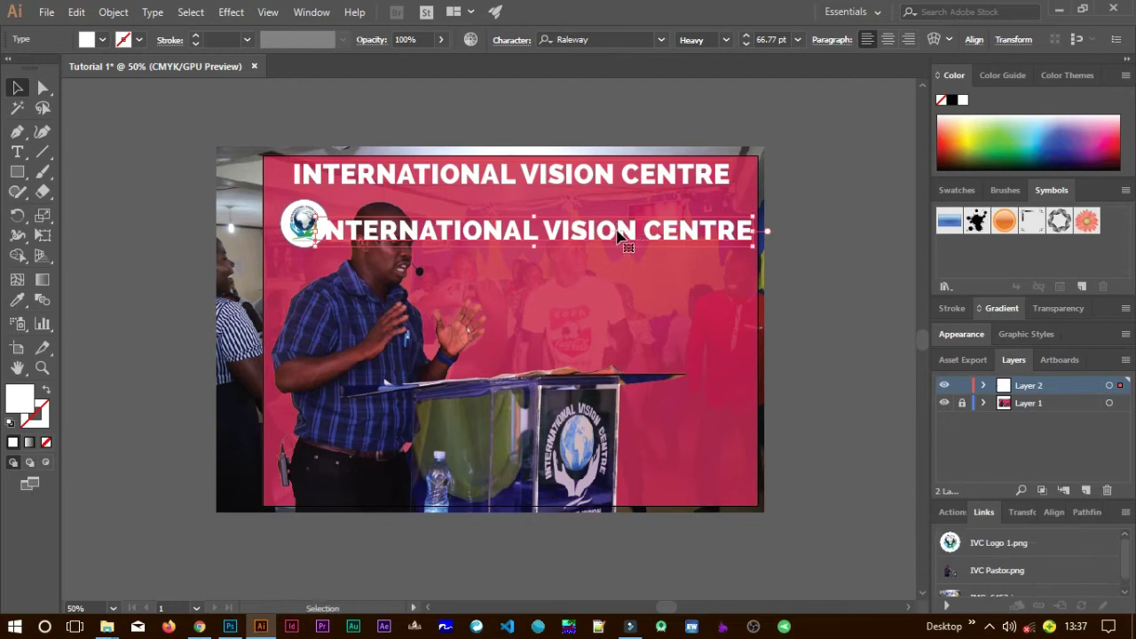
double_click(616, 230)
key(Escape)
key(ctrl+shift+s)
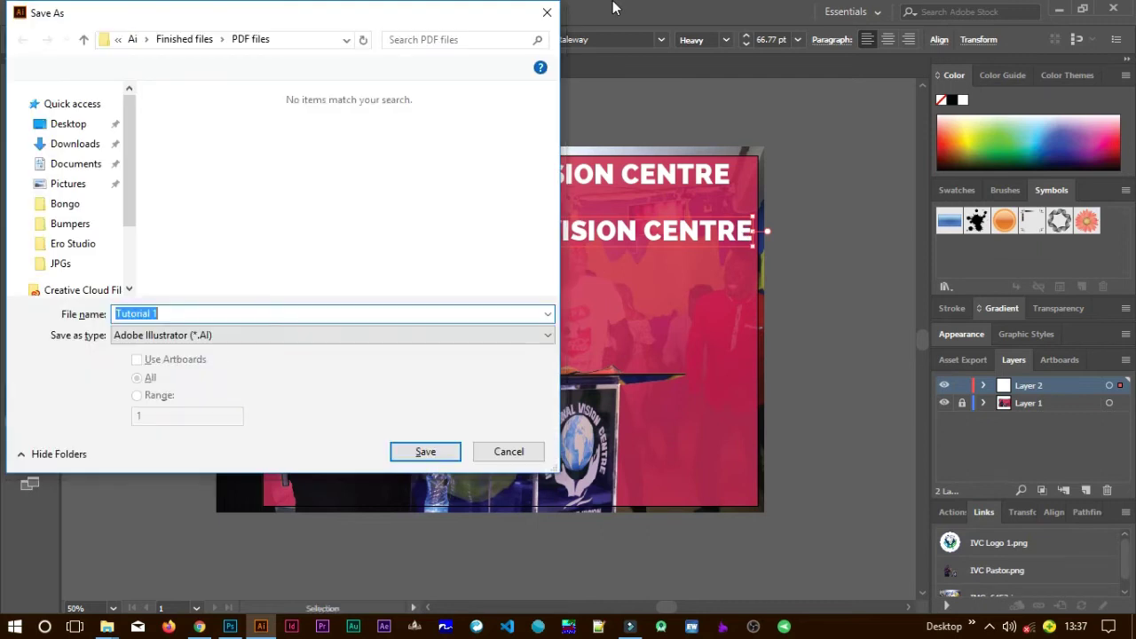
click(547, 12)
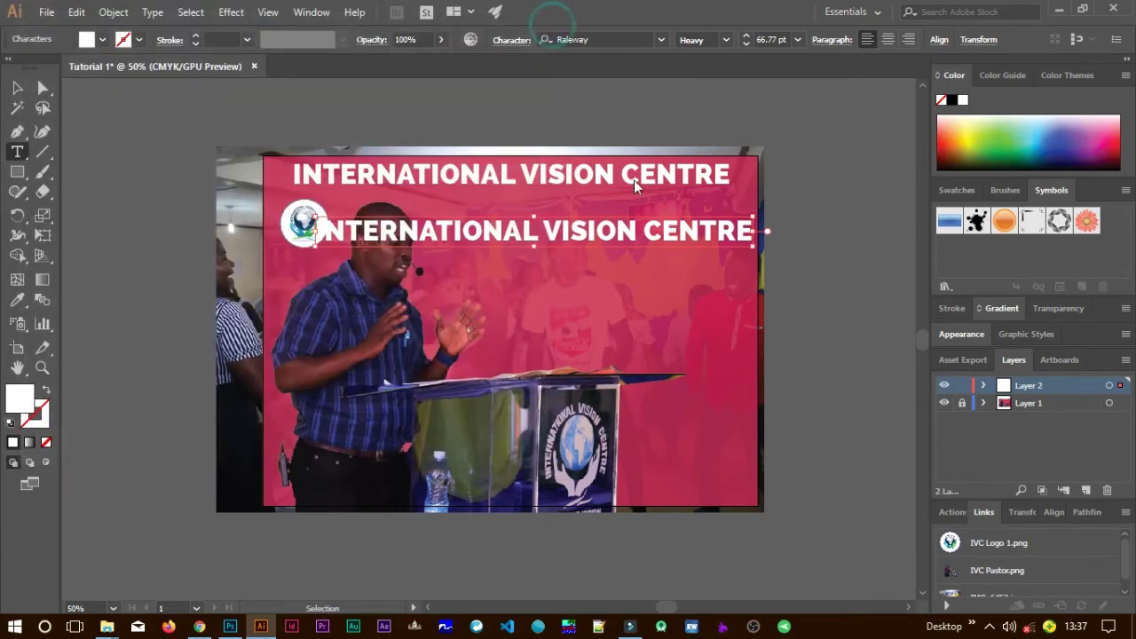
Retype the duplicate as SHINYALU and centre it under the main heading.
drag(544, 231, 646, 231)
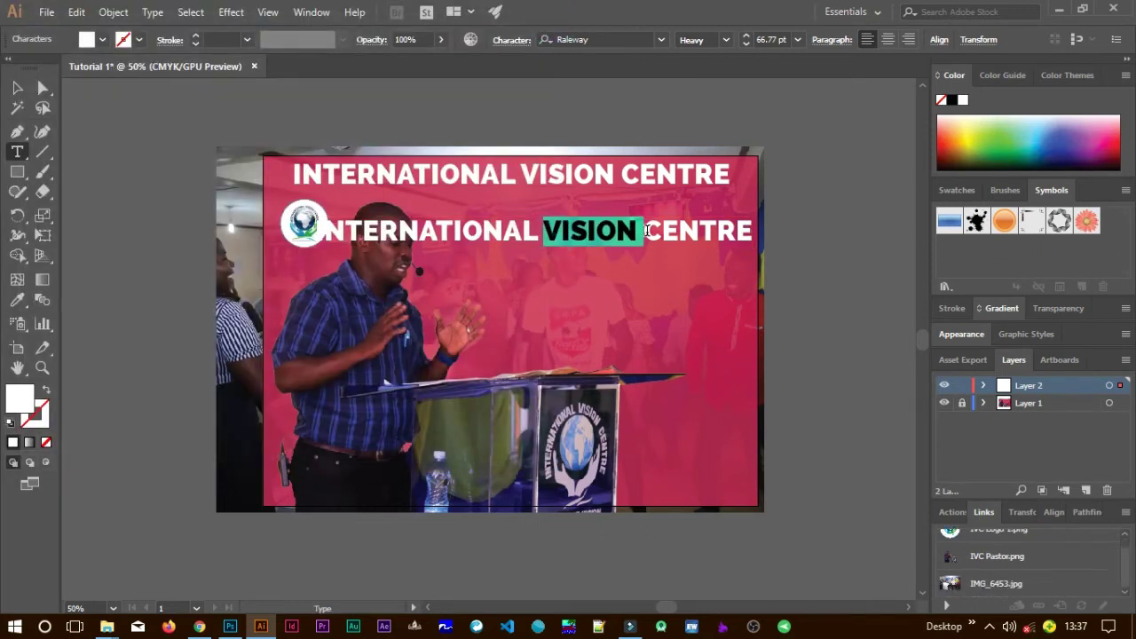
key(ctrl+a)
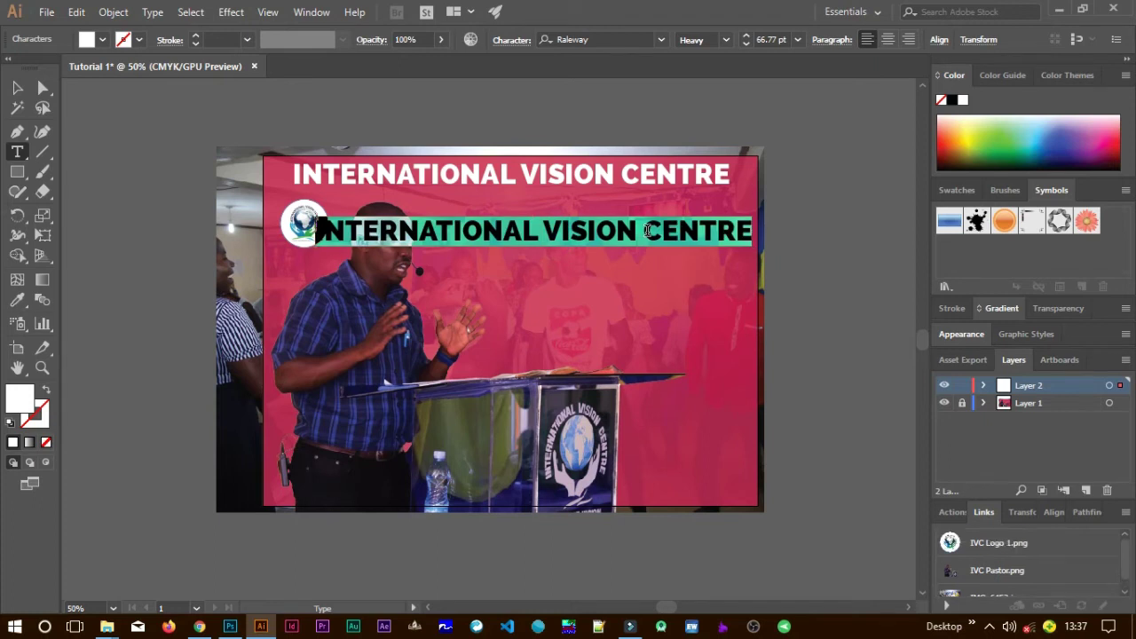
text(SHINYALU)
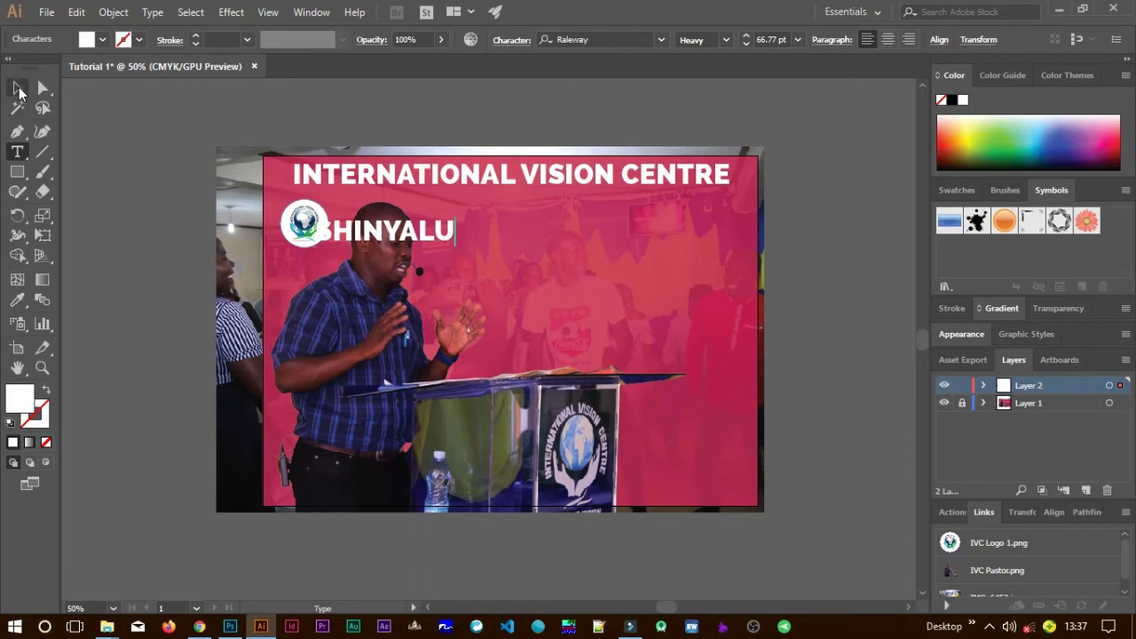
click(20, 91)
drag(421, 238, 598, 223)
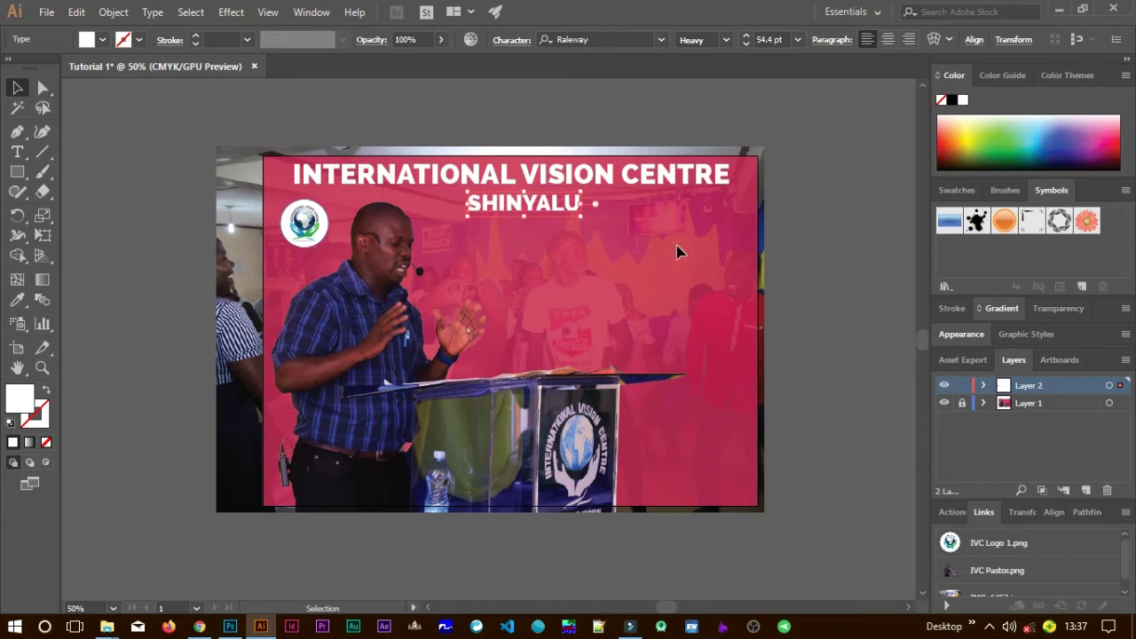
click(799, 292)
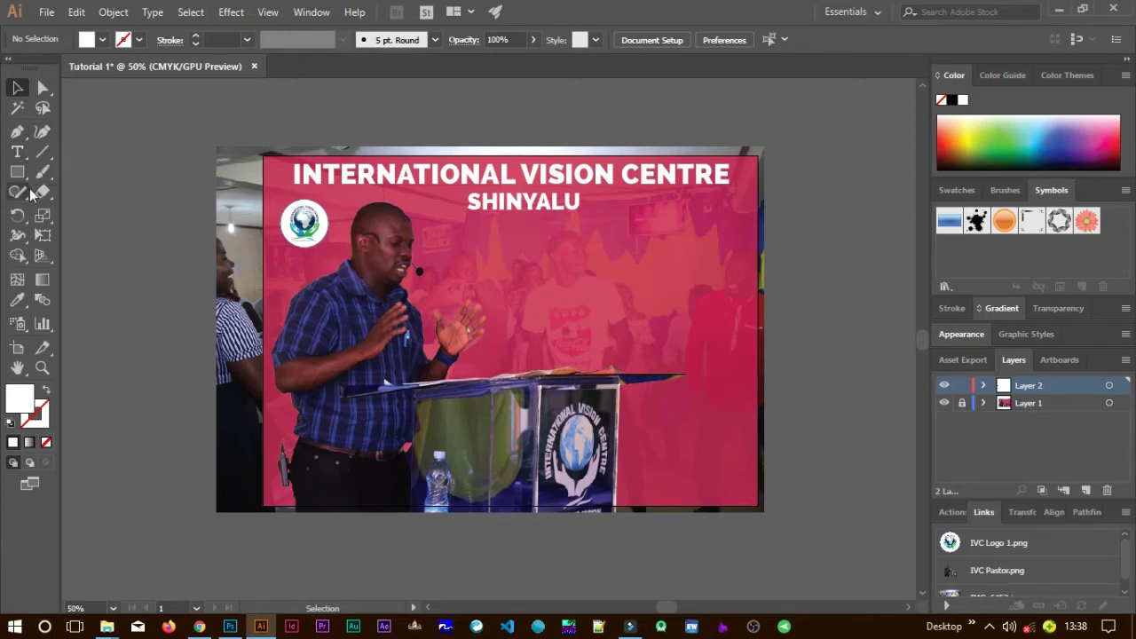
Draw a four-corner slanted banner below SHINYALU with the Pen tool and pick FF0000 red as its fill.
key(p)
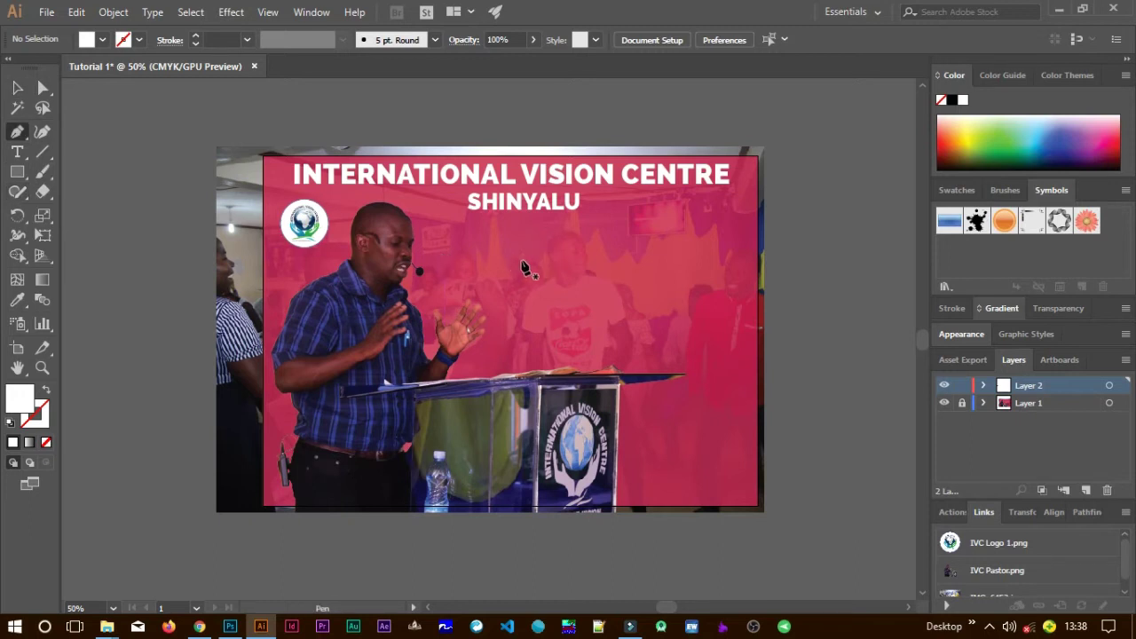
scroll(522, 267, up, 1)
scroll(524, 268, up, 4)
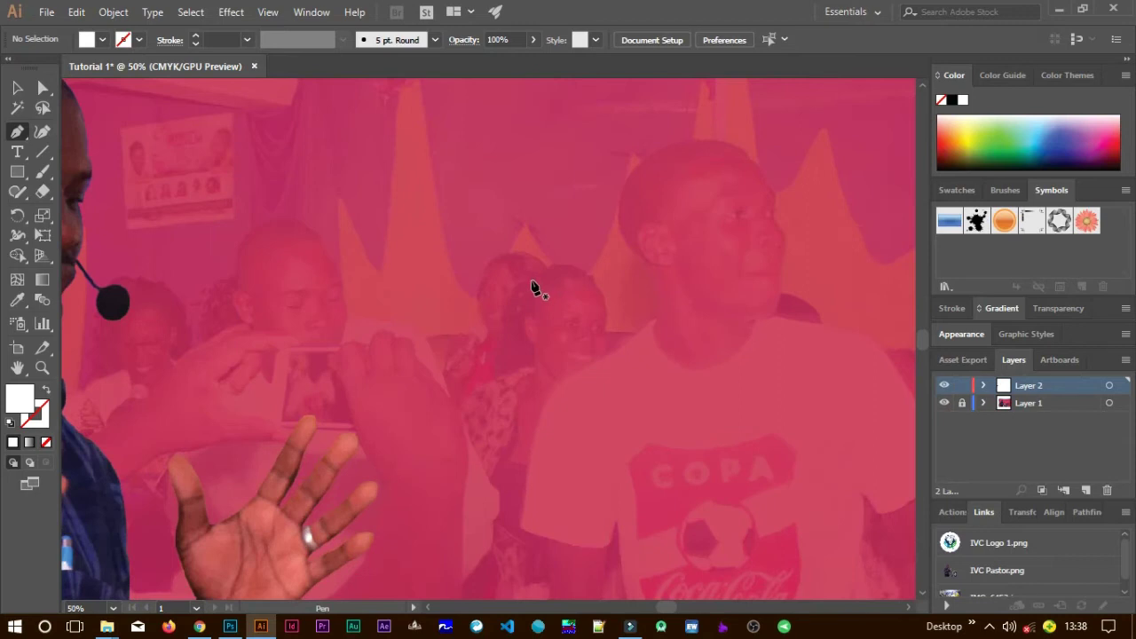
scroll(533, 289, down, 2)
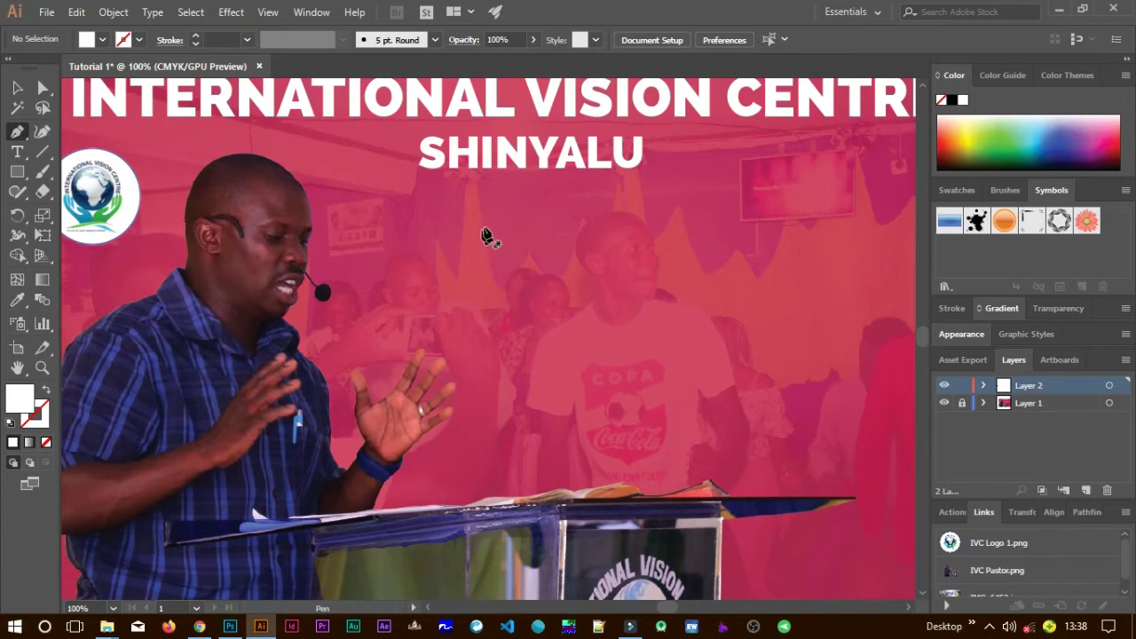
click(465, 206)
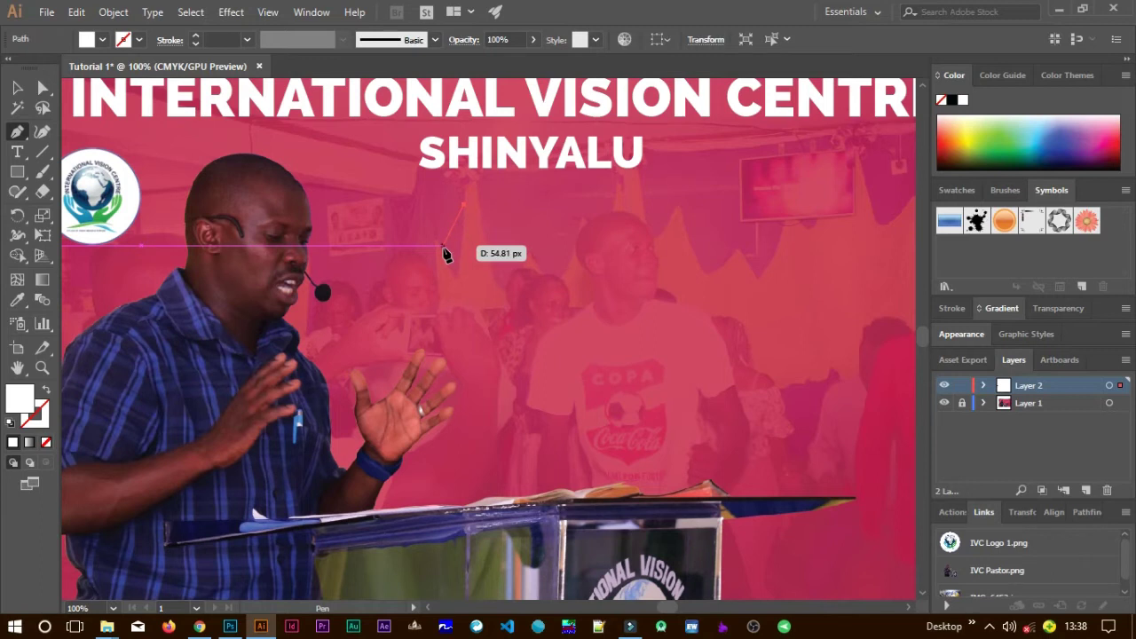
click(443, 246)
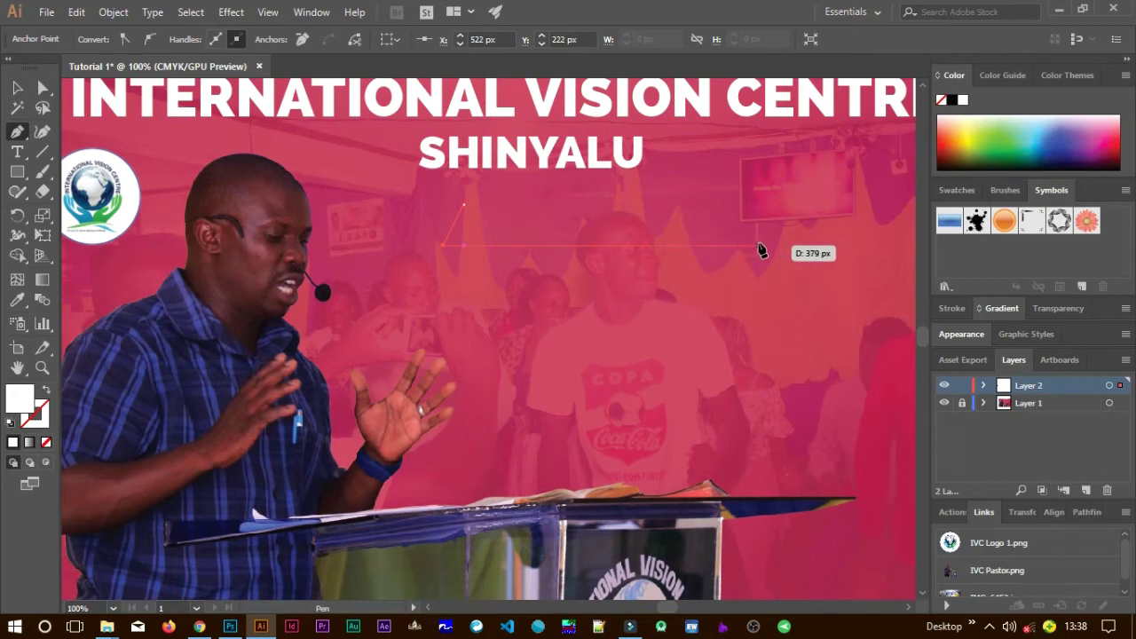
click(759, 246)
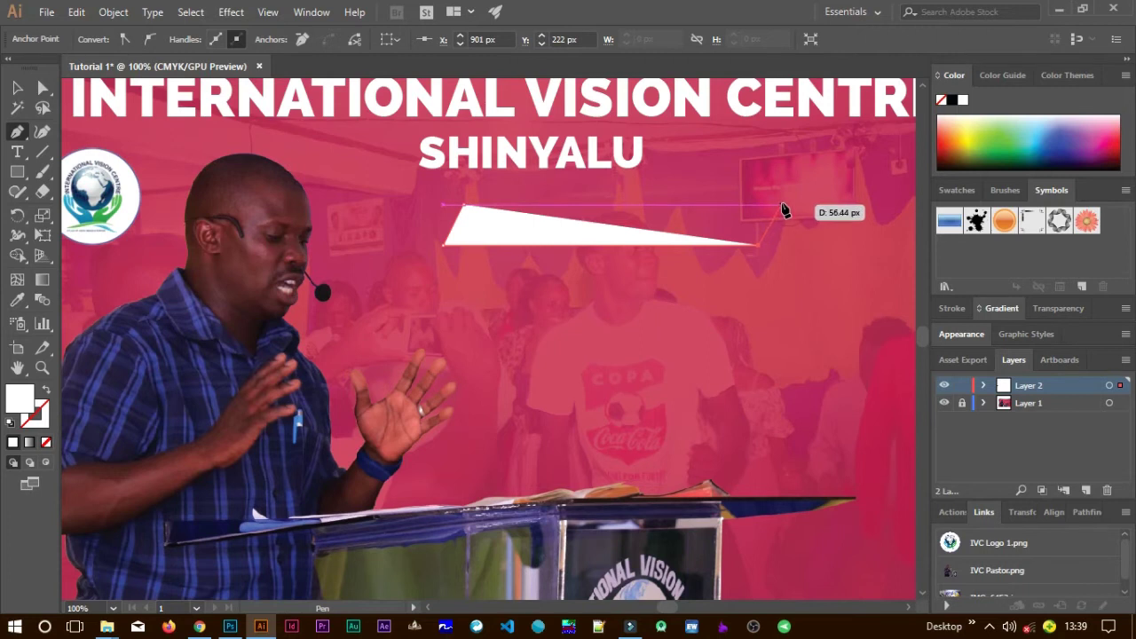
click(779, 206)
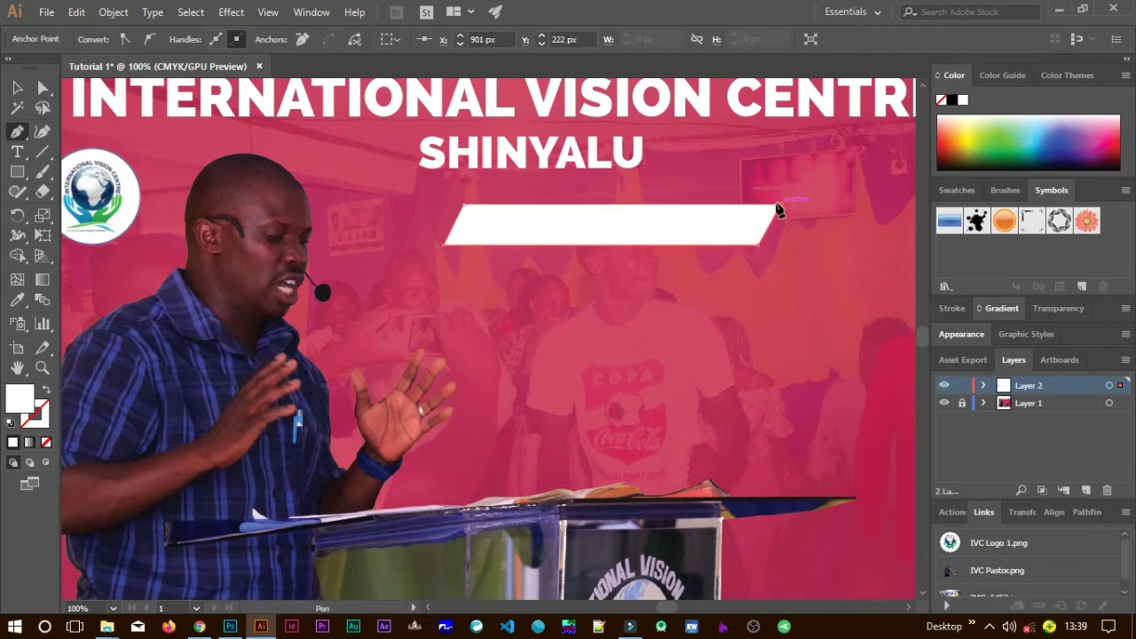
click(461, 206)
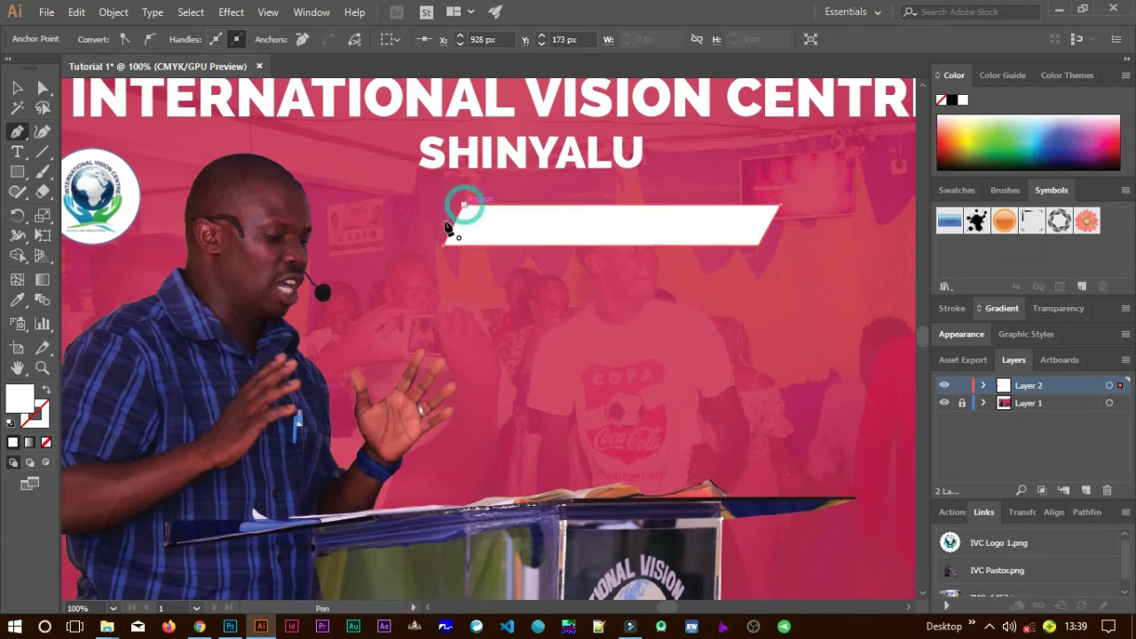
double_click(19, 399)
drag(638, 220, 684, 129)
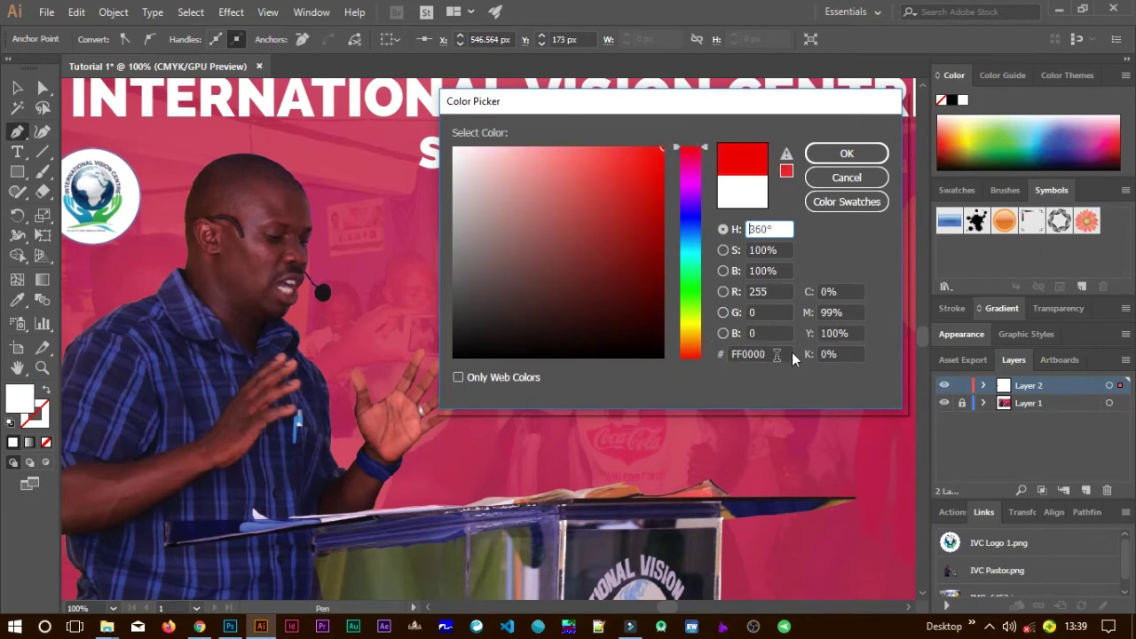
Apply the FF0000 red fill to the banner and deselect it.
click(855, 154)
key(v)
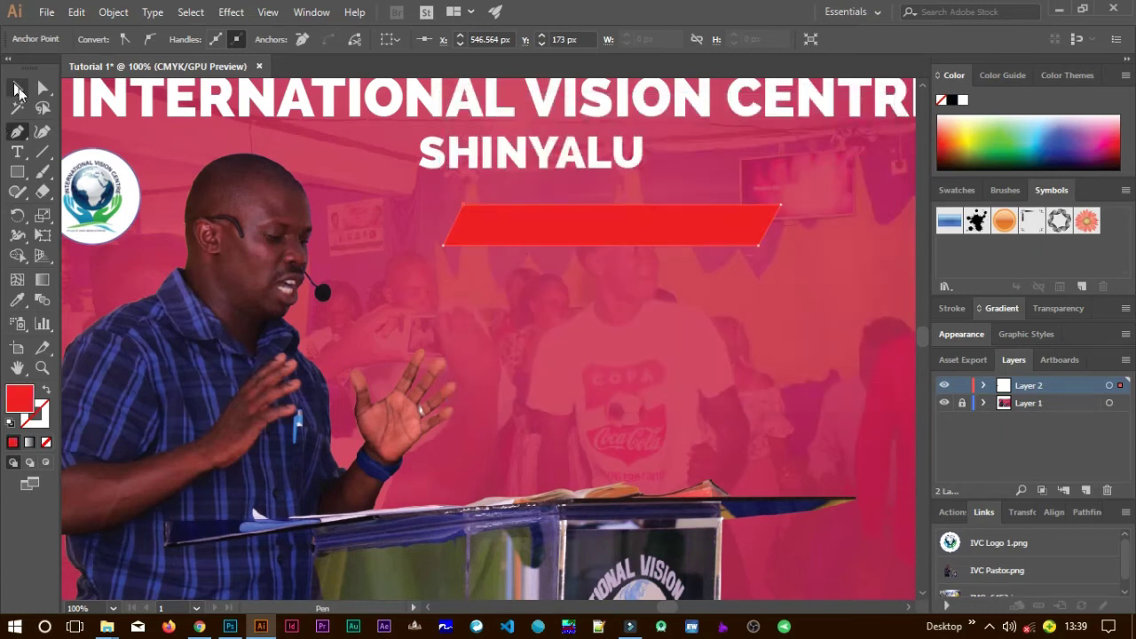
click(578, 254)
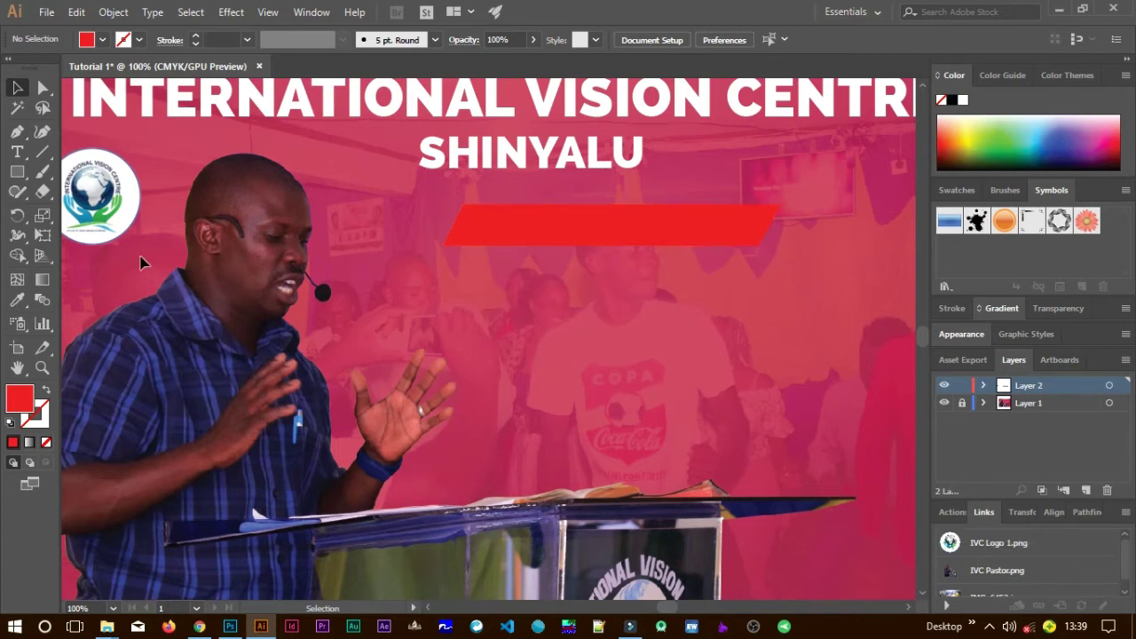
click(17, 151)
Add the text WATCH and colour it white.
click(509, 346)
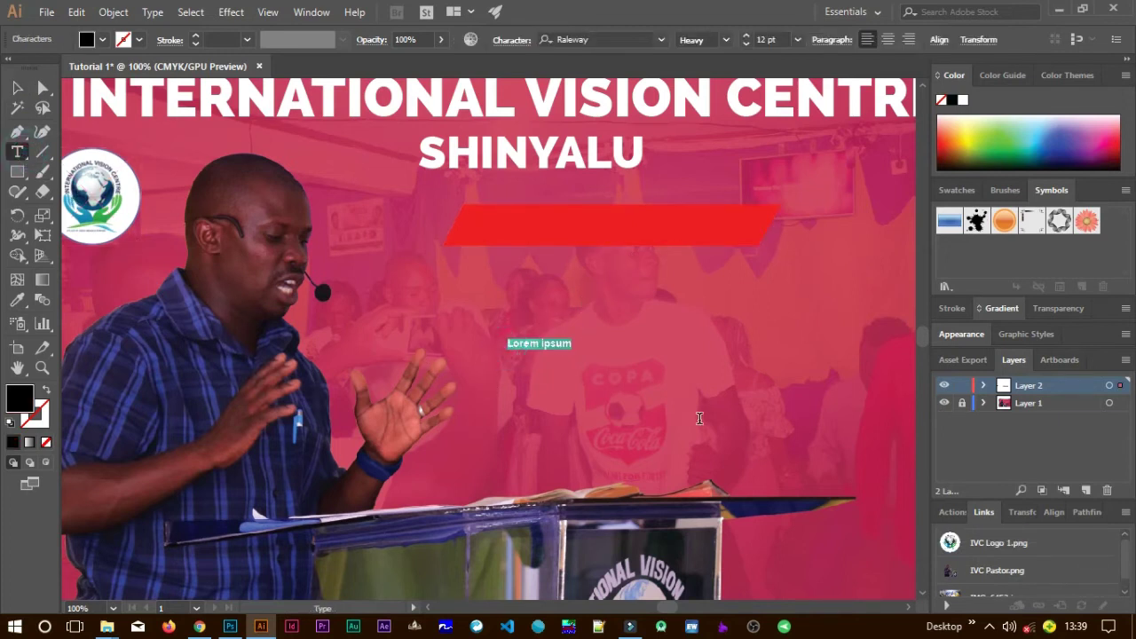
text(WATCH)
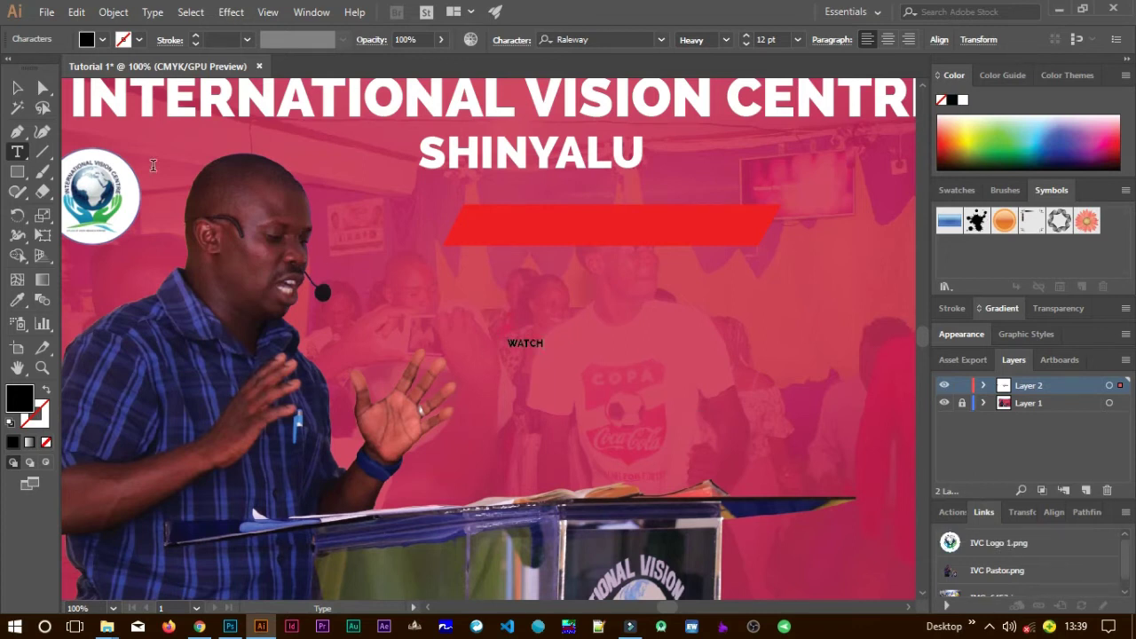
click(17, 87)
double_click(19, 400)
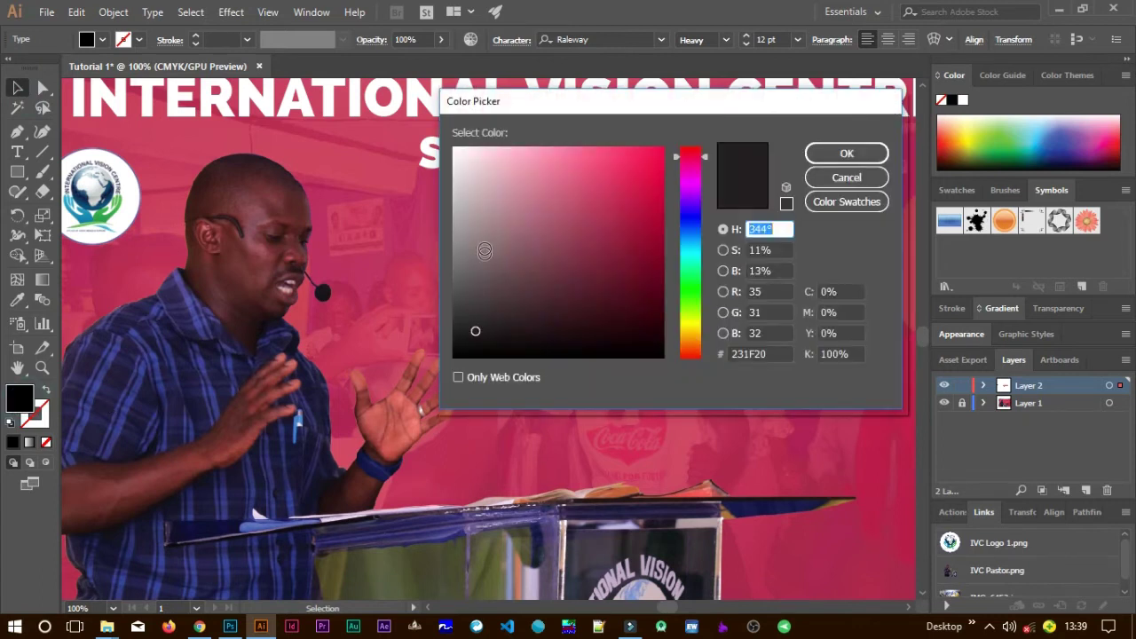
click(455, 148)
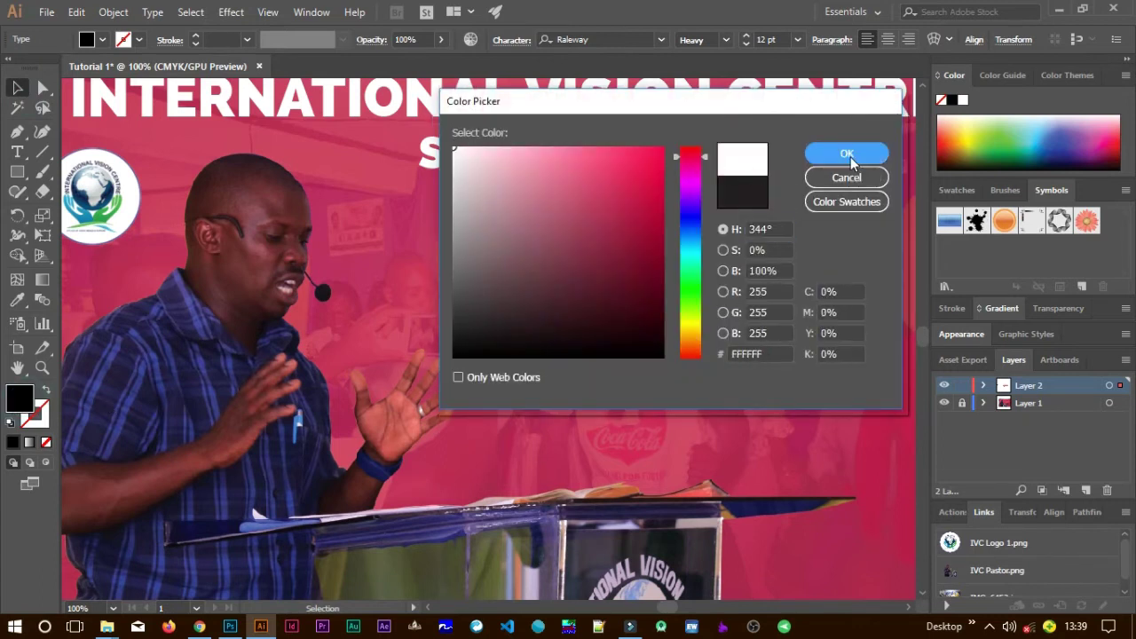
click(847, 154)
Scale the WATCH text up so it fills the red banner.
drag(545, 335, 649, 233)
drag(690, 200, 681, 206)
click(677, 311)
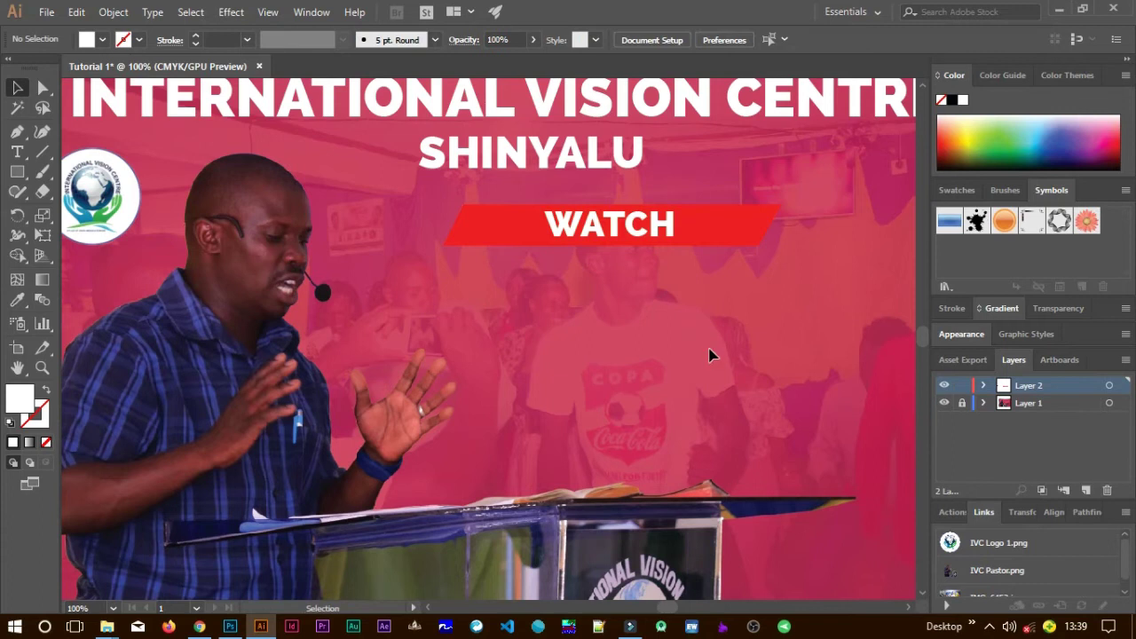
click(777, 233)
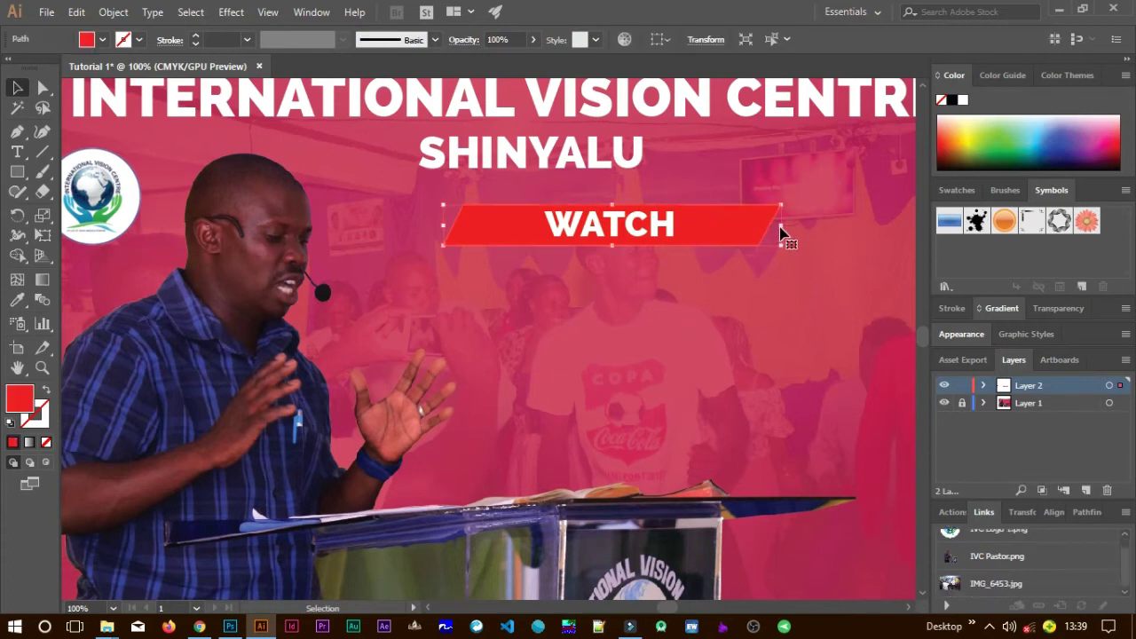
Shorten the red banner from both its right and left sides.
drag(782, 225, 697, 225)
drag(444, 227, 530, 228)
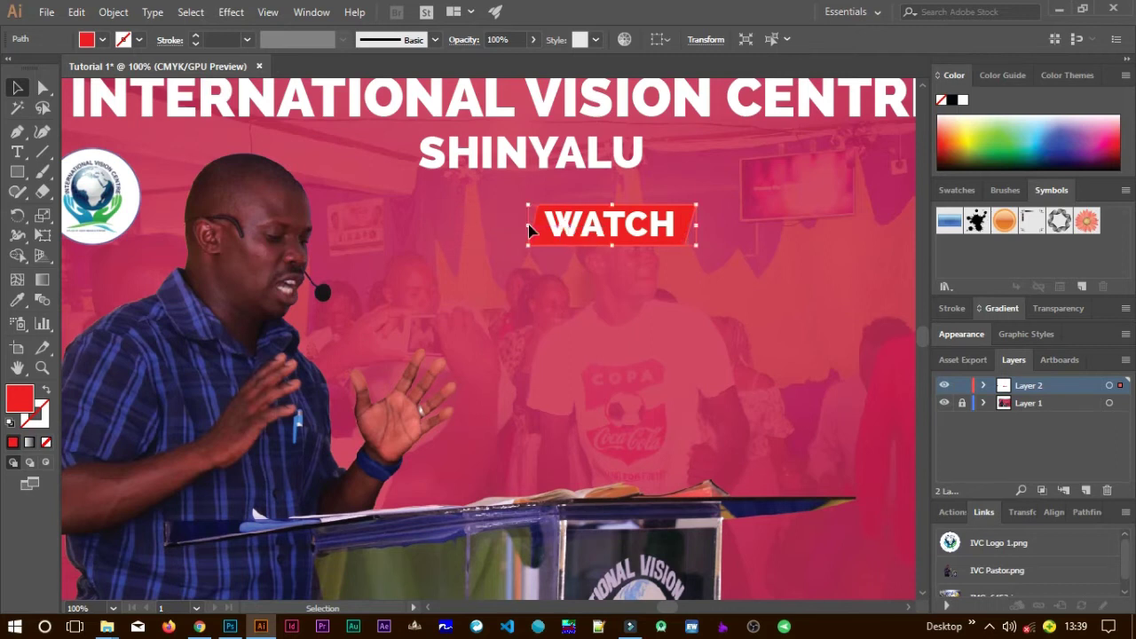
click(674, 346)
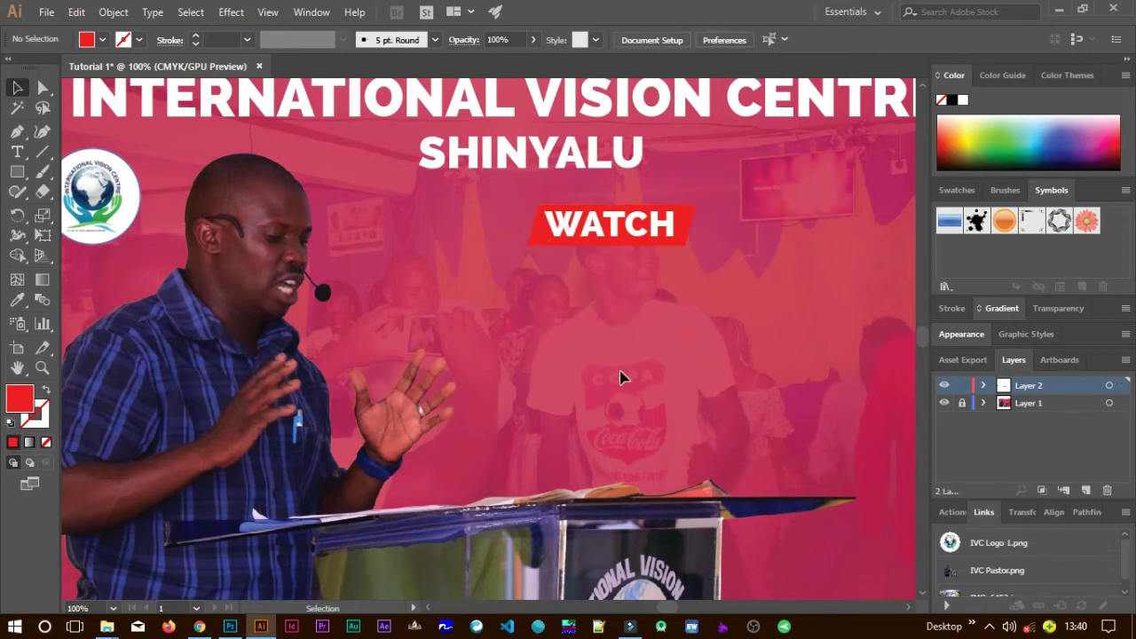
key(ctrl+minus)
key(ctrl+minus)
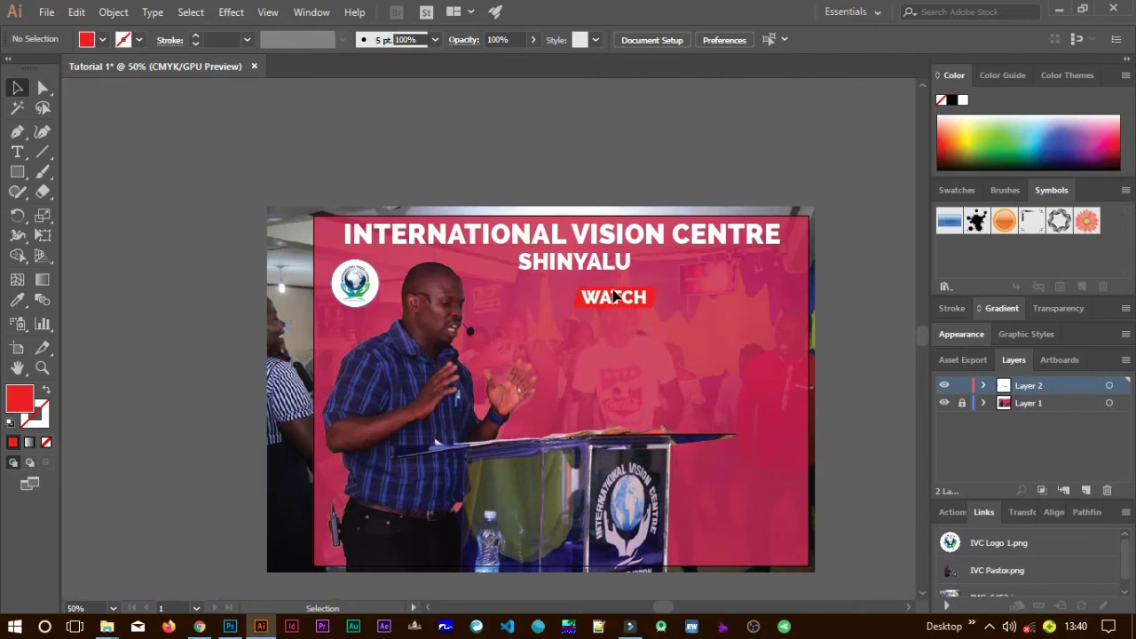
Shrink the WATCH text and banner group and nudge it up just below SHINYALU.
click(620, 299)
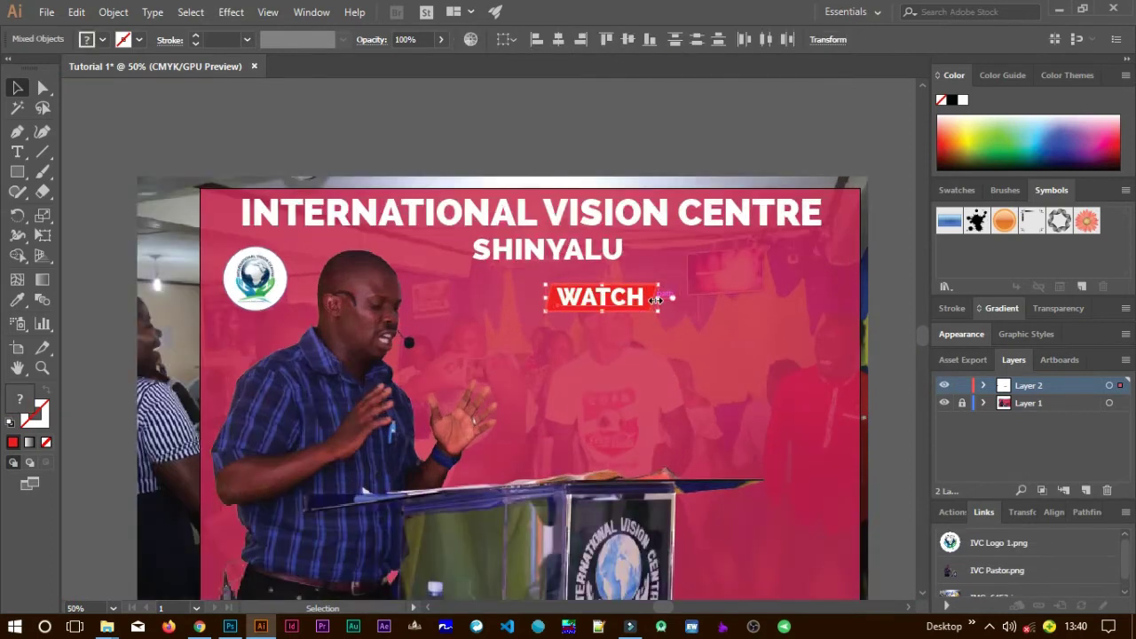
scroll(654, 302, up, 3)
scroll(654, 301, up, 2)
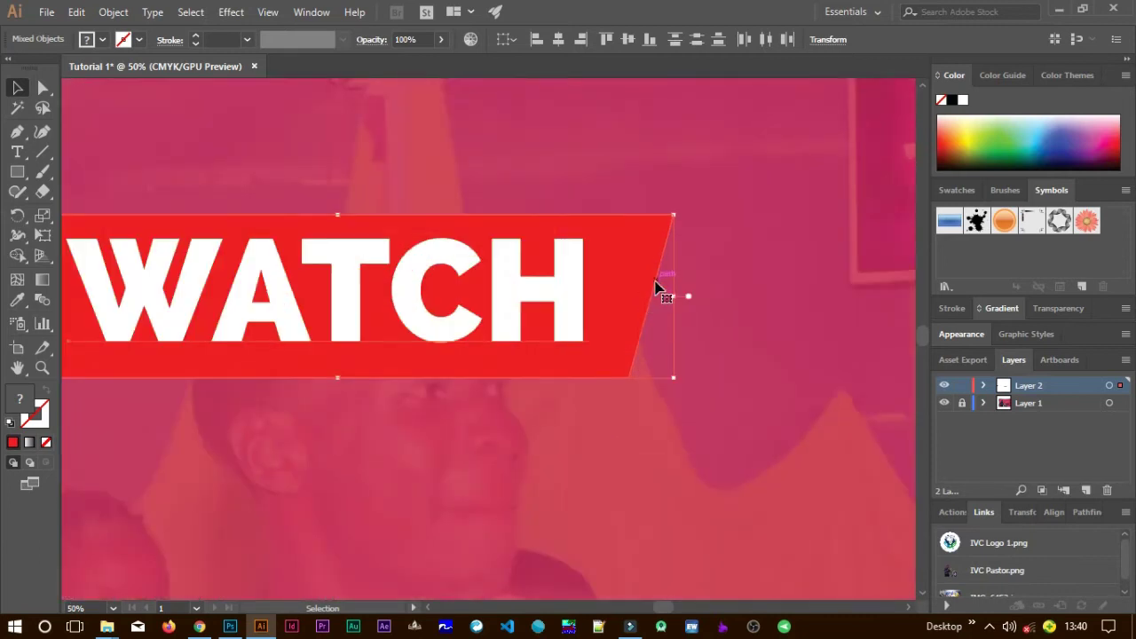
scroll(616, 335, down, 1)
scroll(620, 339, down, 2)
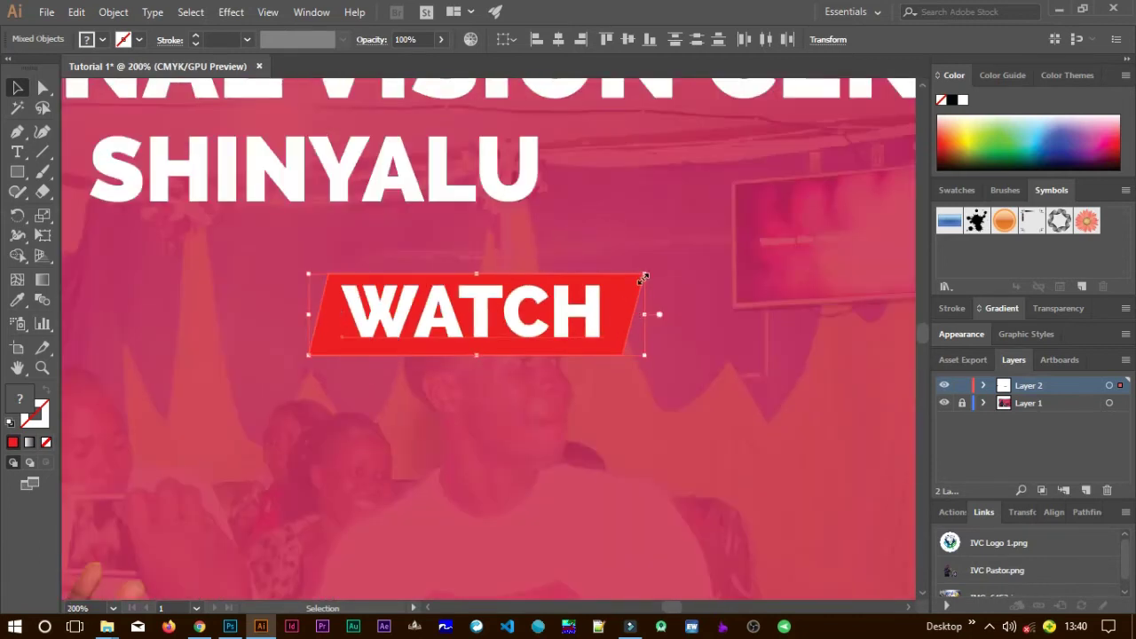
drag(645, 276, 577, 304)
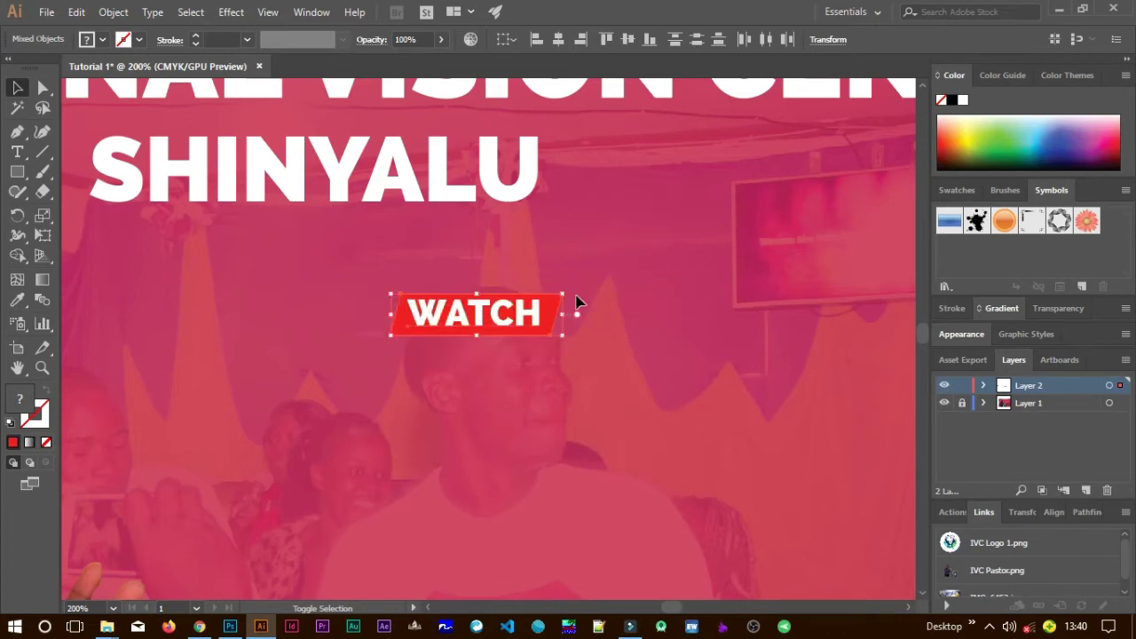
scroll(548, 333, down, 1)
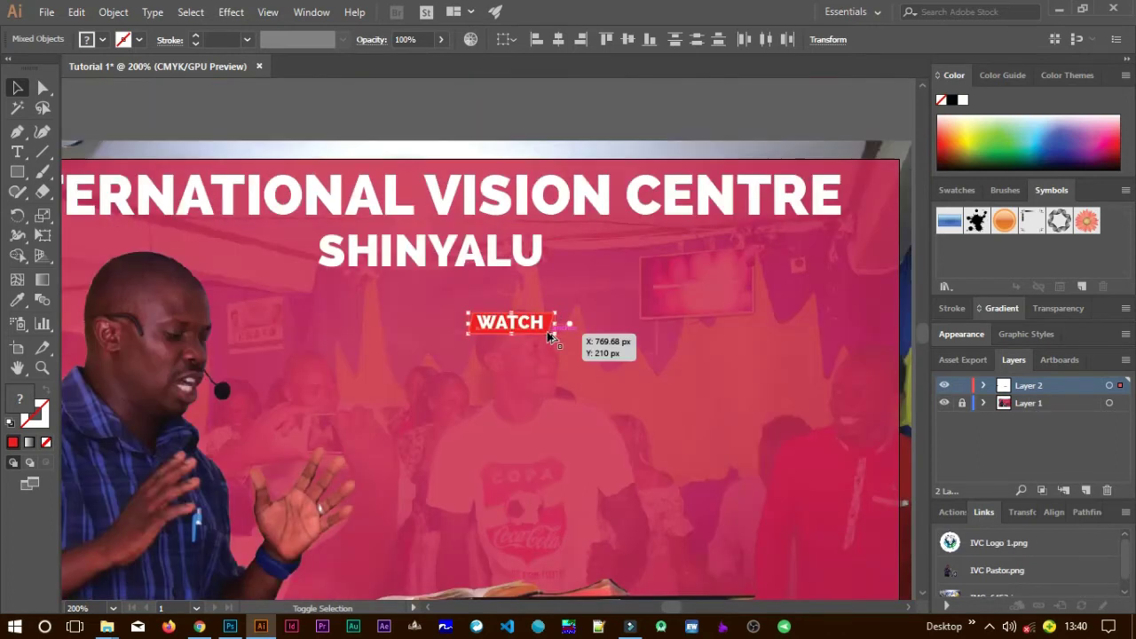
scroll(552, 335, down, 3)
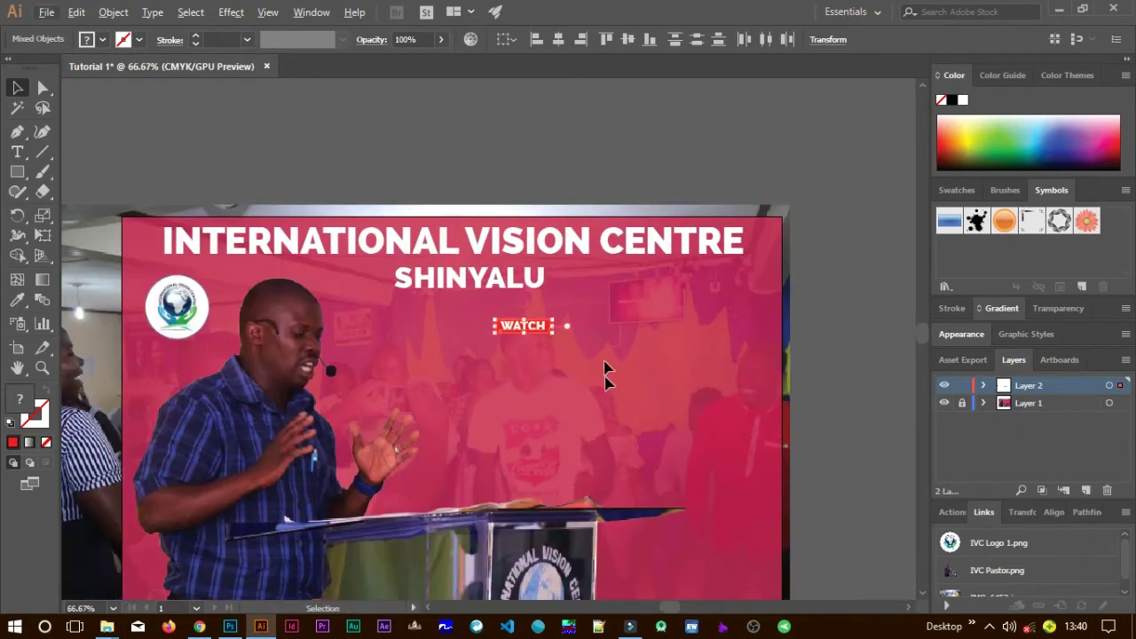
drag(550, 333, 543, 320)
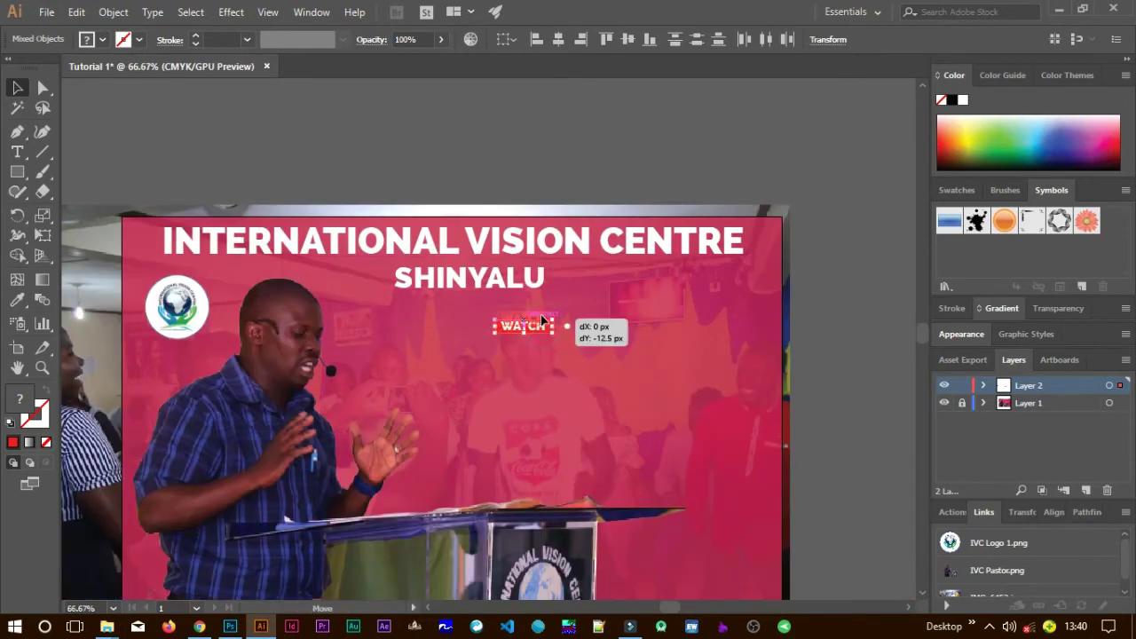
click(617, 374)
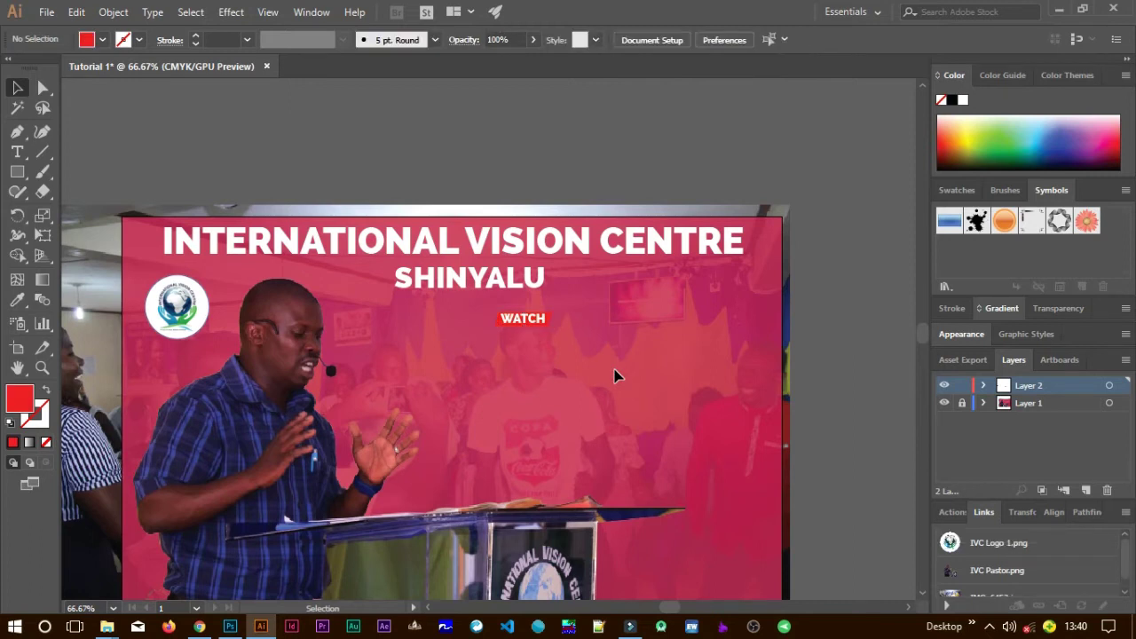
Add WE SHALL OVERCOME text beside the pastor and enlarge it.
key(t)
click(413, 396)
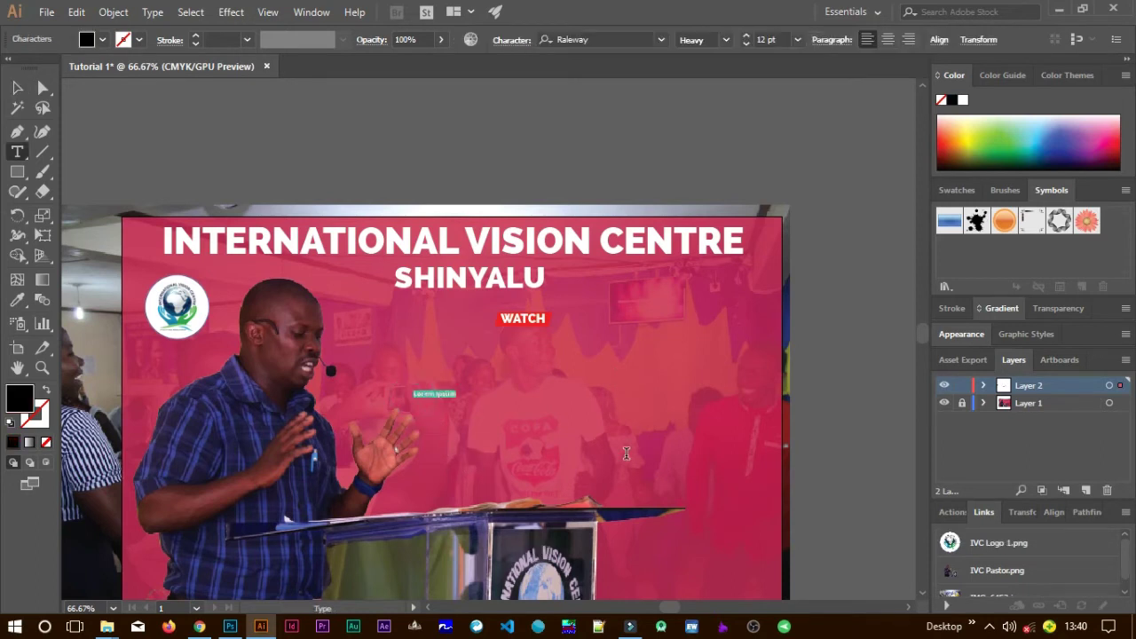
text(WE SHALL OVERCOME)
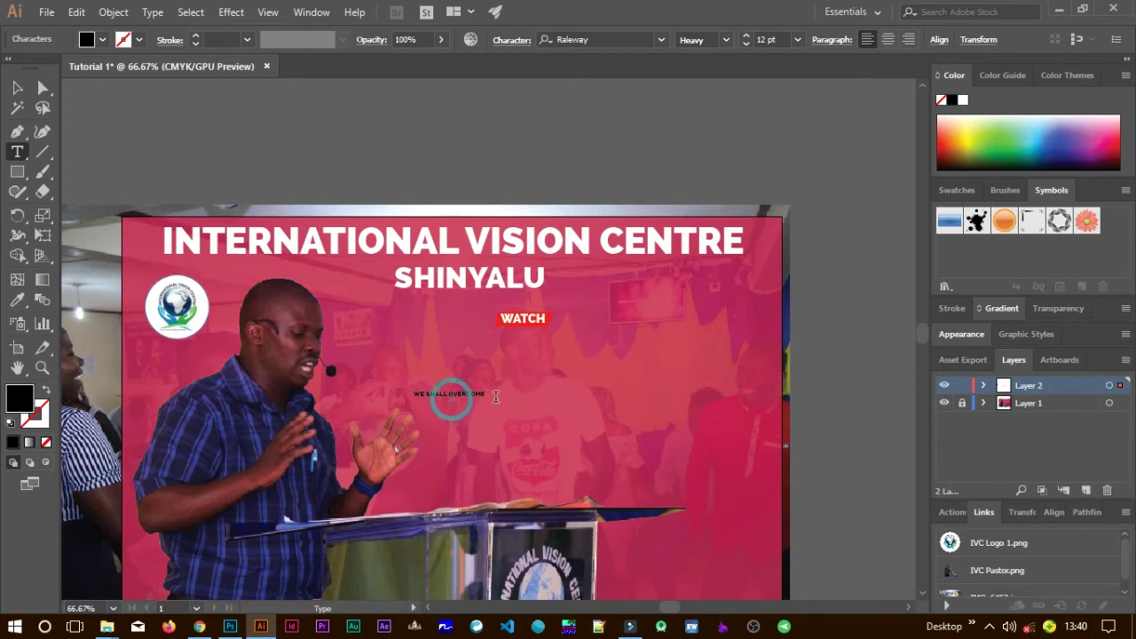
click(17, 87)
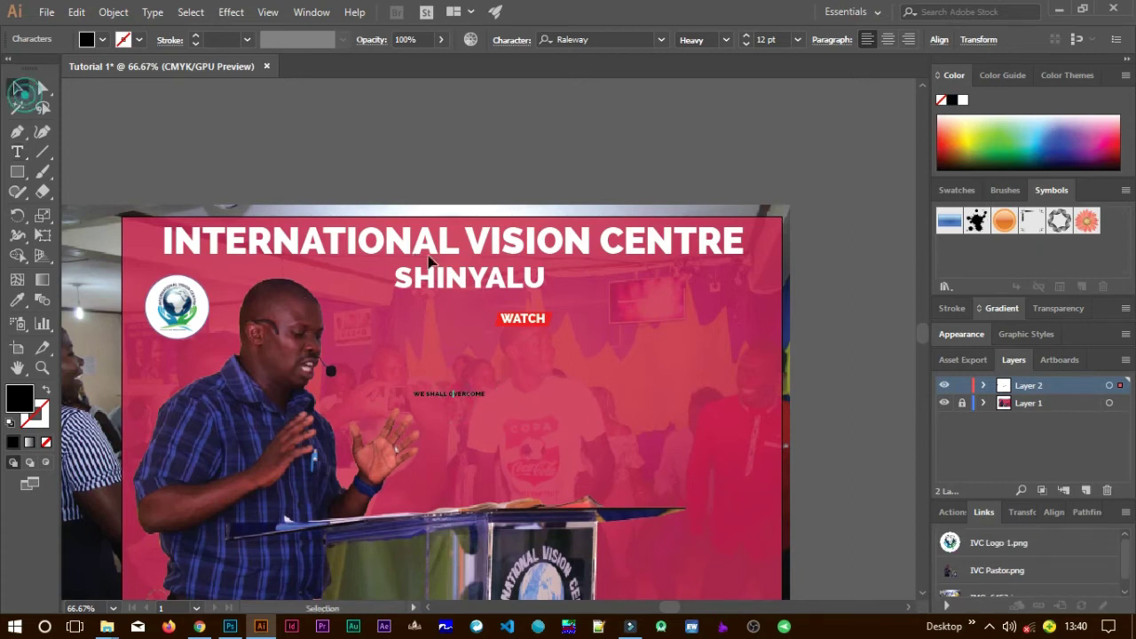
drag(488, 387, 711, 306)
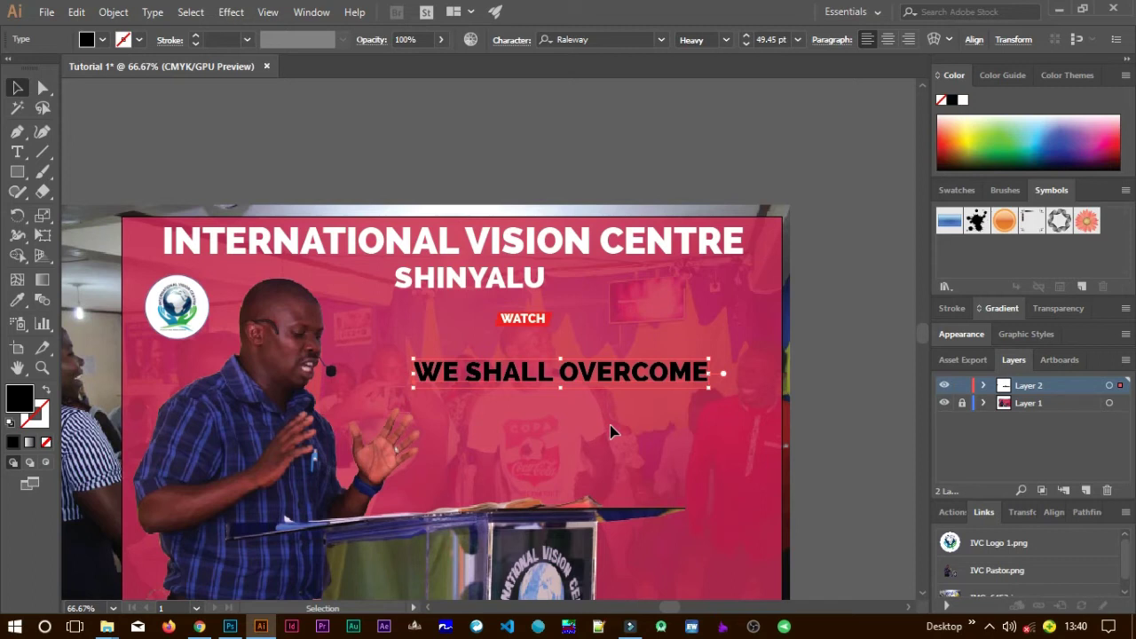
Break OVERCOME onto a second line and scale the heading to about 109 pt below WATCH.
double_click(565, 375)
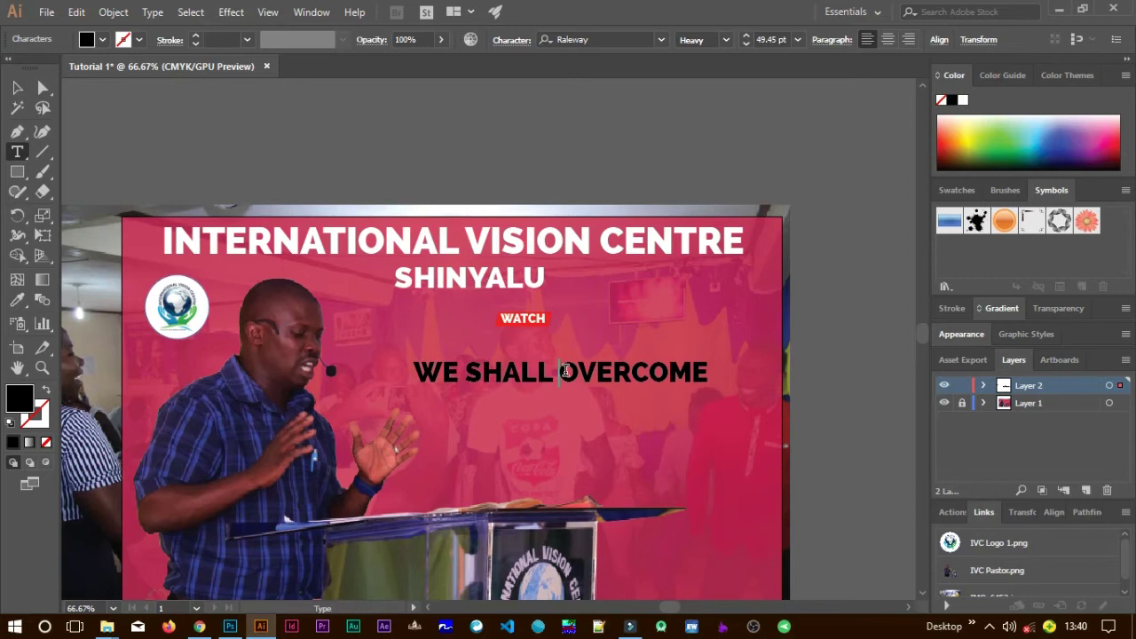
key(Return)
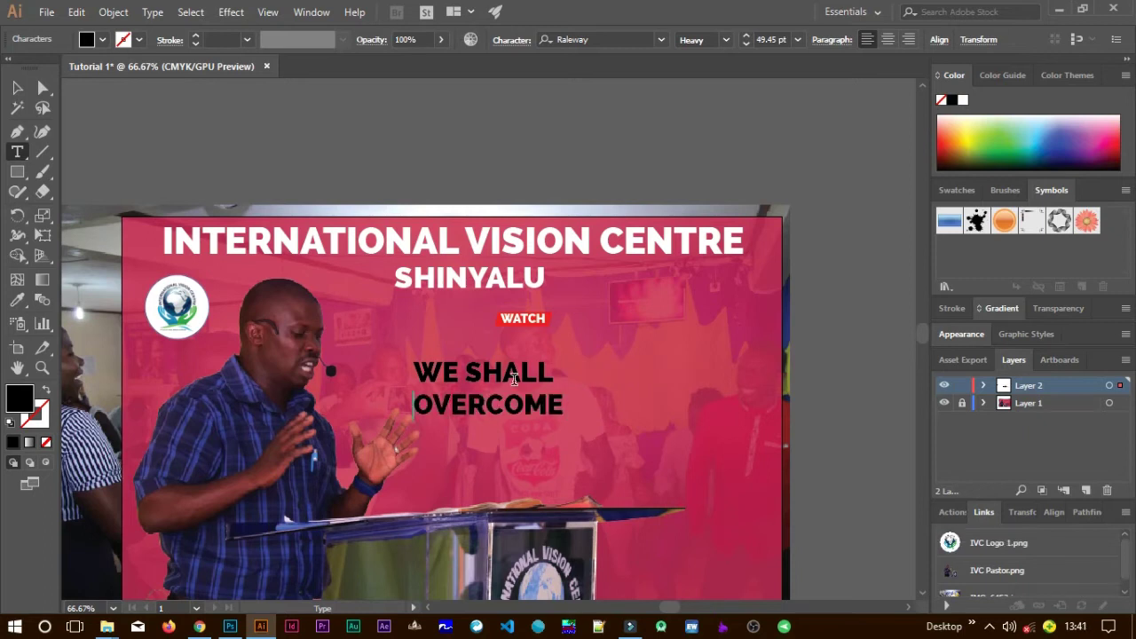
click(17, 87)
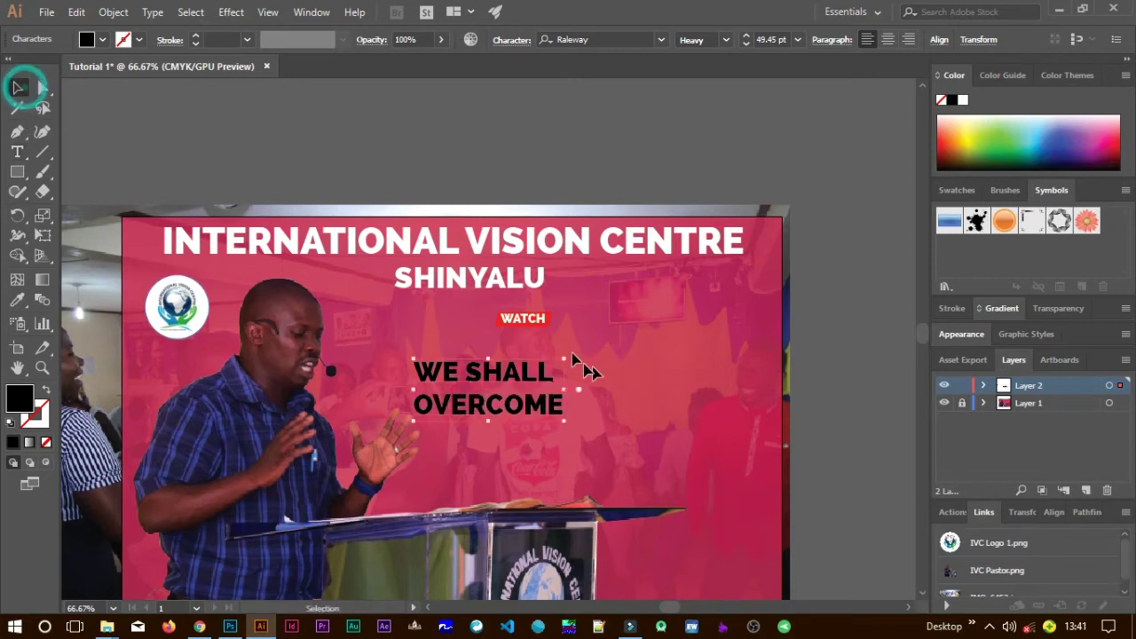
drag(562, 360, 693, 304)
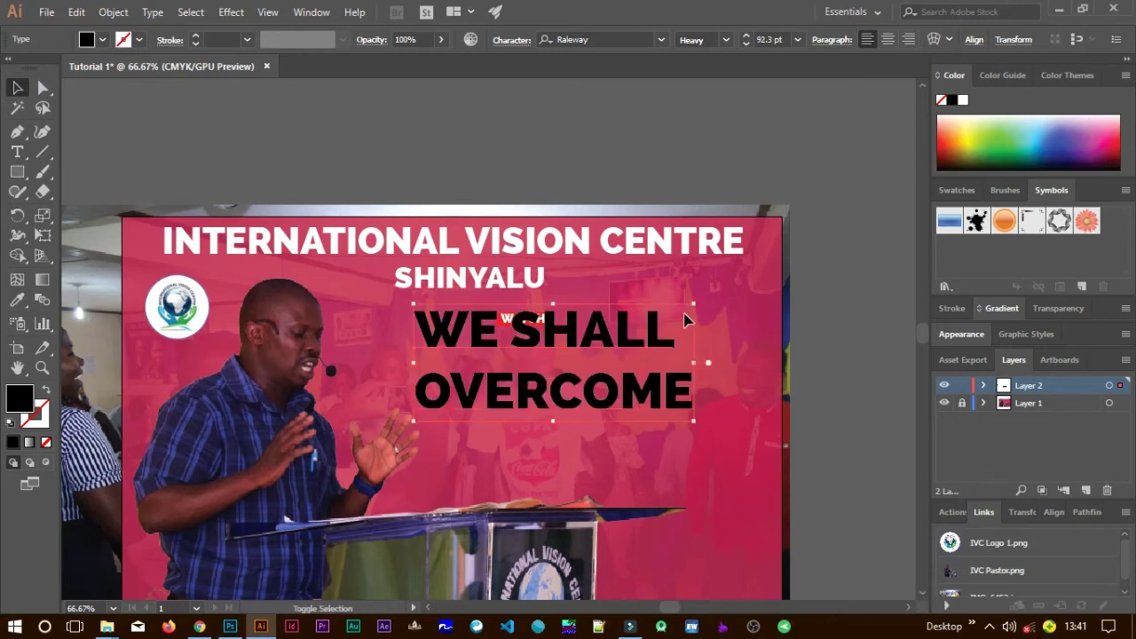
drag(624, 346, 665, 378)
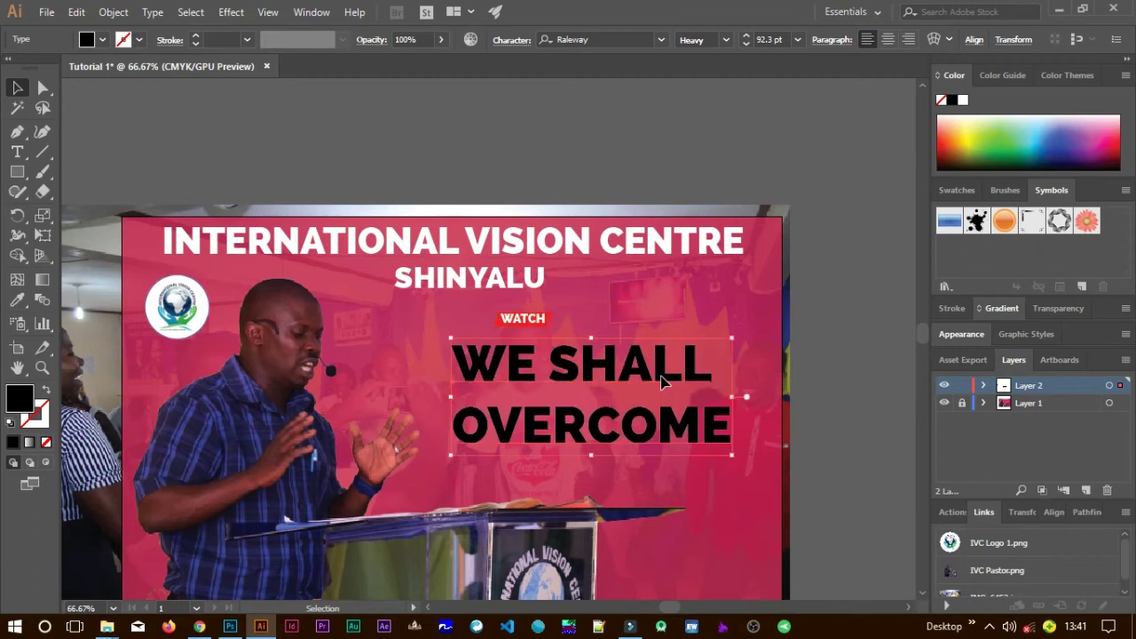
drag(733, 337, 769, 325)
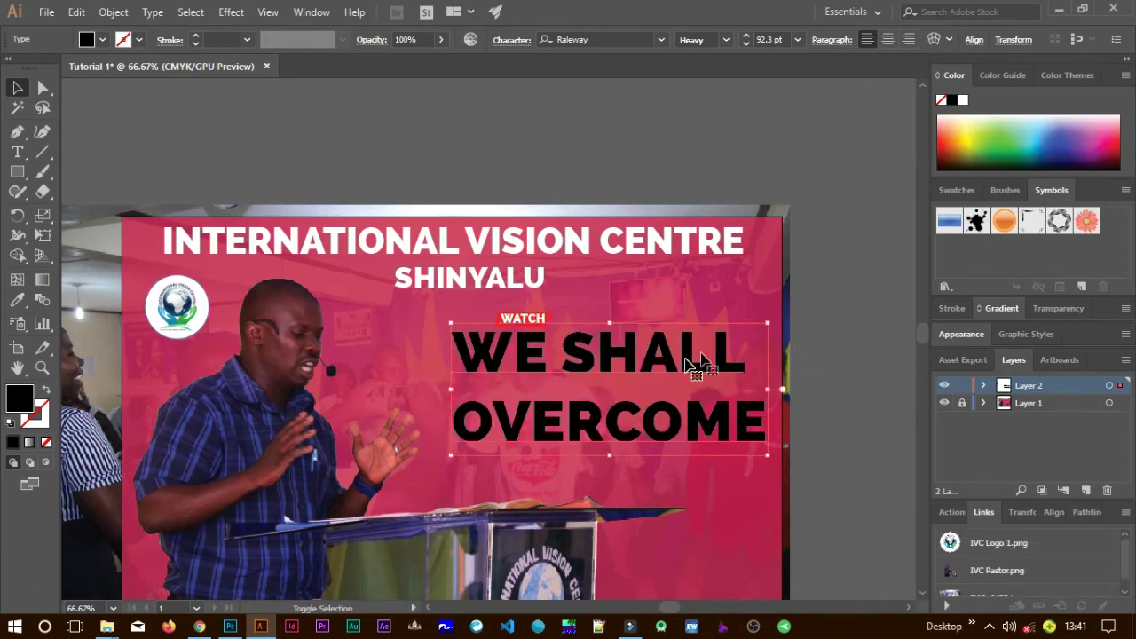
drag(681, 364, 650, 376)
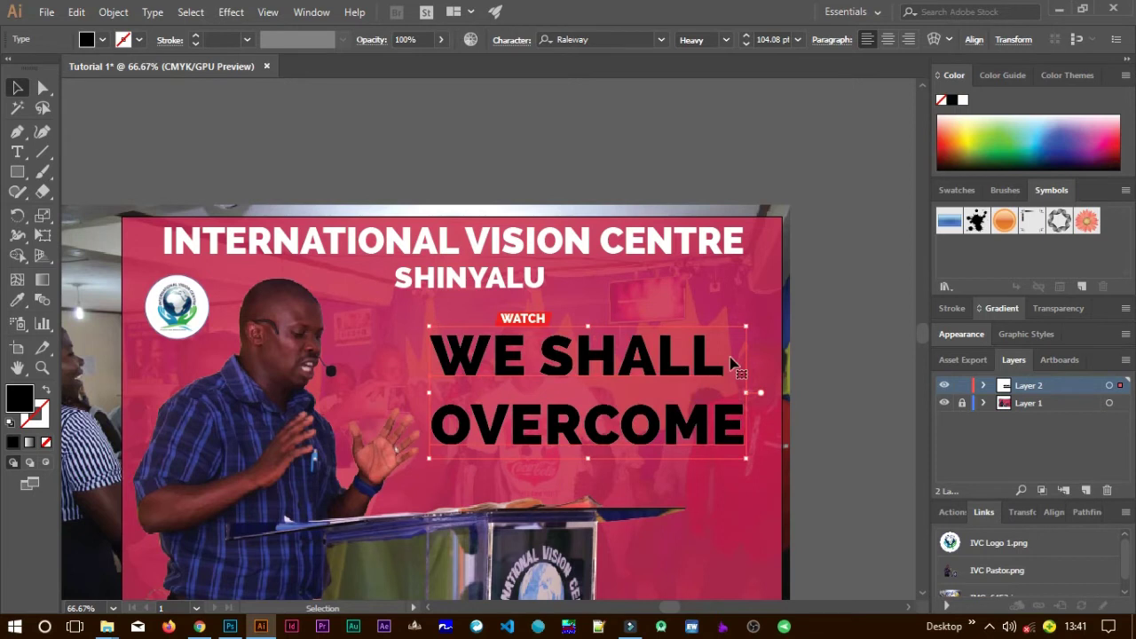
drag(757, 325, 762, 319)
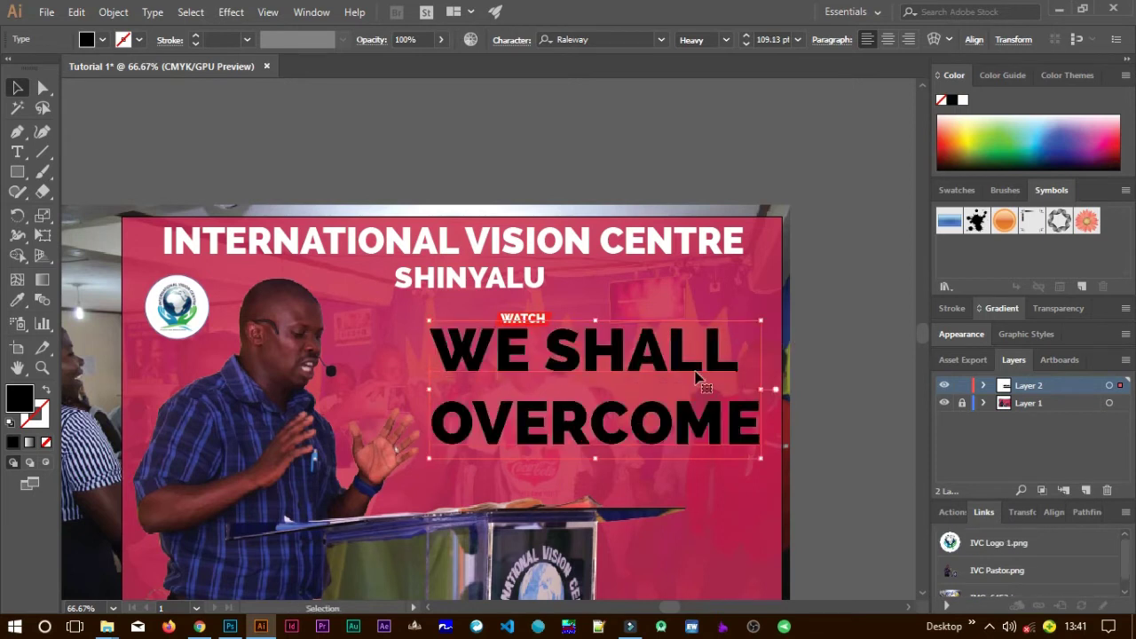
drag(654, 352, 654, 377)
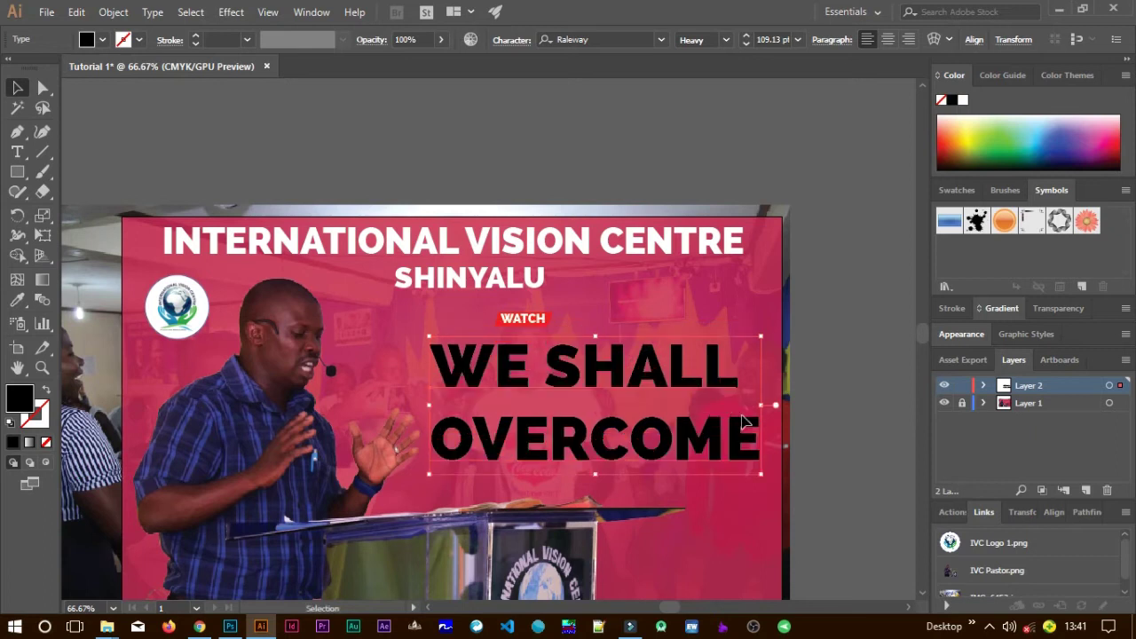
click(825, 422)
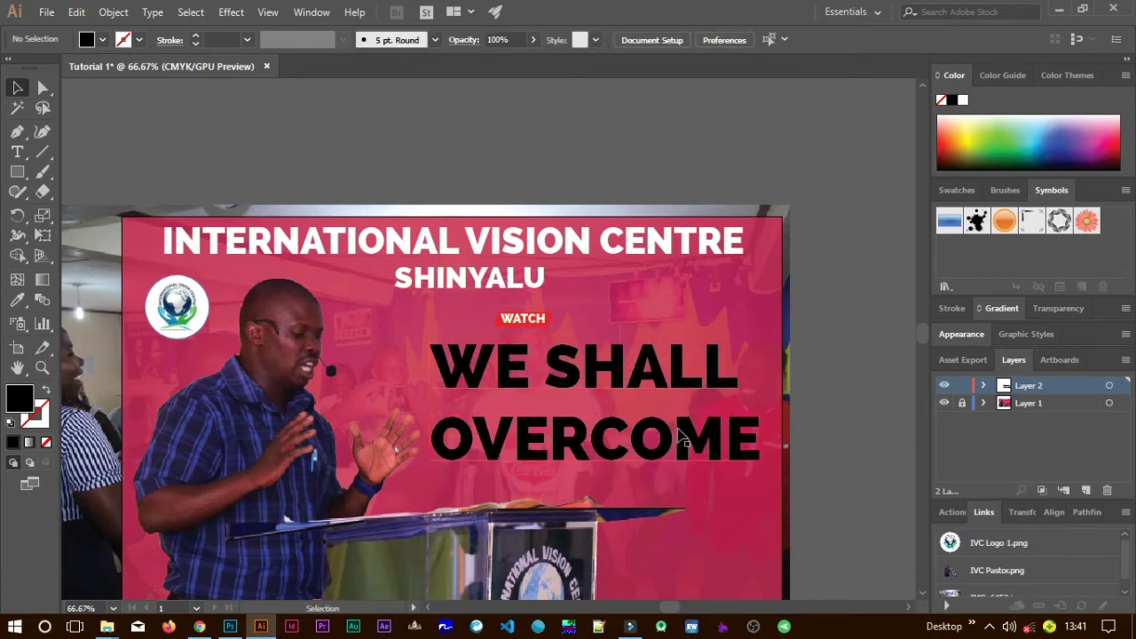
Set the WE SHALL line to SemiBold weight.
double_click(703, 377)
drag(743, 374, 450, 382)
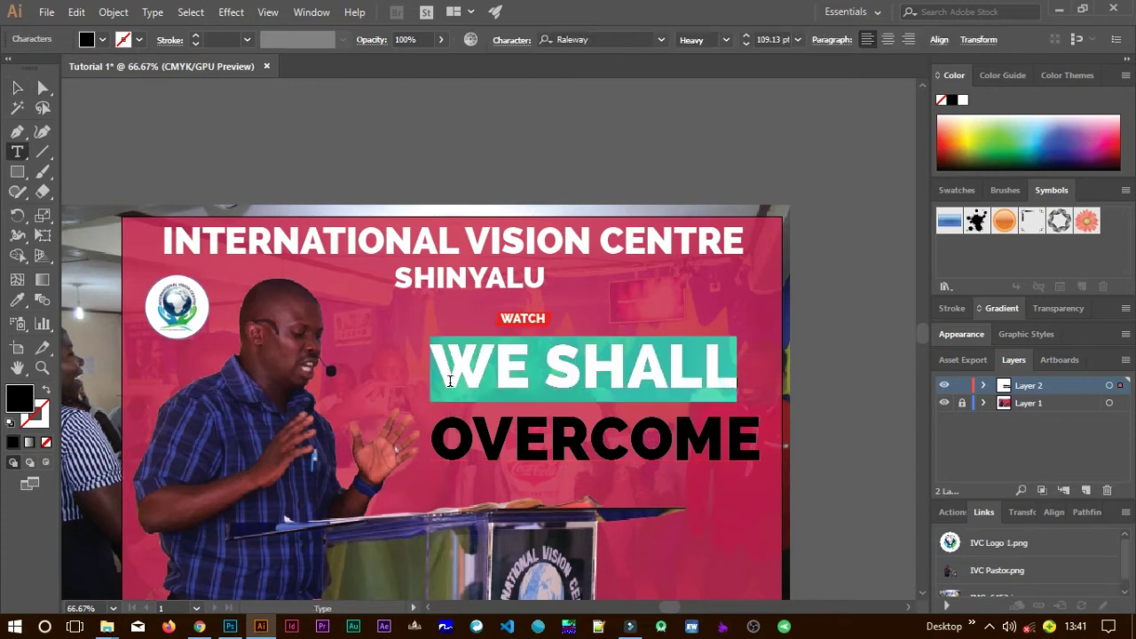
click(726, 40)
click(713, 151)
click(657, 419)
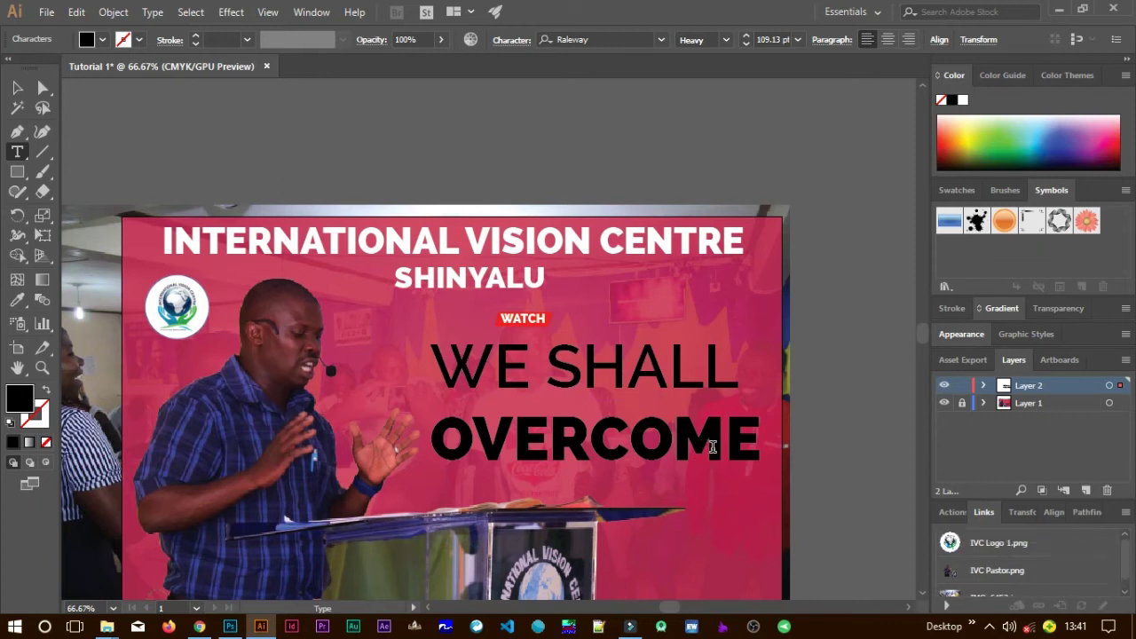
Colour the whole heading white (#FFFFFF) and shrink it slightly.
drag(761, 448, 454, 365)
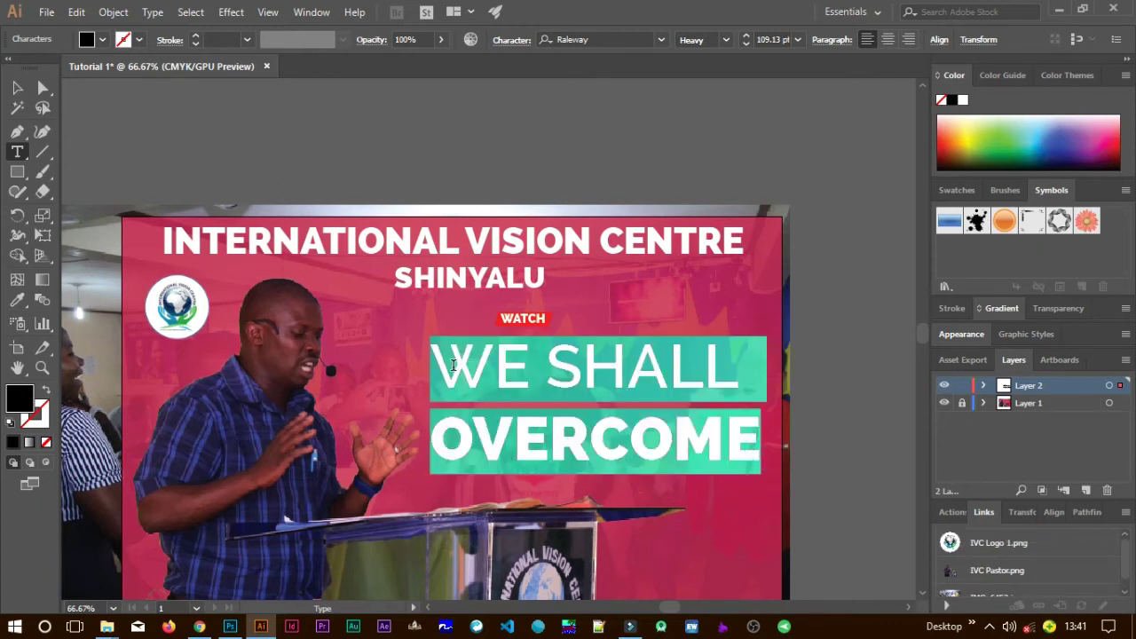
double_click(19, 398)
mouse_move(508, 278)
mouse_down()
mouse_move(482, 190)
mouse_move(454, 147)
mouse_up()
click(813, 157)
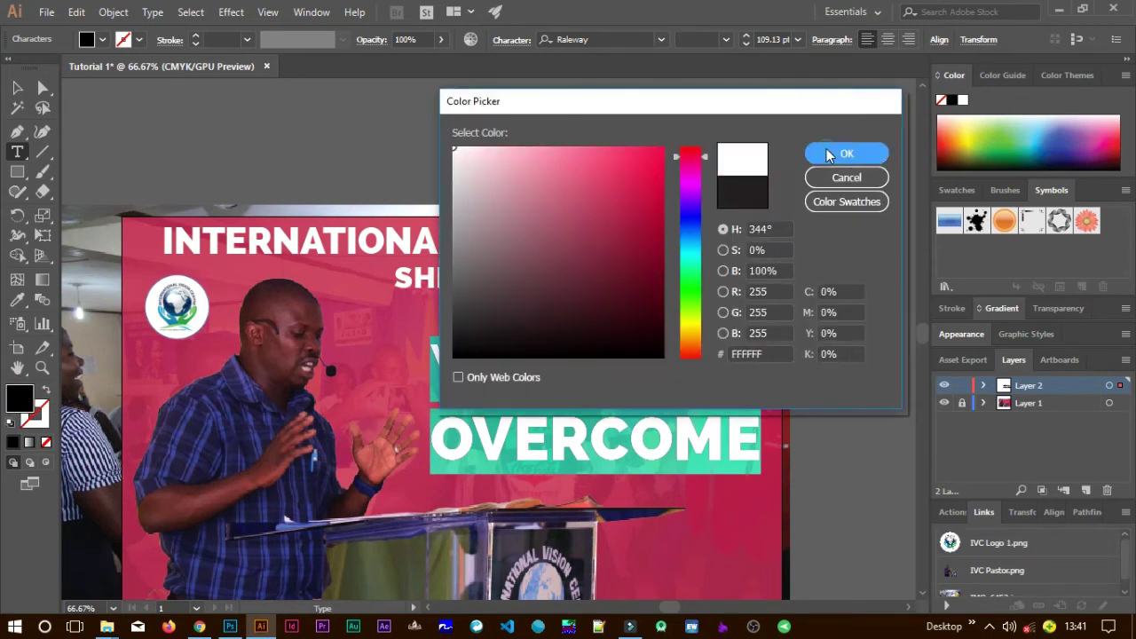
click(17, 87)
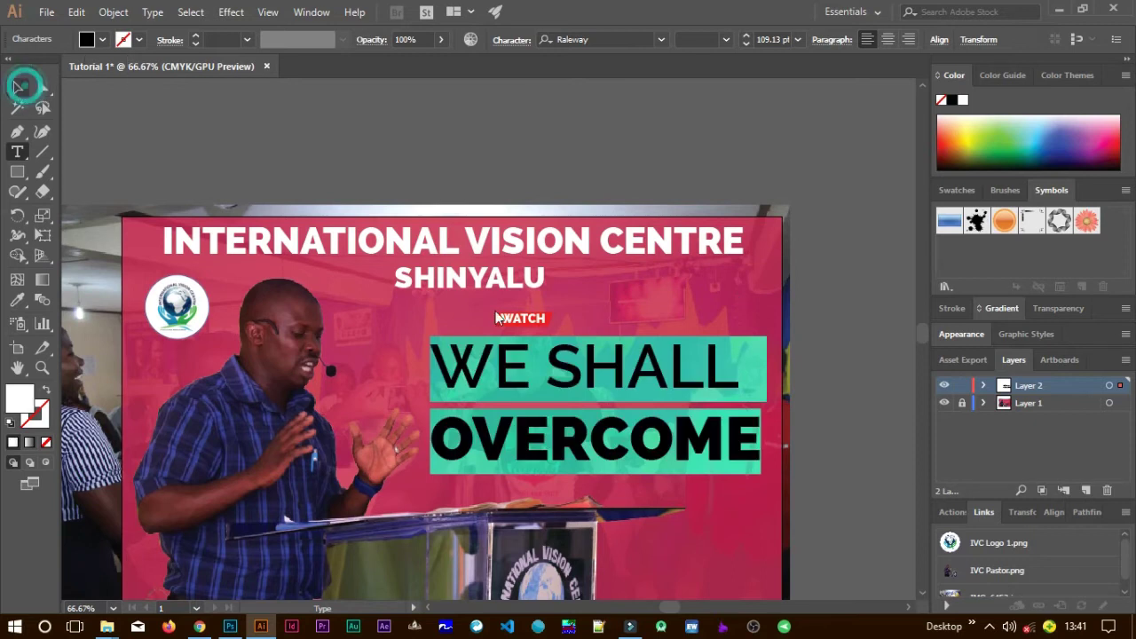
click(735, 512)
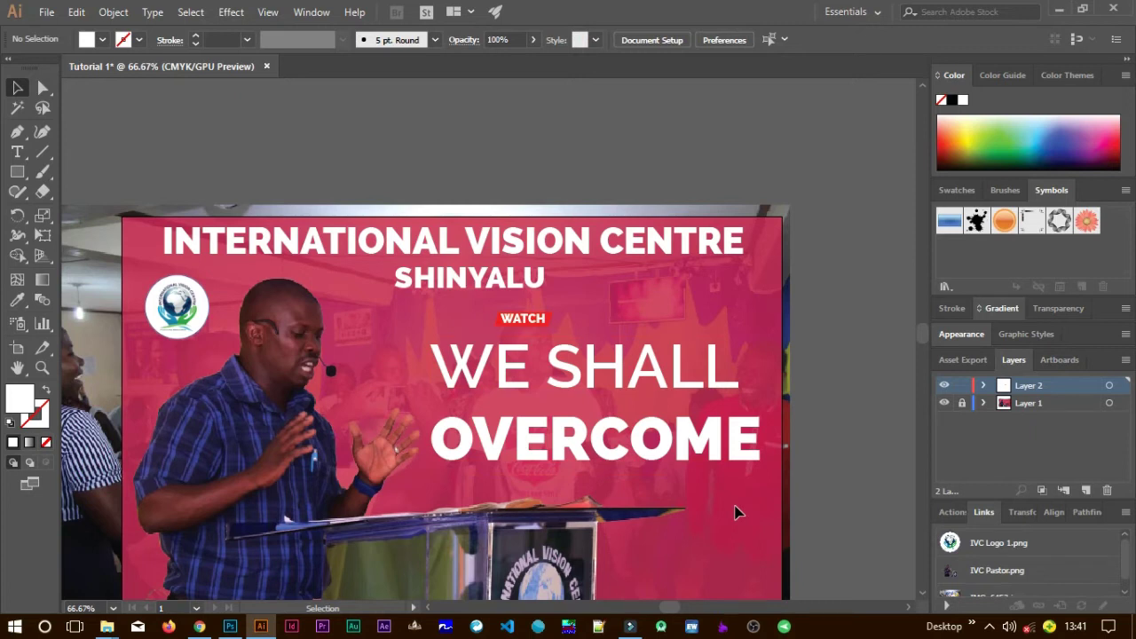
click(680, 451)
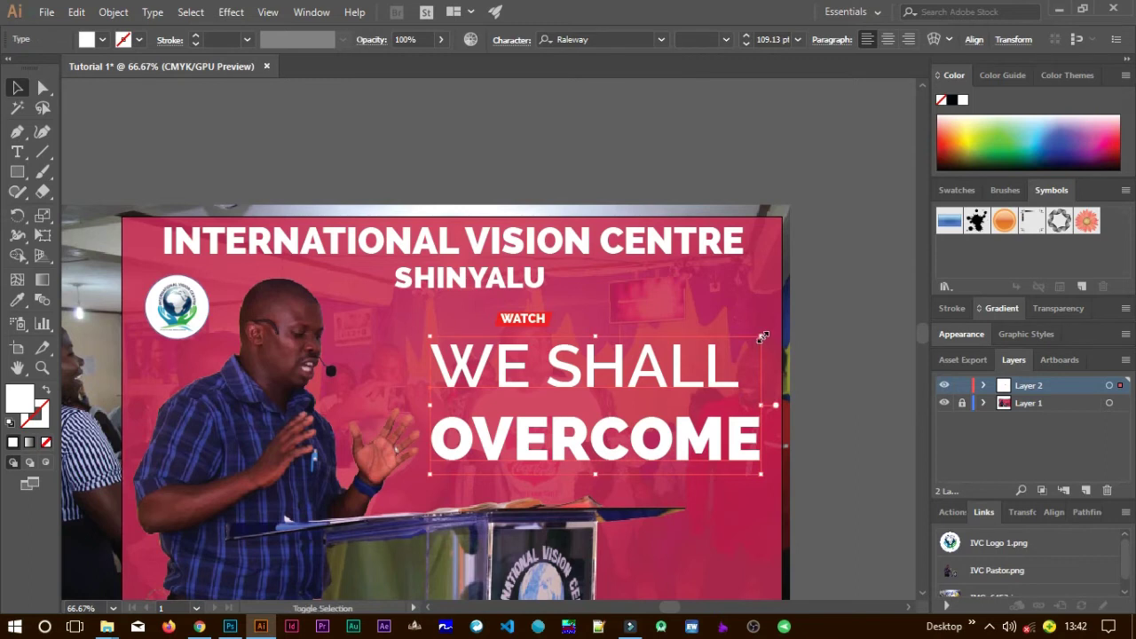
drag(763, 337, 745, 344)
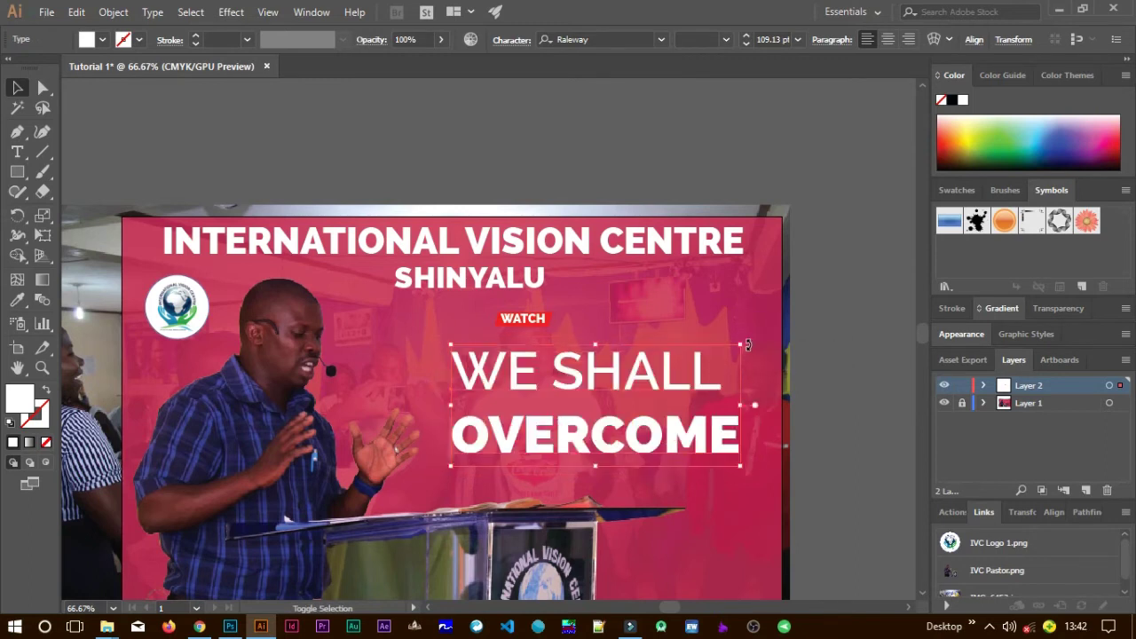
Copy the red WATCH rectangle down onto OVERCOME and stretch it taller.
click(670, 321)
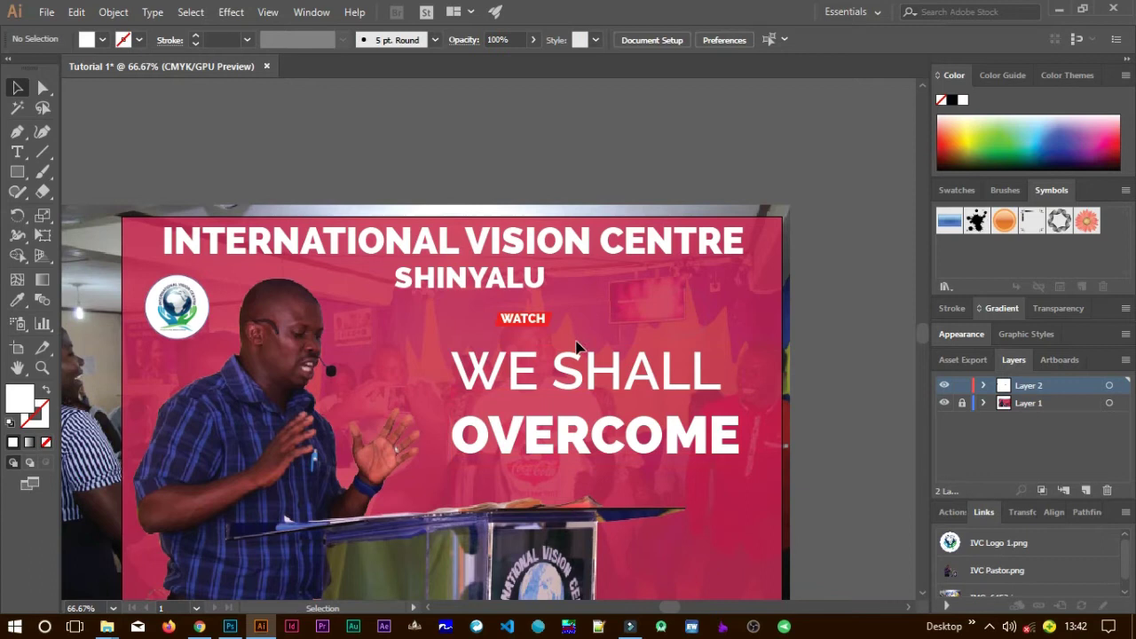
scroll(541, 335, up, 1)
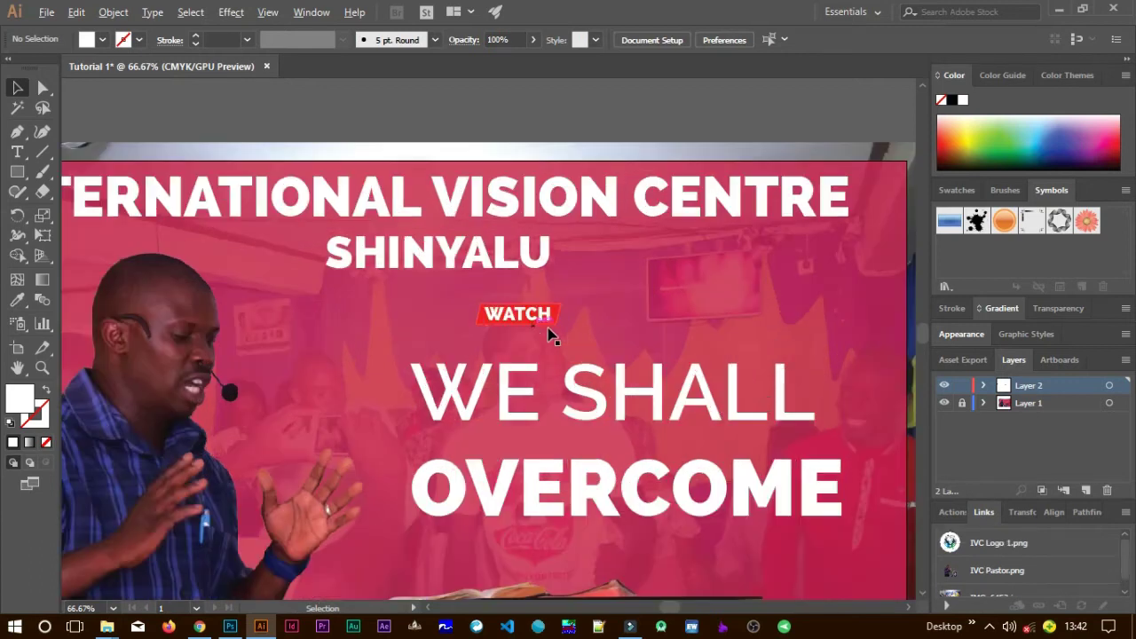
scroll(557, 334, up, 1)
scroll(588, 338, up, 1)
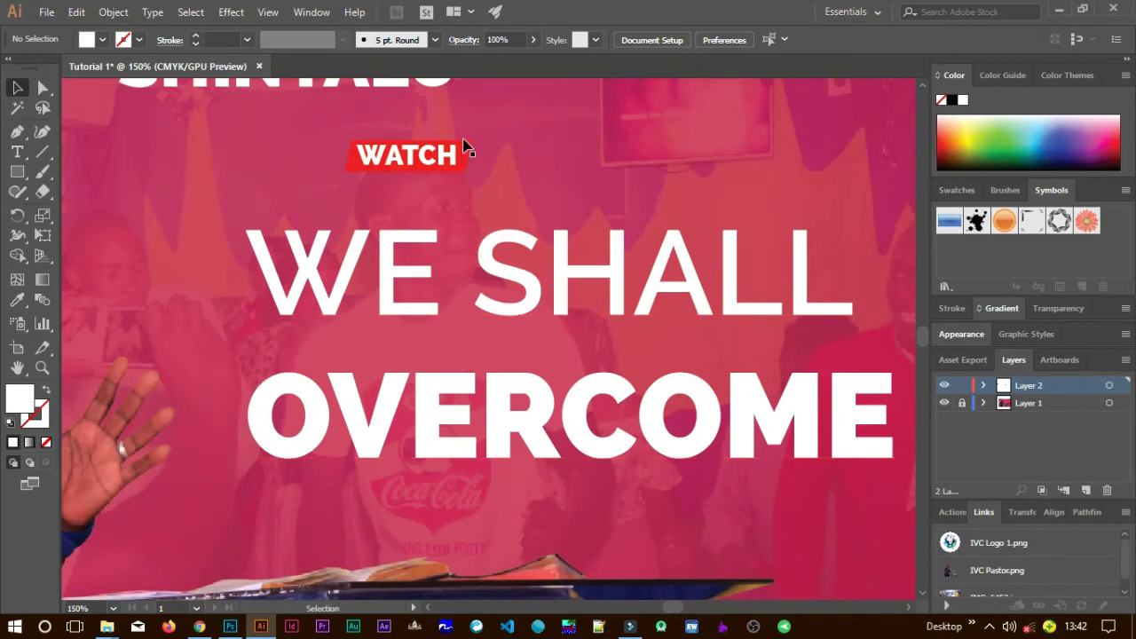
click(461, 157)
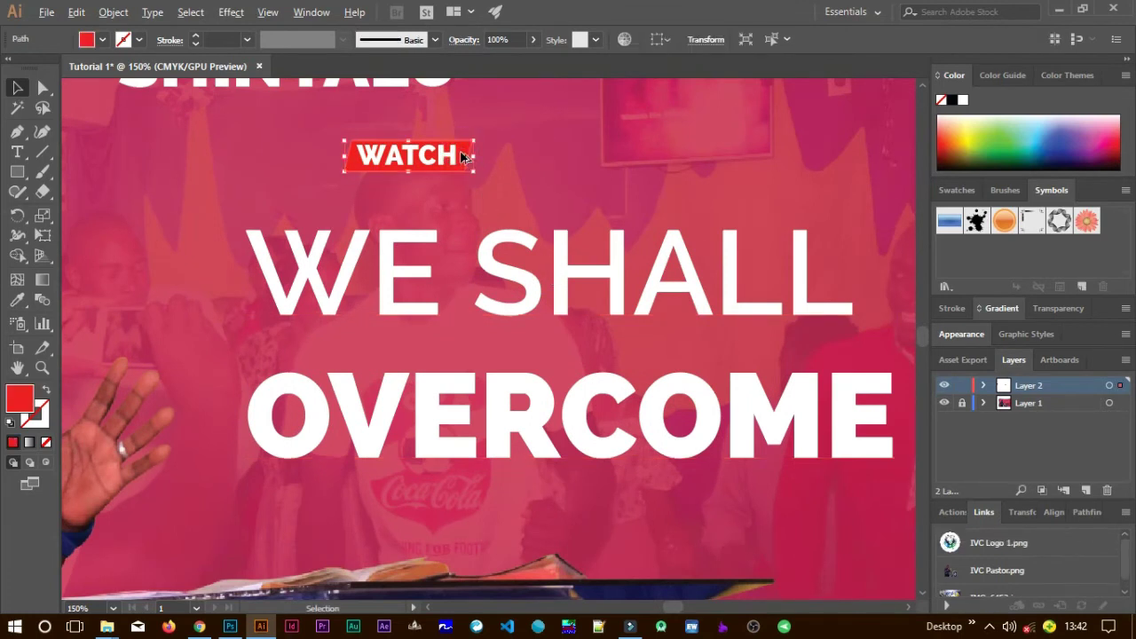
drag(461, 156, 300, 479)
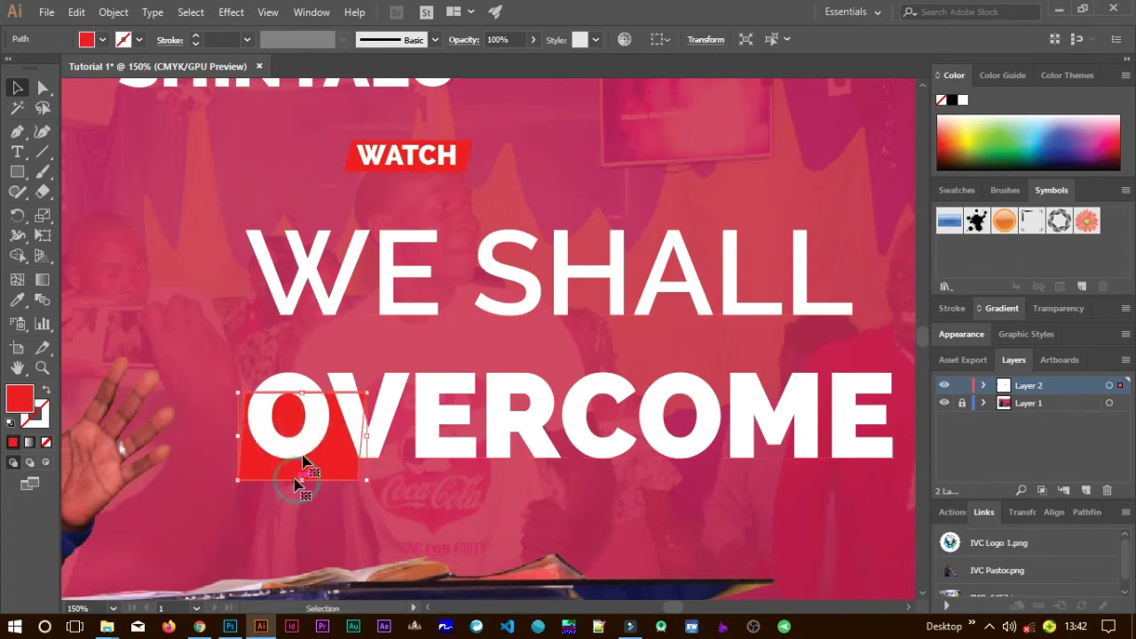
drag(302, 396, 310, 353)
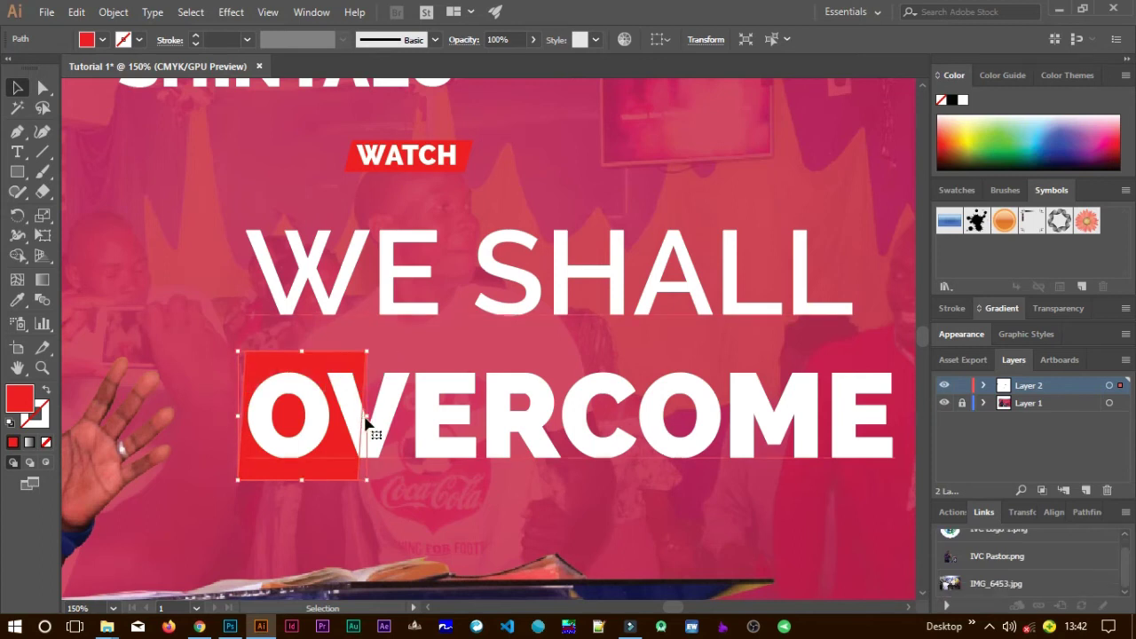
Widen the red copy into a banner spanning the whole word OVERCOME.
drag(651, 417, 393, 414)
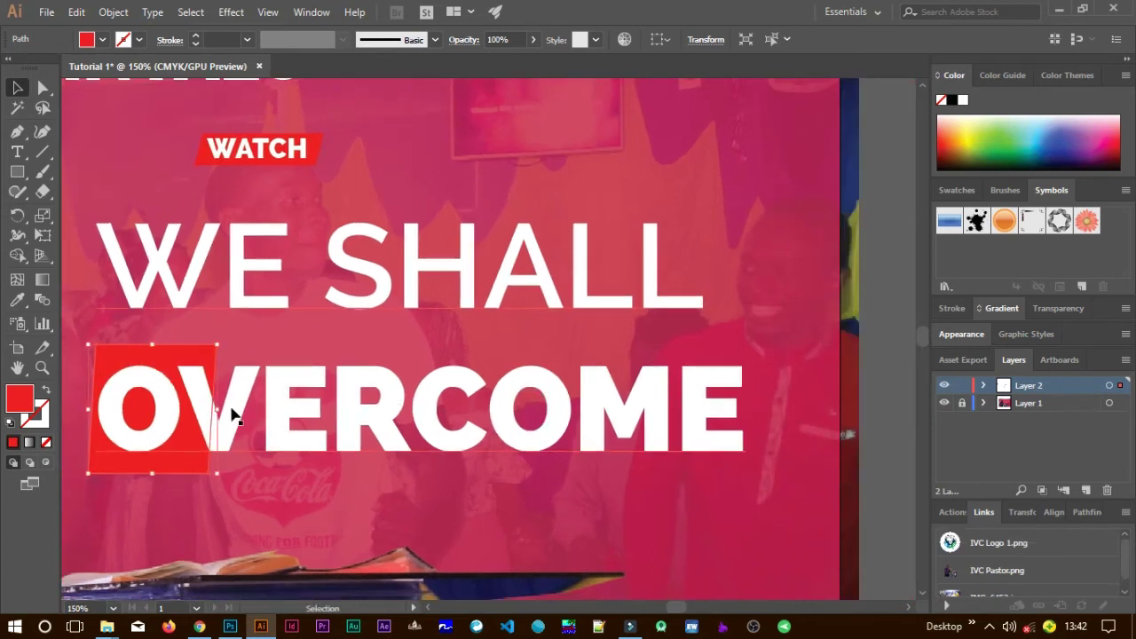
drag(220, 411, 802, 419)
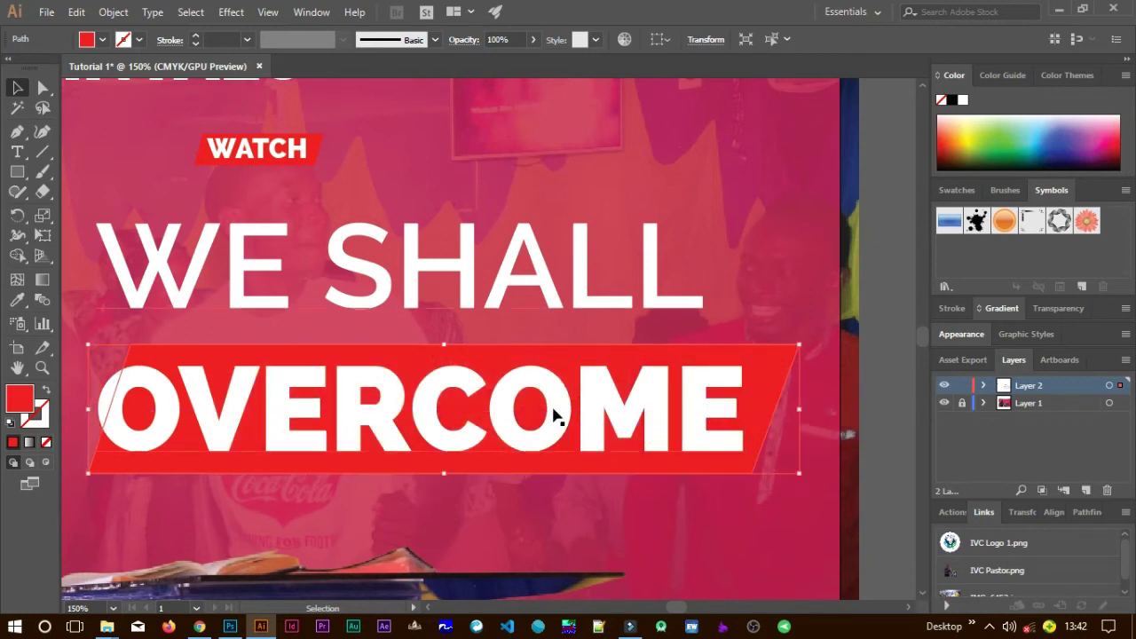
drag(608, 404, 905, 413)
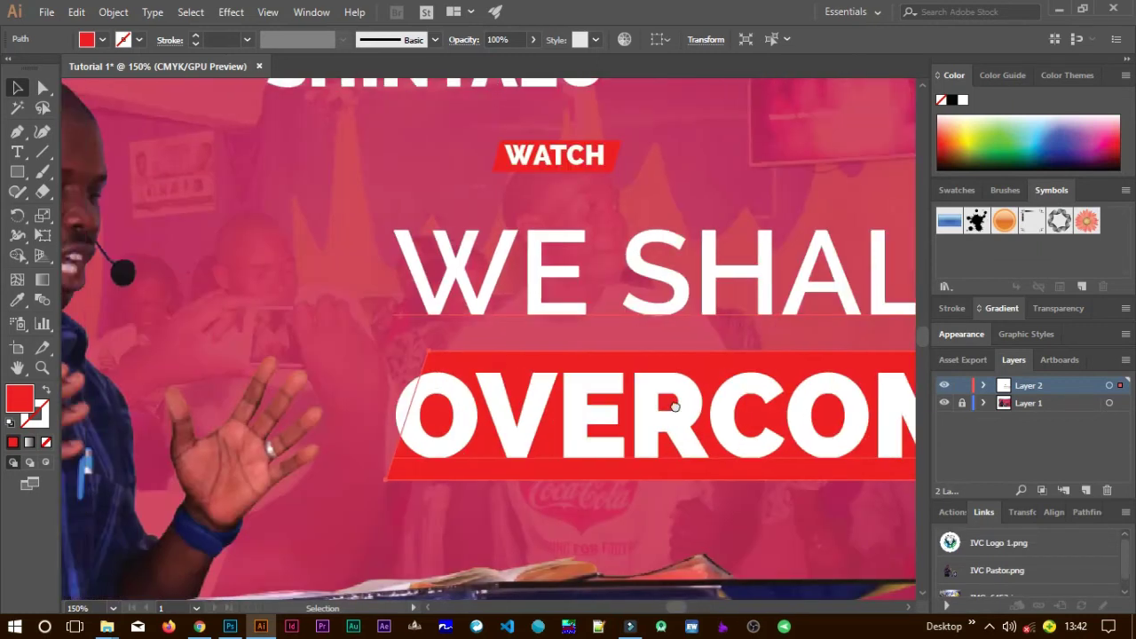
drag(387, 419, 352, 417)
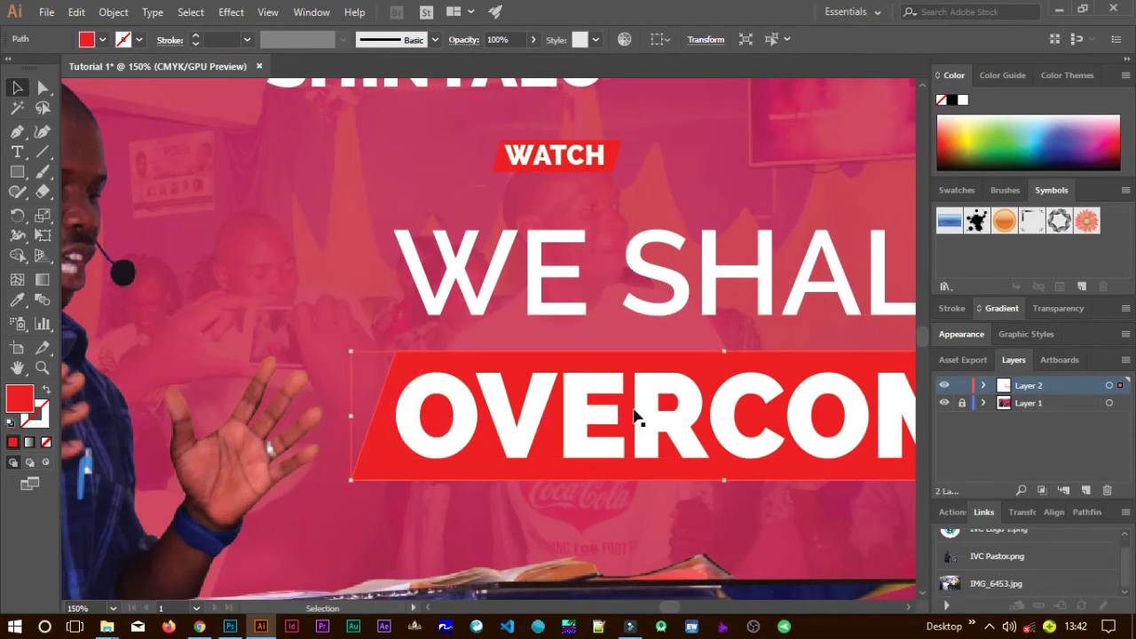
drag(664, 398, 418, 367)
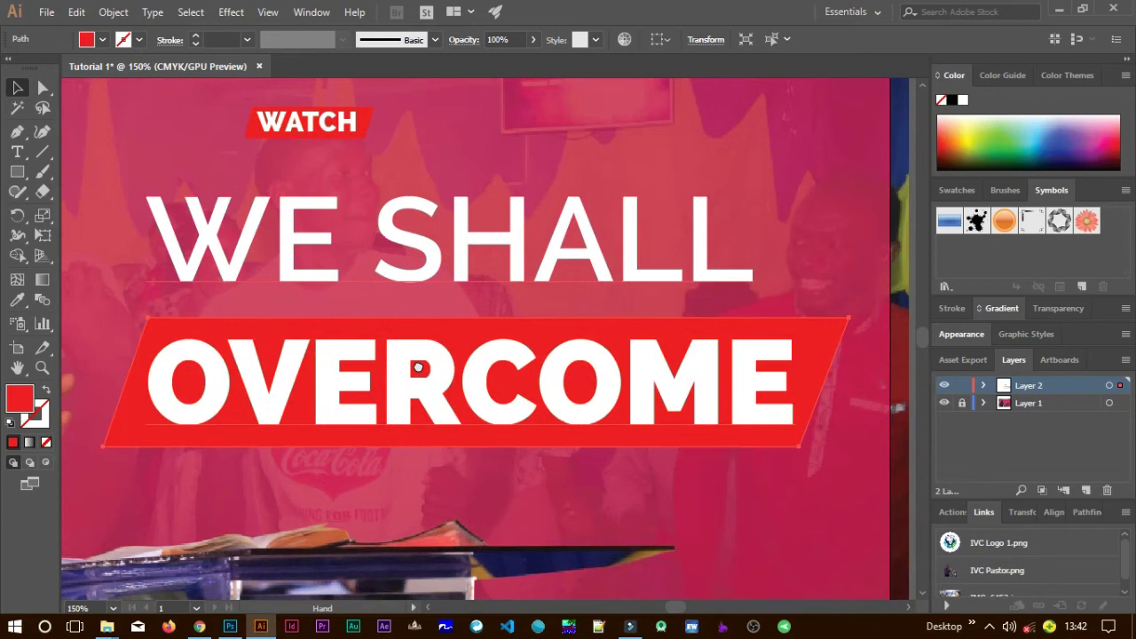
mouse_move(849, 385)
mouse_down()
mouse_move(893, 388)
mouse_move(852, 385)
mouse_up()
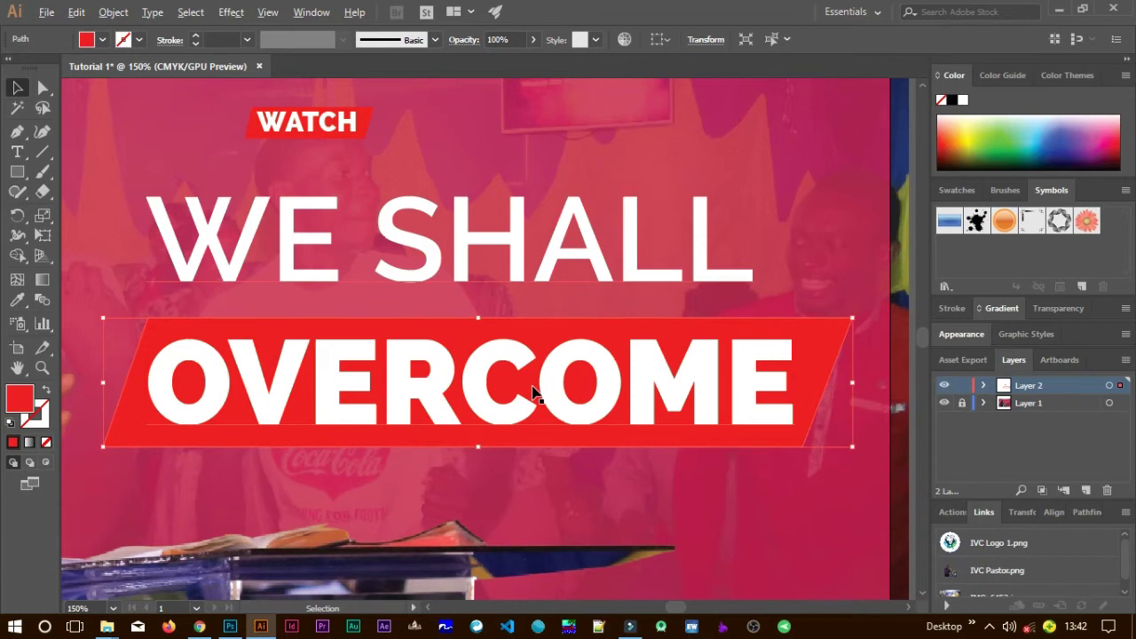
alt+scroll(534, 393, down, 2)
alt+scroll(533, 394, down, 1)
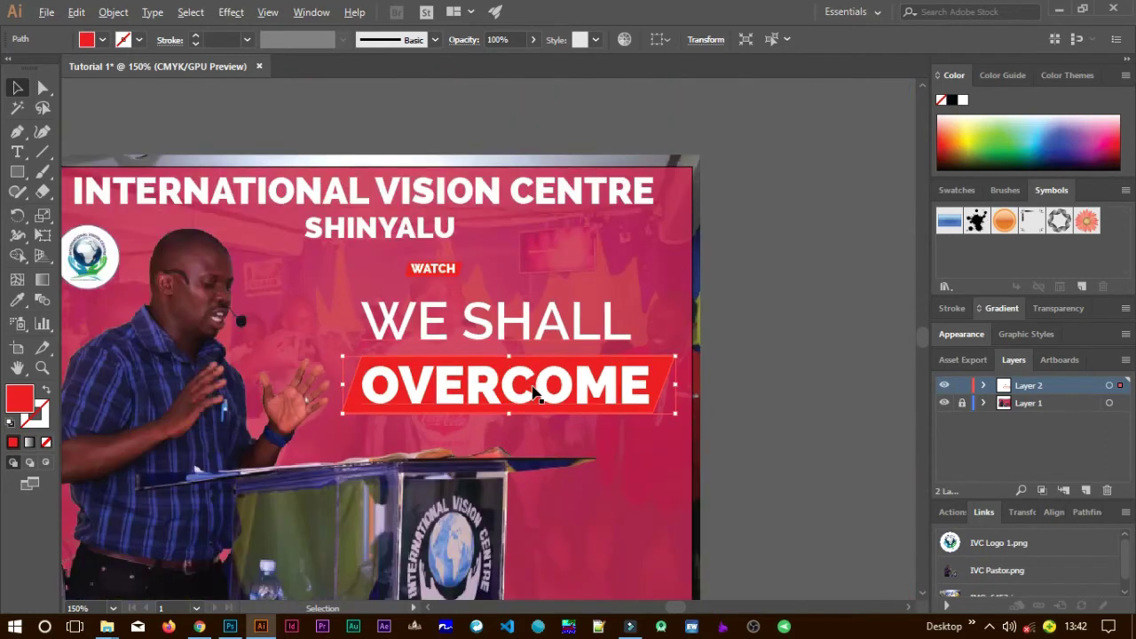
alt+scroll(572, 404, down, 3)
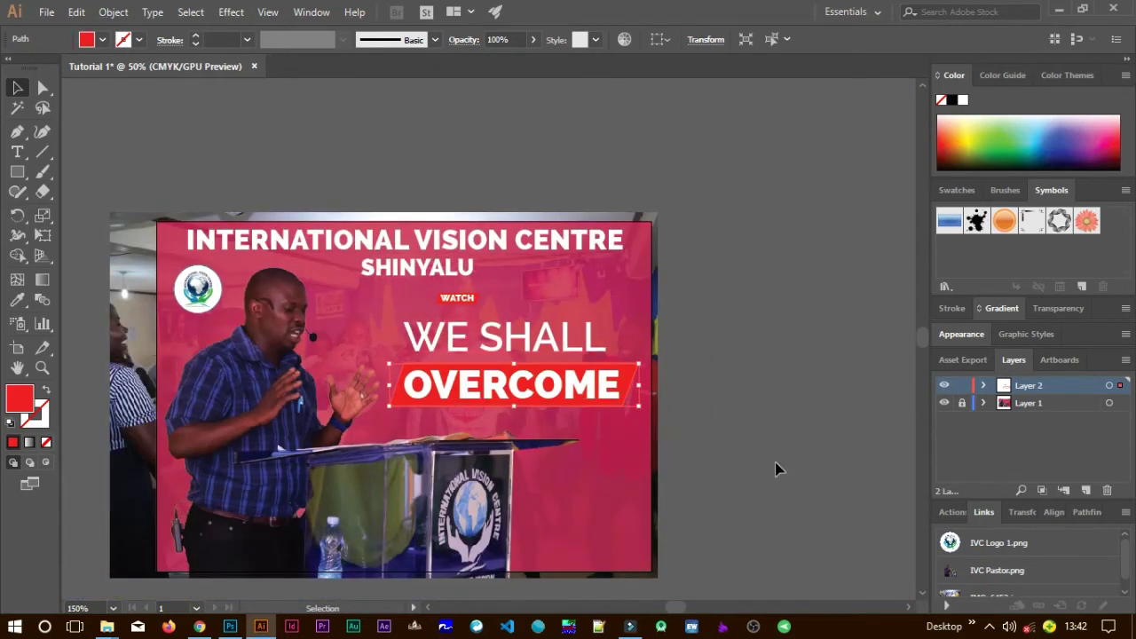
Recolour the OVERCOME banner from red to bright orange FF6600.
click(645, 472)
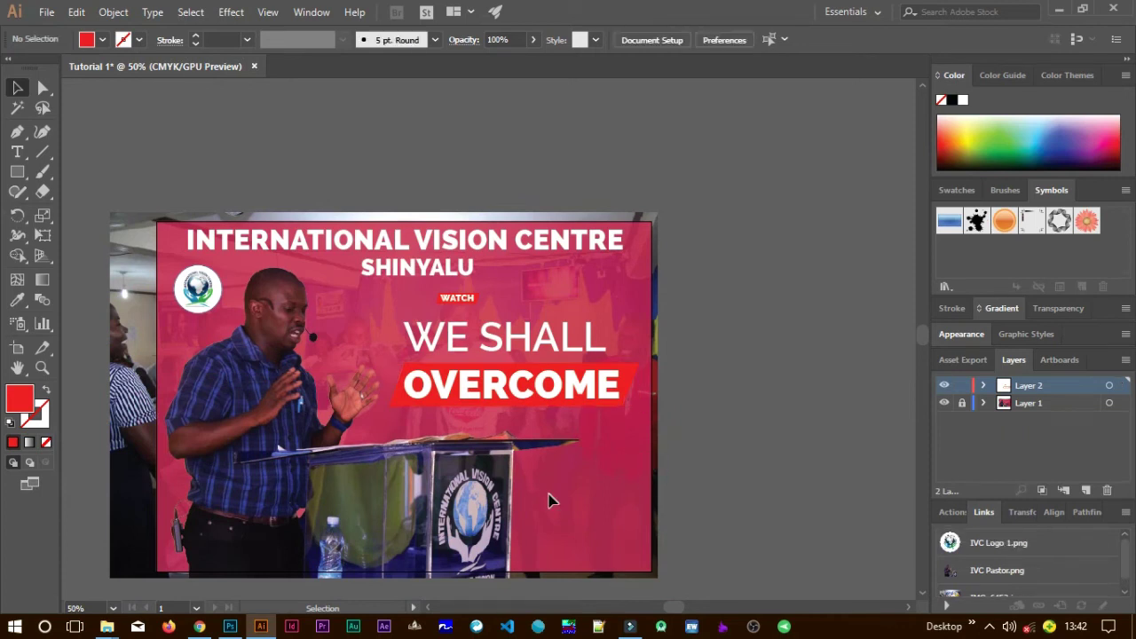
click(397, 411)
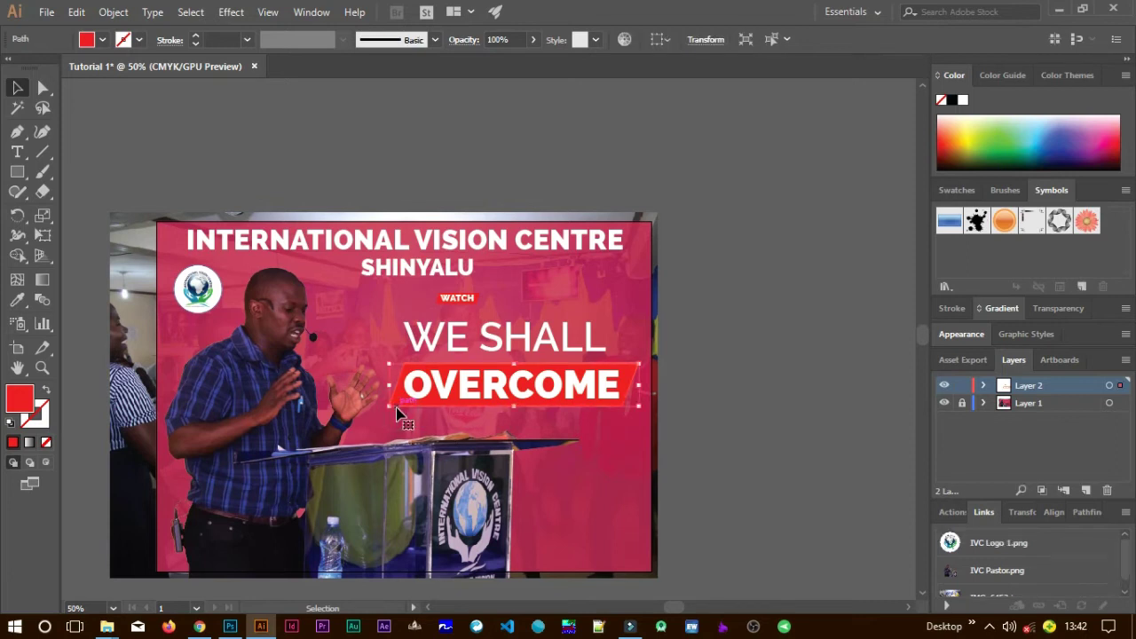
double_click(21, 400)
drag(689, 306, 695, 349)
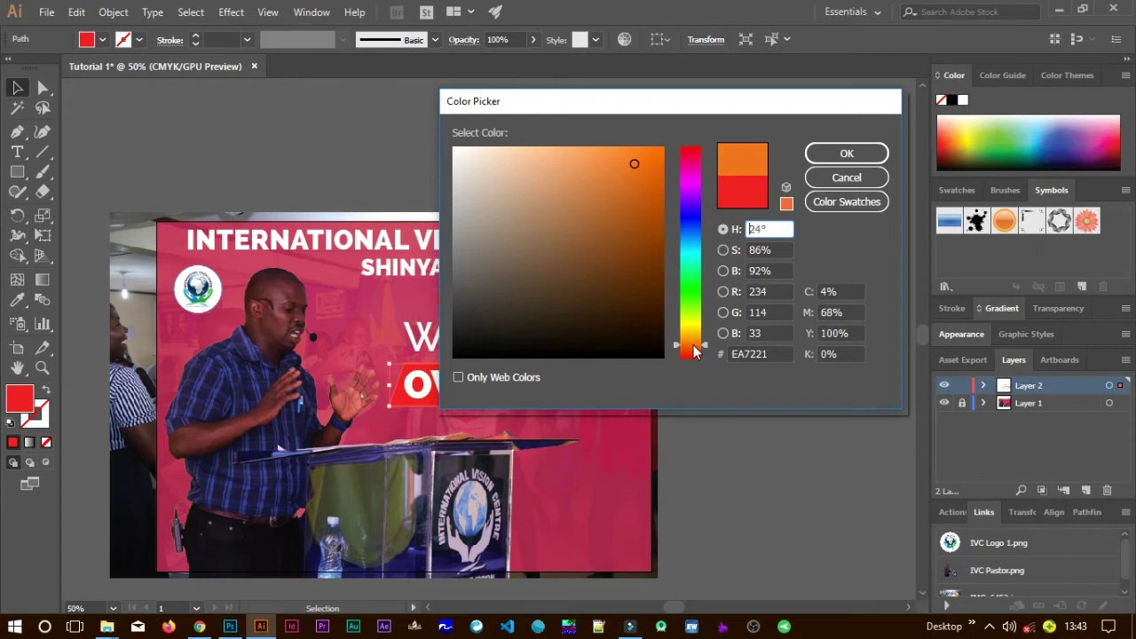
drag(657, 180, 664, 147)
click(847, 154)
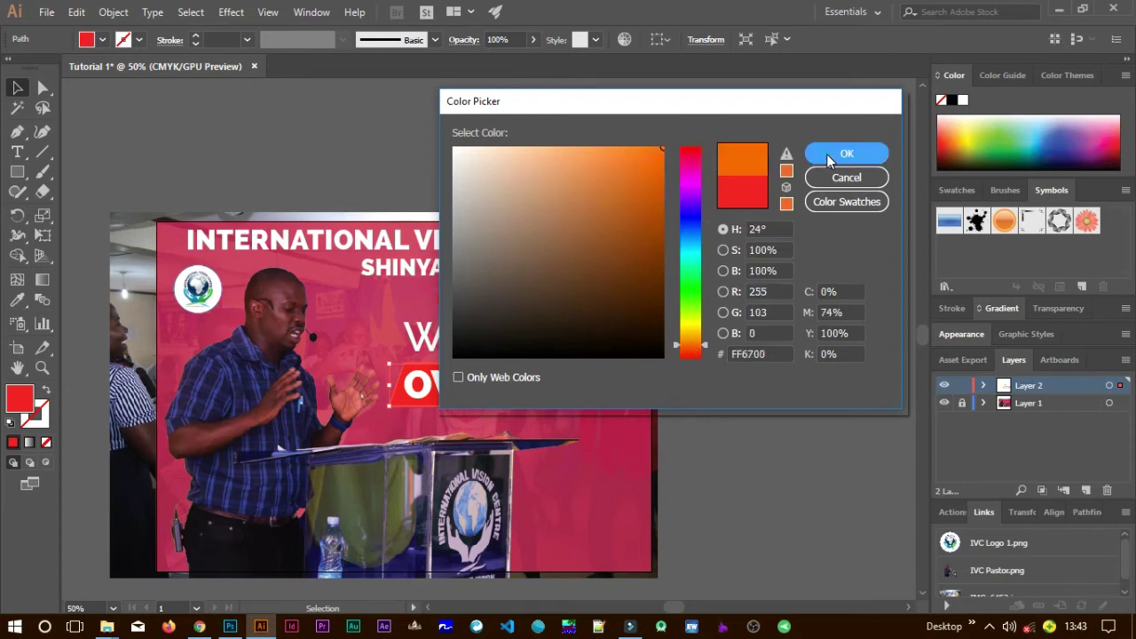
click(642, 463)
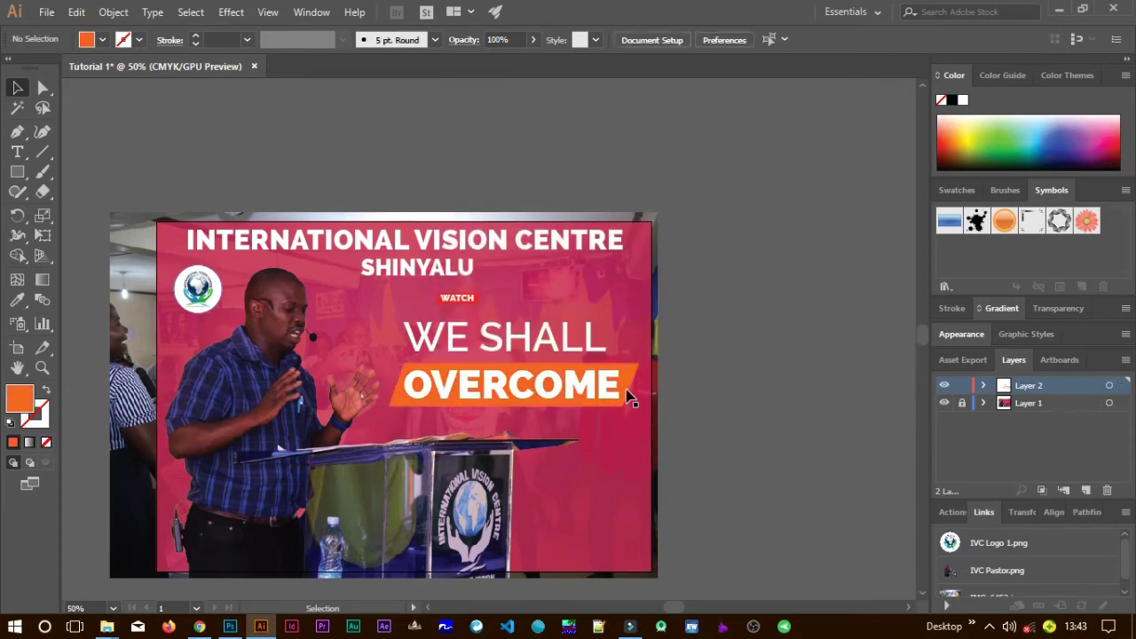
click(607, 395)
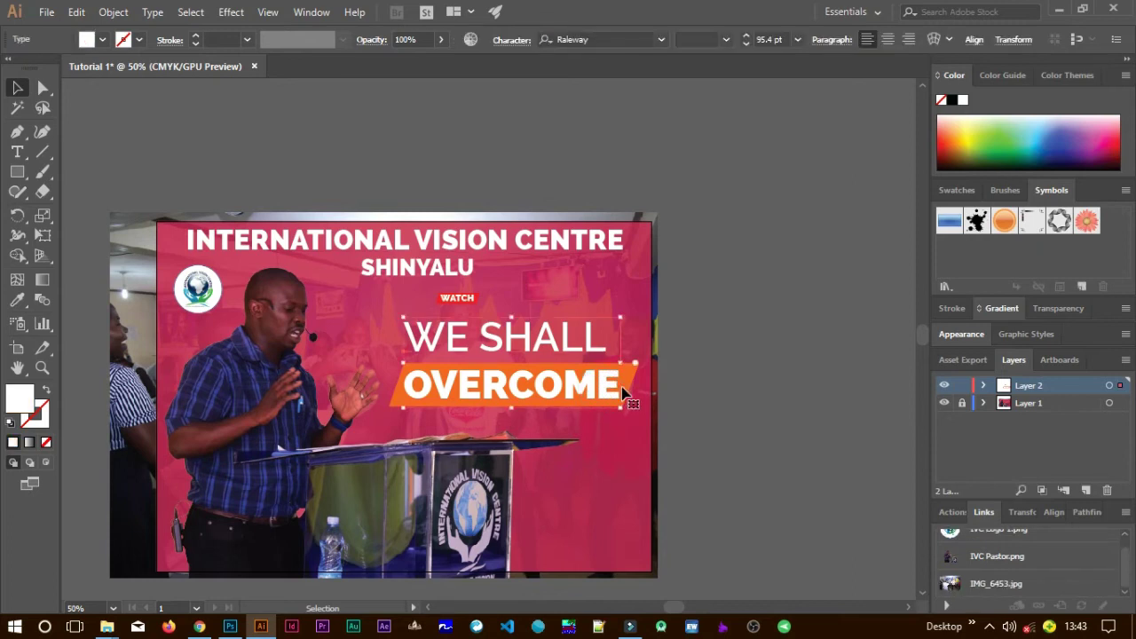
Set the word OVERCOME to black 000000, leaving WE SHALL white.
double_click(611, 393)
drag(620, 388, 394, 385)
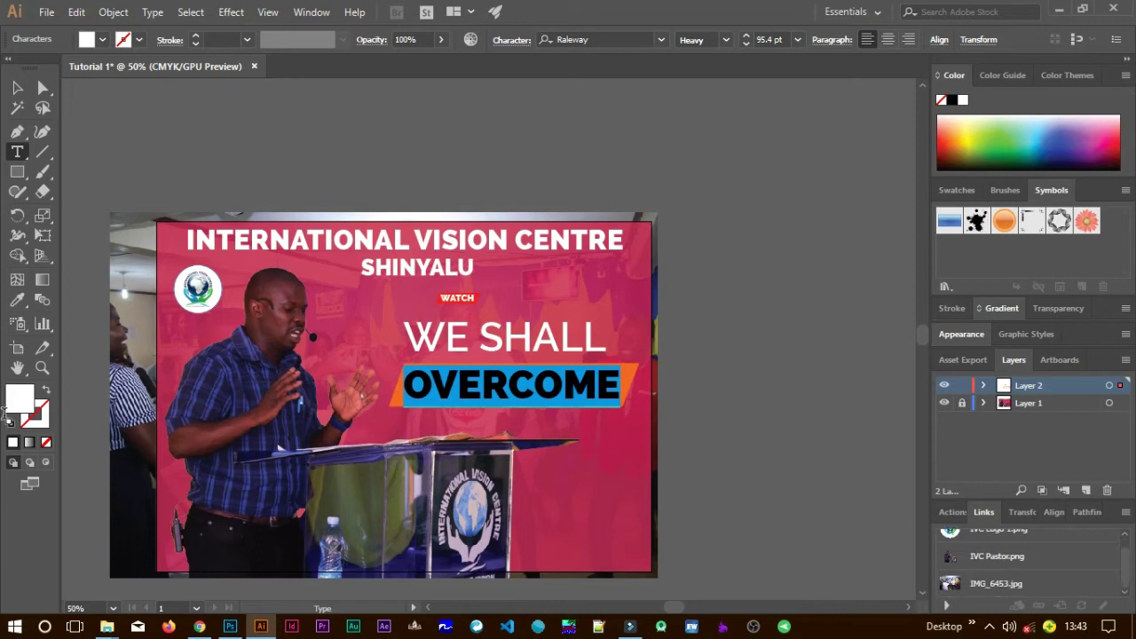
double_click(21, 401)
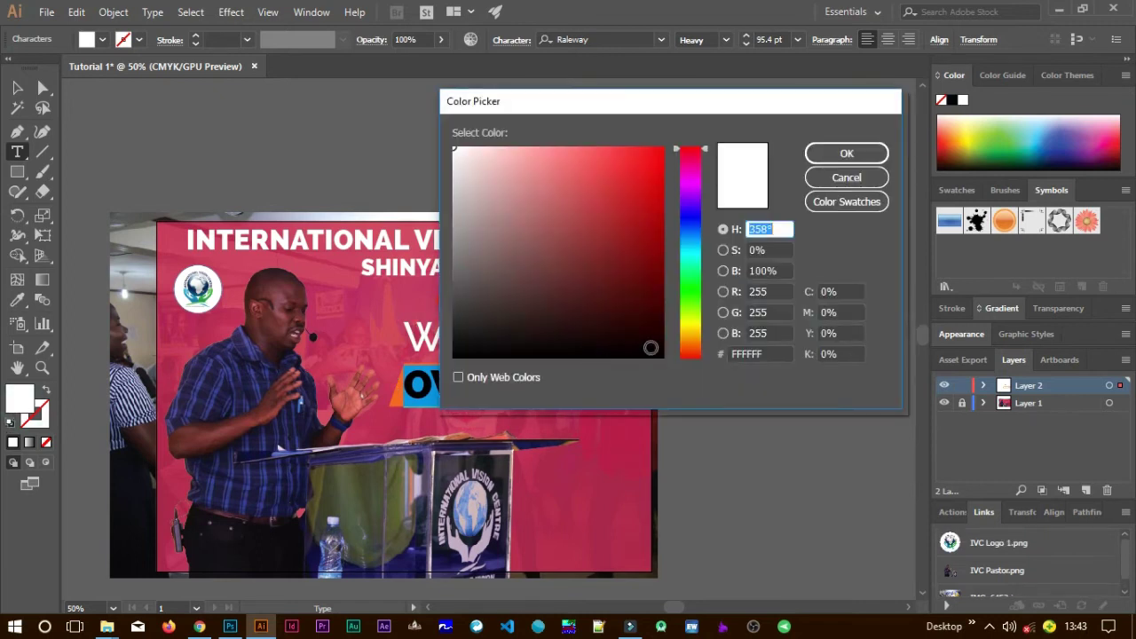
click(660, 354)
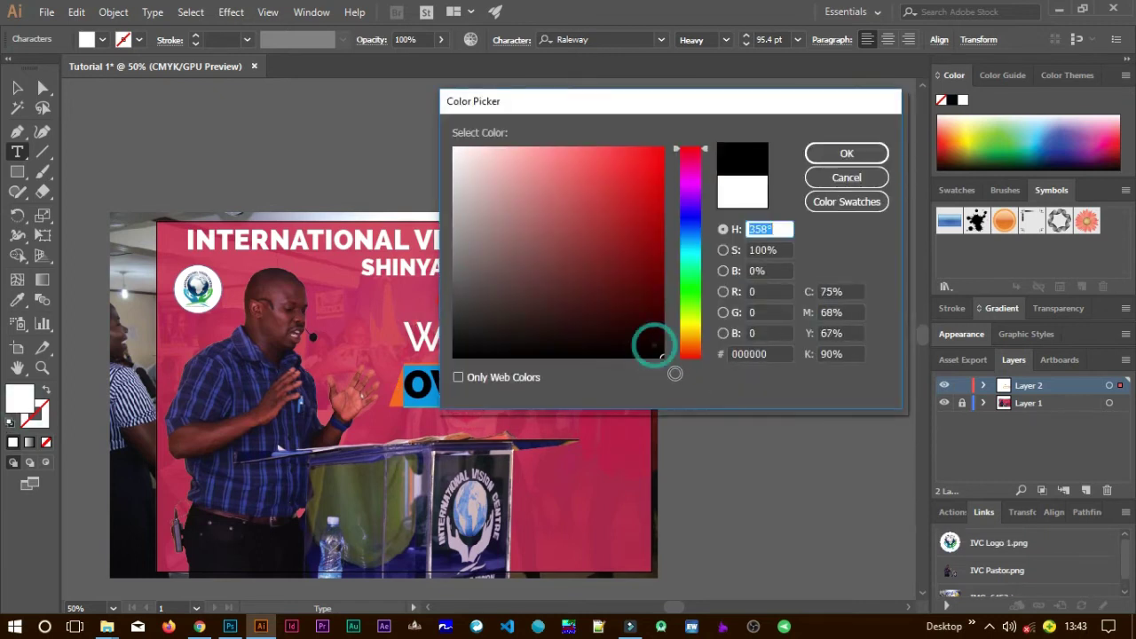
click(821, 154)
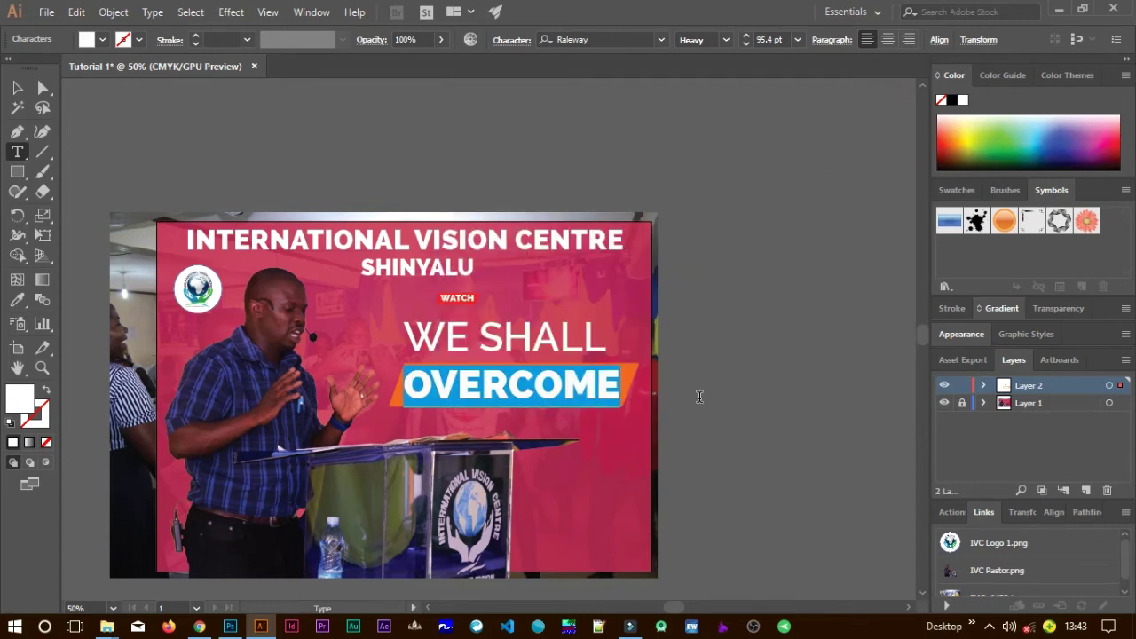
click(17, 87)
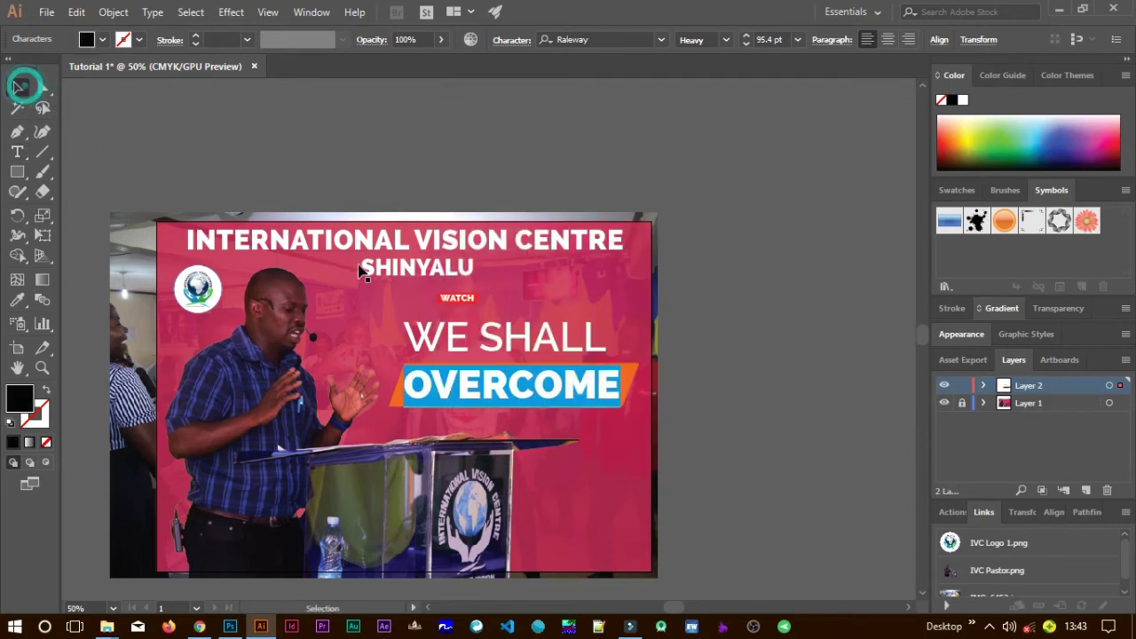
click(802, 453)
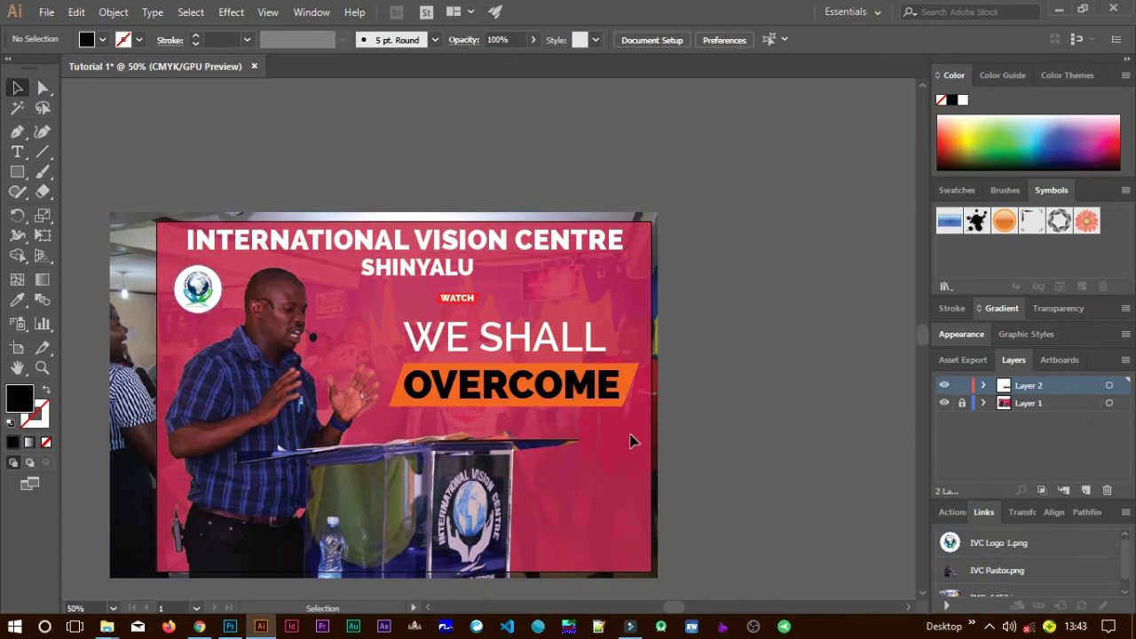
Shrink the WE SHALL OVERCOME heading and move it up and to the right.
click(525, 348)
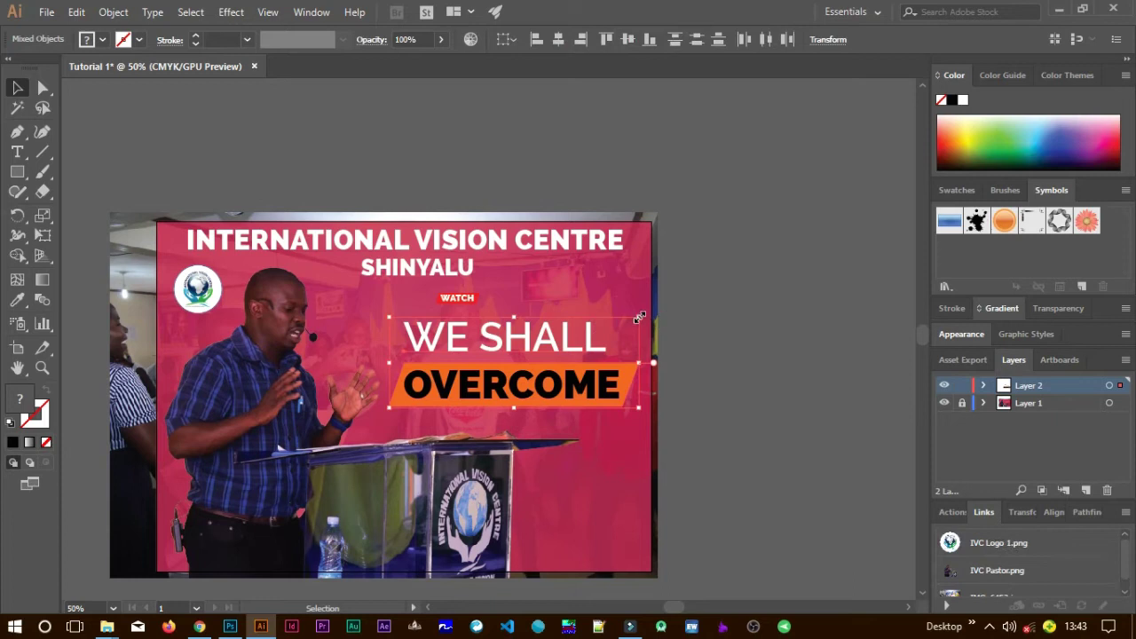
drag(639, 318, 611, 337)
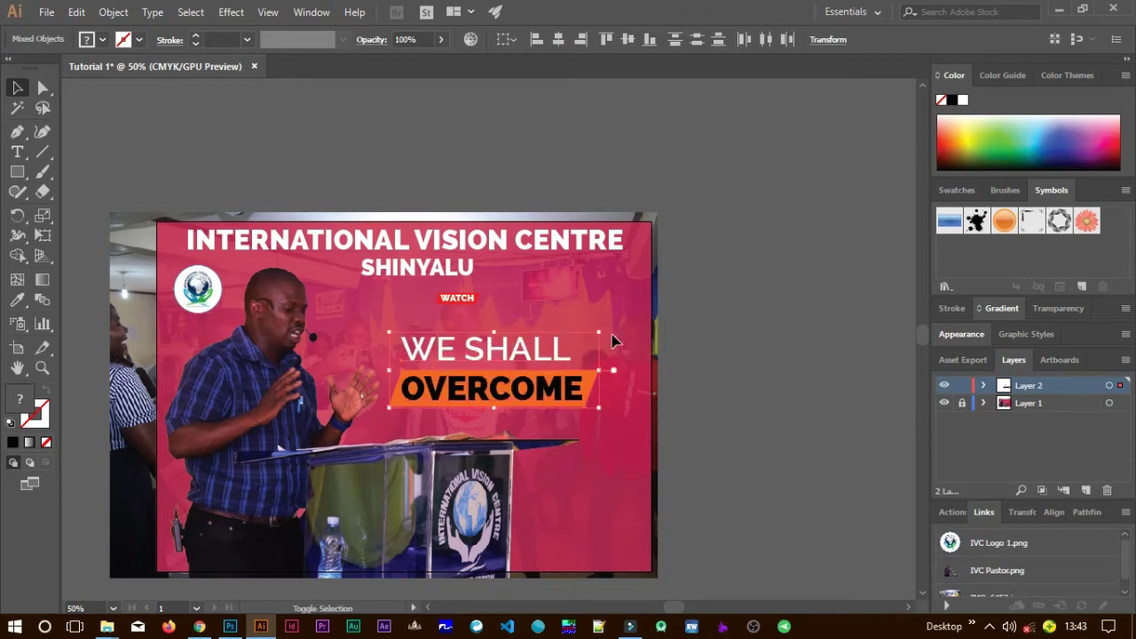
drag(576, 389, 606, 369)
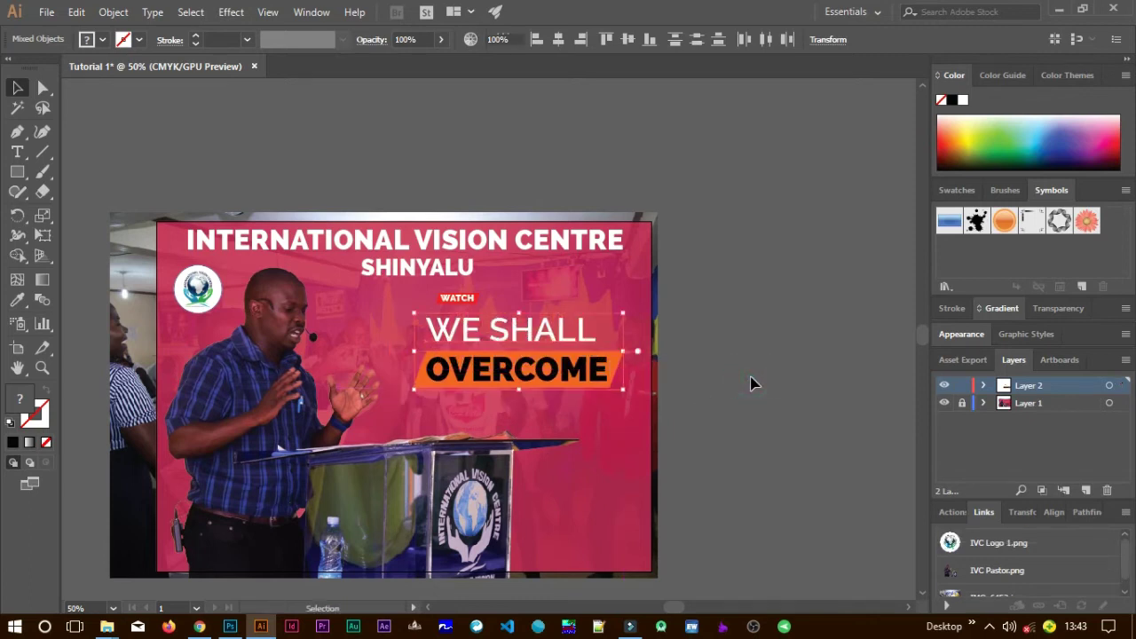
click(750, 384)
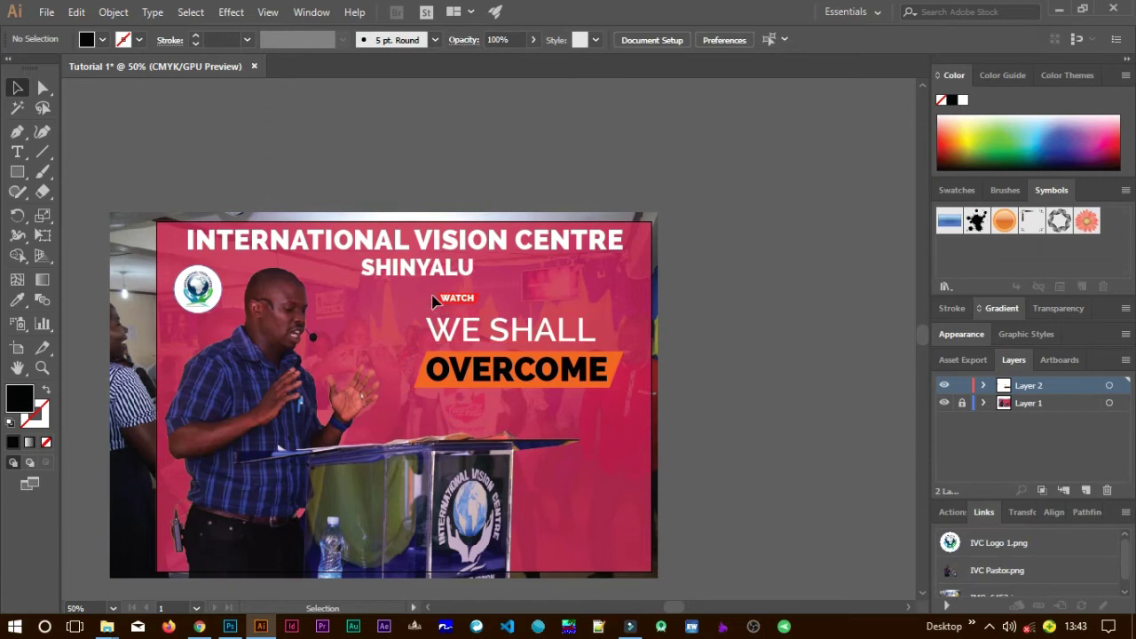
Move the WATCH label right so it sits centred above the heading.
click(432, 296)
click(453, 302)
drag(455, 301, 536, 303)
click(731, 440)
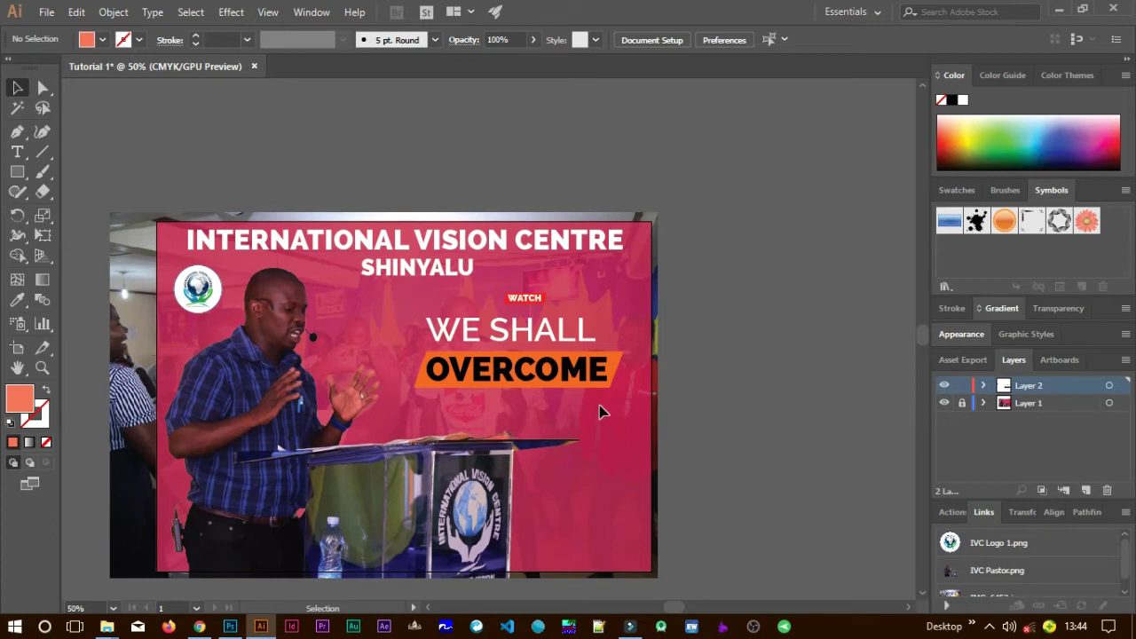
Scale the WE SHALL OVERCOME heading and orange banner up to about 542 × 197 px.
click(527, 340)
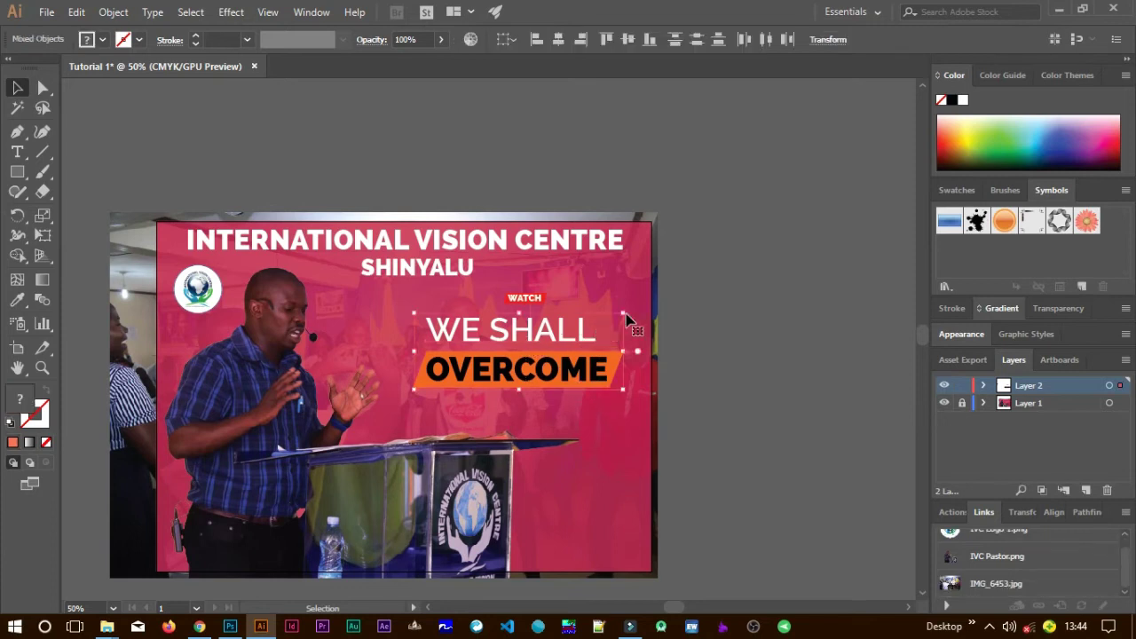
mouse_move(625, 313)
mouse_down()
mouse_move(658, 304)
mouse_move(643, 306)
mouse_up()
click(670, 418)
click(17, 151)
Add a byline with the preacher's name under OVERCOME and enlarge it to 30.62 pt.
click(428, 411)
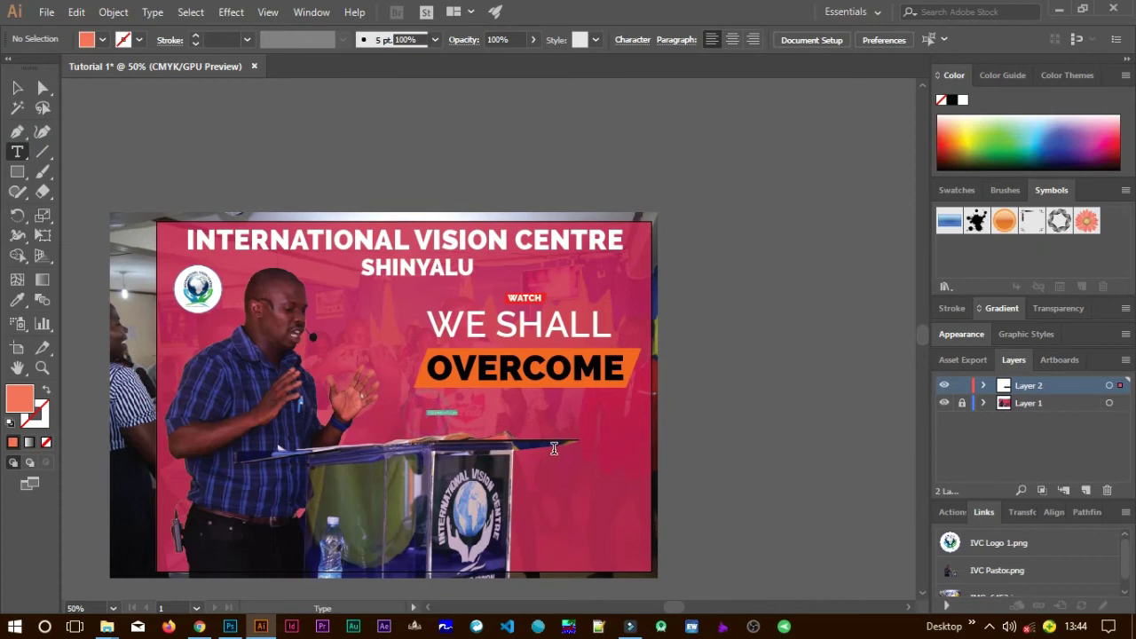
key(BackSpace)
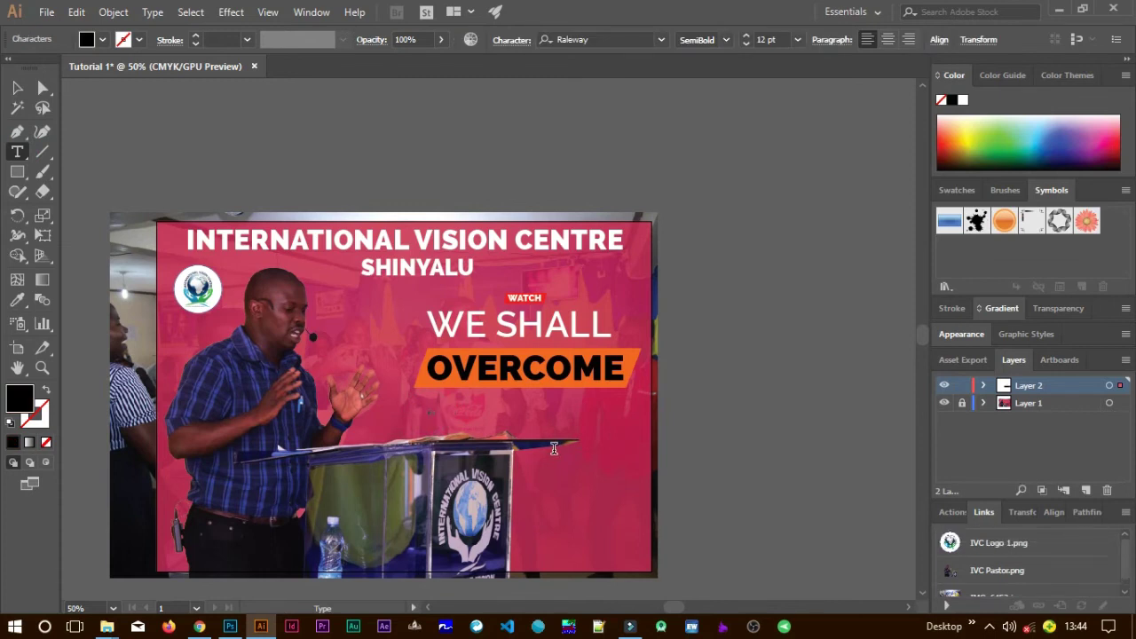
click(17, 87)
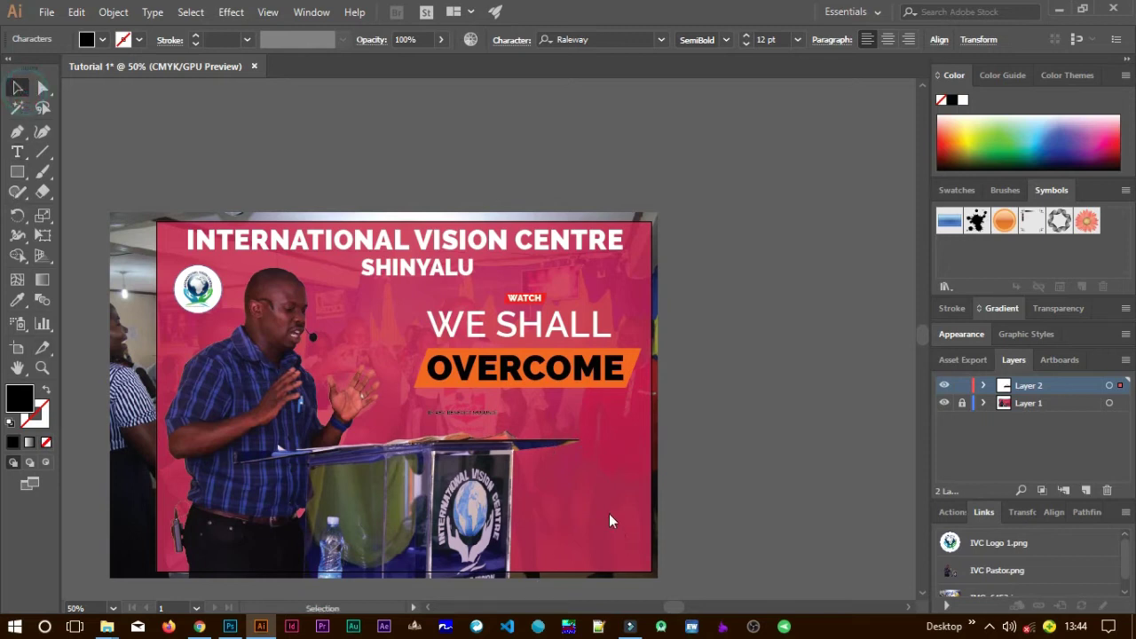
click(493, 411)
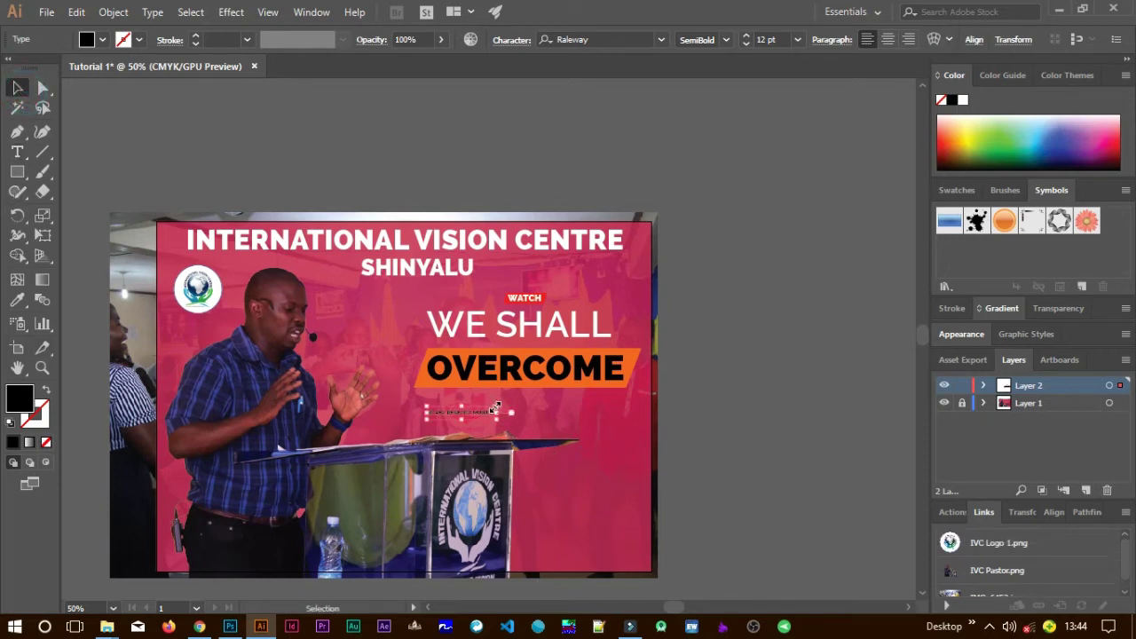
drag(495, 408, 607, 377)
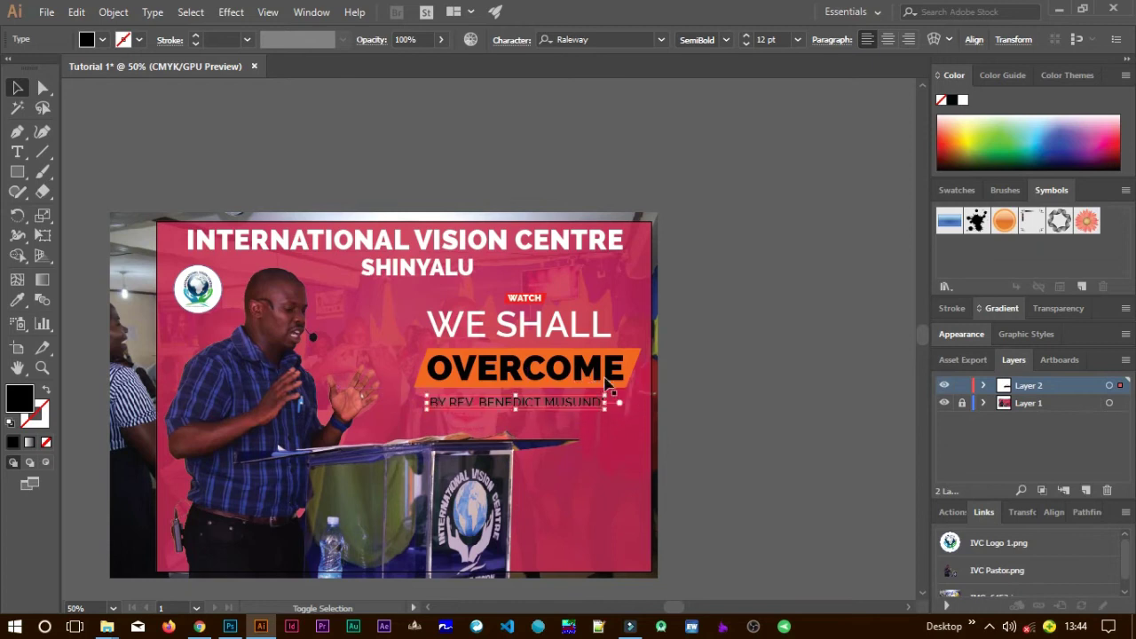
Make the byline white (FFFFFF) and nudge it neatly beneath the banner.
double_click(18, 399)
mouse_move(525, 295)
mouse_down()
mouse_move(475, 177)
mouse_move(433, 130)
mouse_up()
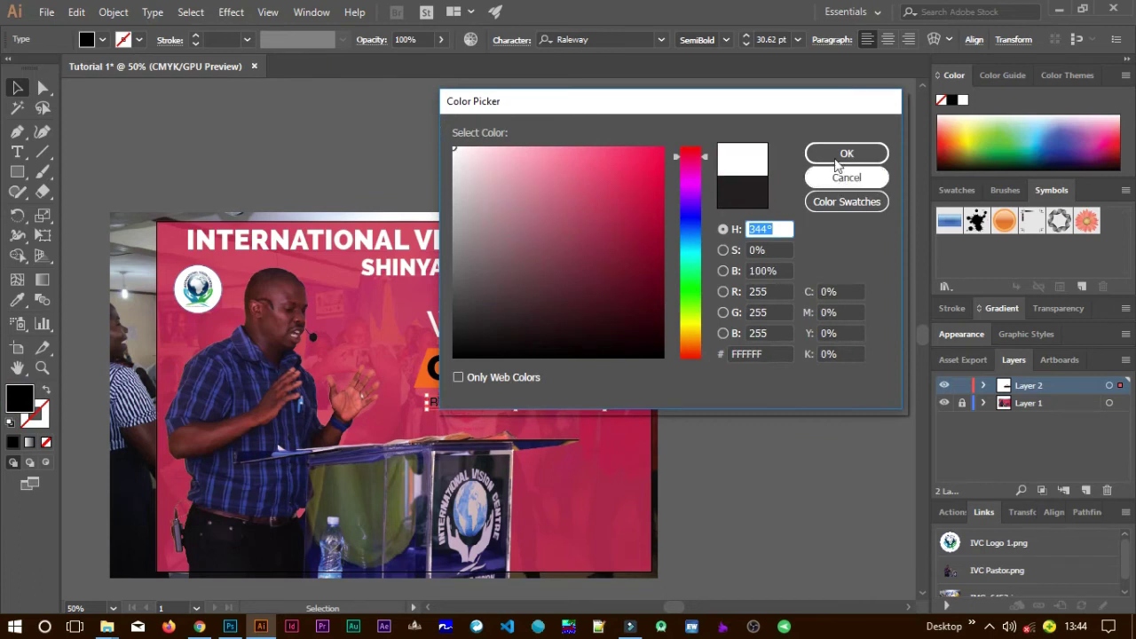
click(842, 154)
click(749, 442)
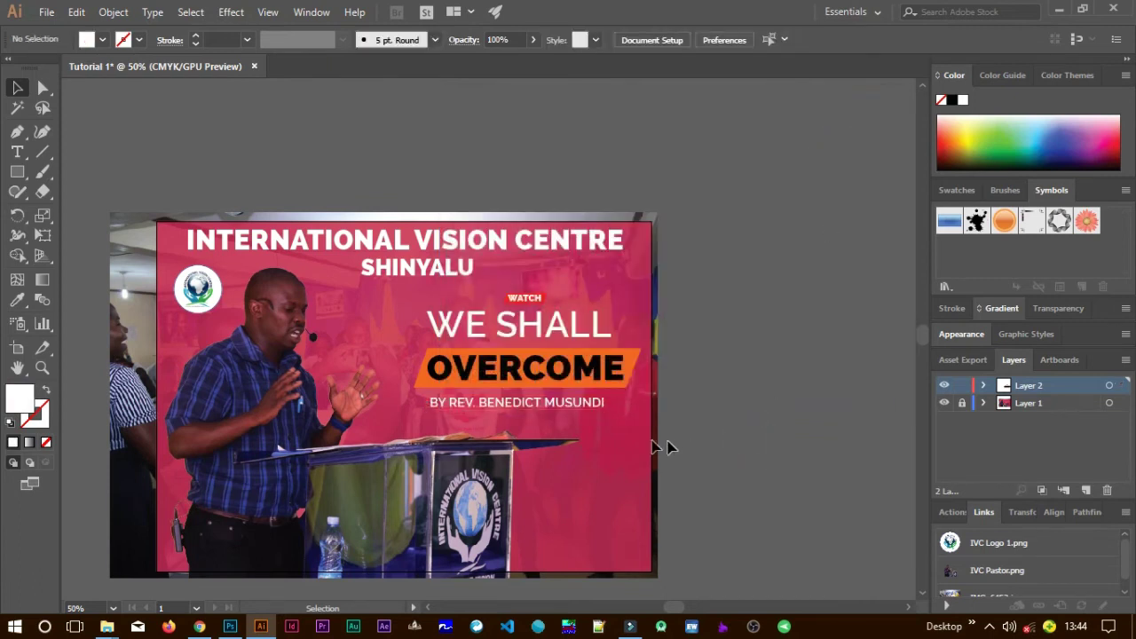
drag(582, 404, 586, 406)
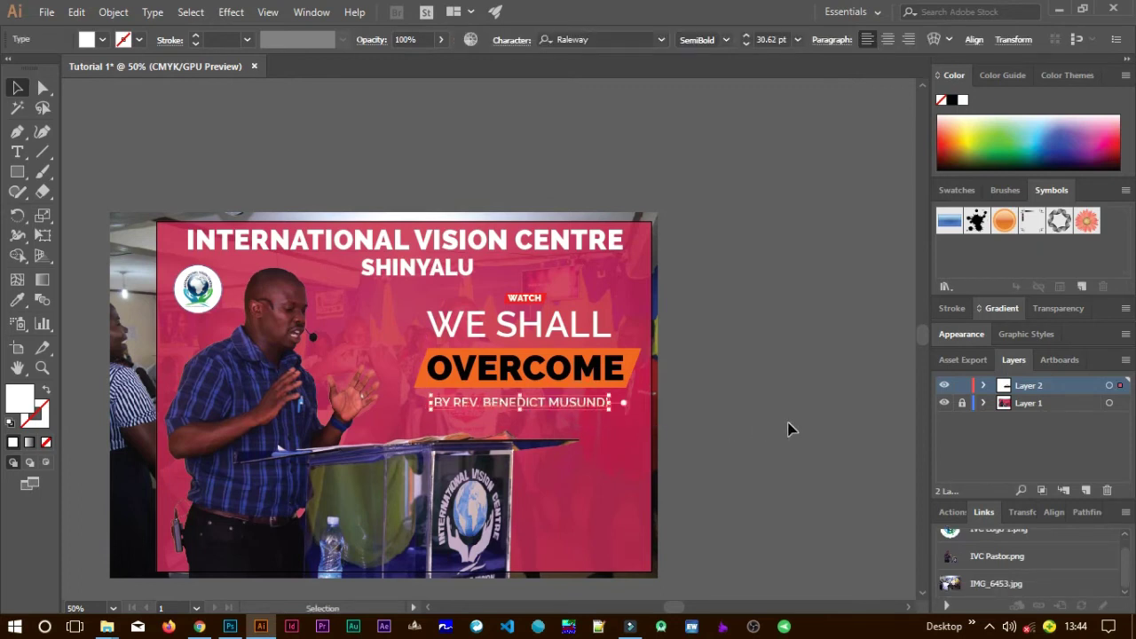
key(Up)
key(Up)
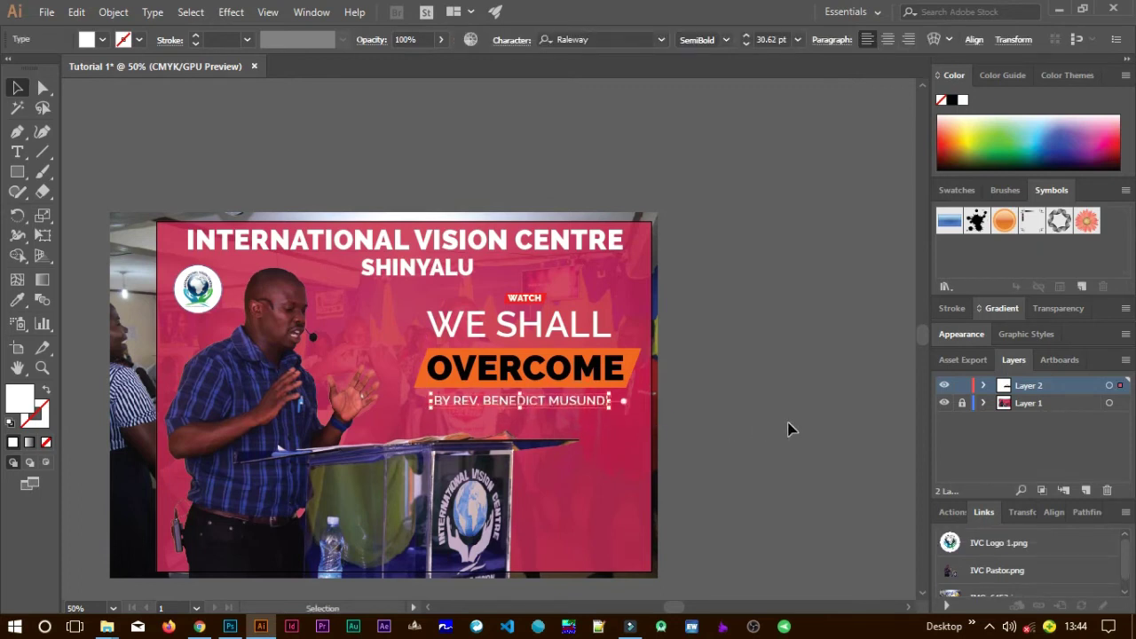
click(711, 454)
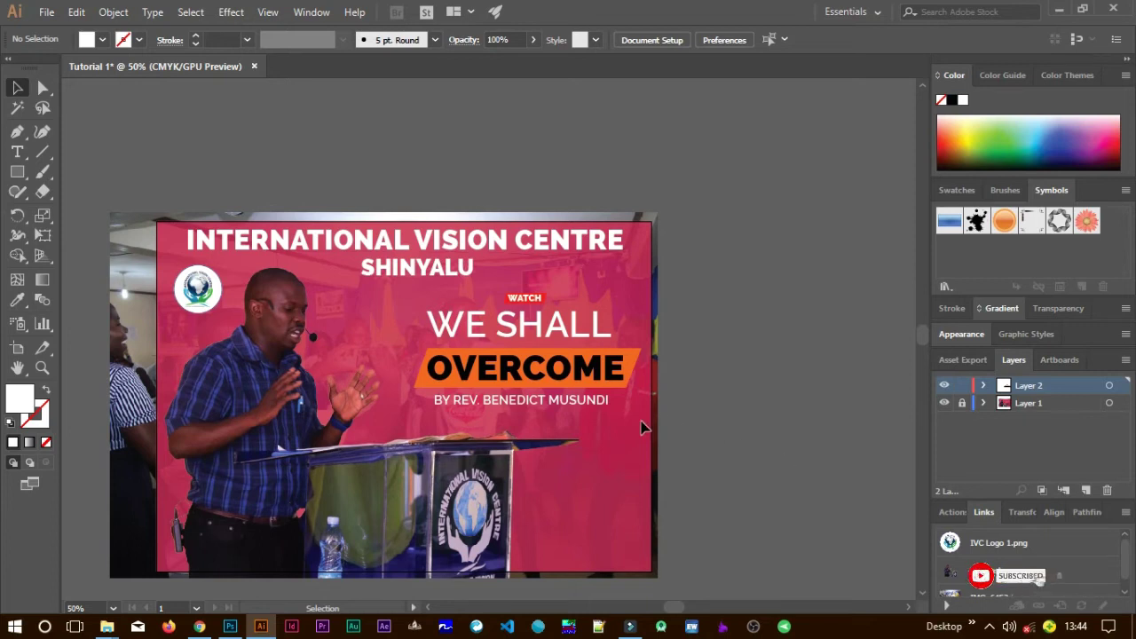
Nudge the WATCH and WE SHALL OVERCOME title block upward, then select the preacher byline.
click(519, 294)
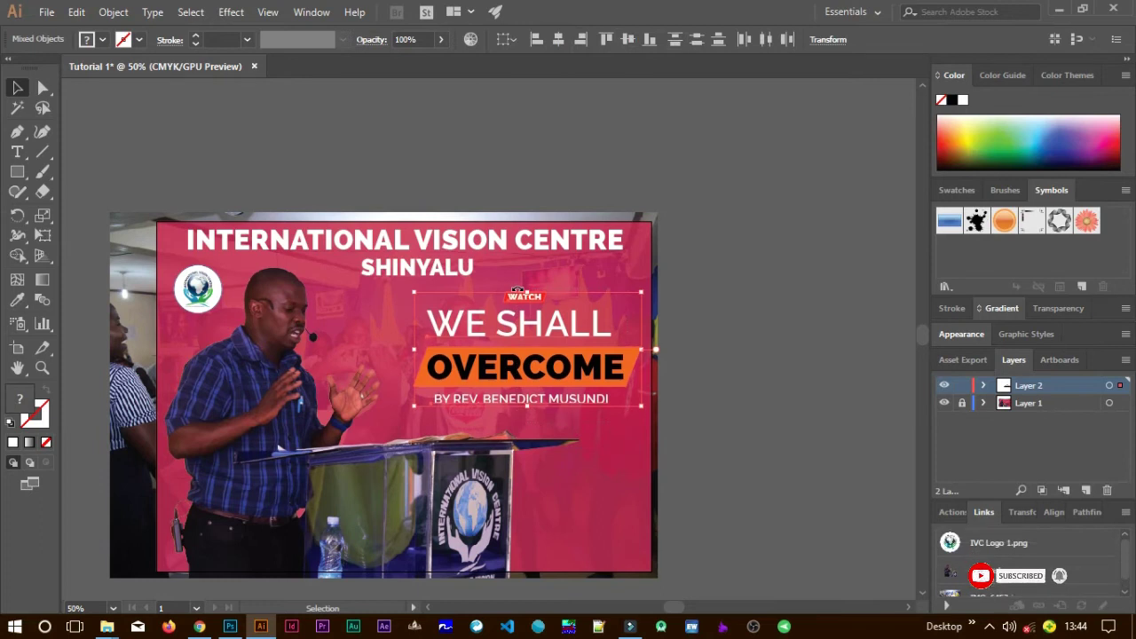
key(Up)
key(Up)
key(Up)
key(Up)
key(Up)
key(Up)
key(Up)
key(Up)
key(Up)
key(Up)
key(Up)
key(Up)
key(Up)
key(Up)
key(Up)
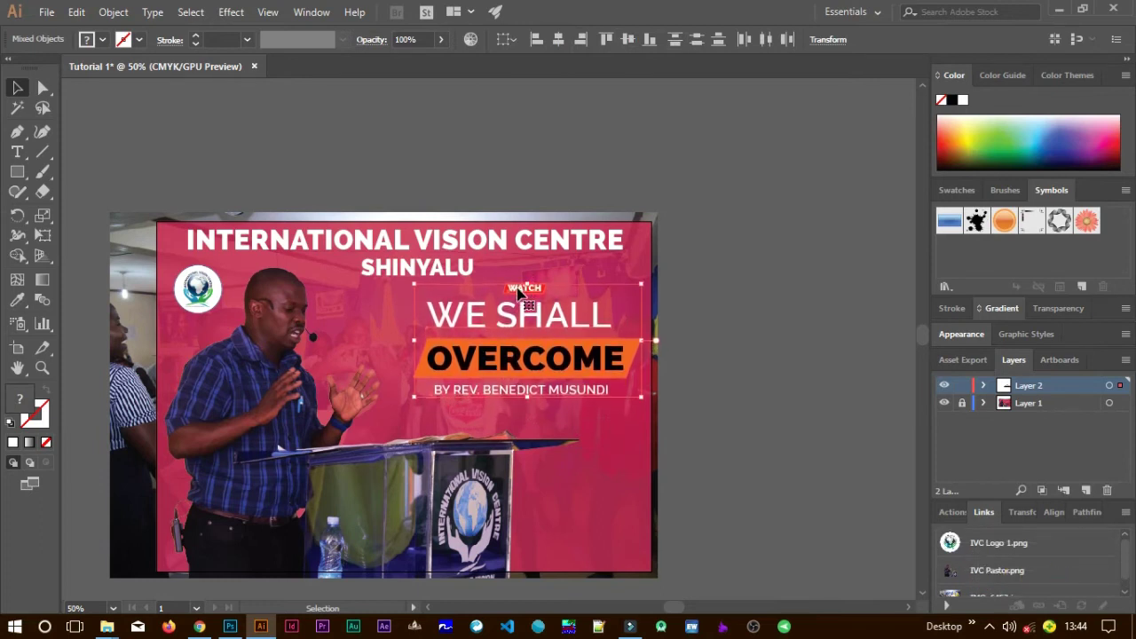
click(612, 458)
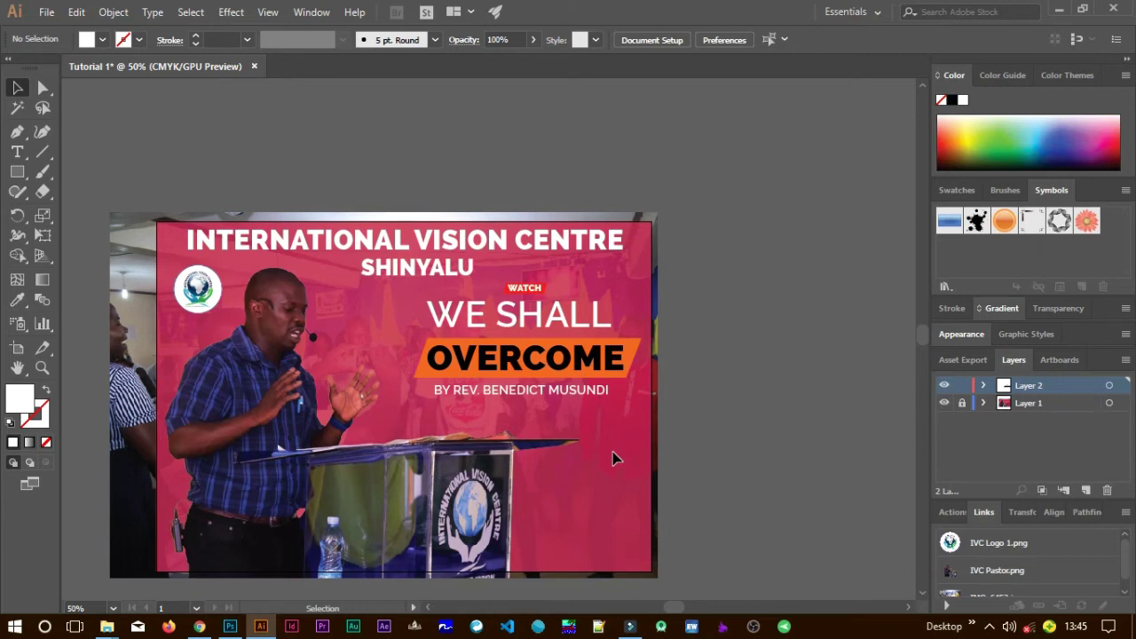
click(545, 396)
click(586, 390)
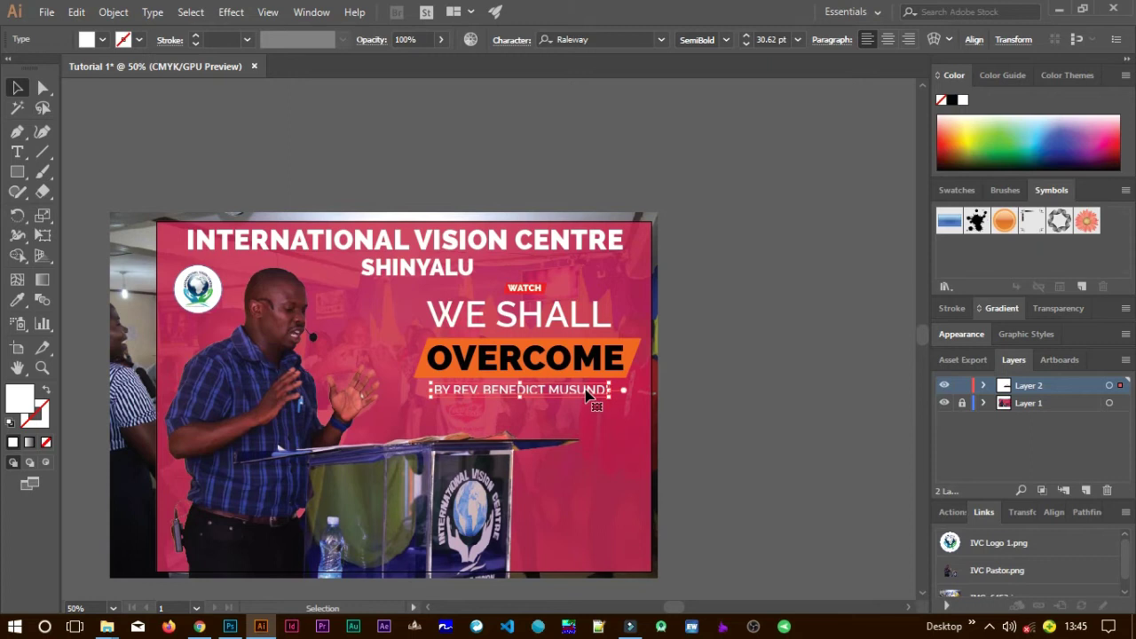
Duplicate the byline just below it and replace its text with 'ECC 11:6'.
drag(586, 393, 584, 413)
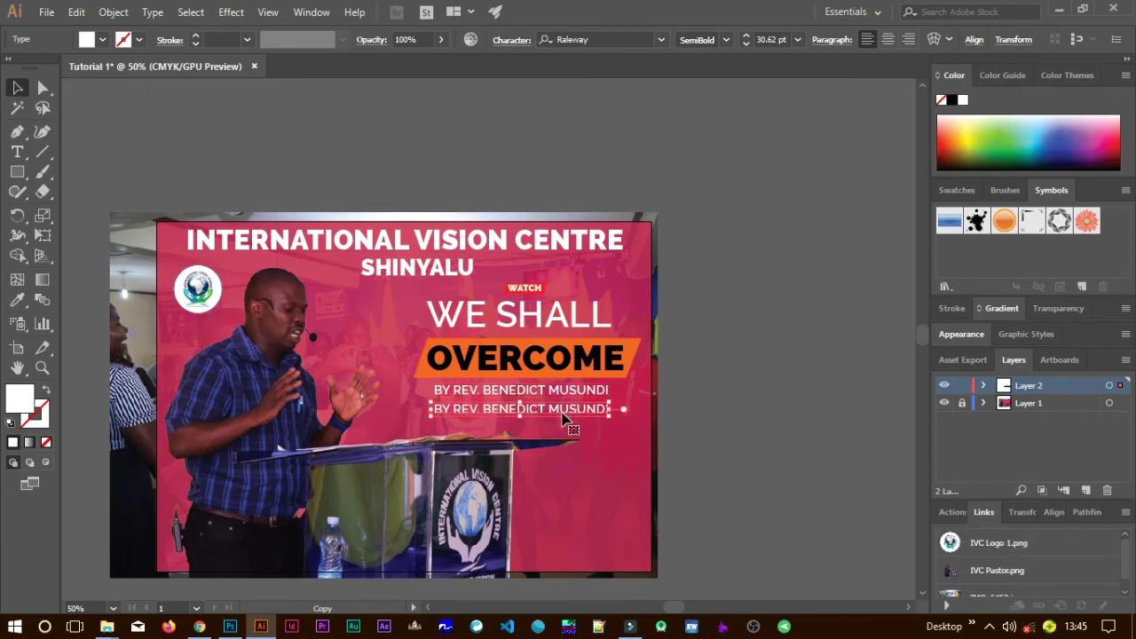
key(t)
key(ctrl+shift+a)
key(ctrl+a)
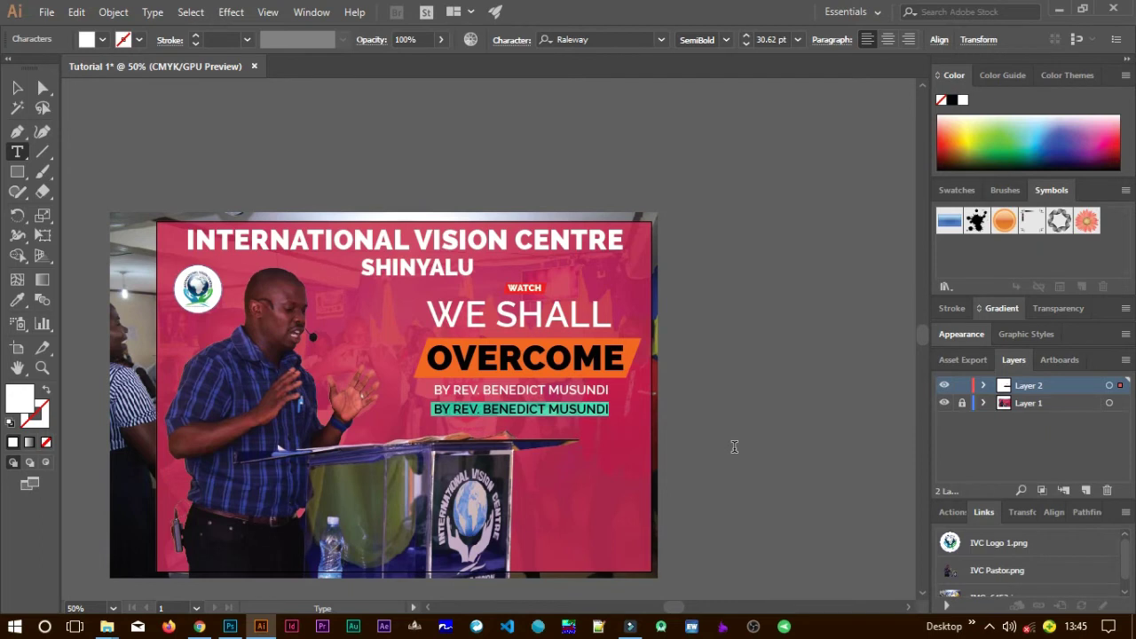
text(ECC)
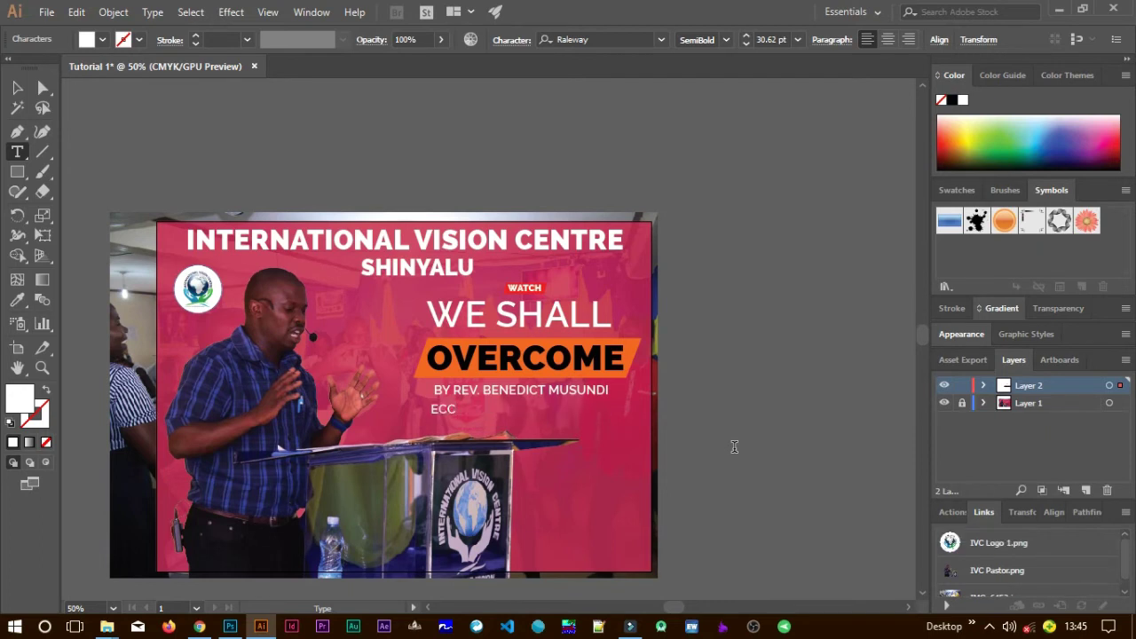
text( 11:6)
Prefix the copy with 'VERSE:' and centre the line under the byline.
click(18, 88)
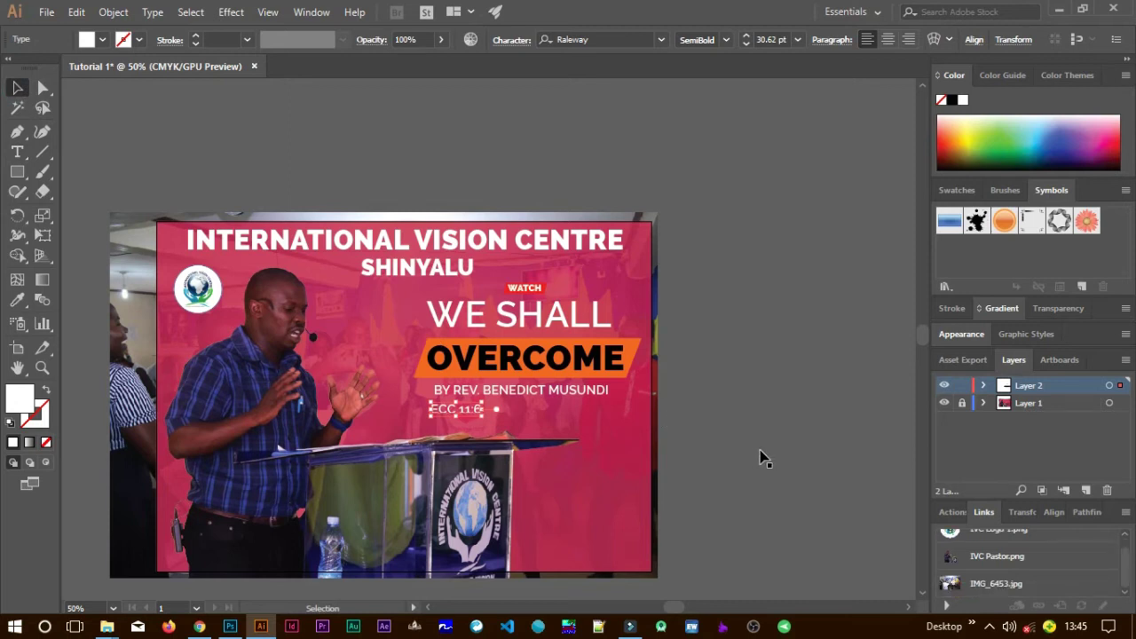
click(505, 423)
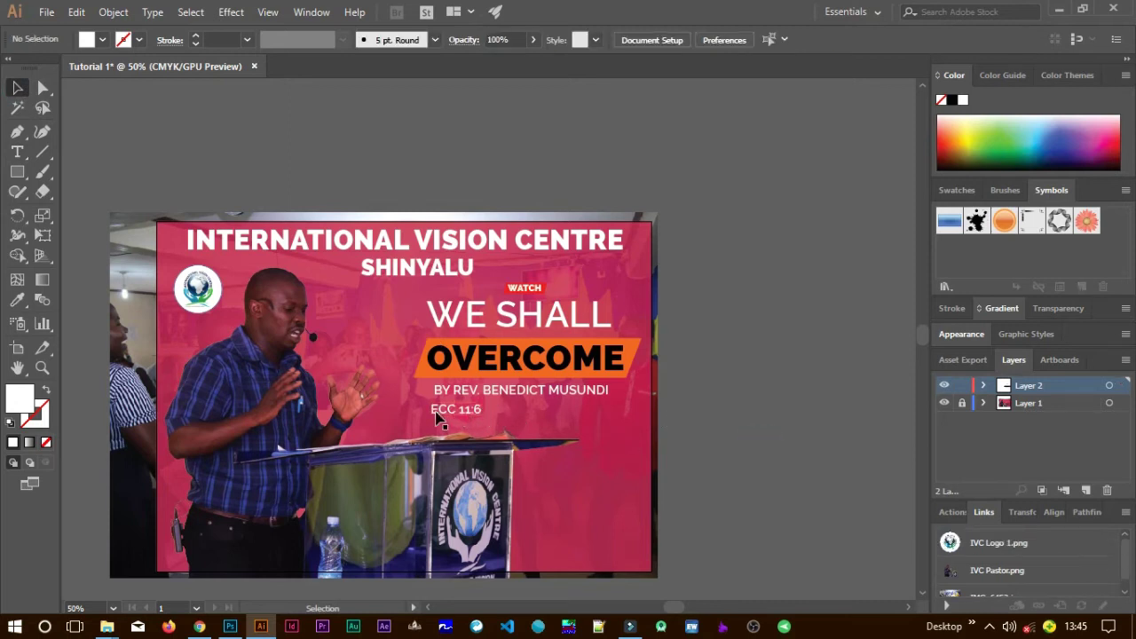
key(t)
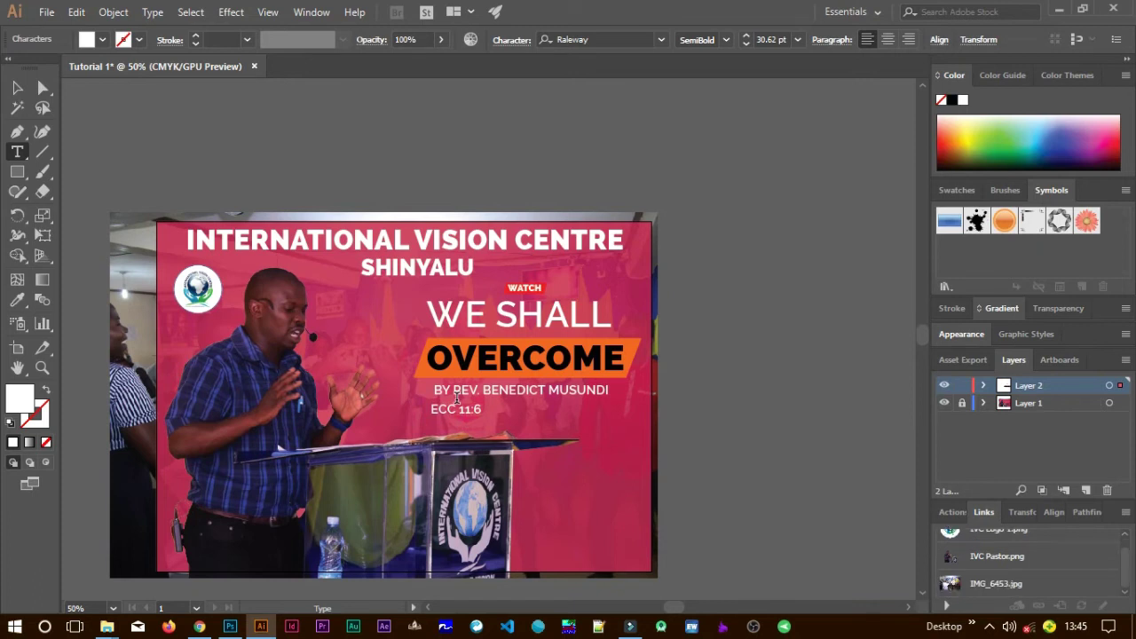
text(V)
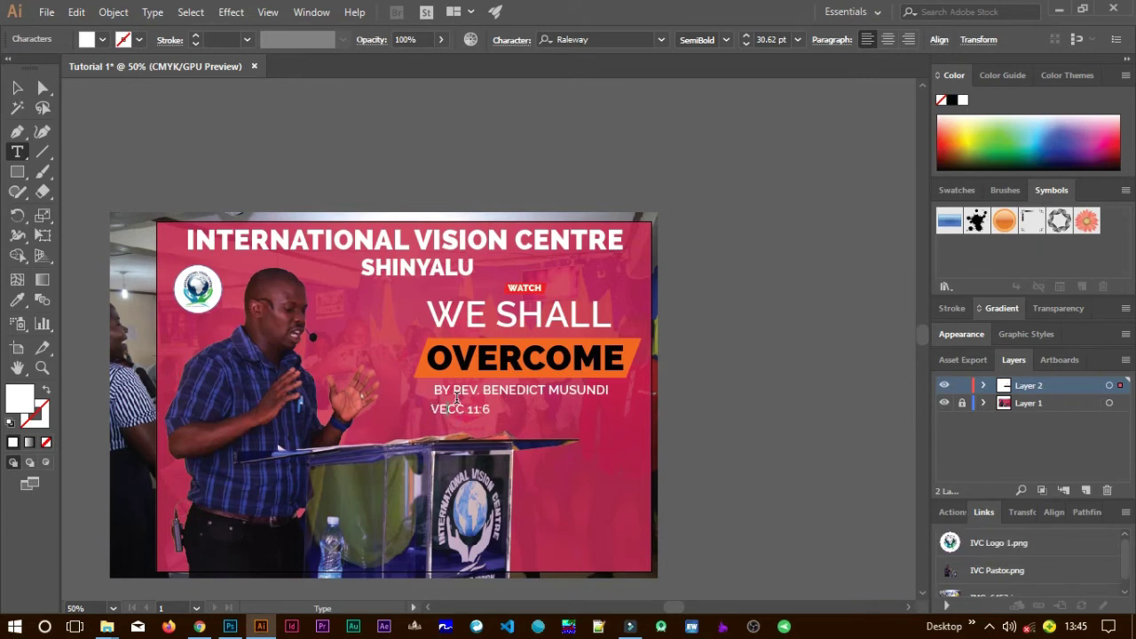
text(ERSE:)
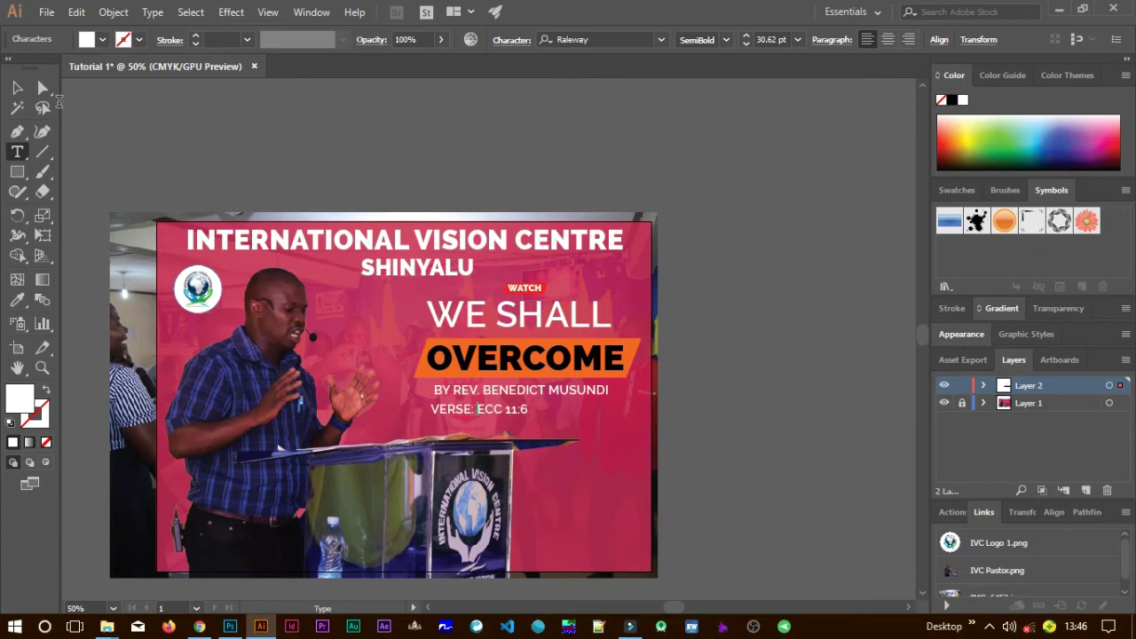
click(17, 87)
drag(505, 412, 539, 411)
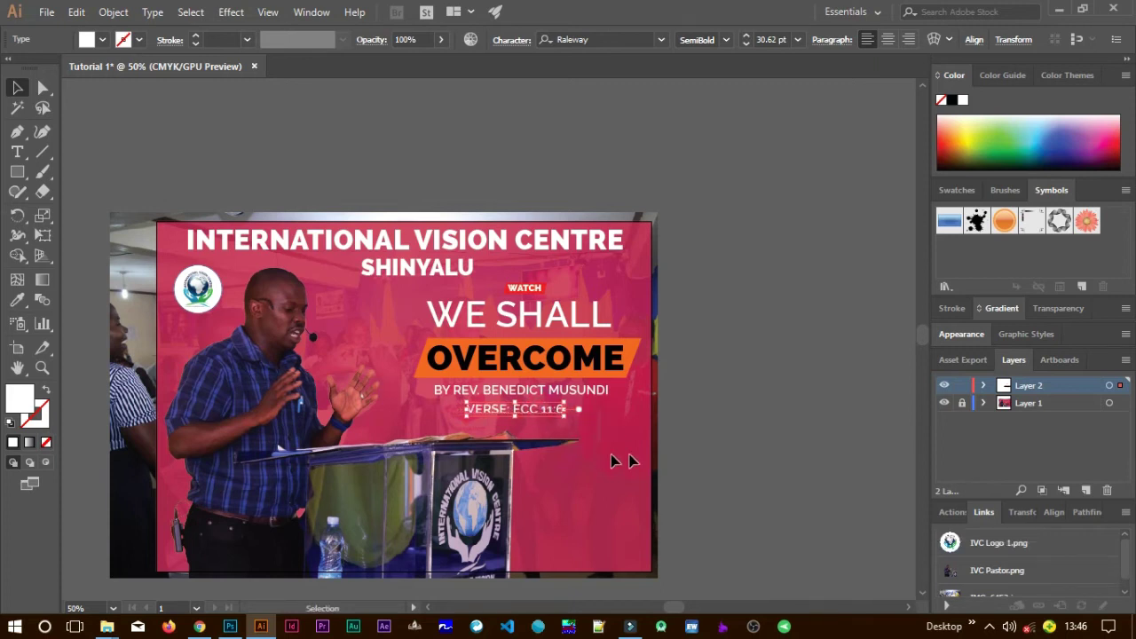
click(636, 510)
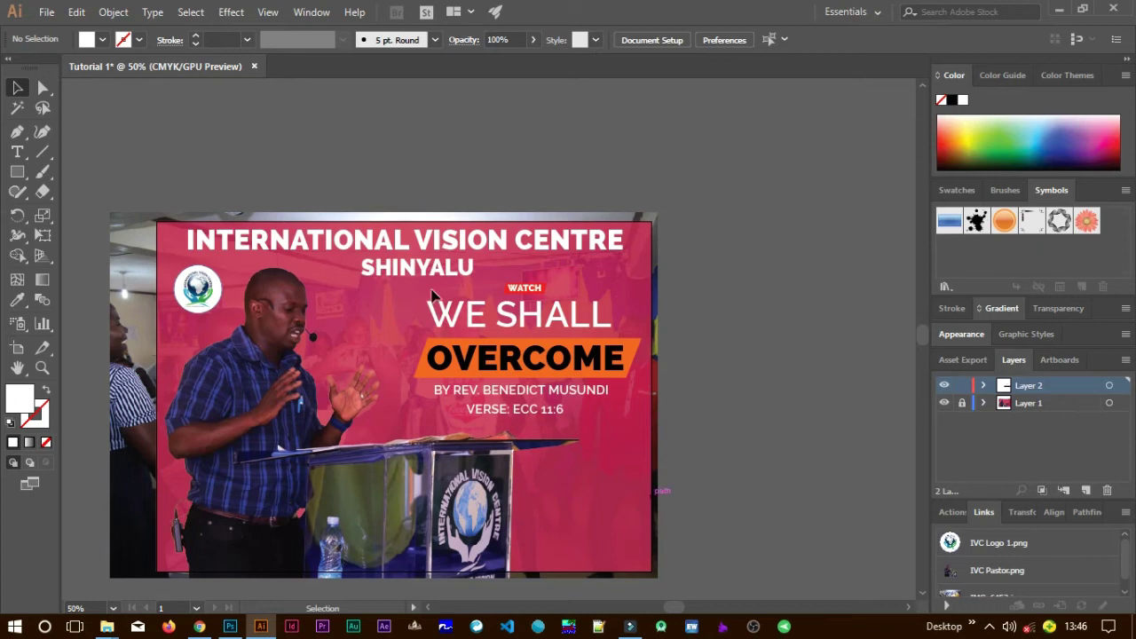
Duplicate the VERSE line to the lower right and clear its text.
click(545, 416)
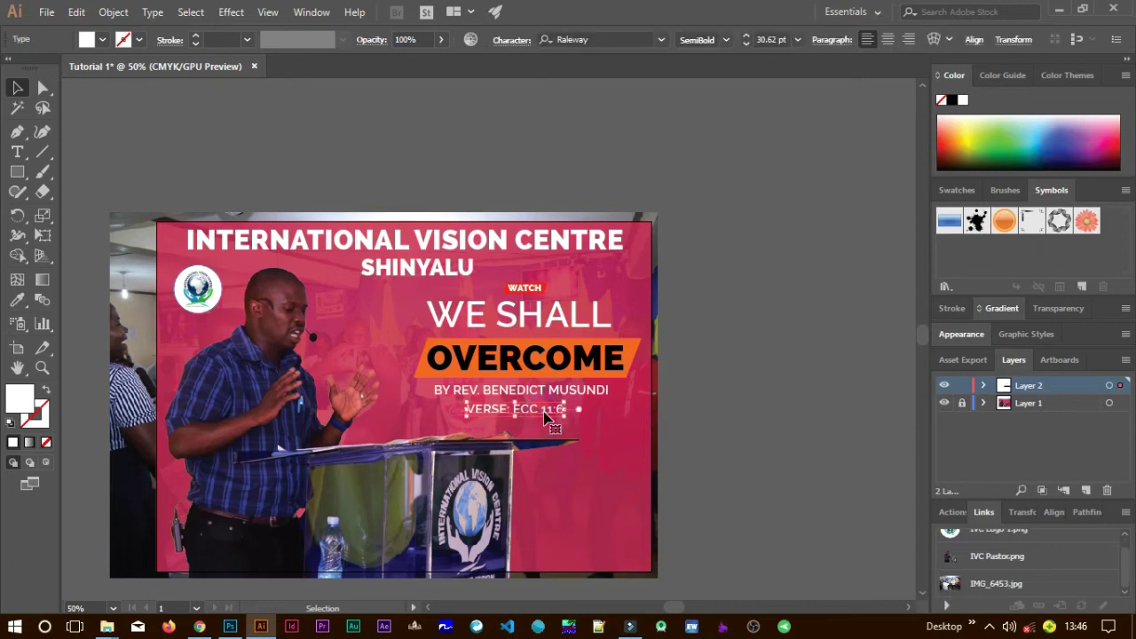
drag(548, 415, 592, 480)
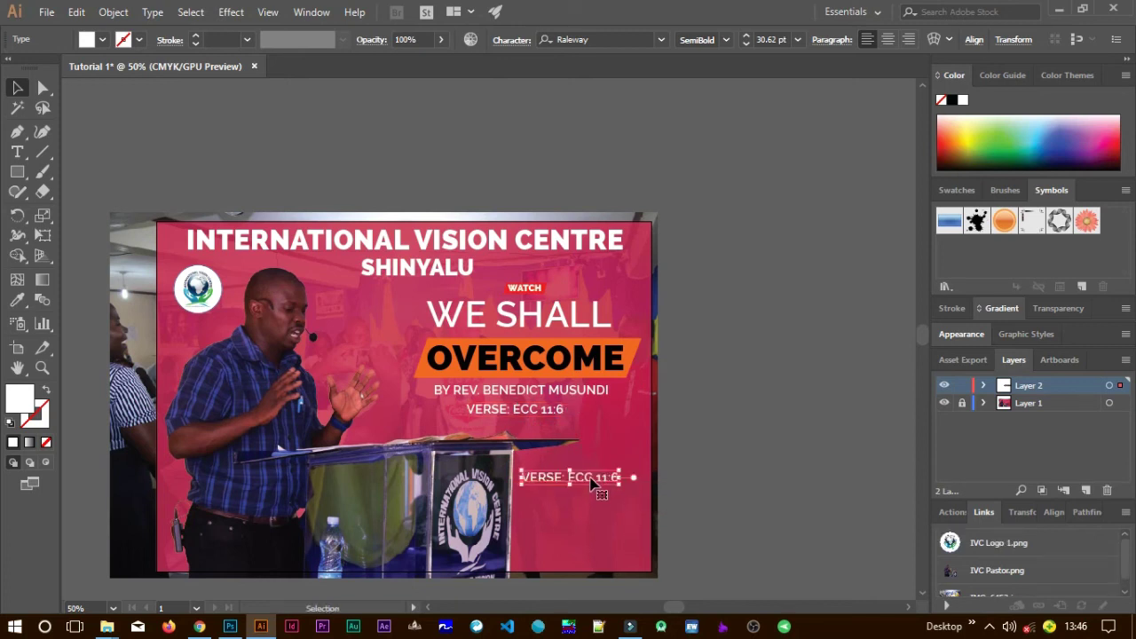
key(t)
click(593, 480)
key(ctrl+a)
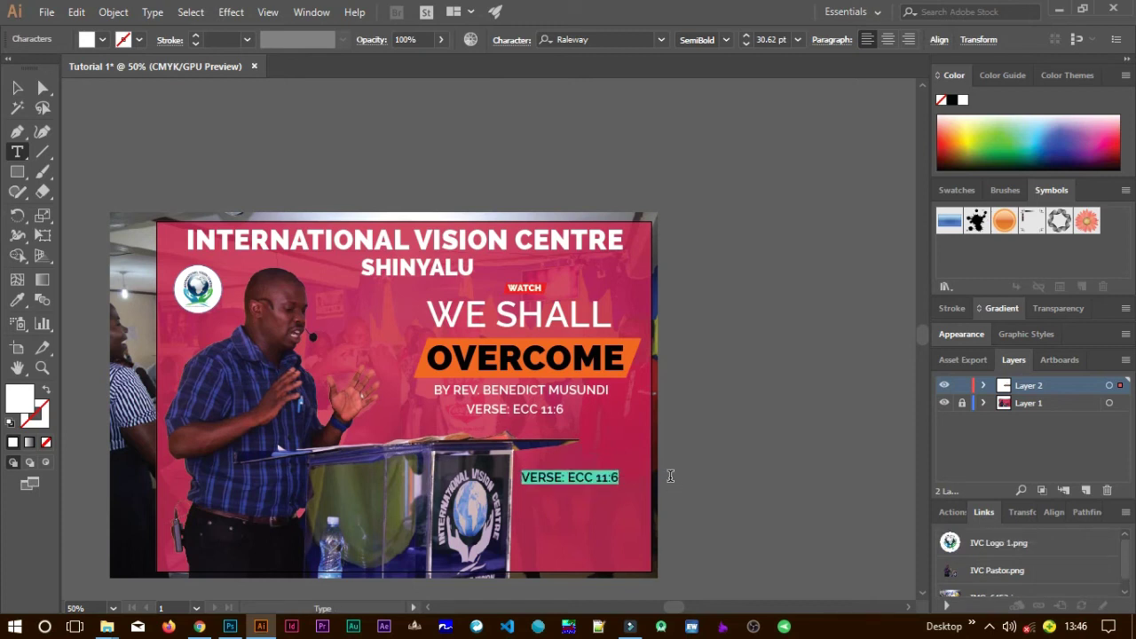
key(BackSpace)
Type the three lines 'TIME', '11:00 AM - 12:00 PM' and 'EST'.
text(TIME)
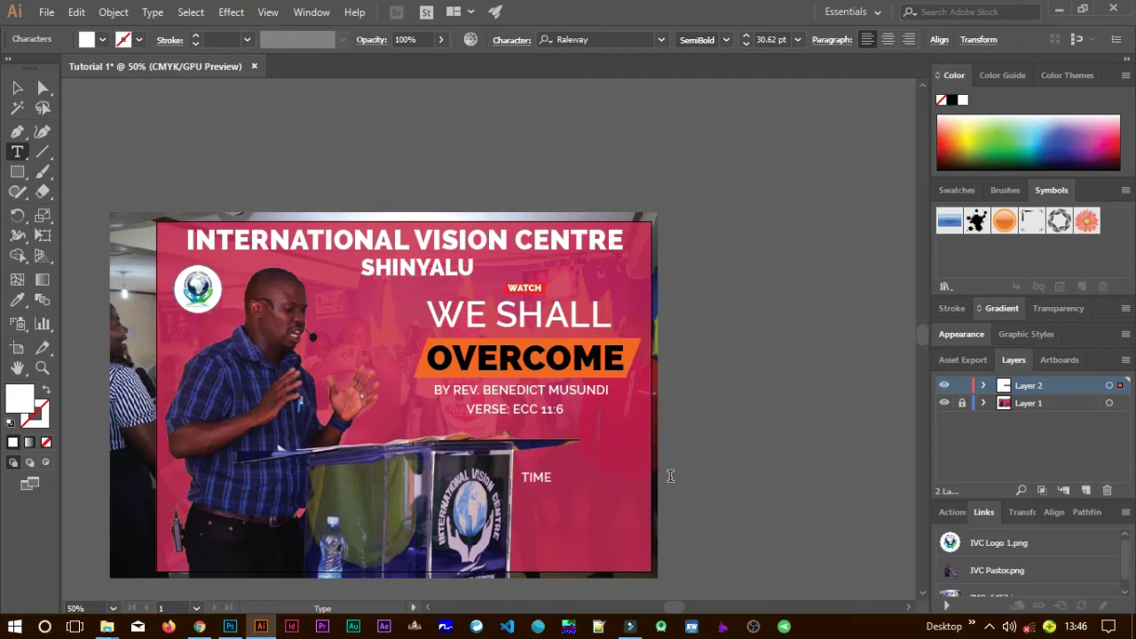
key(Return)
text(11:00 AM - 12:00 PM)
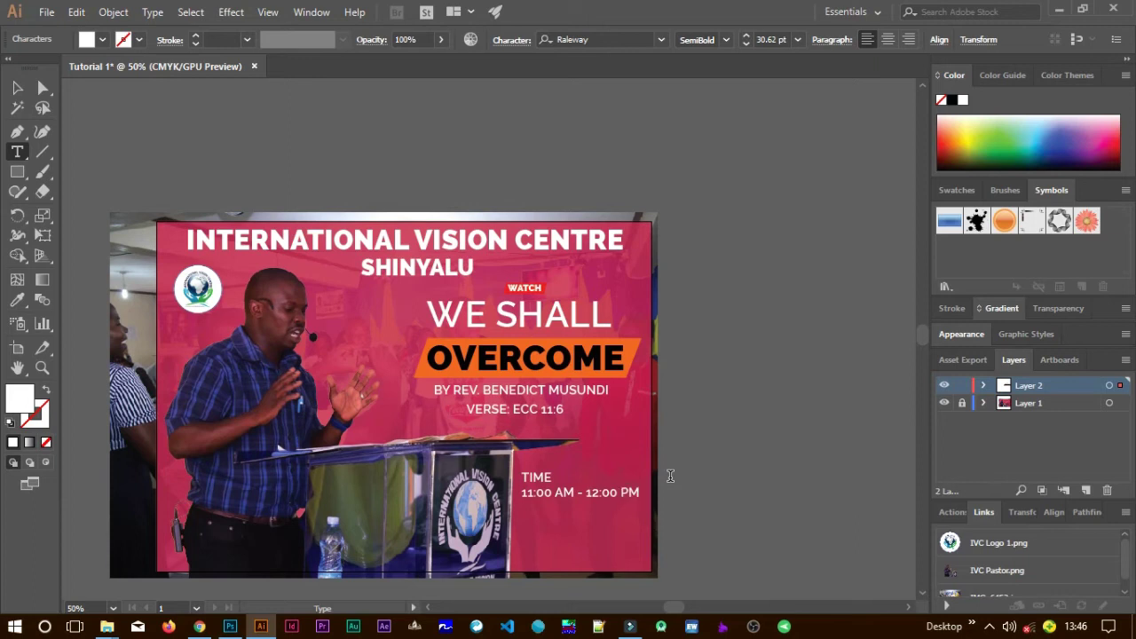
key(Return)
text(EST)
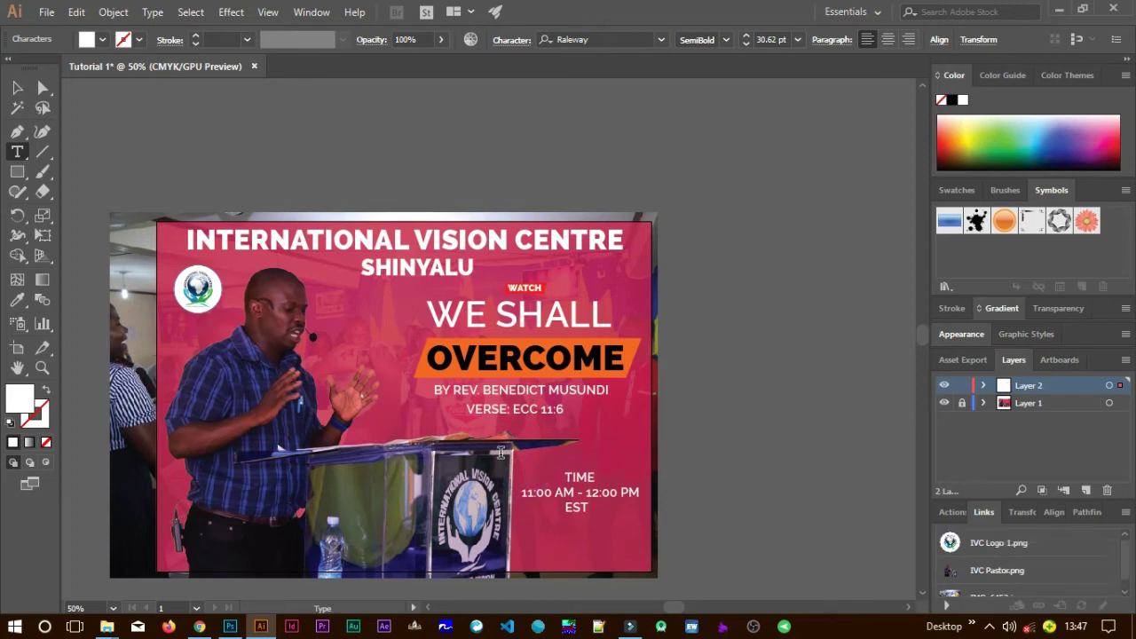
key(BackSpace)
Set the time block to Bold and shrink it to 19.45 pt.
click(23, 95)
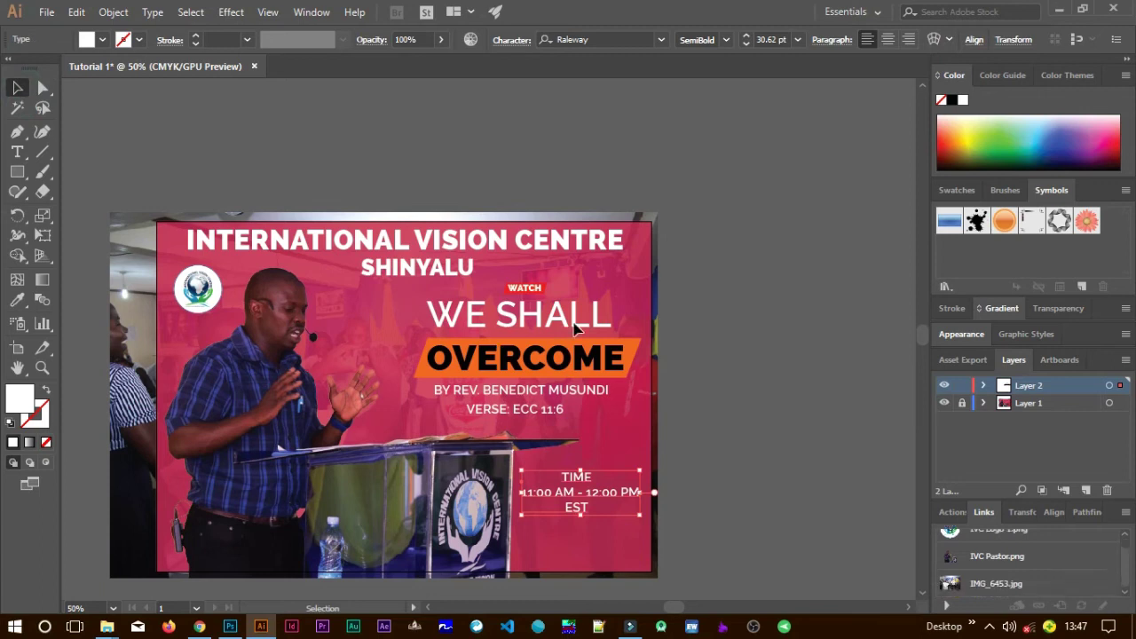
click(726, 39)
click(718, 164)
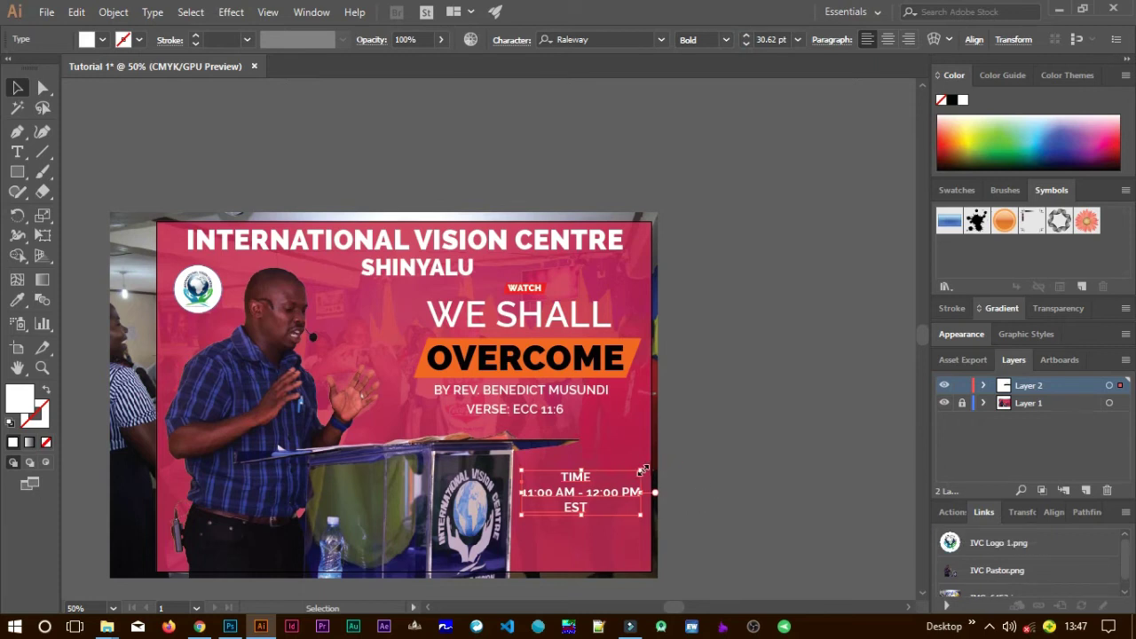
drag(646, 468, 620, 454)
click(769, 499)
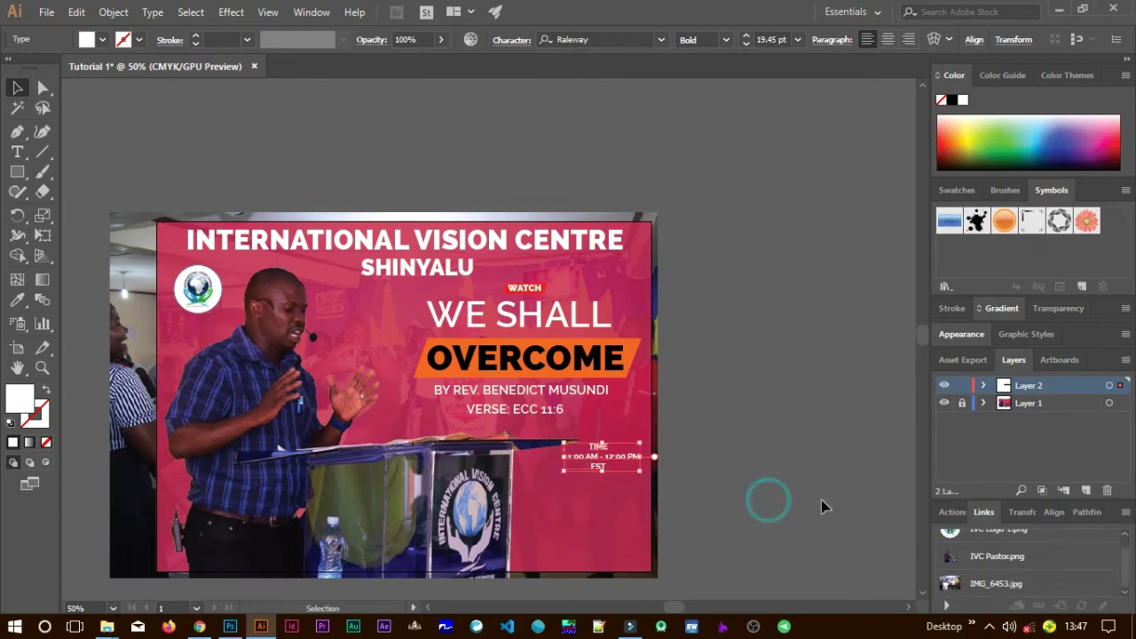
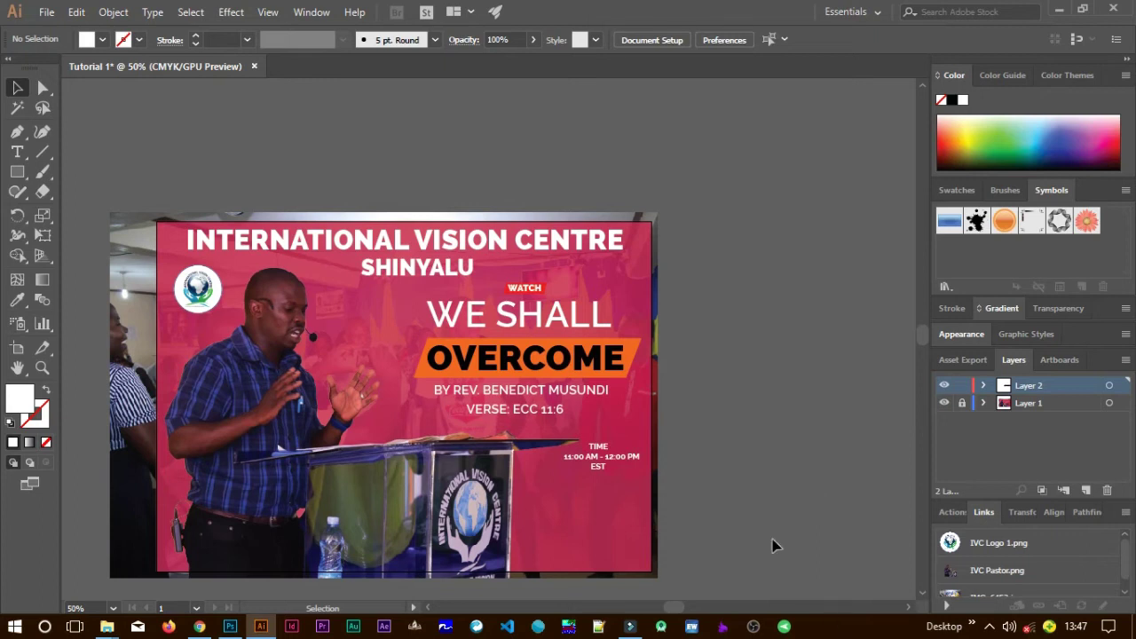
Duplicate the red WATCH banner shape to sit below the TIME text, then zoom to 150%.
click(601, 466)
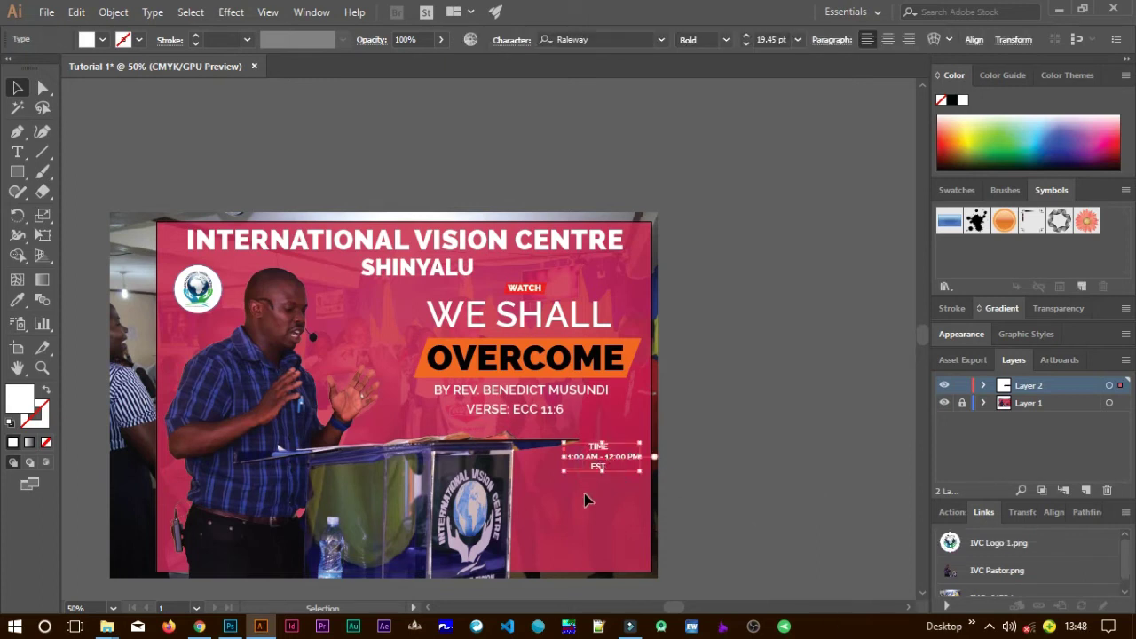
click(582, 492)
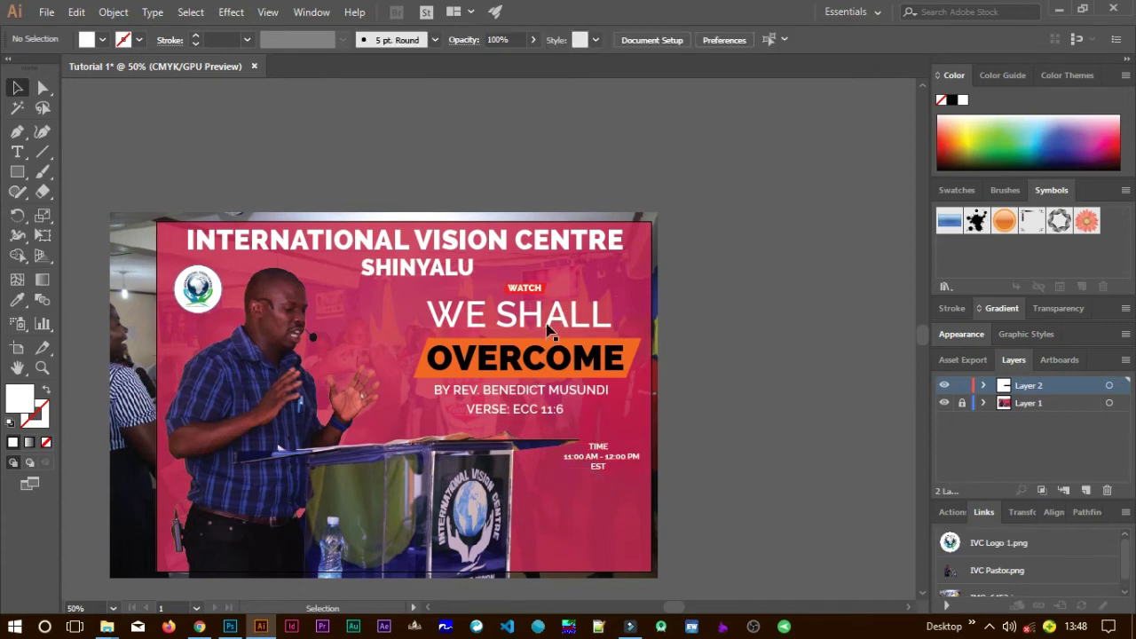
click(546, 290)
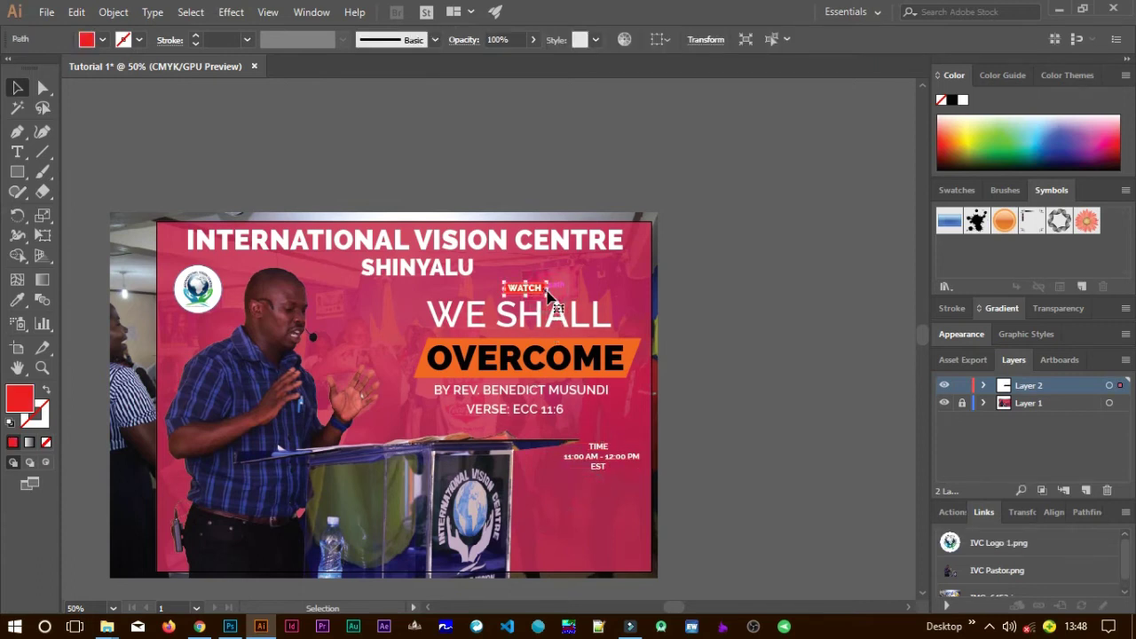
drag(547, 293, 569, 500)
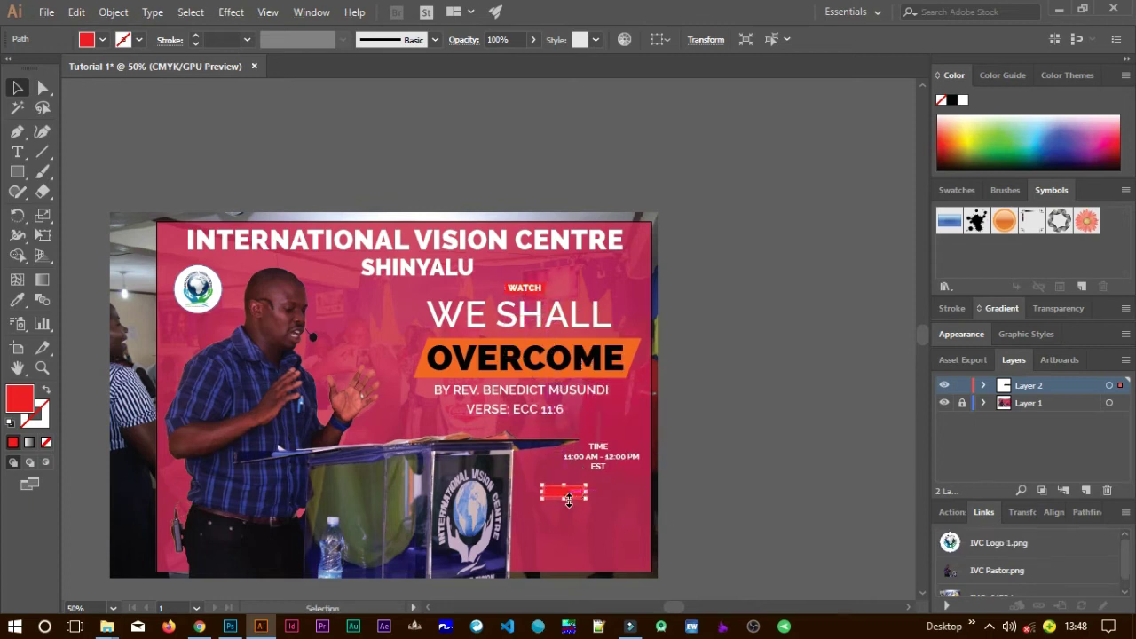
scroll(569, 499, up, 4)
scroll(568, 495, up, 1)
scroll(573, 489, down, 2)
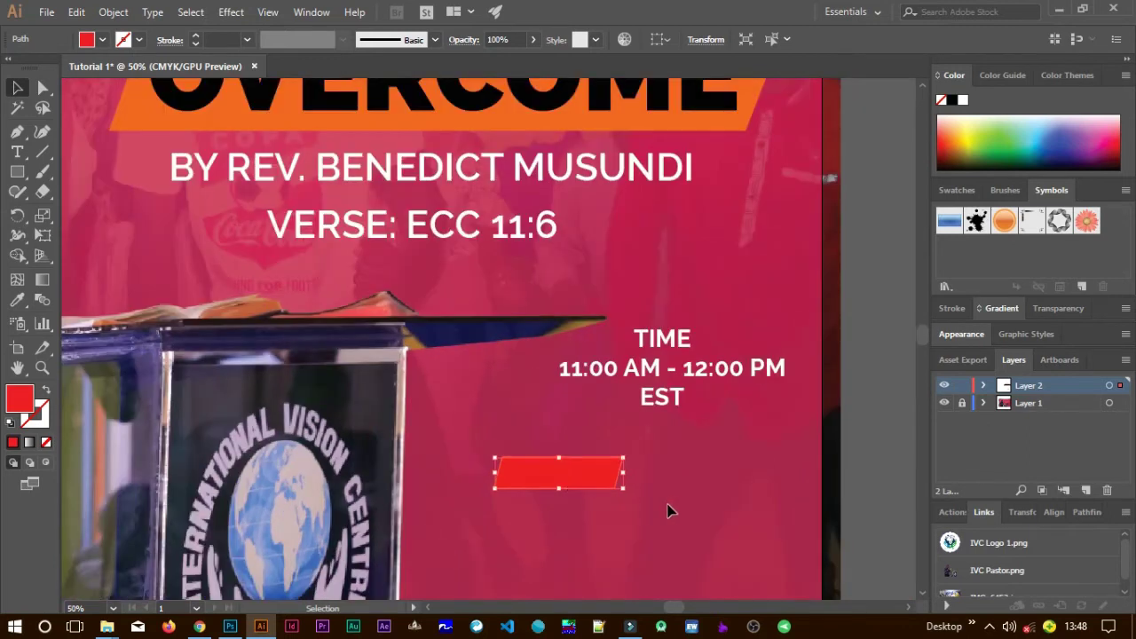
scroll(671, 501, up, 3)
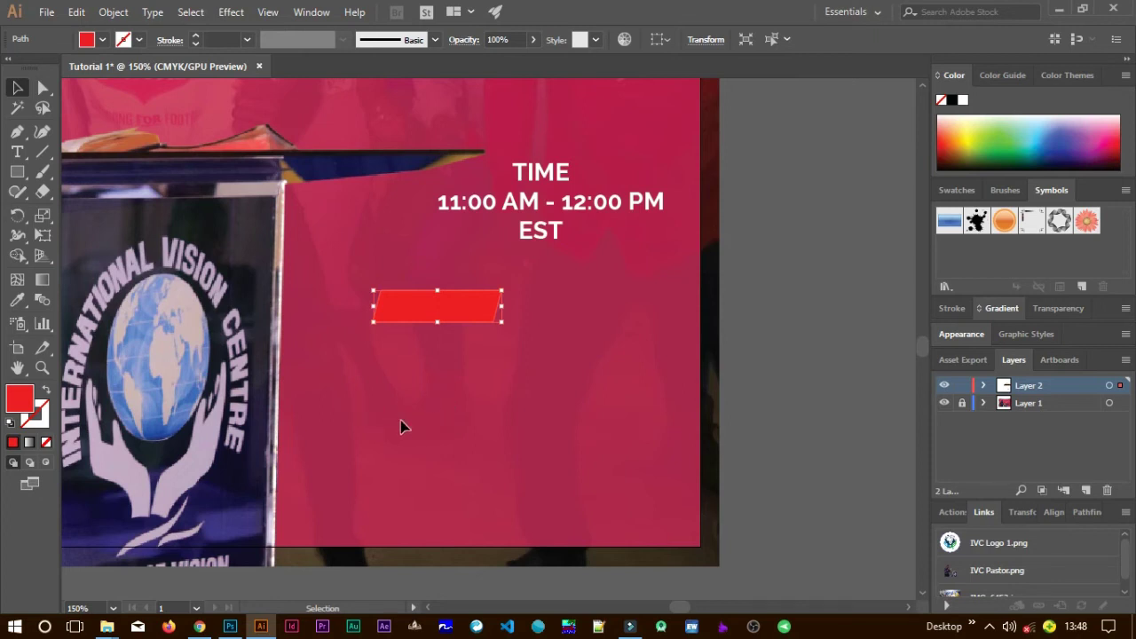
Add a SUNDAY text label and set it in Lato Black.
key(t)
click(415, 395)
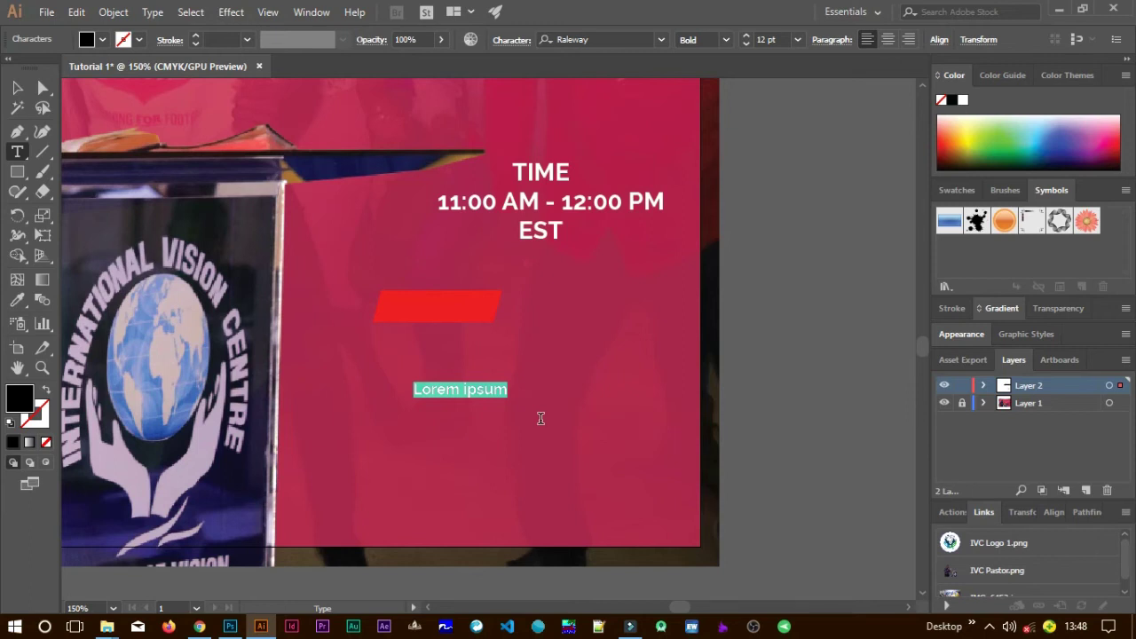
text(S)
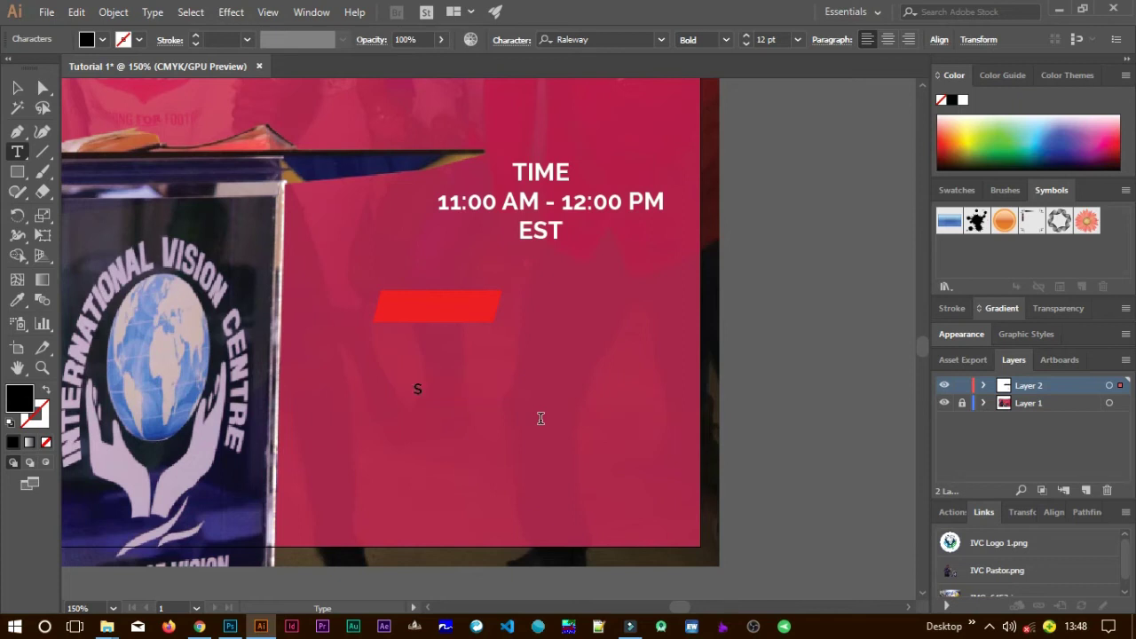
text(UNDAY)
click(18, 87)
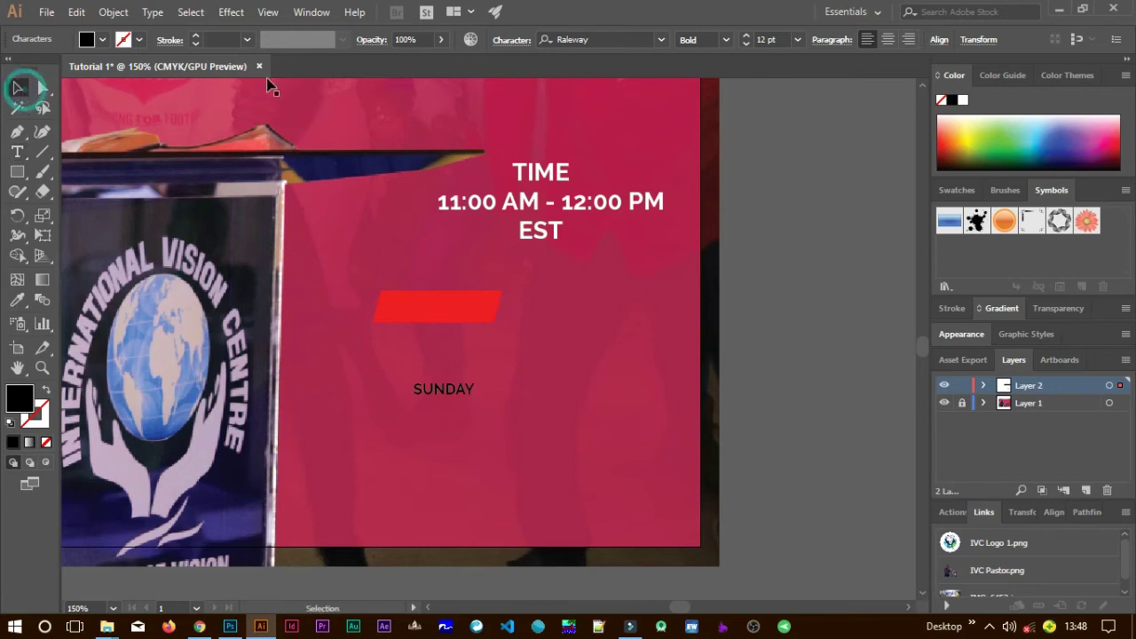
click(444, 389)
click(725, 39)
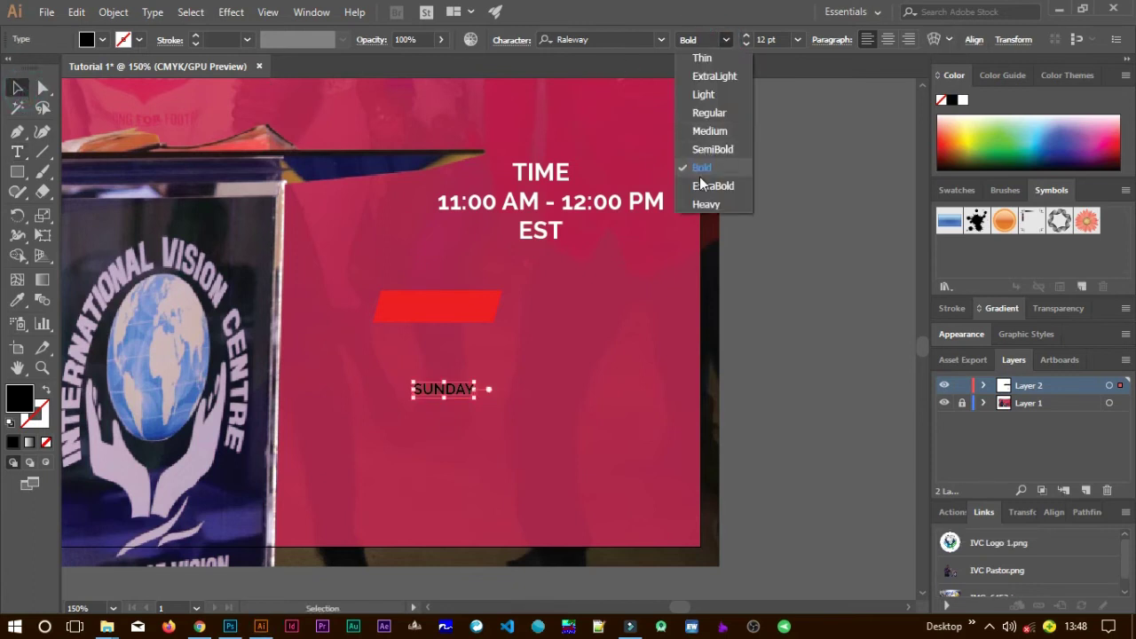
click(705, 186)
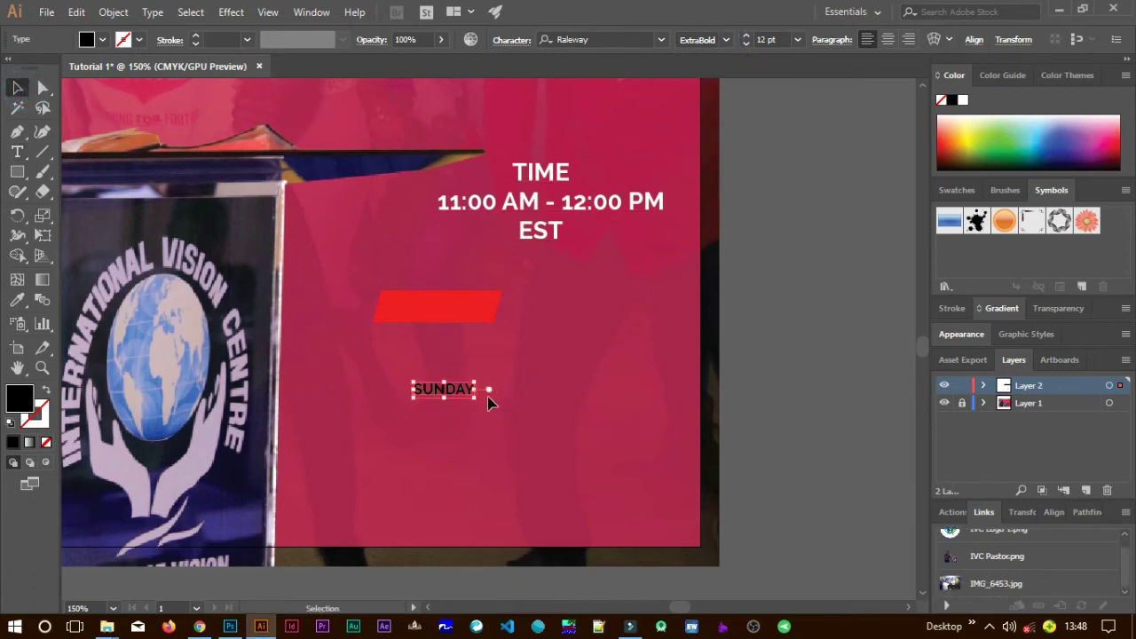
click(607, 39)
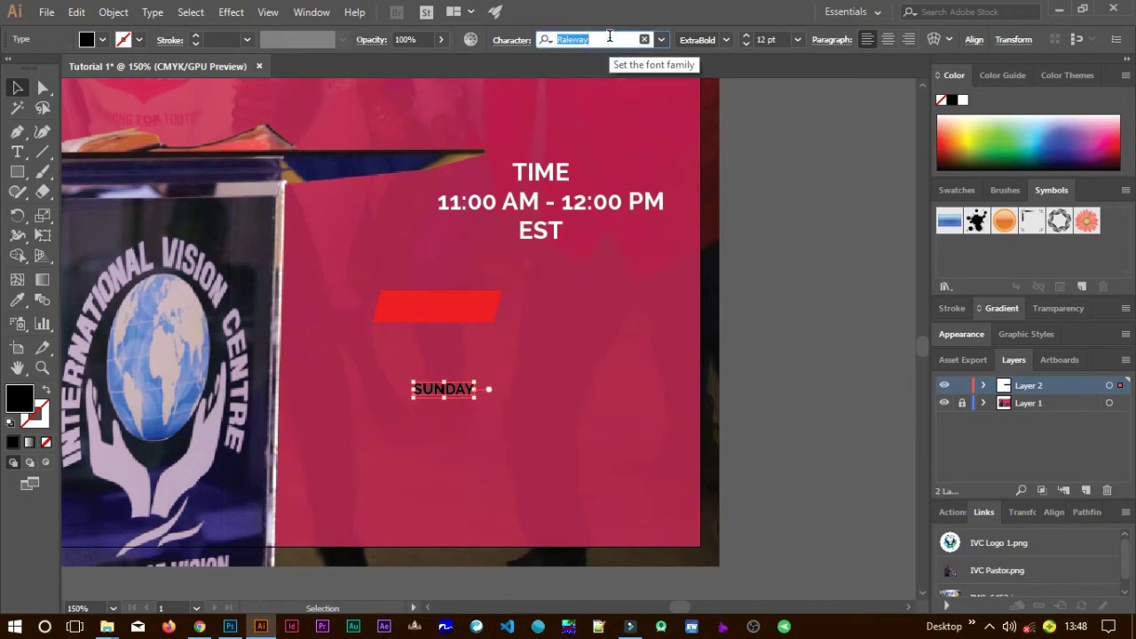
text(LATO)
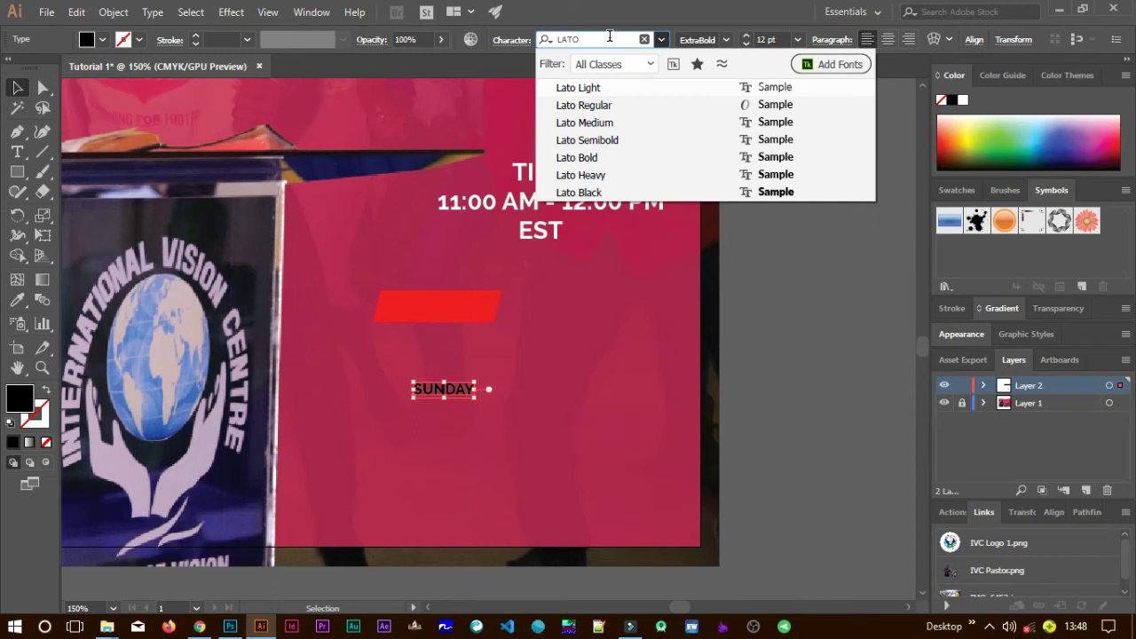
click(552, 193)
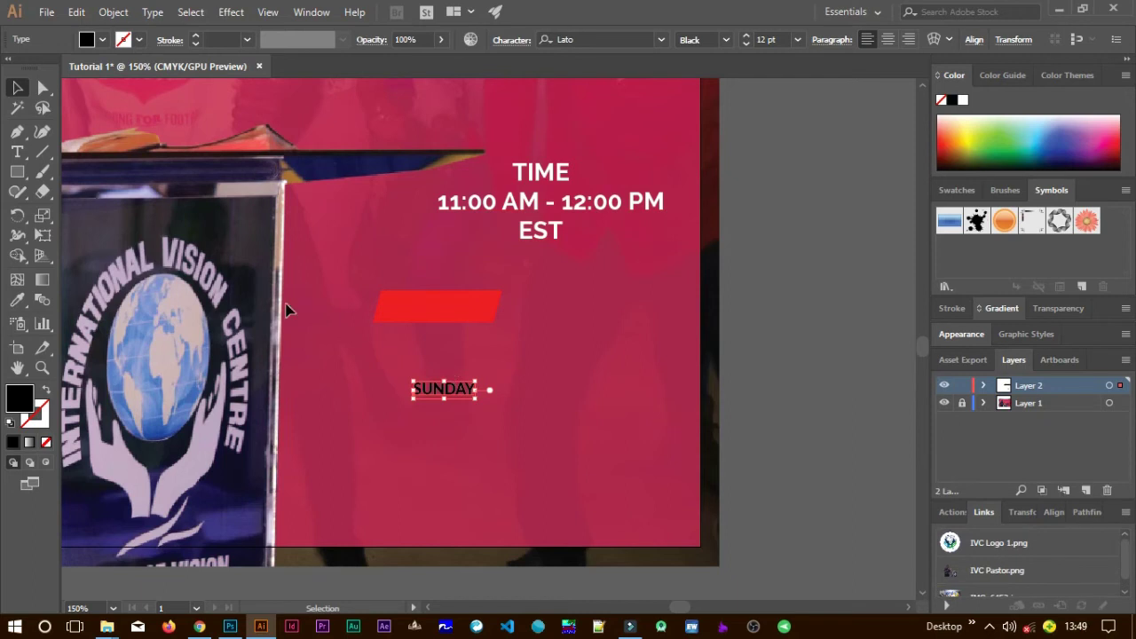
Fill SUNDAY white, enlarge it to about 20.82 pt, and move it onto the red bar.
double_click(18, 397)
drag(525, 279, 454, 147)
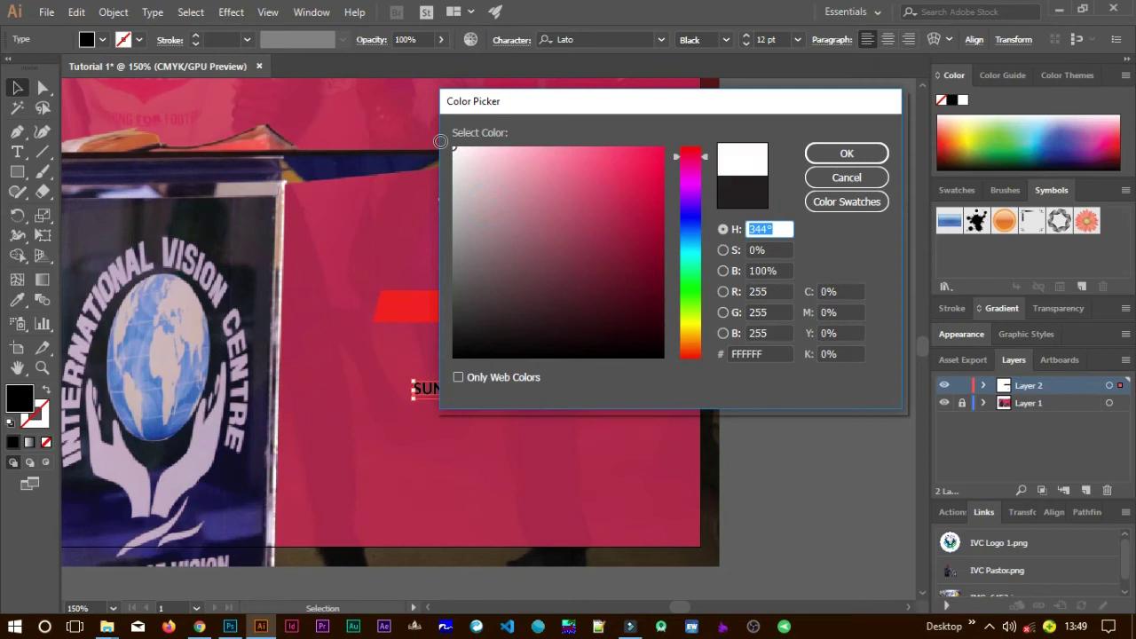
click(815, 152)
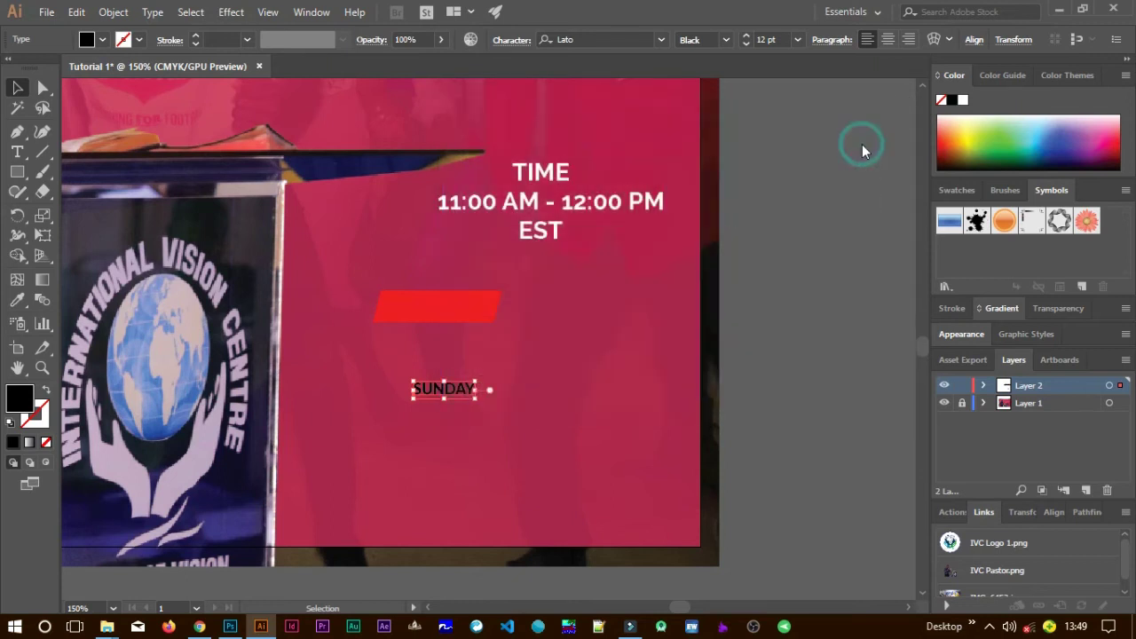
click(476, 371)
drag(520, 358, 518, 366)
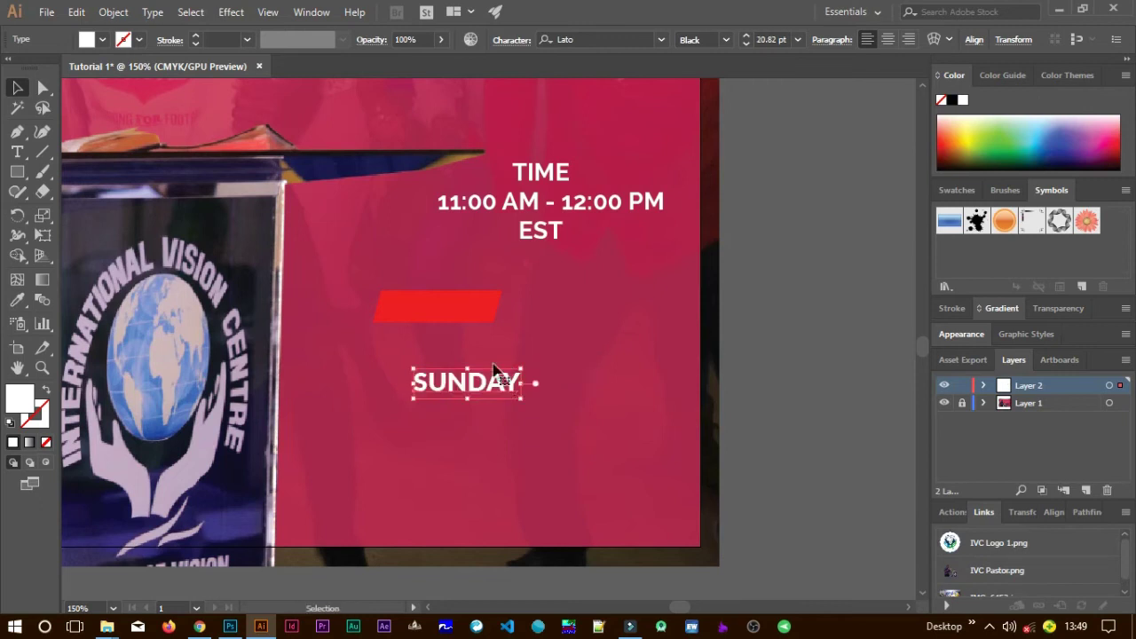
drag(462, 324, 472, 307)
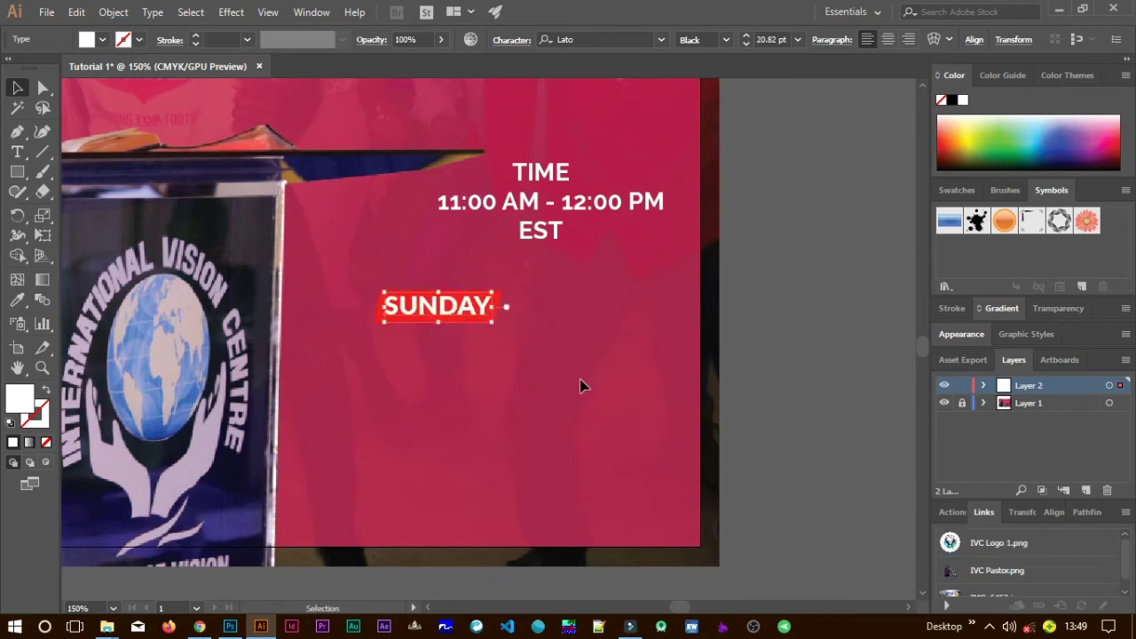
Move the SUNDAY label and its red bar together under the TIME text.
click(551, 382)
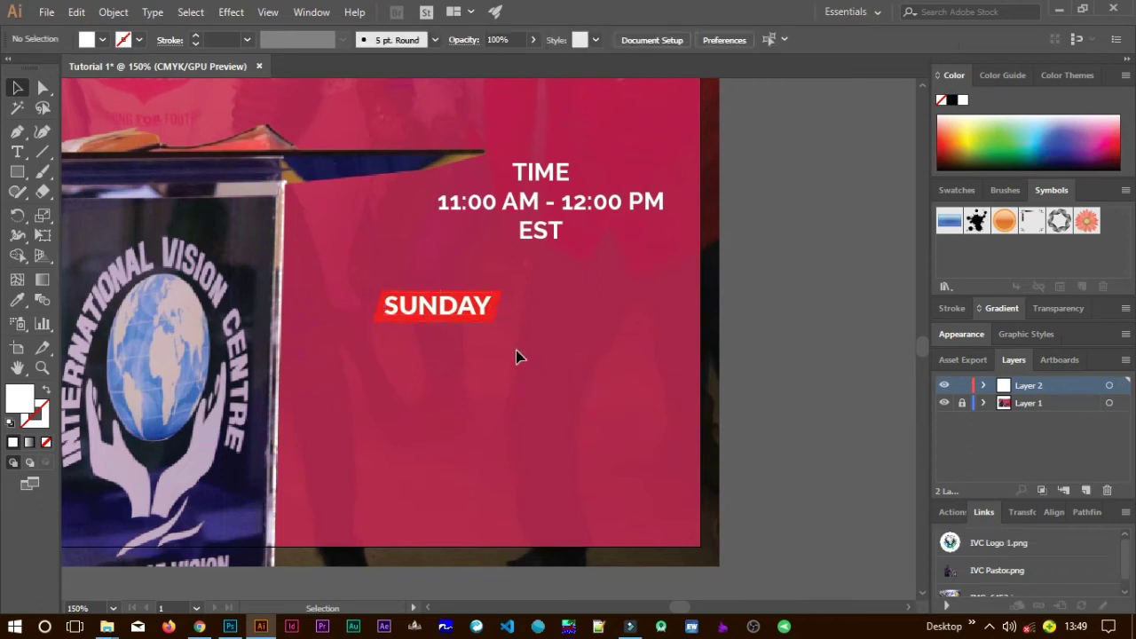
click(469, 310)
shift+click(503, 313)
drag(503, 312, 565, 305)
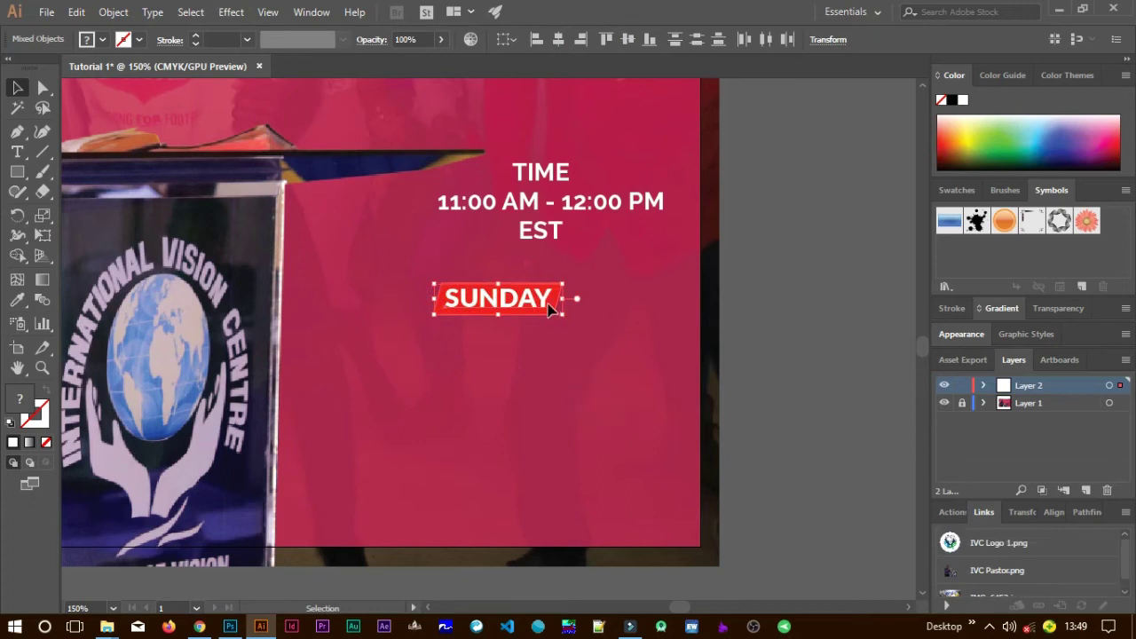
click(568, 370)
click(587, 365)
Change the bar behind SUNDAY from red to blue #2000BF.
click(551, 318)
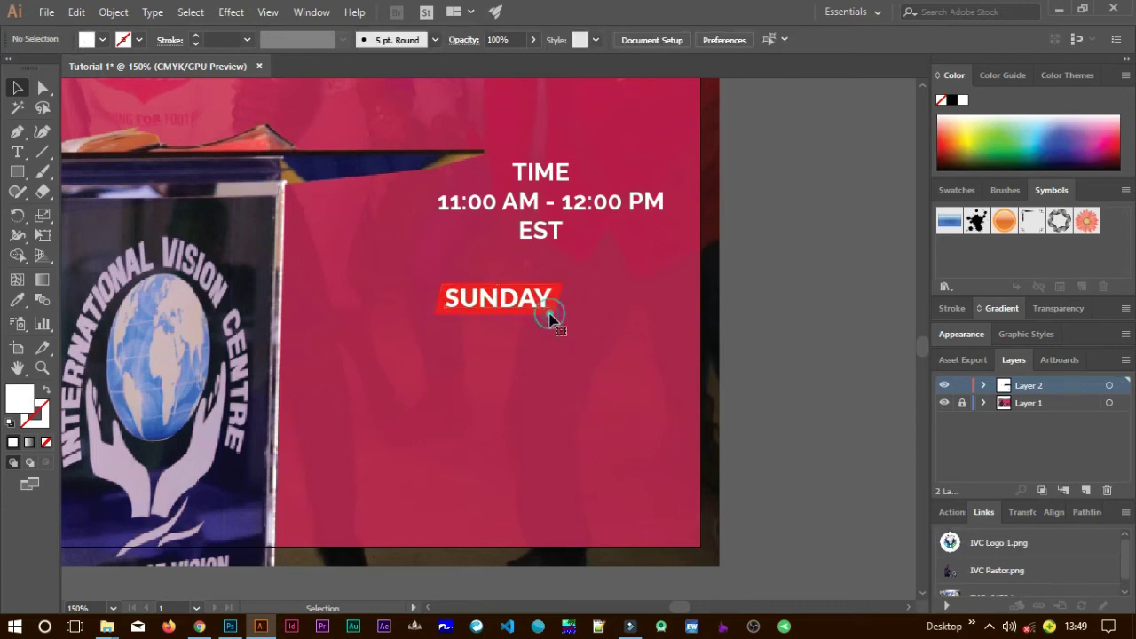
click(592, 384)
click(561, 299)
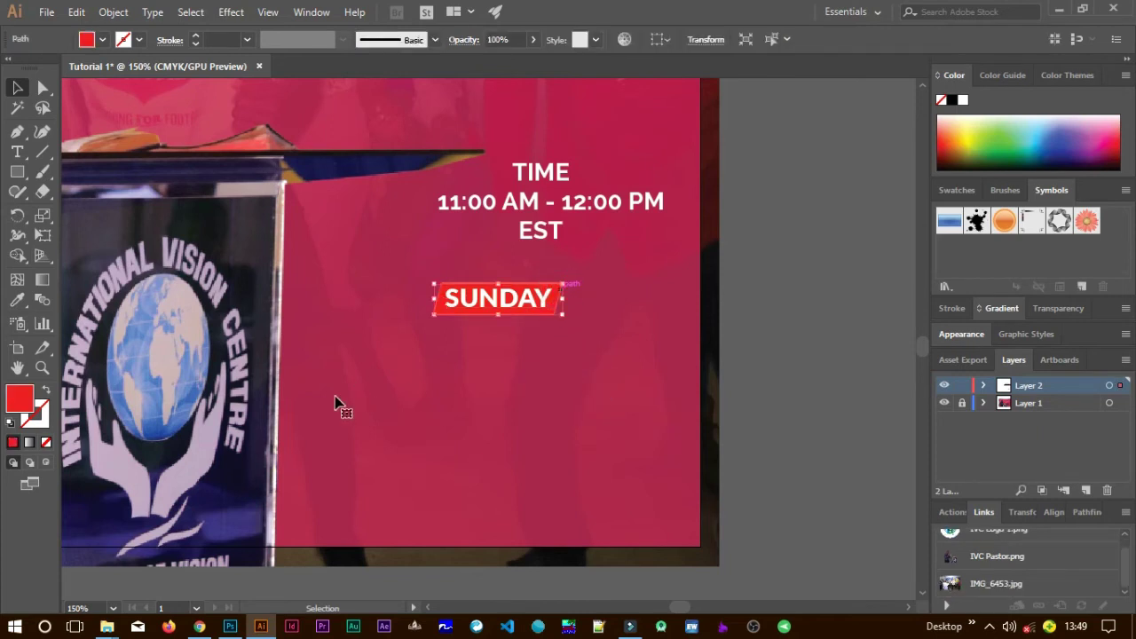
double_click(26, 404)
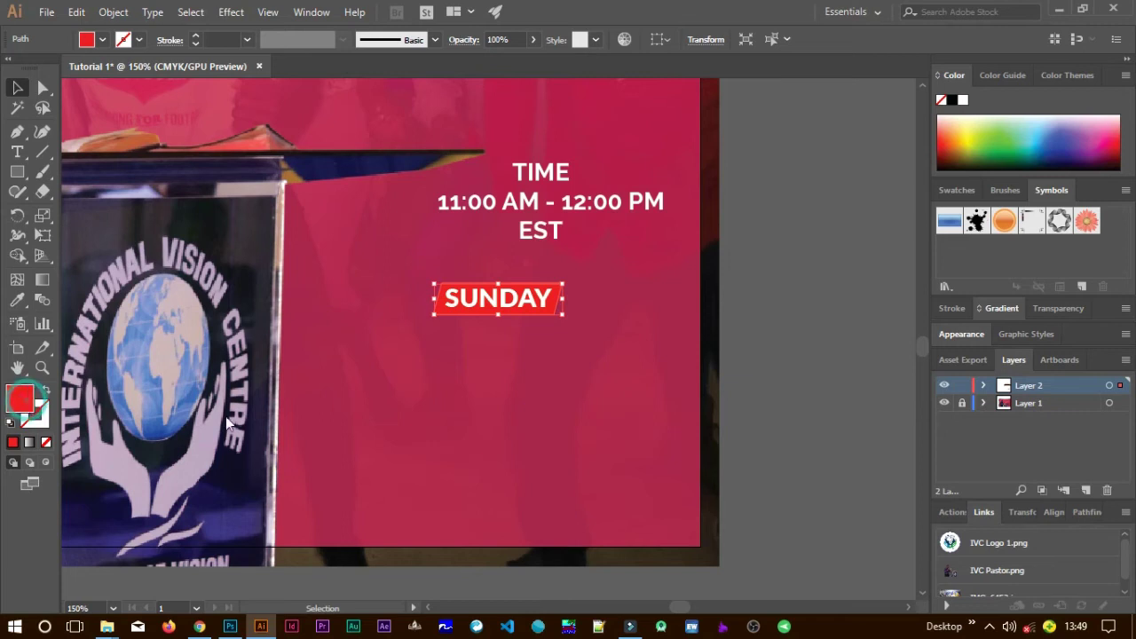
drag(688, 244, 689, 212)
click(651, 211)
click(664, 200)
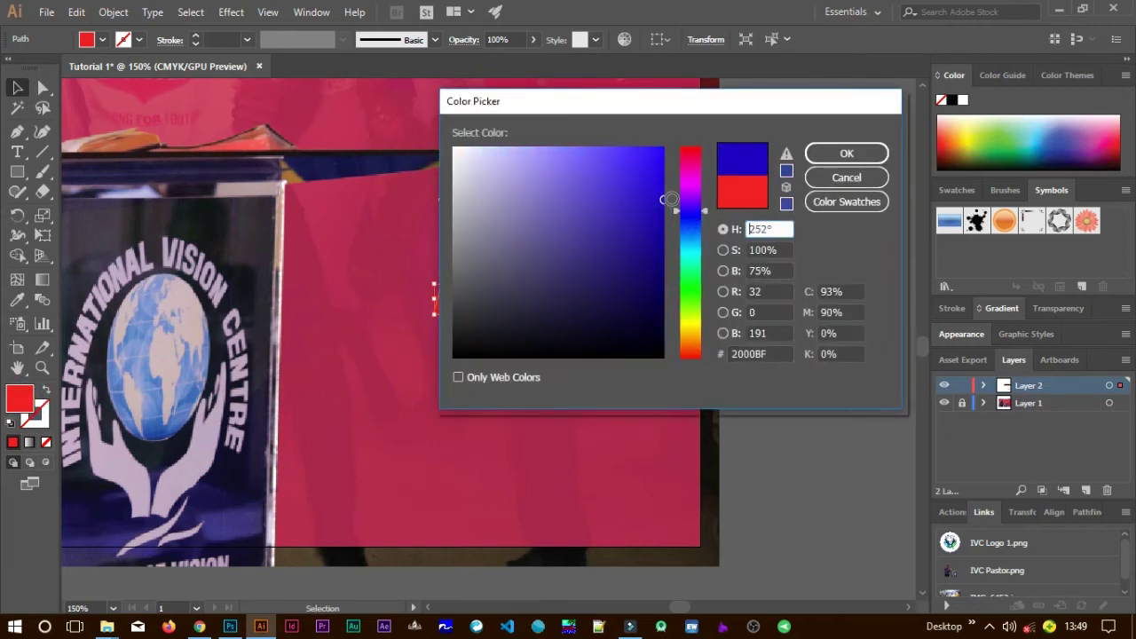
click(817, 159)
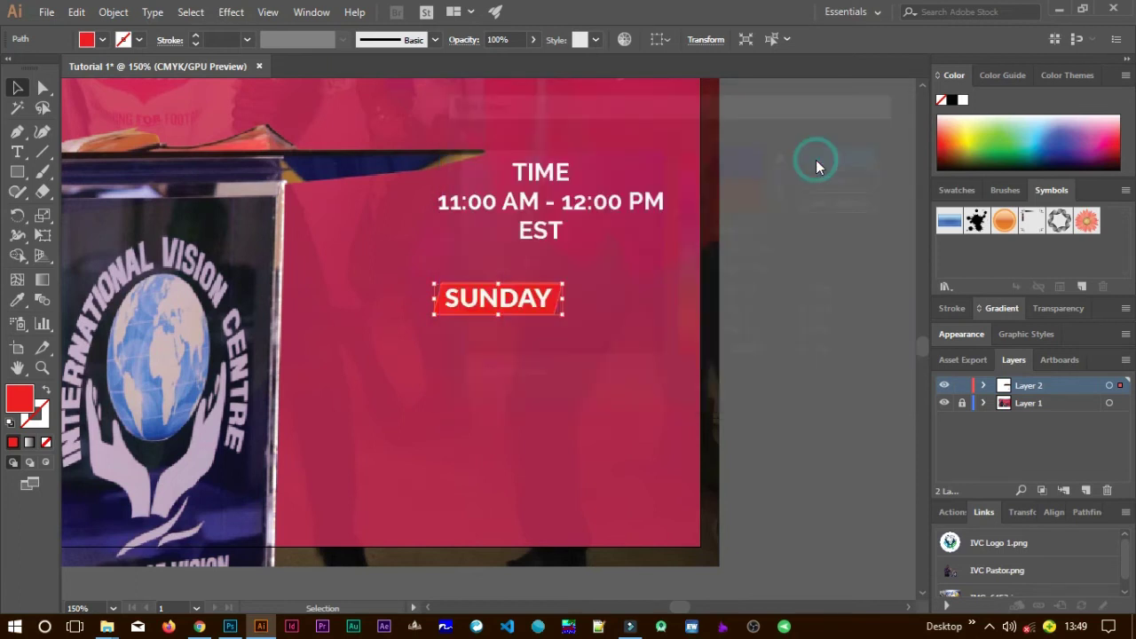
click(578, 367)
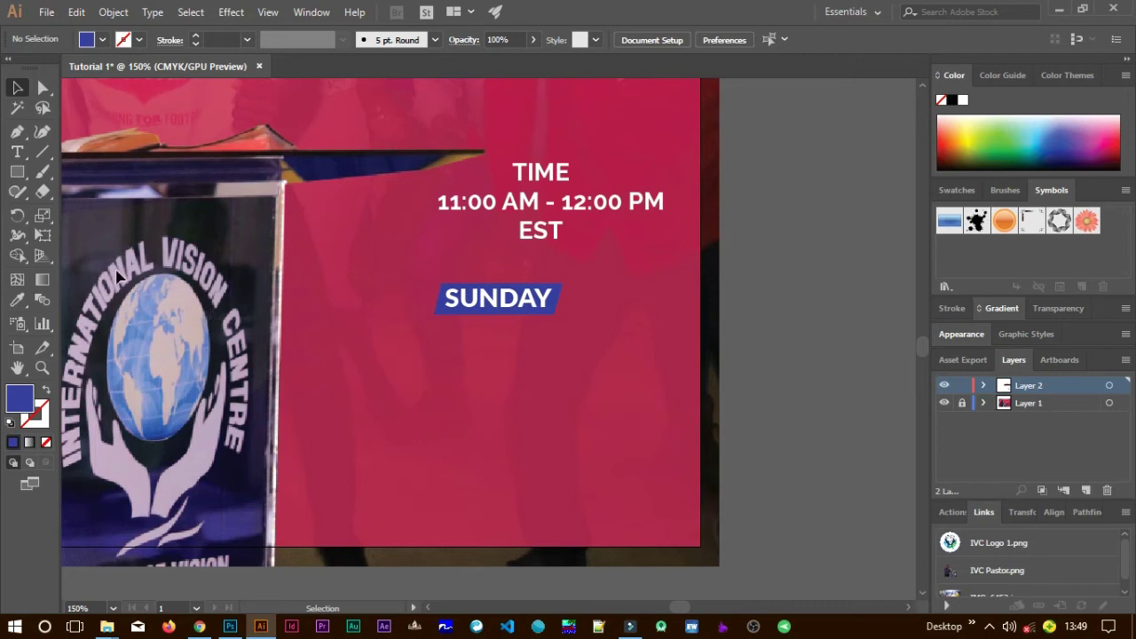
Draw a blue rectangular bar beneath the SUNDAY label.
click(18, 173)
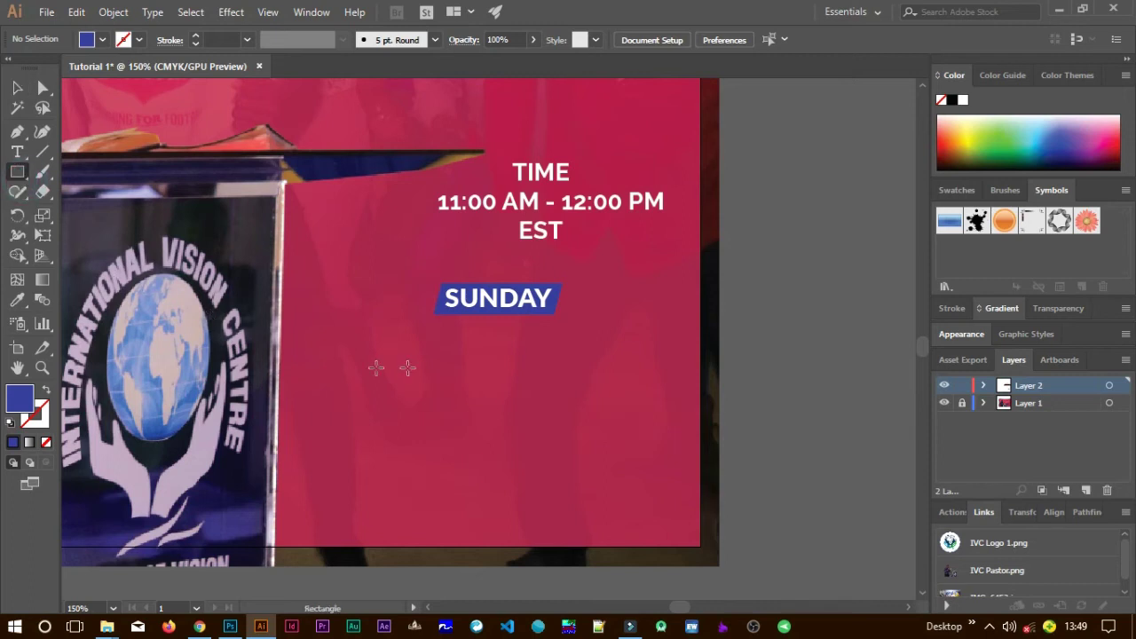
drag(359, 372, 585, 419)
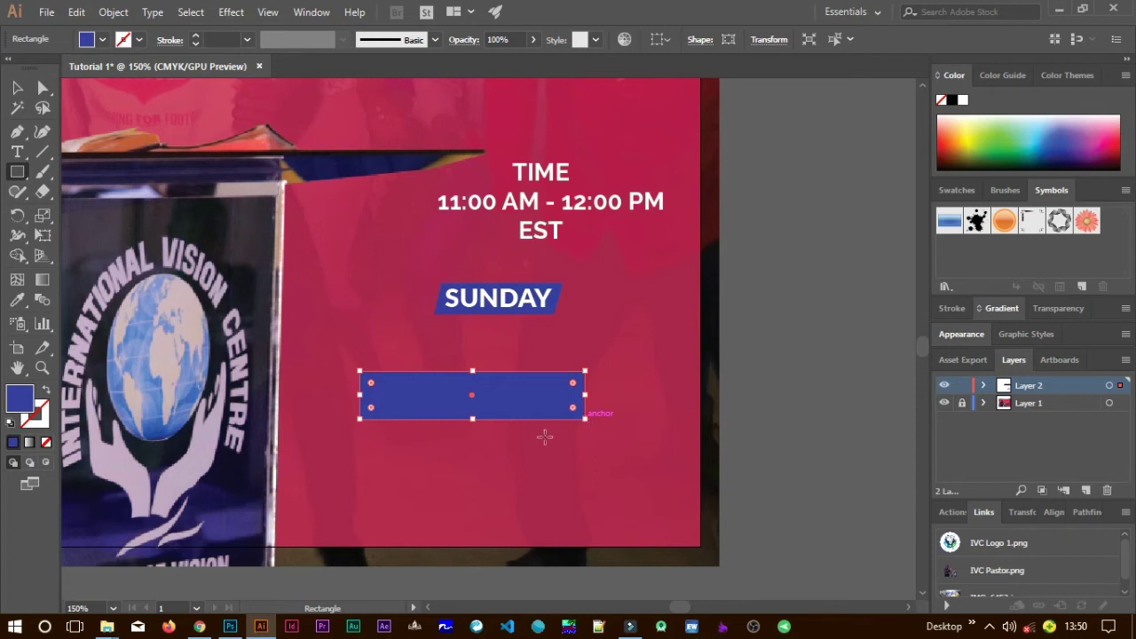
click(18, 87)
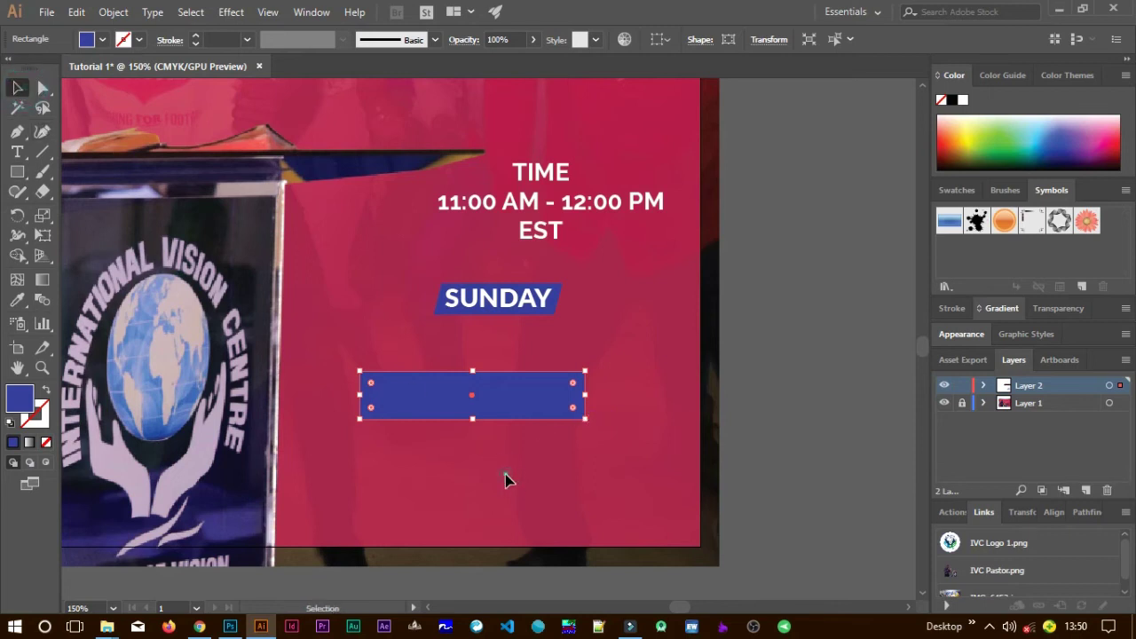
click(505, 475)
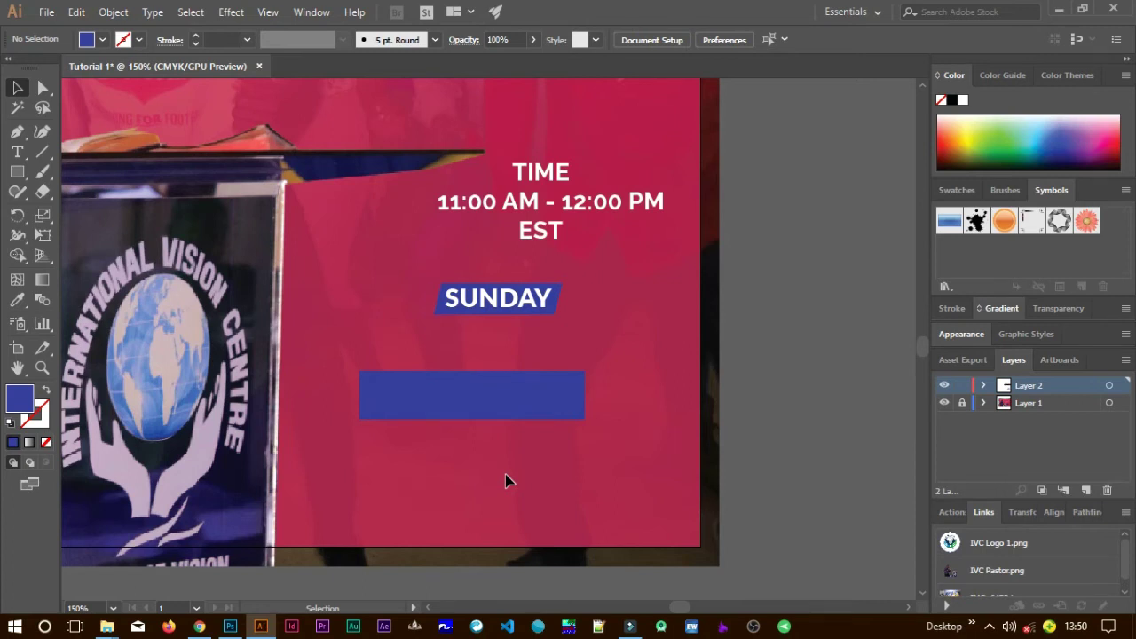
Add a large white 28 on the left side of the blue bar.
click(17, 152)
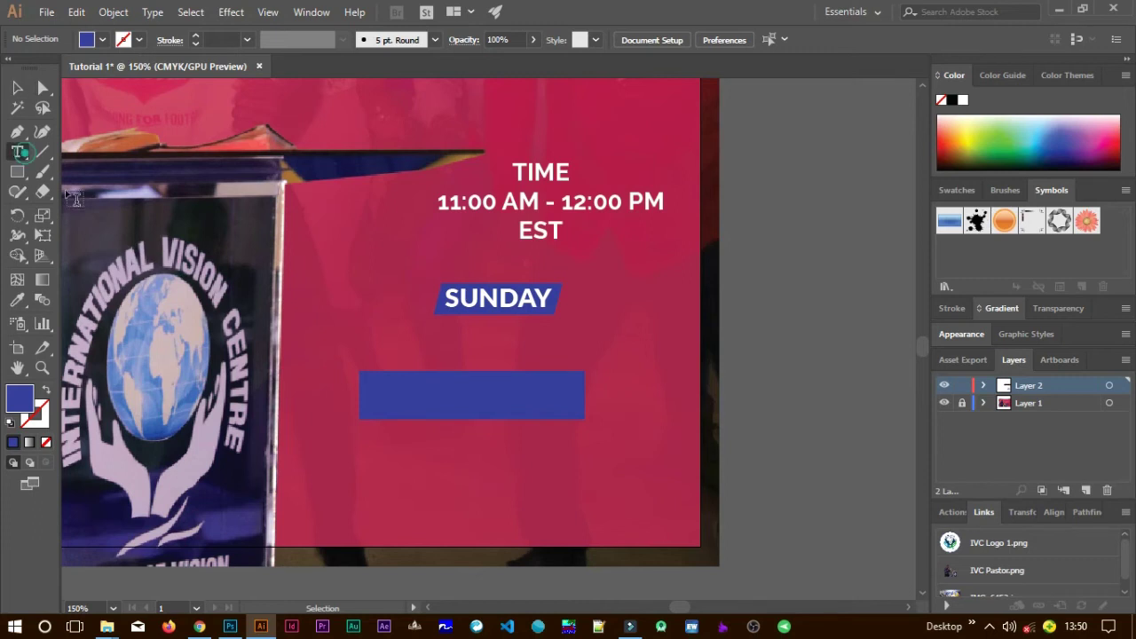
click(377, 471)
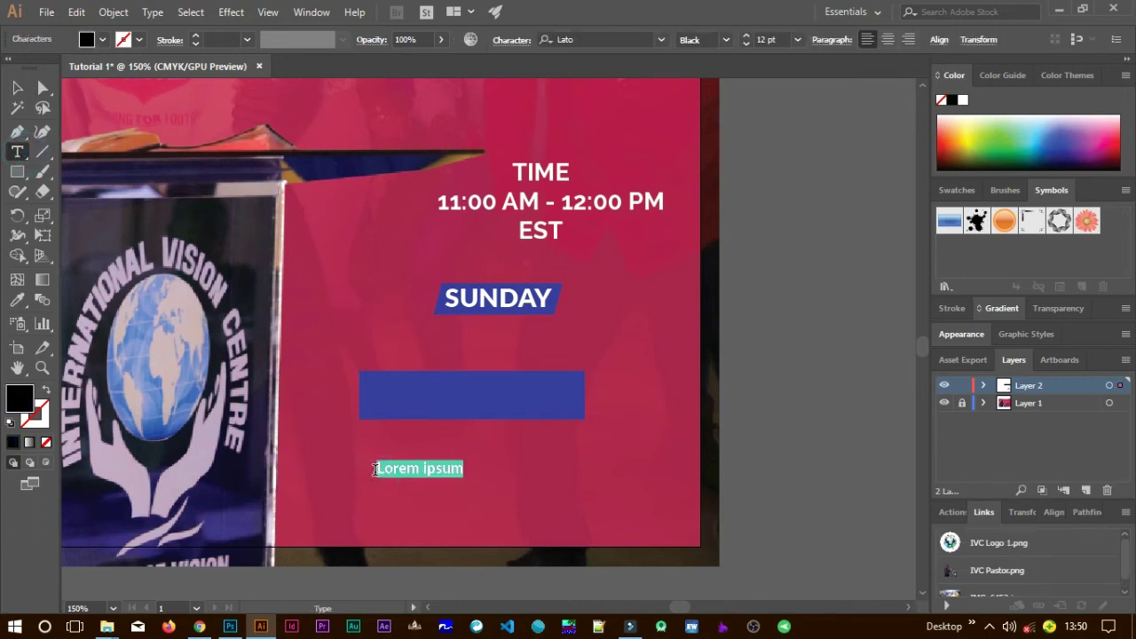
key(BackSpace)
text(28)
click(18, 87)
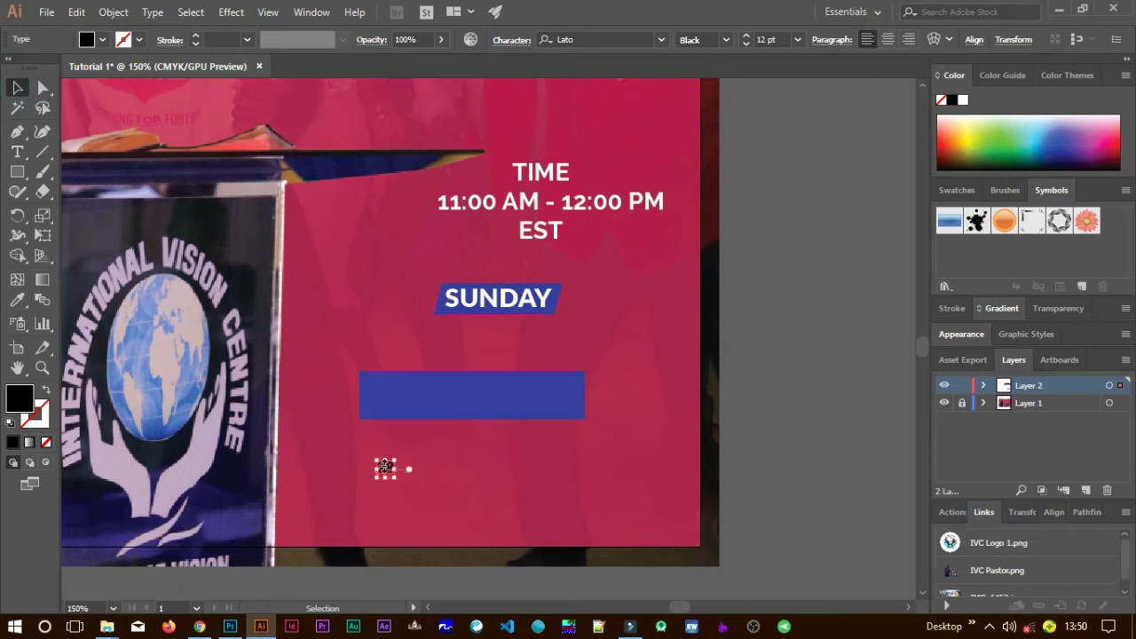
drag(411, 451, 424, 398)
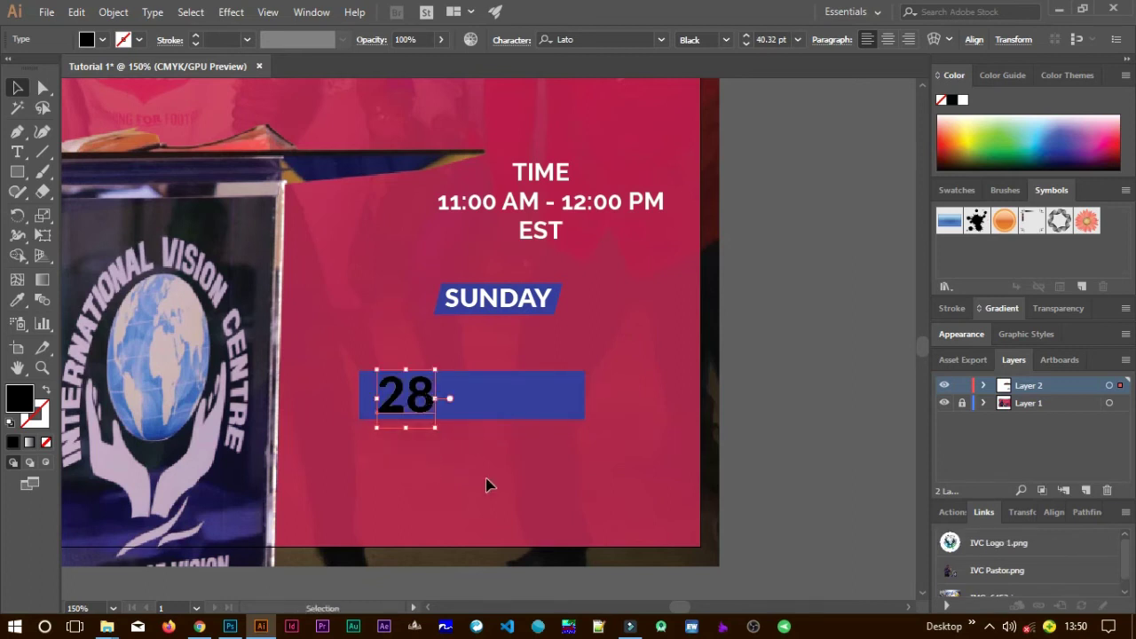
double_click(21, 401)
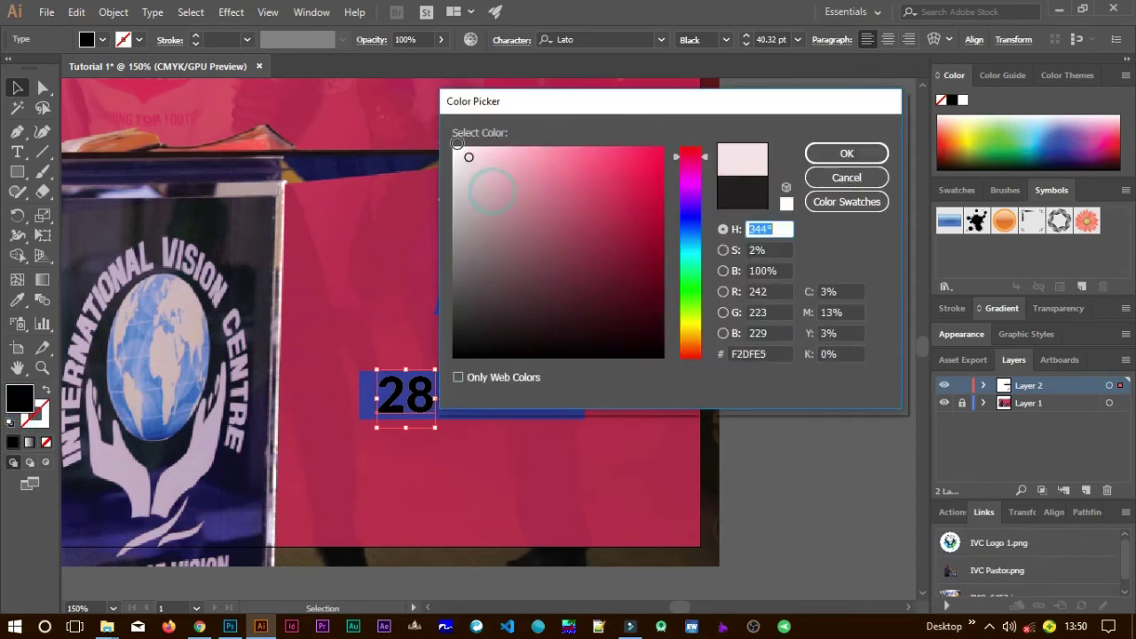
click(817, 157)
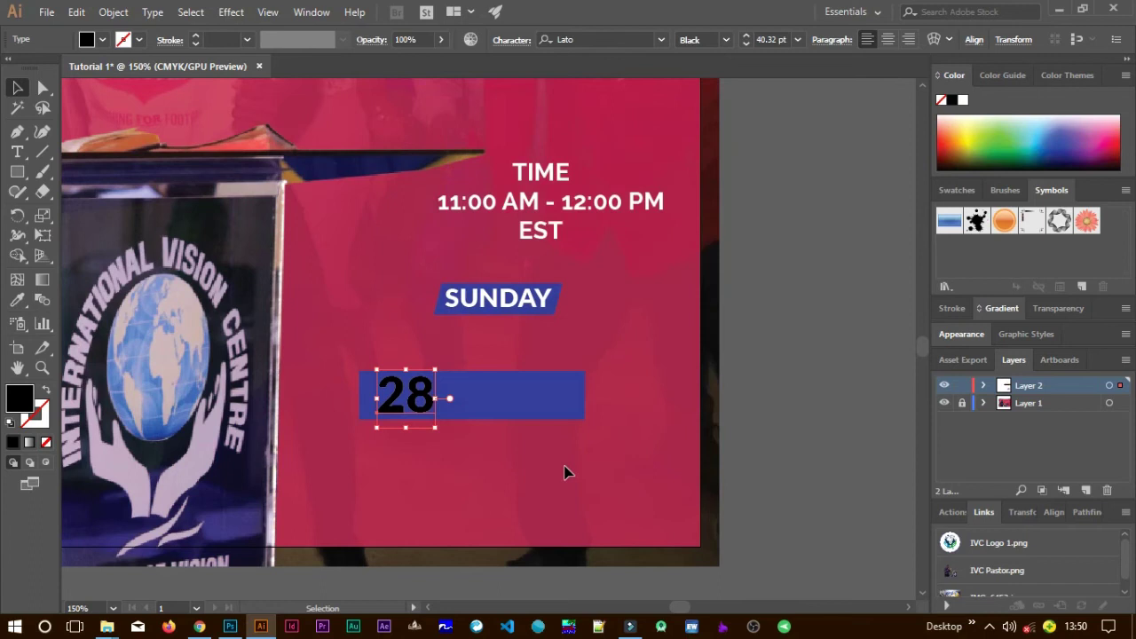
click(542, 491)
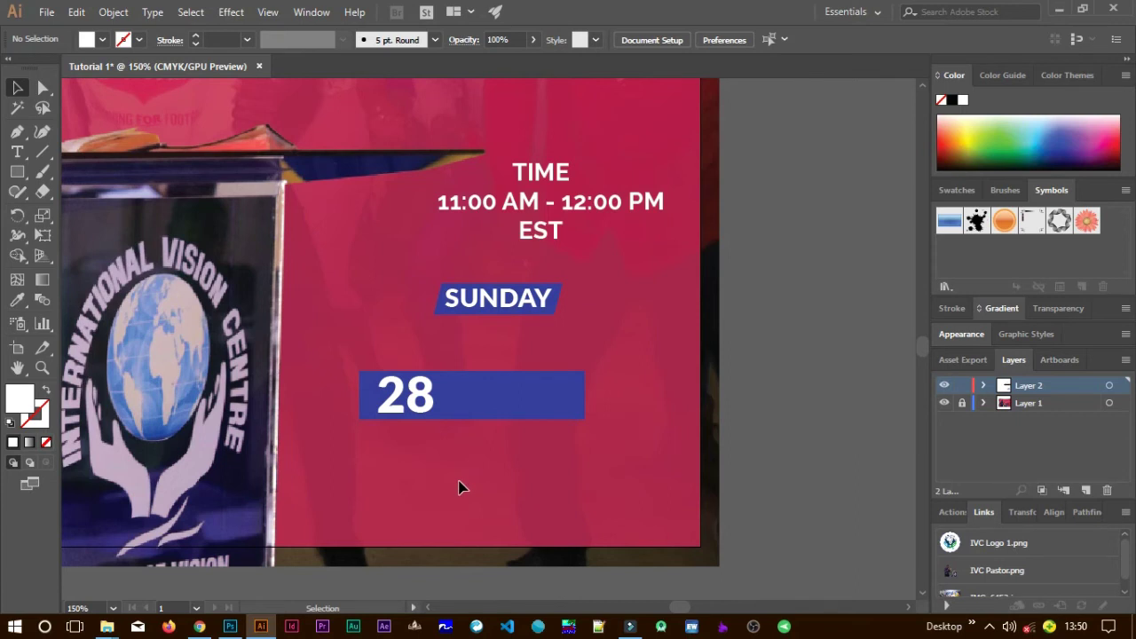
Duplicate the 28 below the bar and begin editing the copy's text.
click(424, 405)
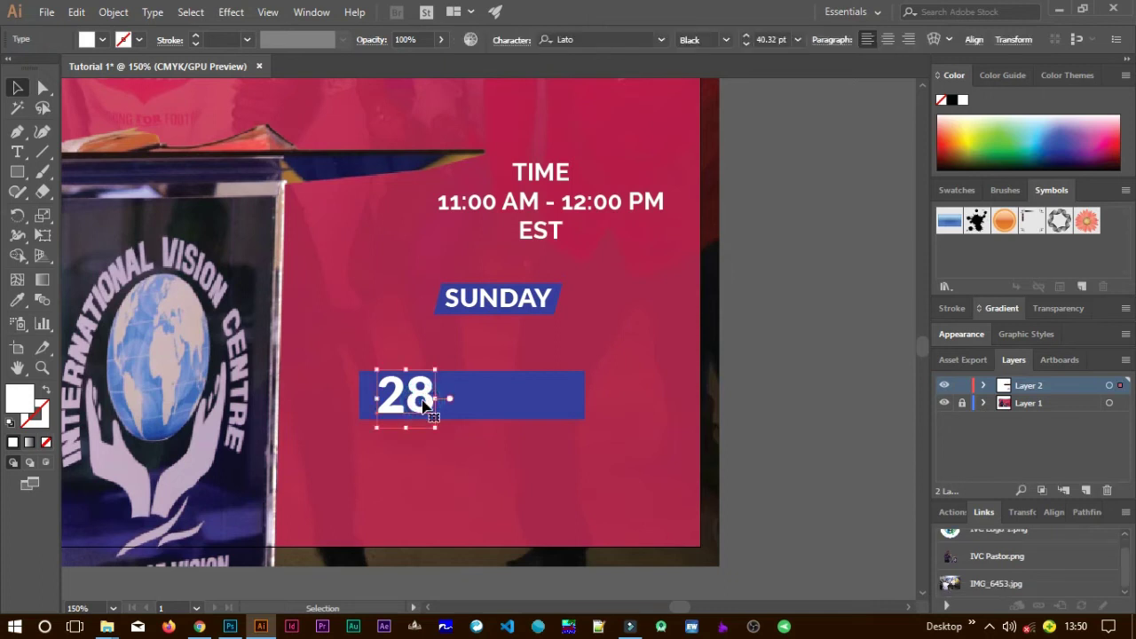
drag(425, 405, 430, 484)
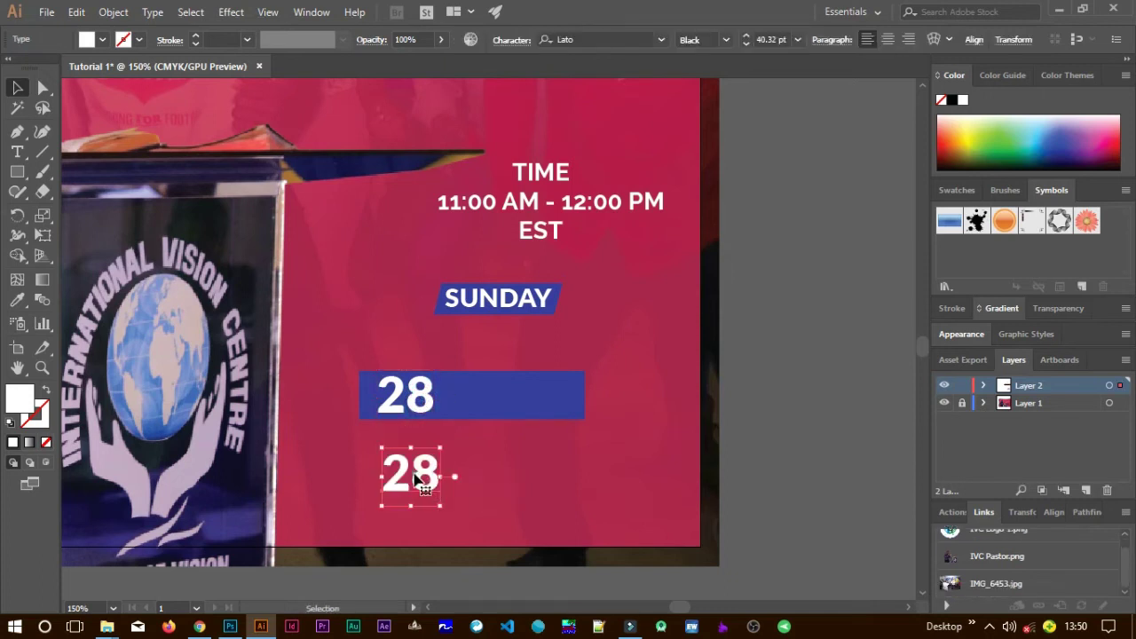
key(Return)
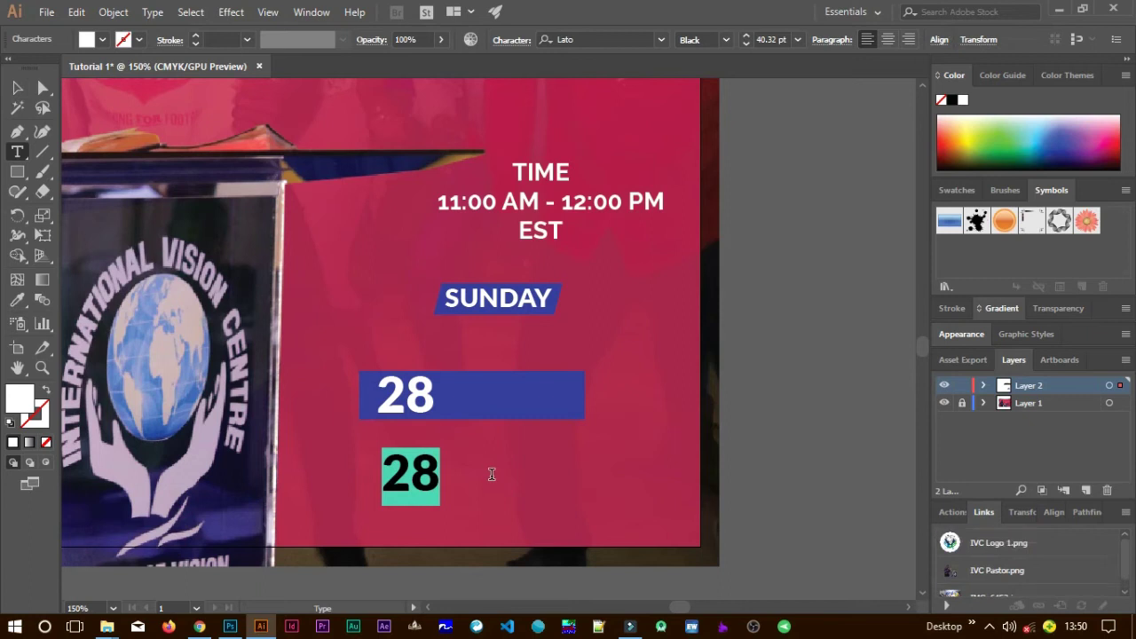
Retype the copy as 06 and move it onto the blue bar beside the 28.
text(06)
click(17, 86)
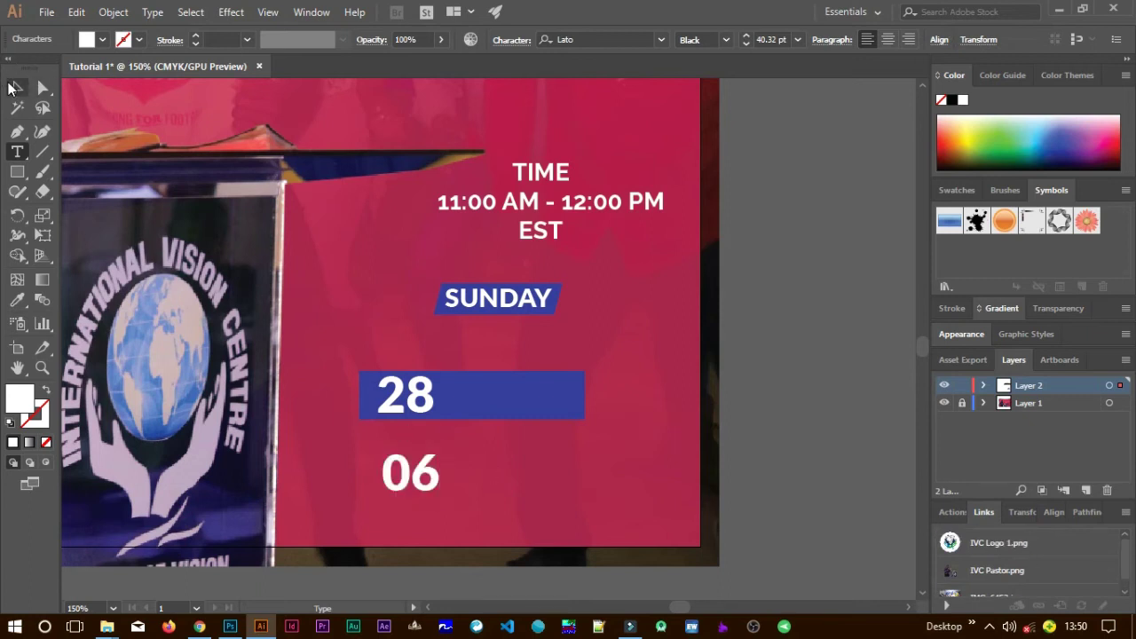
drag(427, 483, 506, 408)
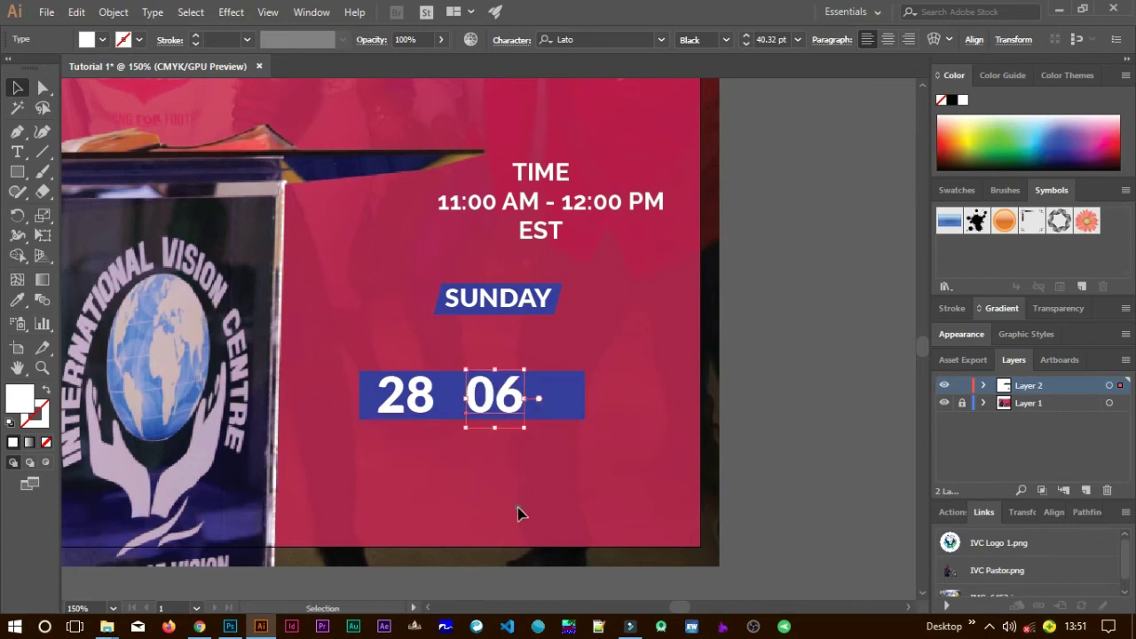
click(517, 509)
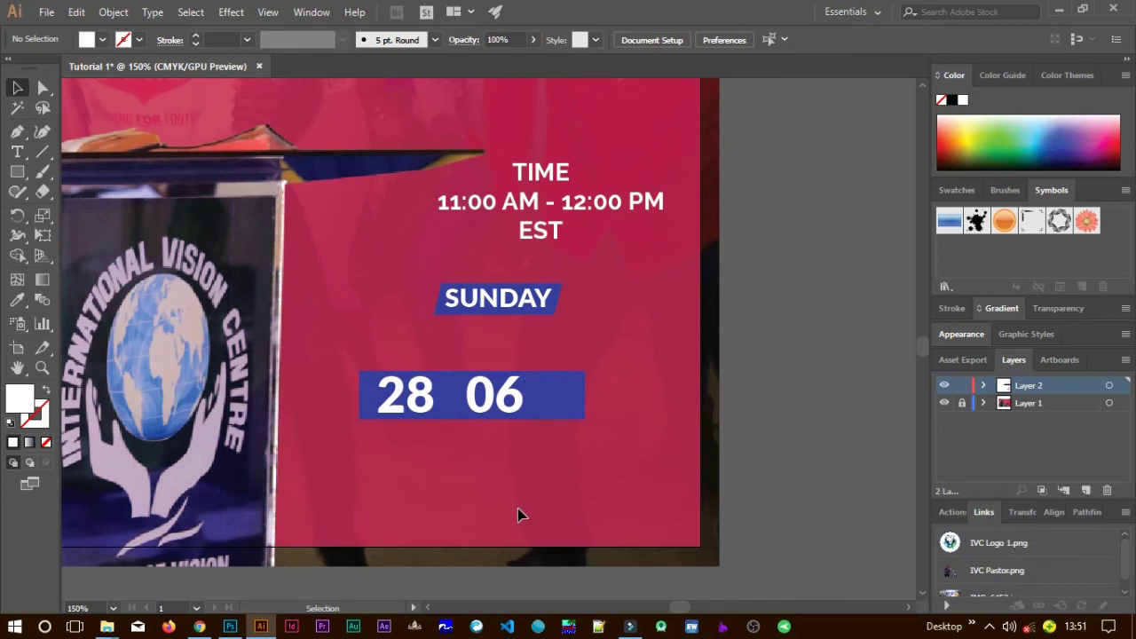
click(22, 178)
Draw a small circle with a pure red fill below the date bar.
drag(27, 185, 70, 209)
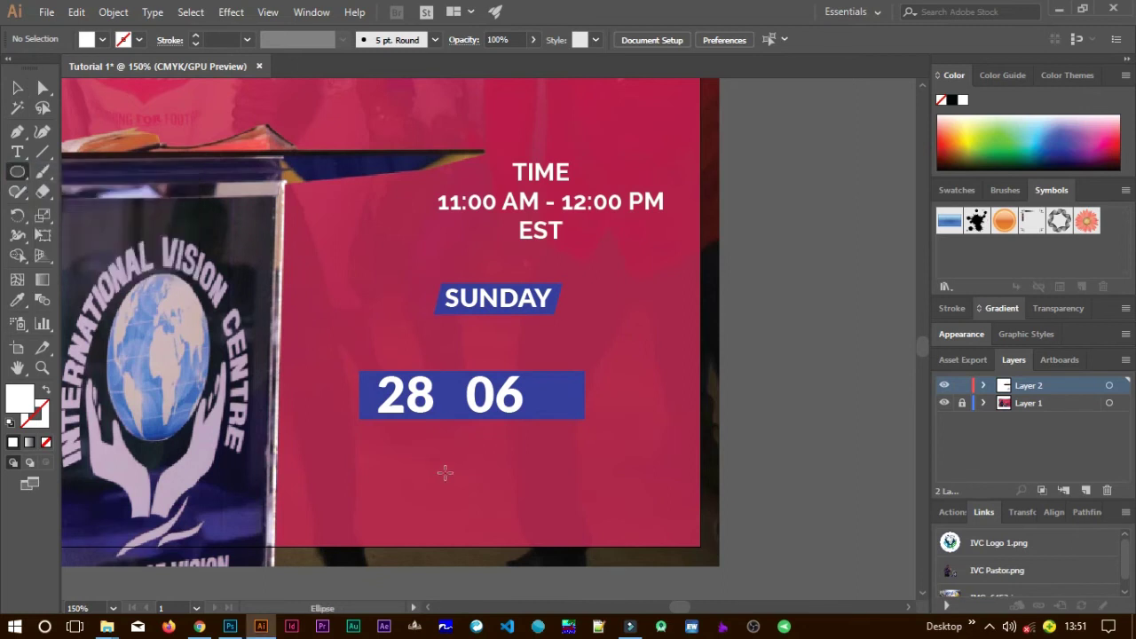
drag(424, 454, 447, 477)
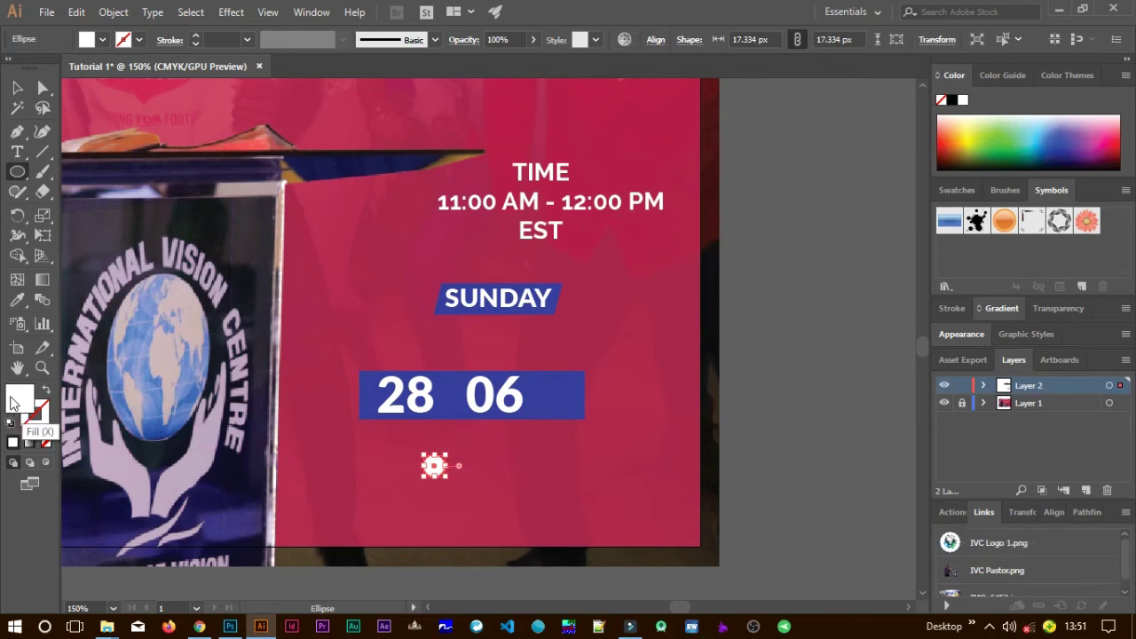
double_click(19, 397)
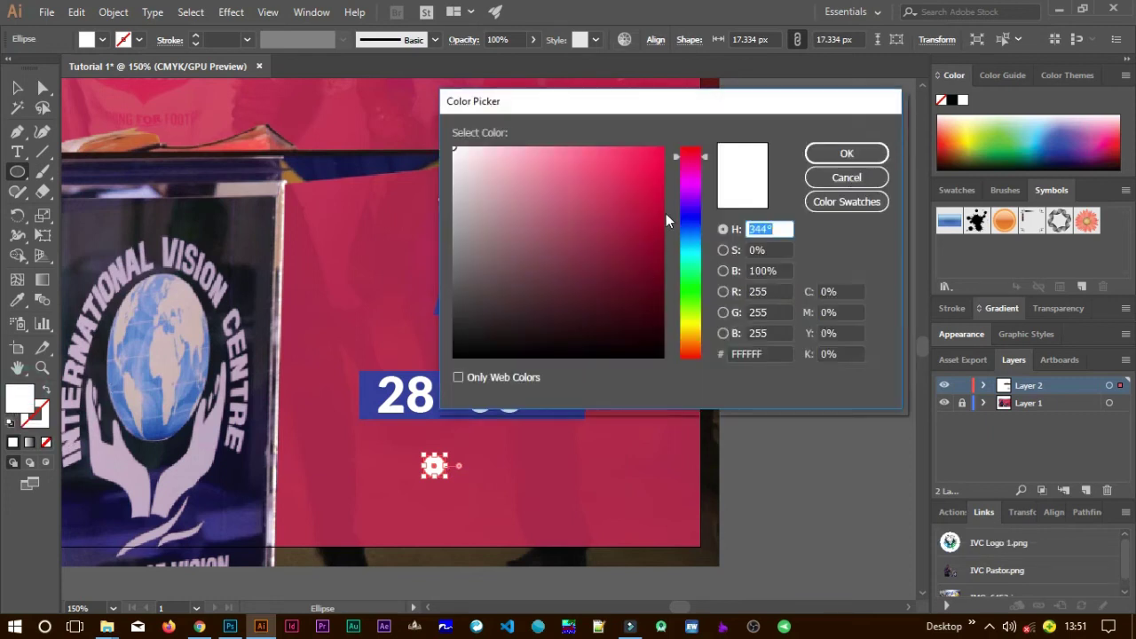
click(655, 184)
drag(664, 151, 691, 146)
click(821, 147)
Shrink the red circle into a dot and position it between 28 and 06.
click(22, 87)
click(519, 458)
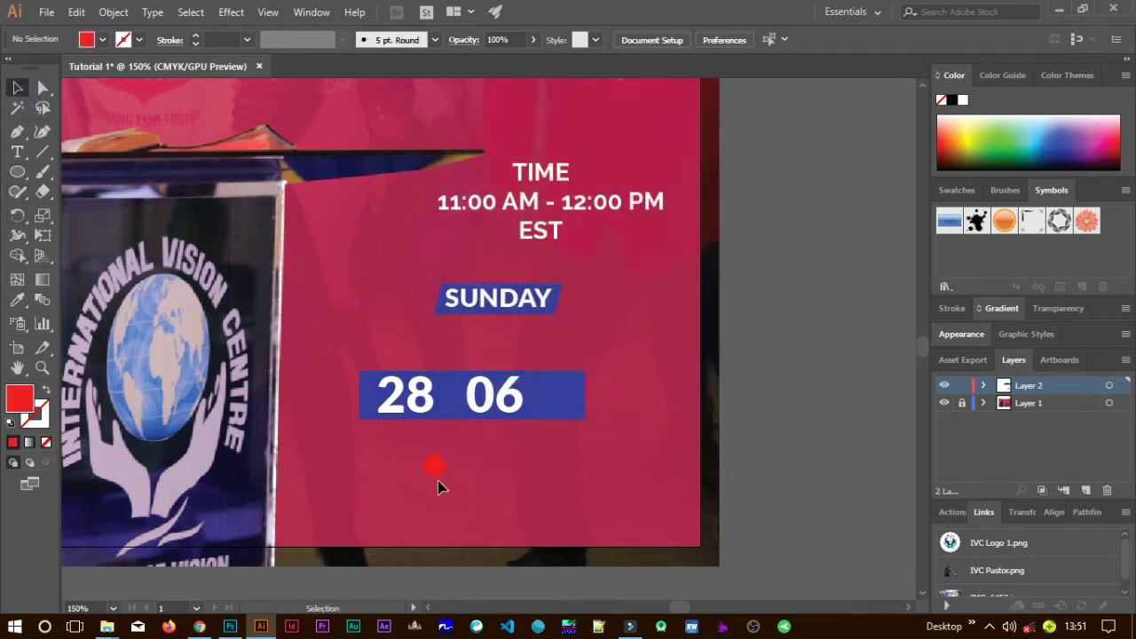
drag(436, 471, 452, 400)
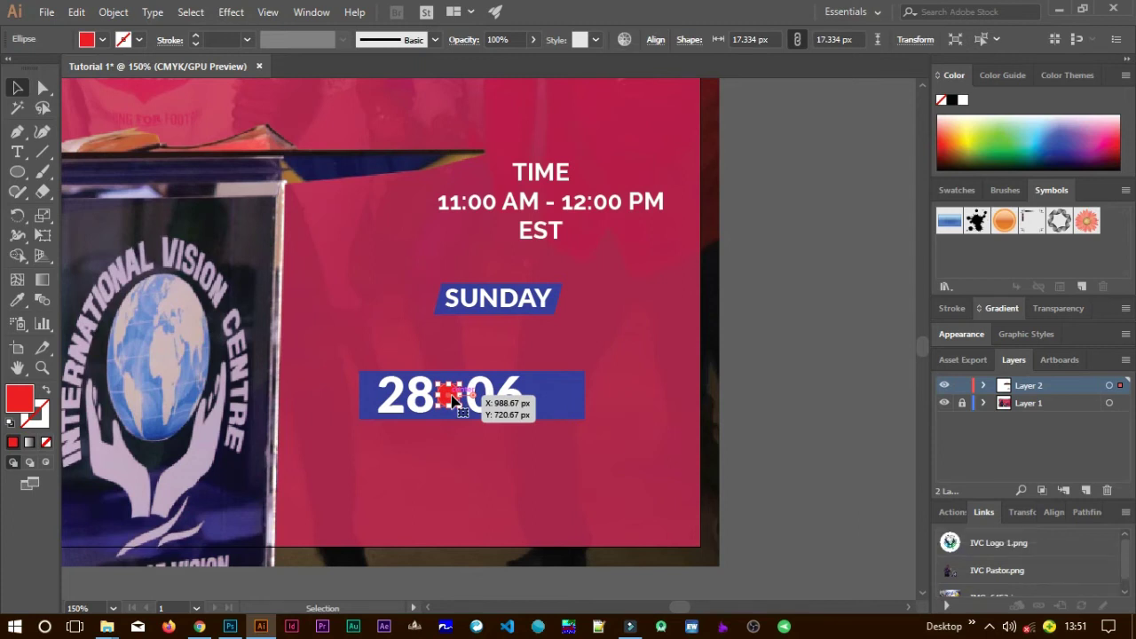
scroll(452, 400, up, 2)
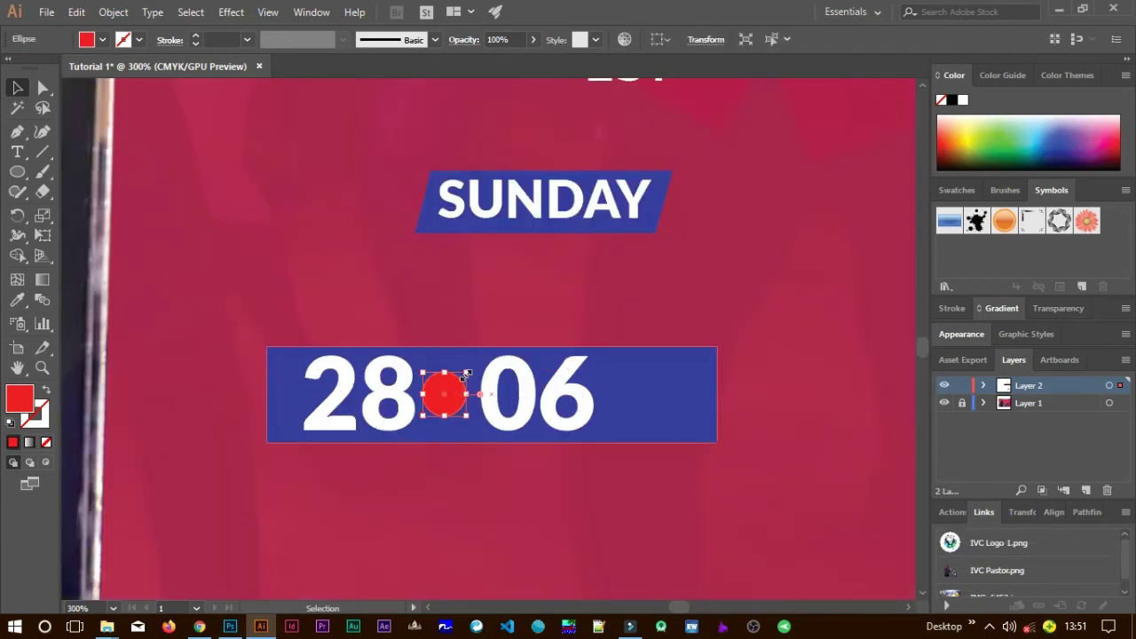
drag(467, 373, 446, 401)
click(452, 477)
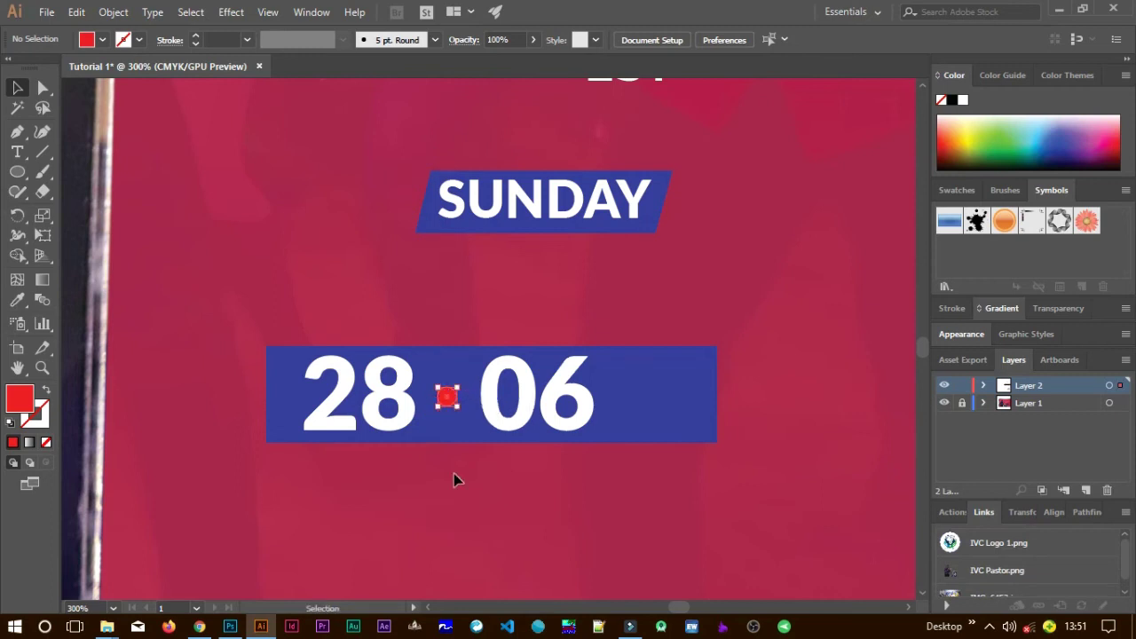
click(446, 529)
click(447, 399)
drag(446, 399, 449, 400)
click(497, 489)
click(523, 419)
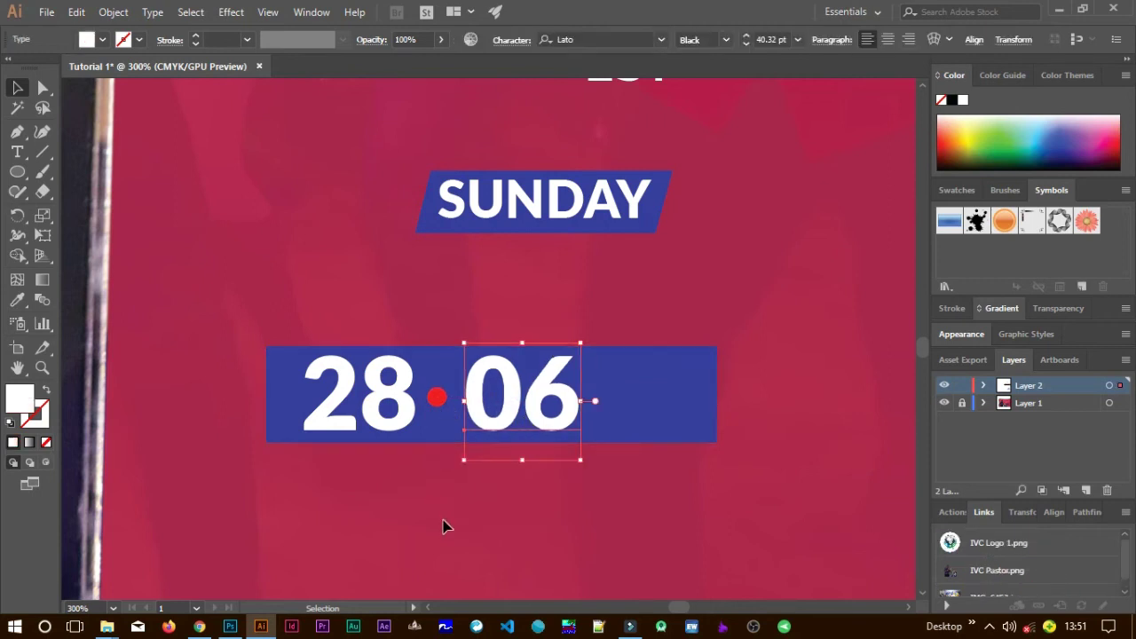
click(446, 526)
Narrow the blue date bar and move the 28·06 box up under SUNDAY.
click(643, 392)
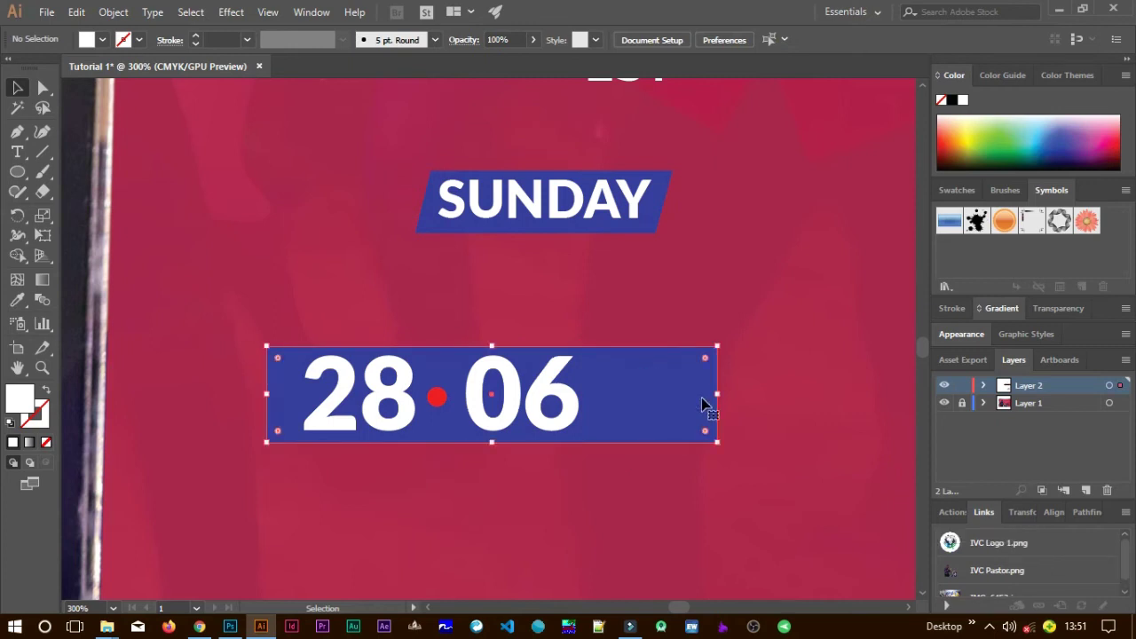
drag(713, 397, 609, 401)
drag(267, 393, 281, 395)
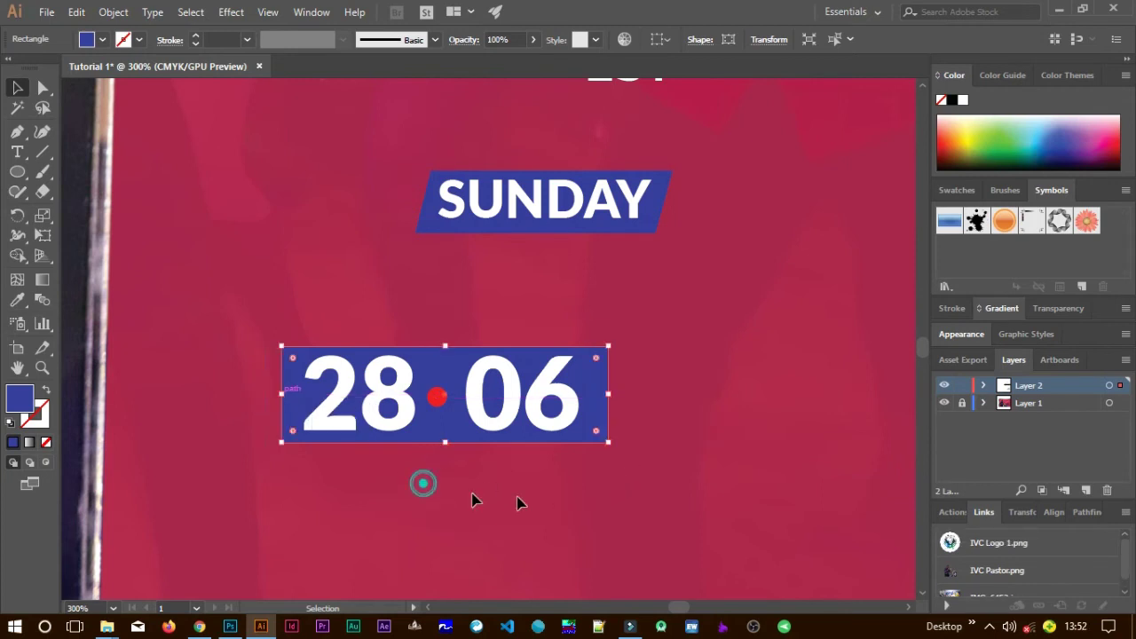
click(640, 478)
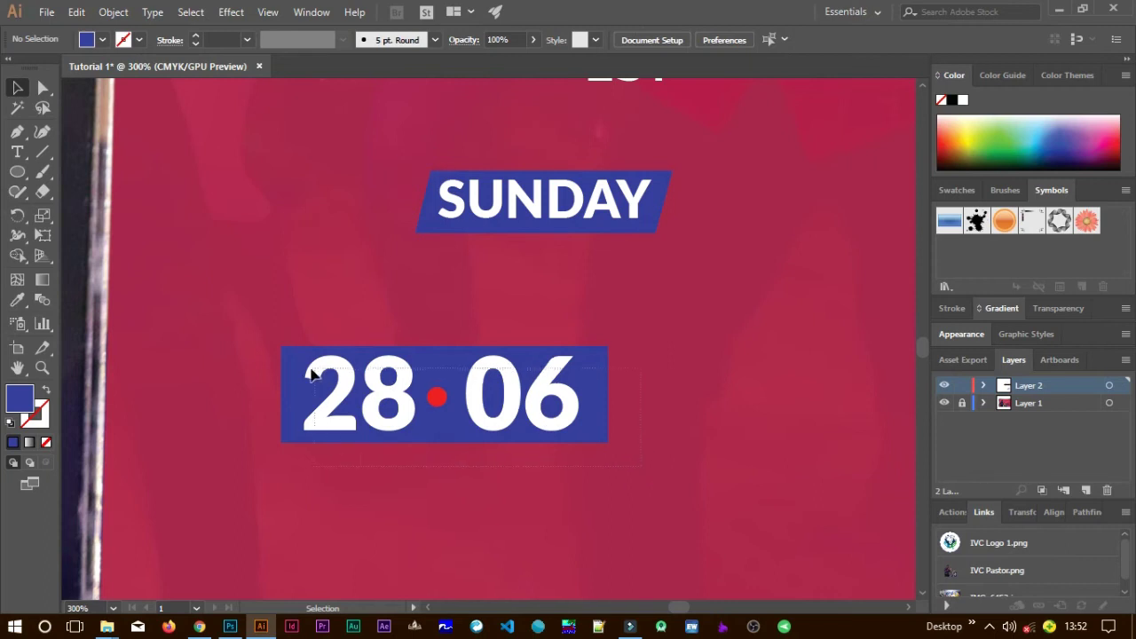
drag(264, 367, 517, 424)
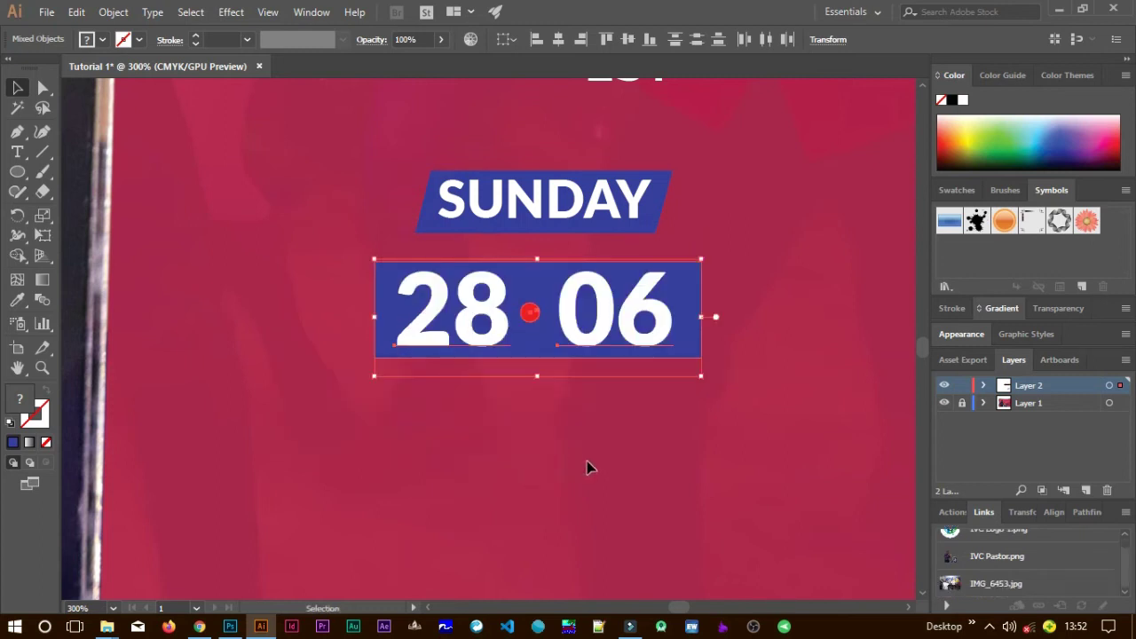
click(587, 463)
Scale down the SUNDAY banner and the 28·06 date box.
scroll(587, 461, down, 2)
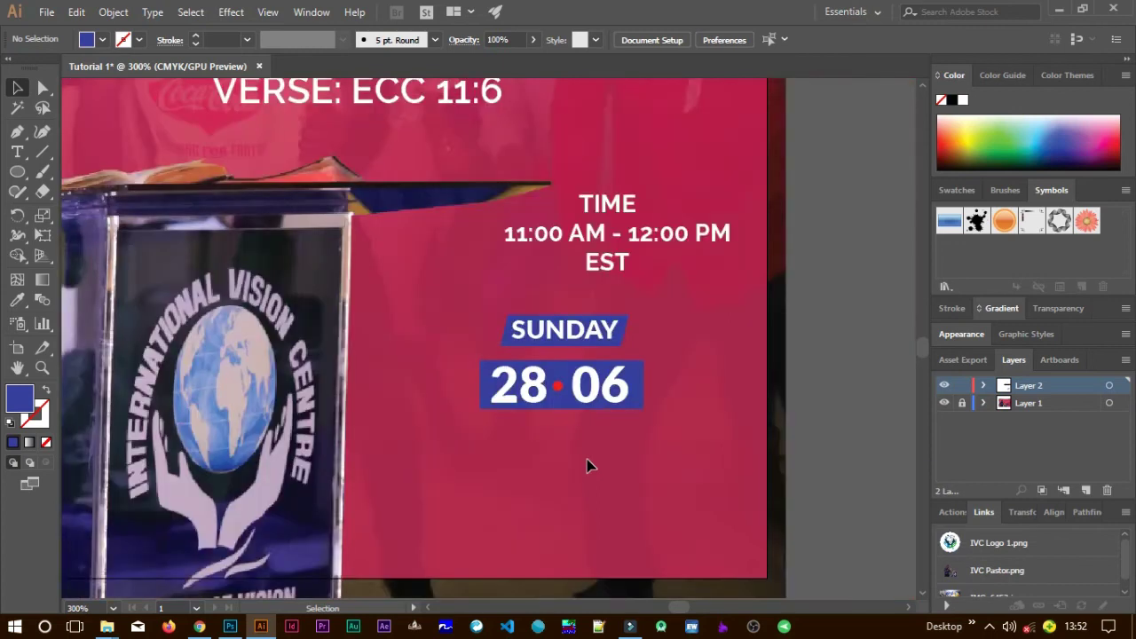
scroll(586, 465, down, 2)
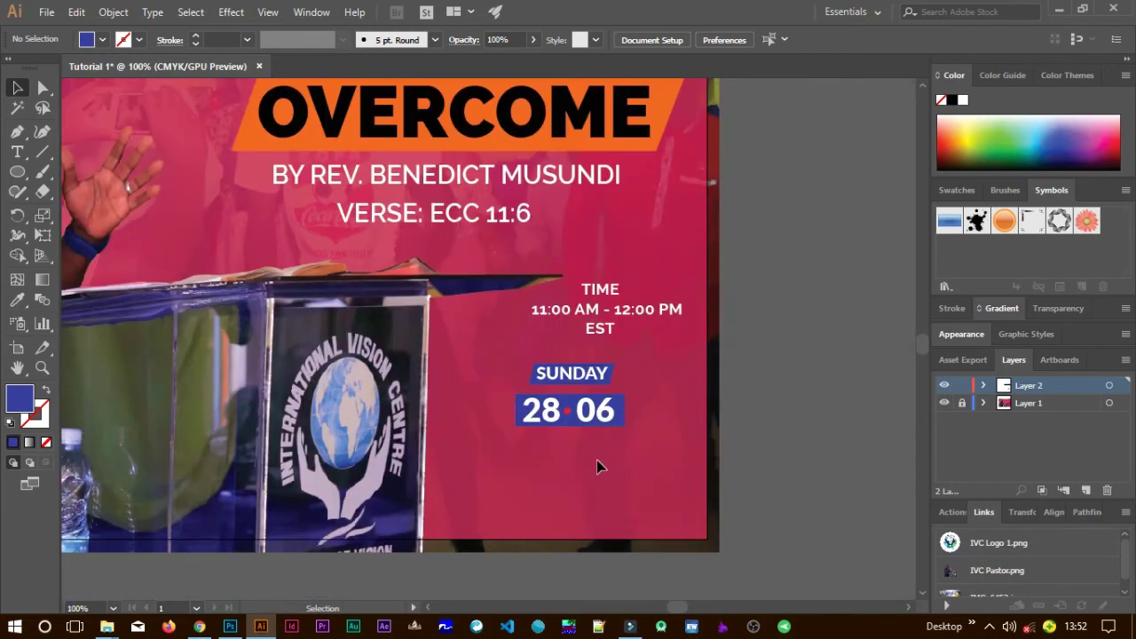
drag(520, 355, 615, 364)
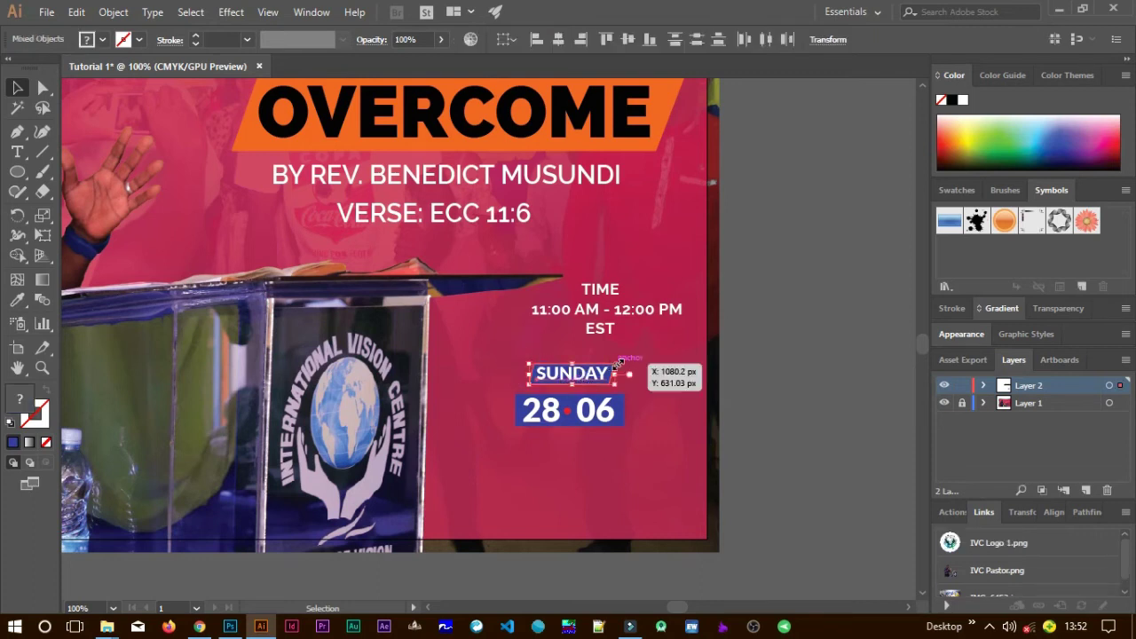
drag(619, 362, 611, 367)
click(612, 480)
click(626, 447)
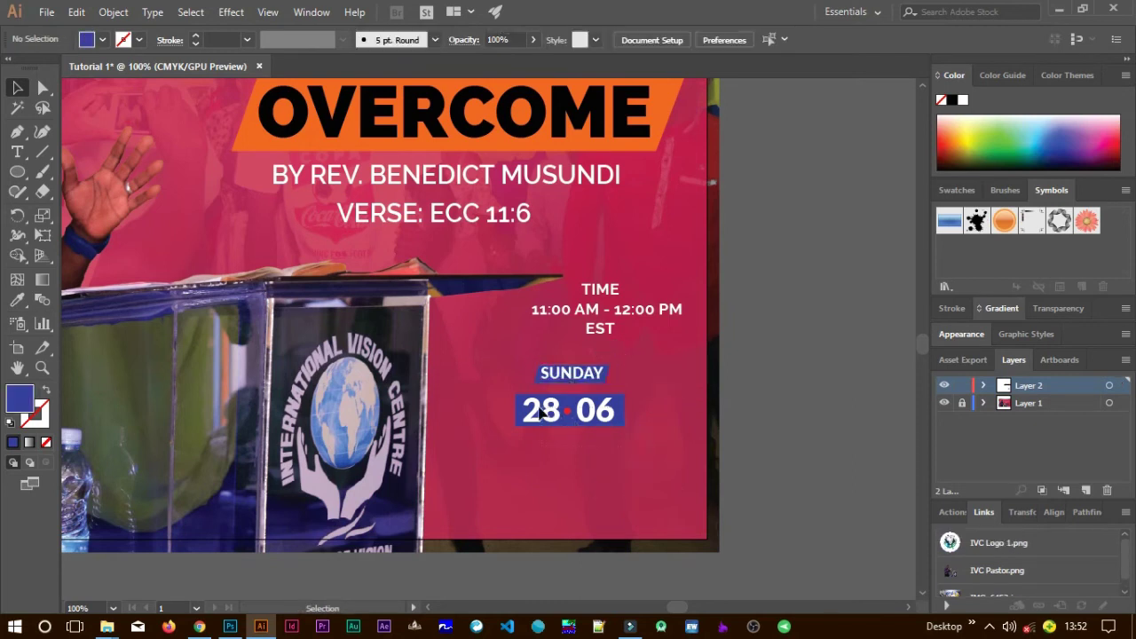
click(569, 415)
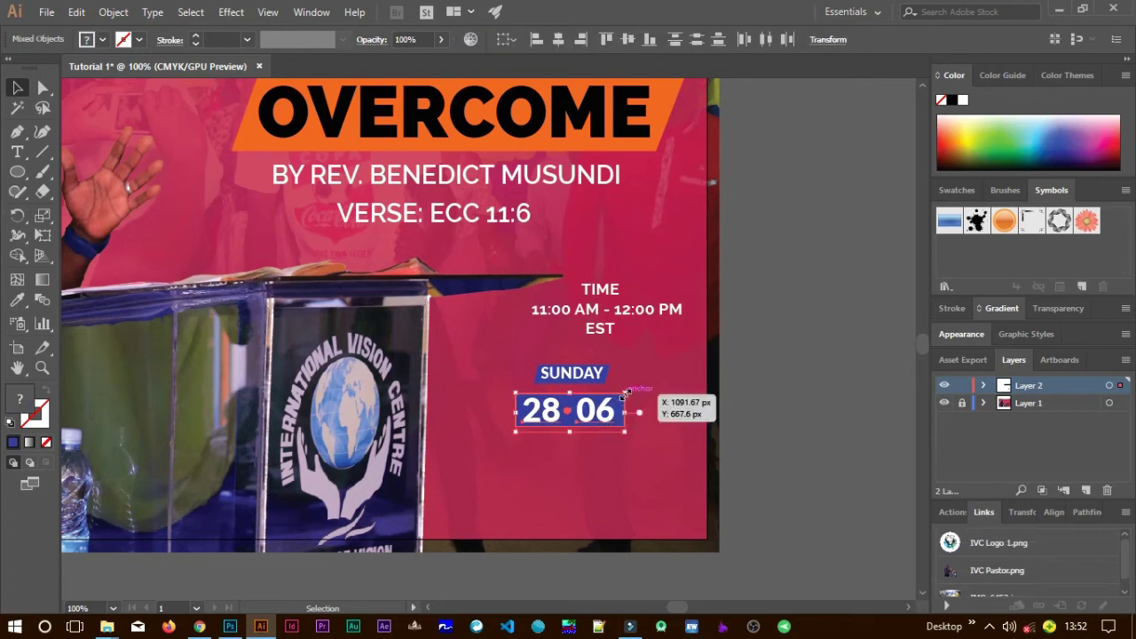
drag(626, 393, 599, 413)
click(594, 480)
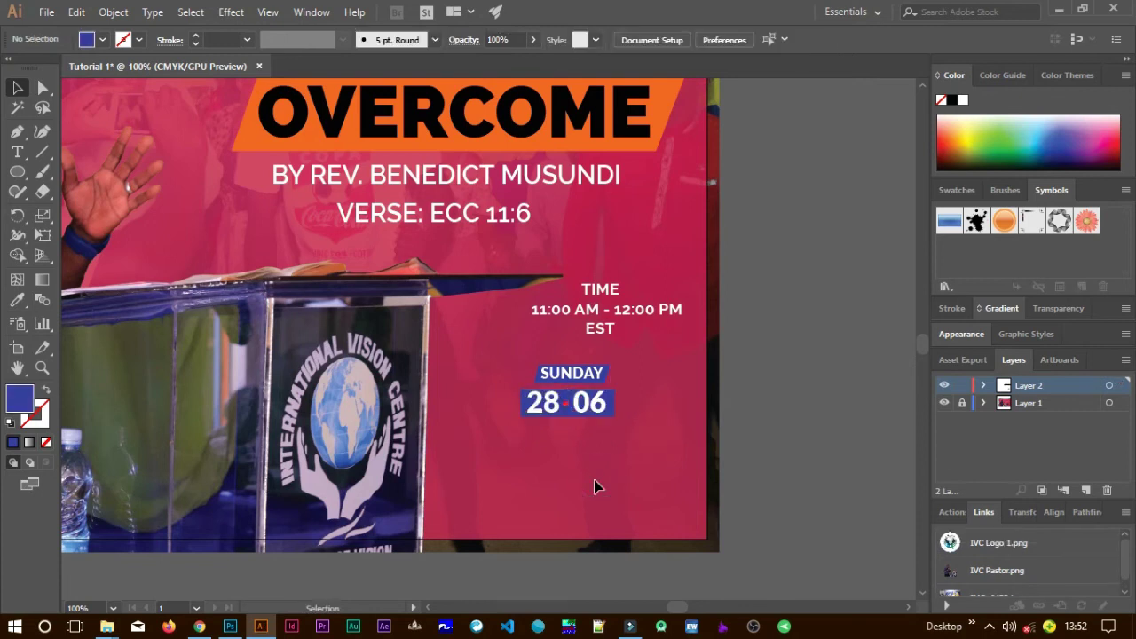
Shift SUNDAY and the date box right, centred beneath the TIME block.
drag(524, 372, 610, 371)
click(631, 455)
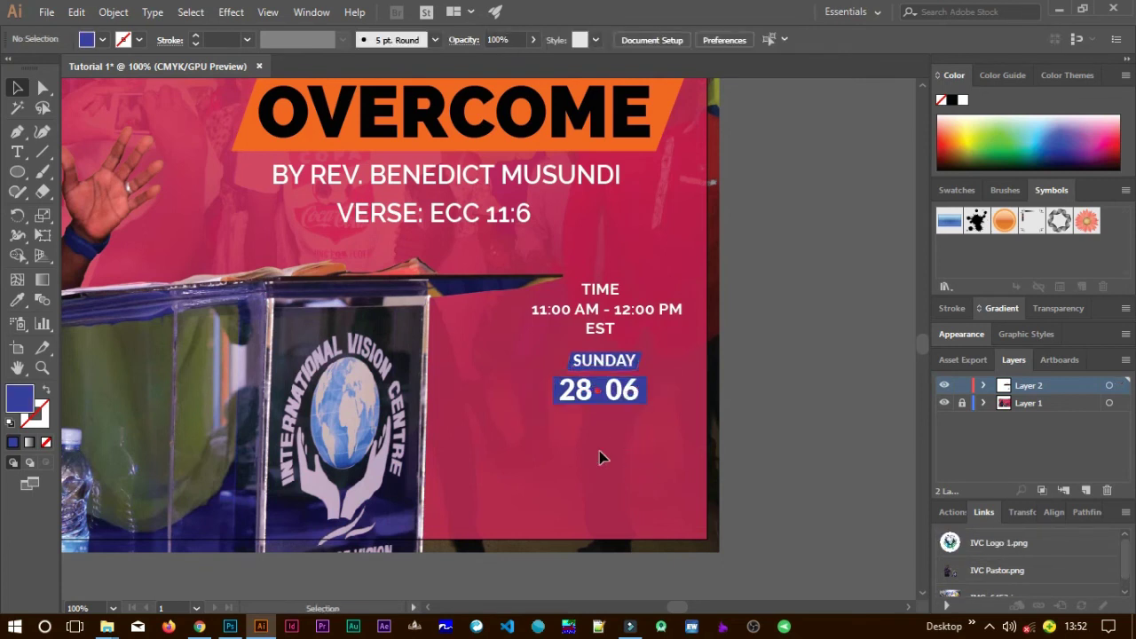
scroll(599, 458, down, 1)
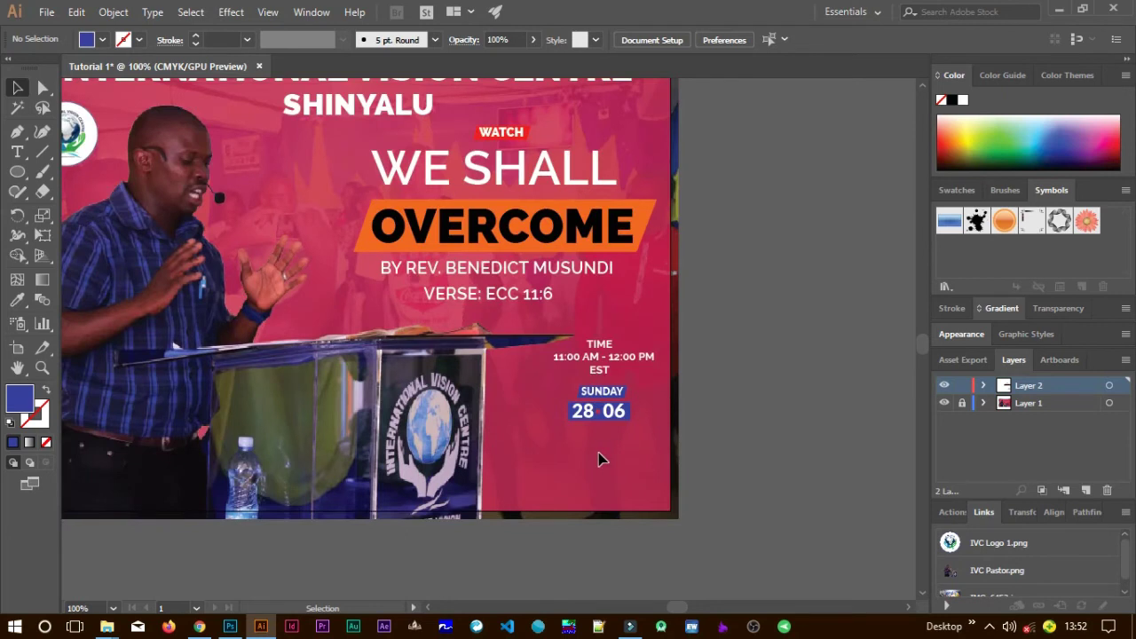
scroll(599, 458, down, 2)
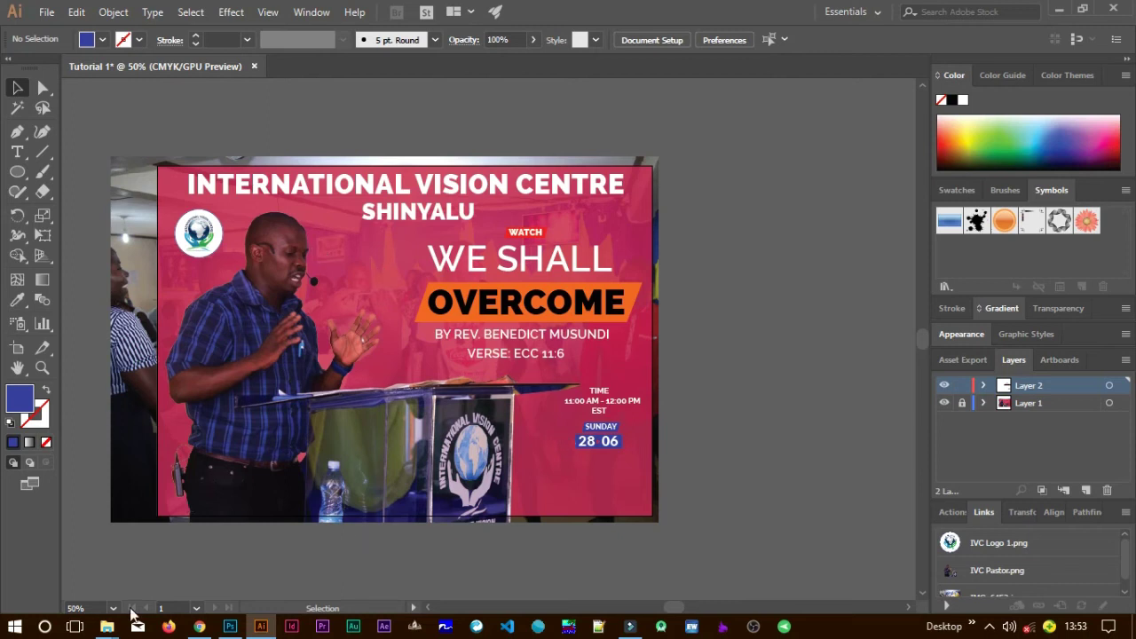
Open the Icons folder on New Volume (D:) and drag the YouTube and Fb icon files into Illustrator.
mouse_move(114, 624)
click(257, 588)
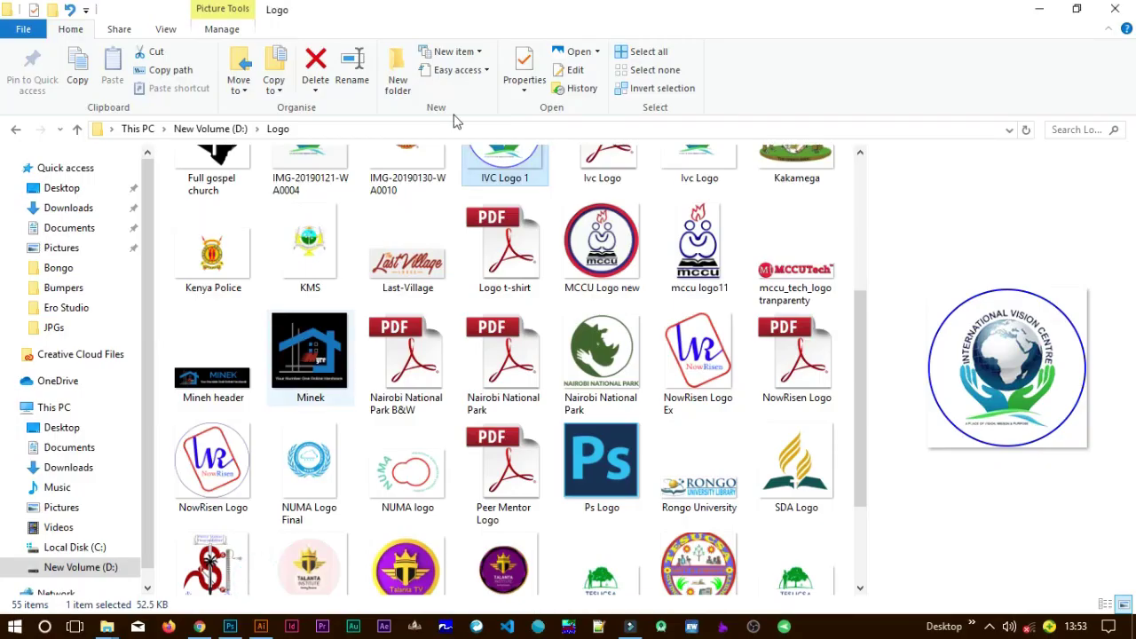
click(235, 129)
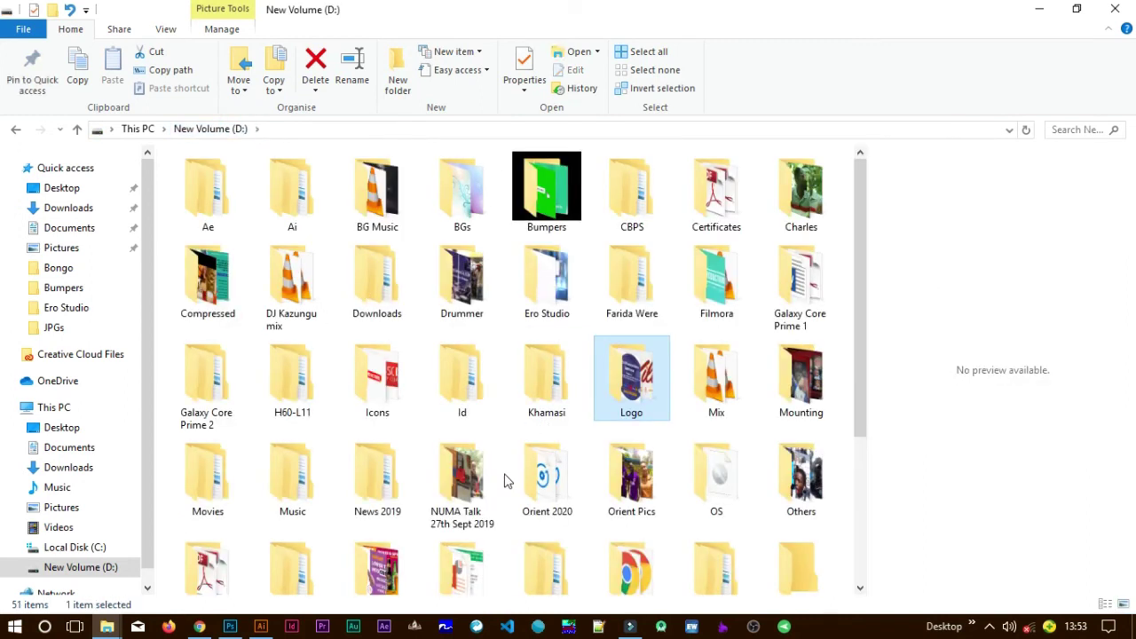
scroll(504, 481, down, 3)
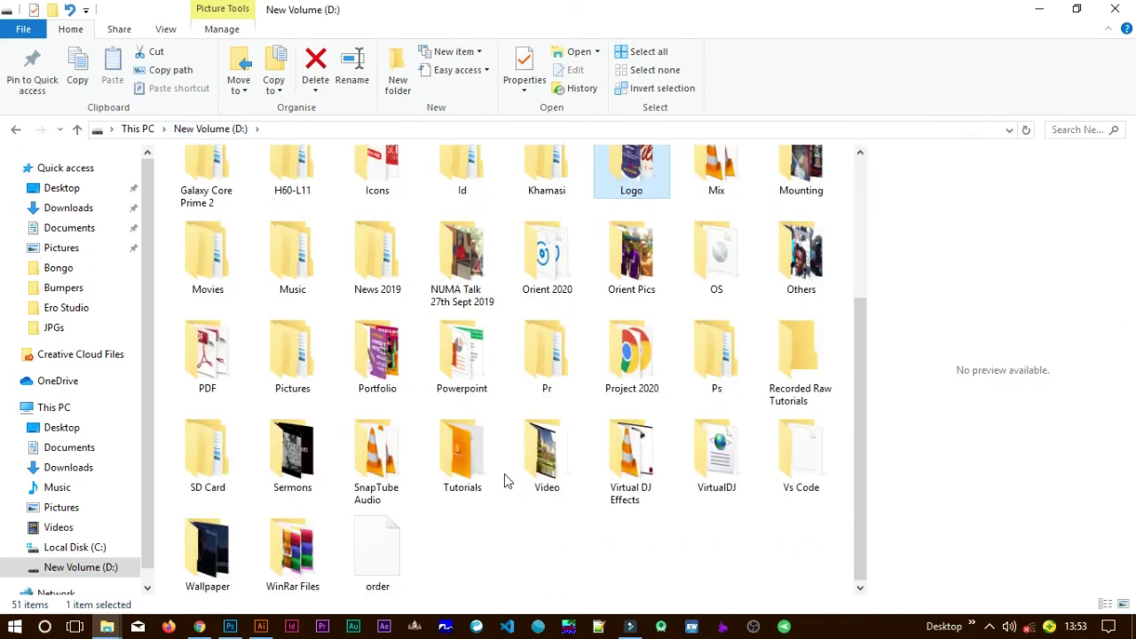
scroll(506, 478, up, 3)
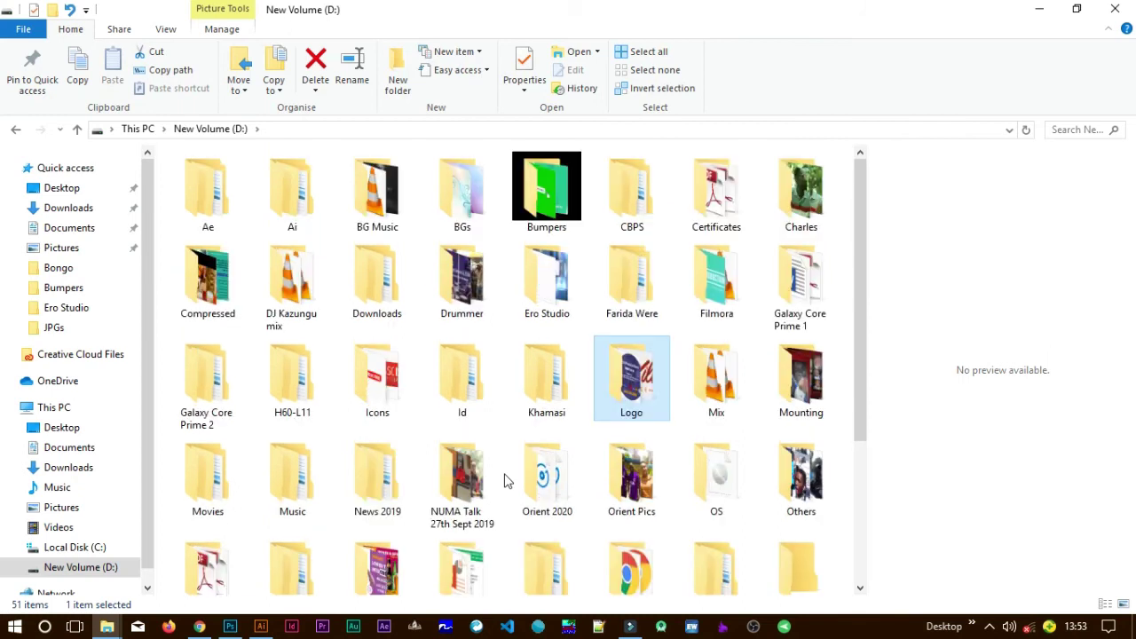
double_click(371, 407)
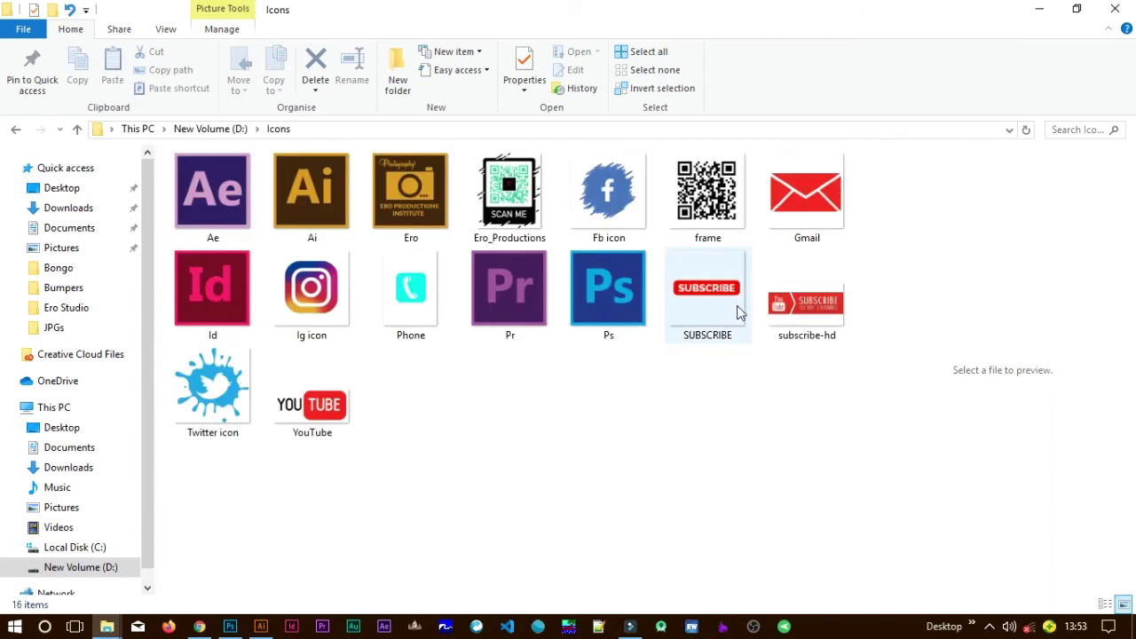
click(342, 407)
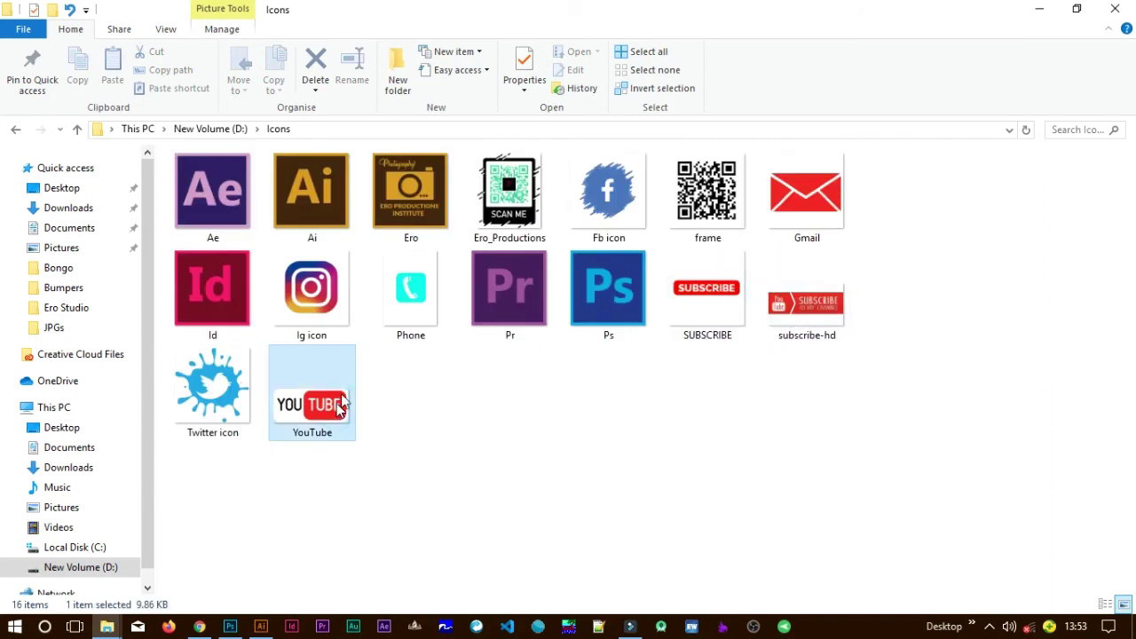
ctrl+click(619, 210)
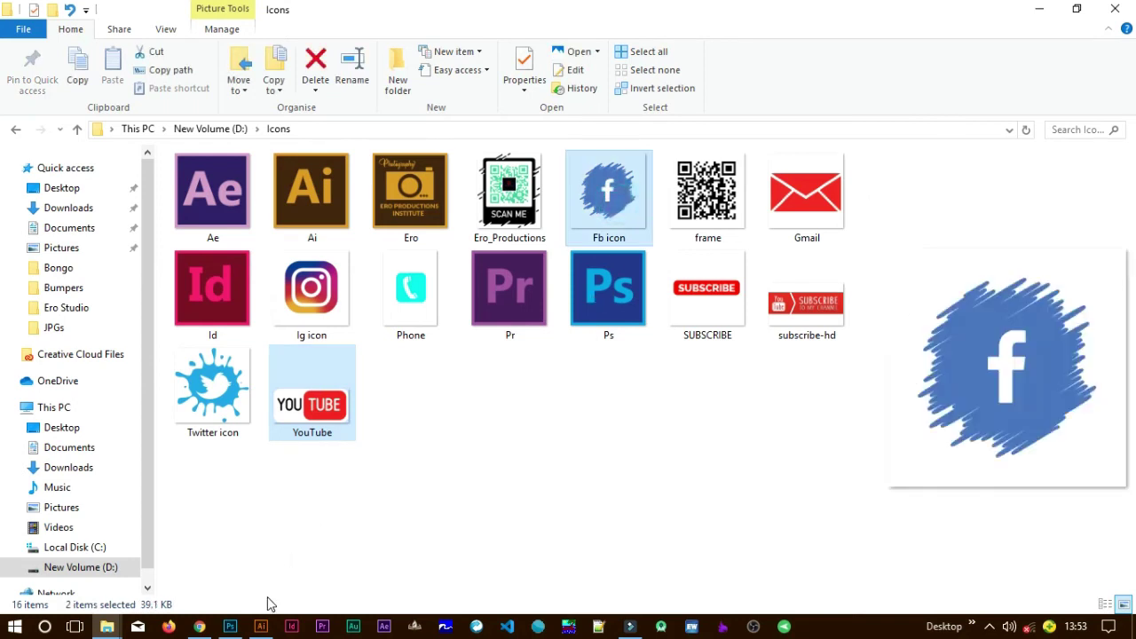
drag(270, 604, 368, 377)
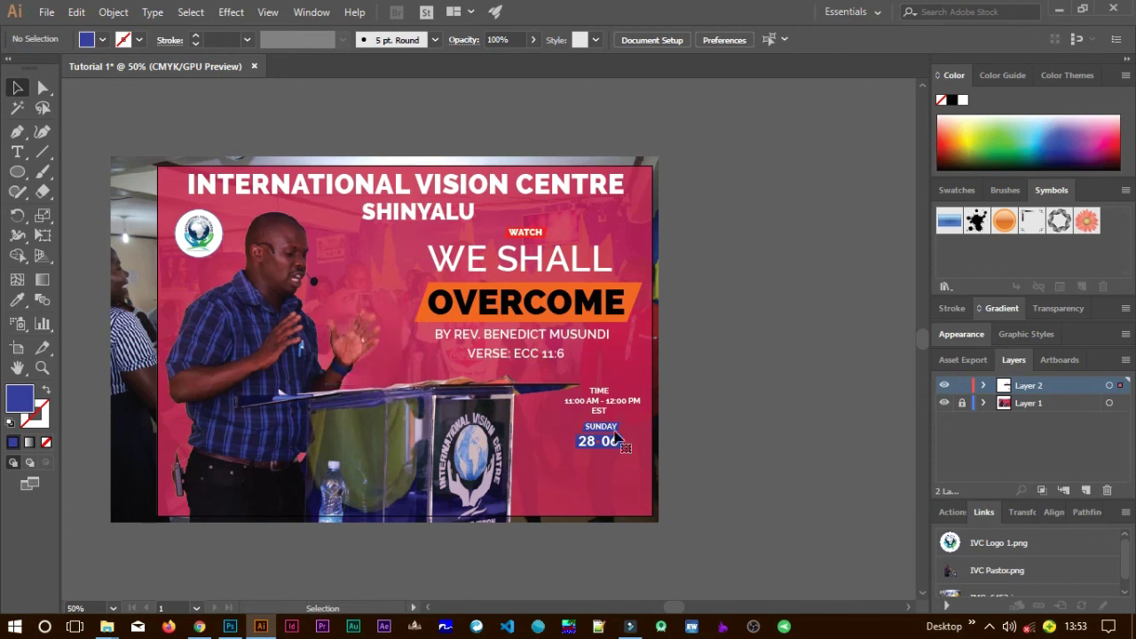
Move the Facebook icon to the flyer's lower right and shrink it to about 79 px.
click(721, 479)
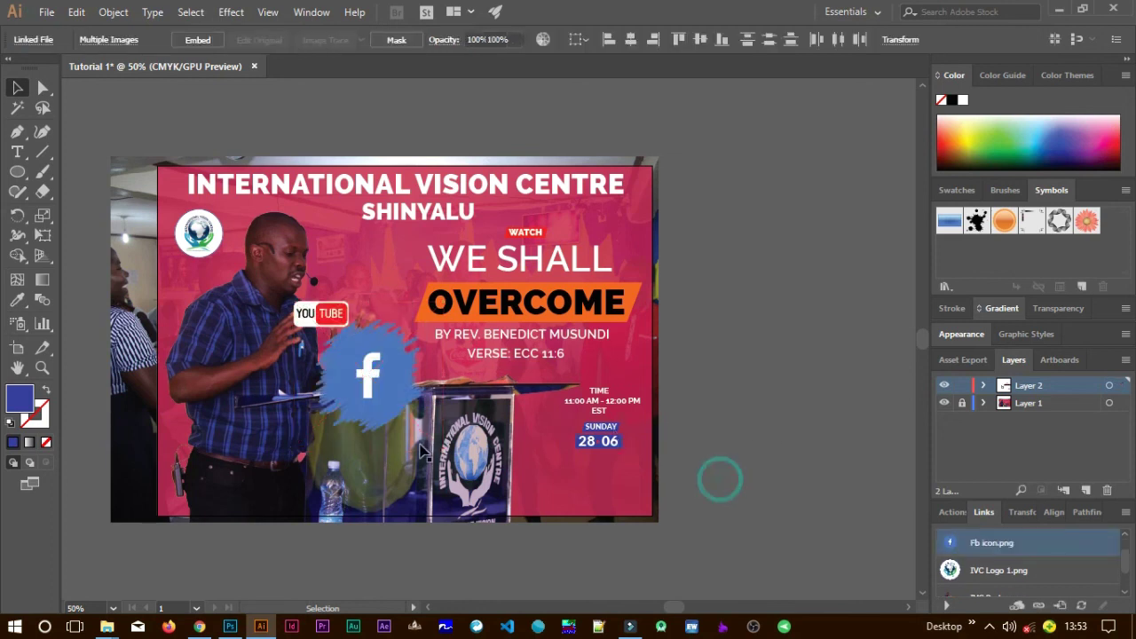
drag(374, 397, 545, 490)
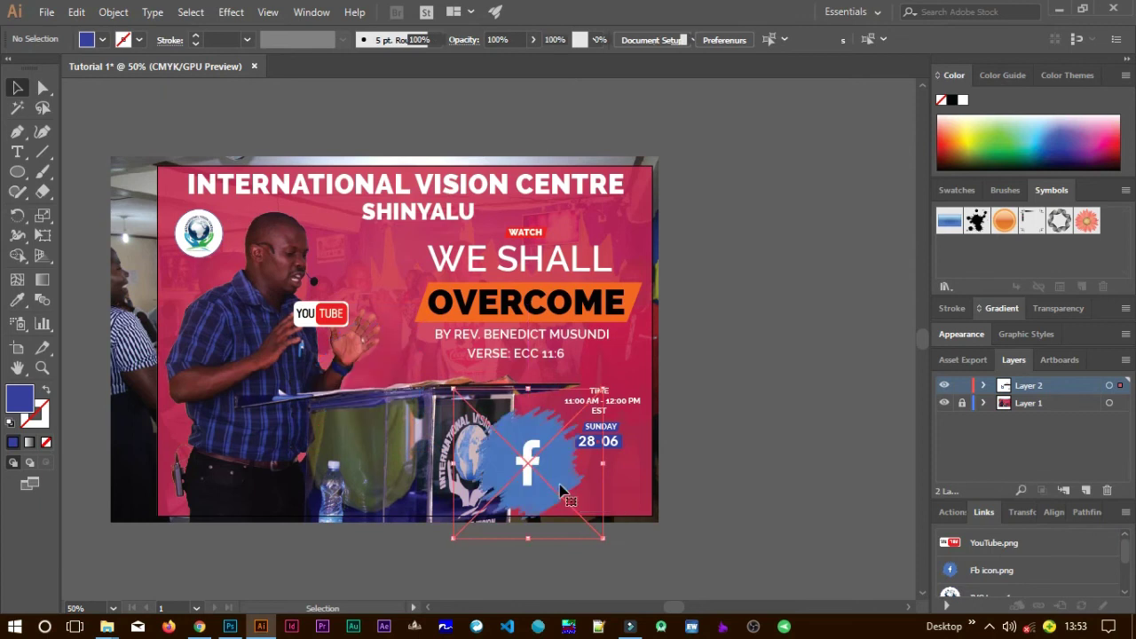
drag(600, 536, 537, 475)
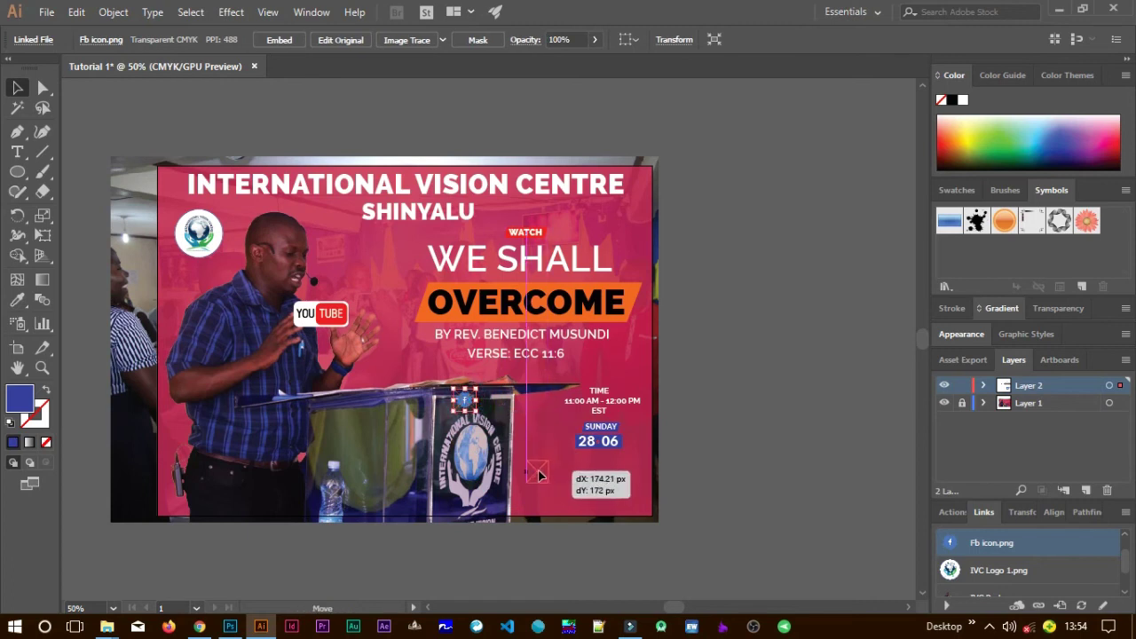
Place the YouTube icon below the Facebook icon and shrink it.
drag(335, 313, 552, 500)
scroll(552, 500, up, 2)
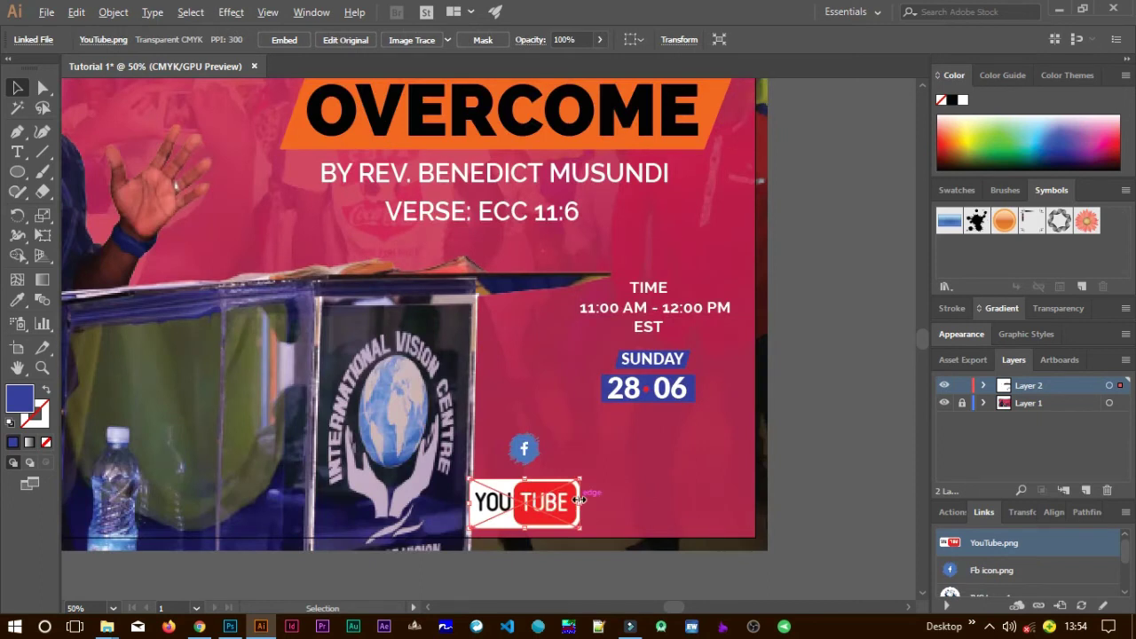
scroll(578, 499, up, 3)
drag(670, 502, 624, 357)
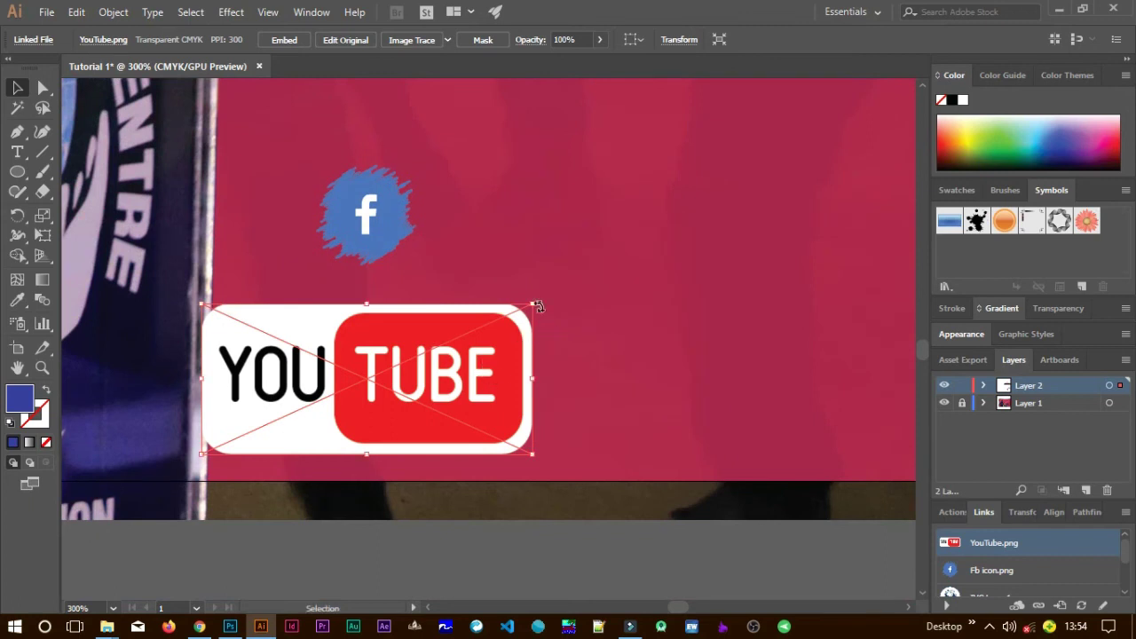
drag(537, 304, 427, 352)
click(624, 413)
click(568, 388)
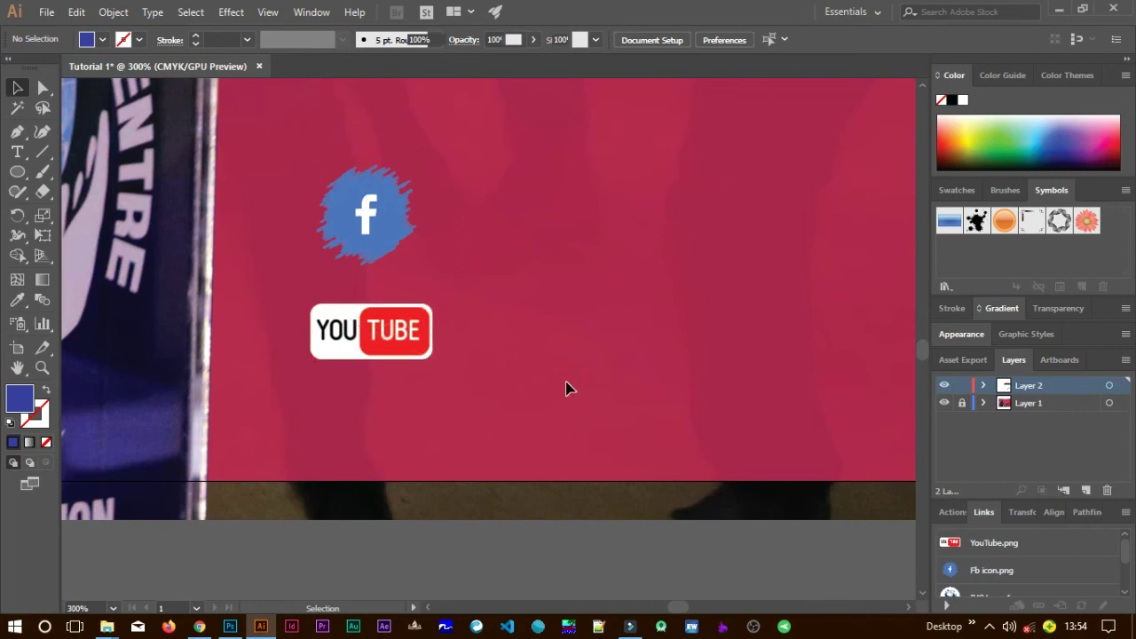
Move the stacked Facebook and YouTube icons lower on the flyer together.
scroll(569, 387, up, 1)
scroll(633, 384, up, 1)
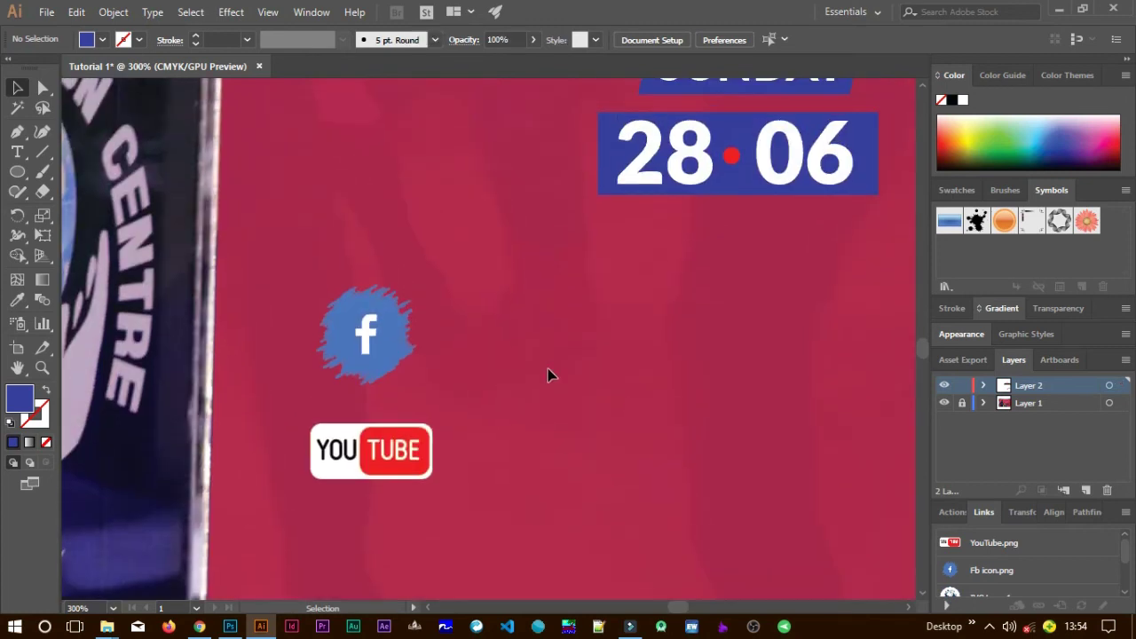
drag(565, 518, 366, 435)
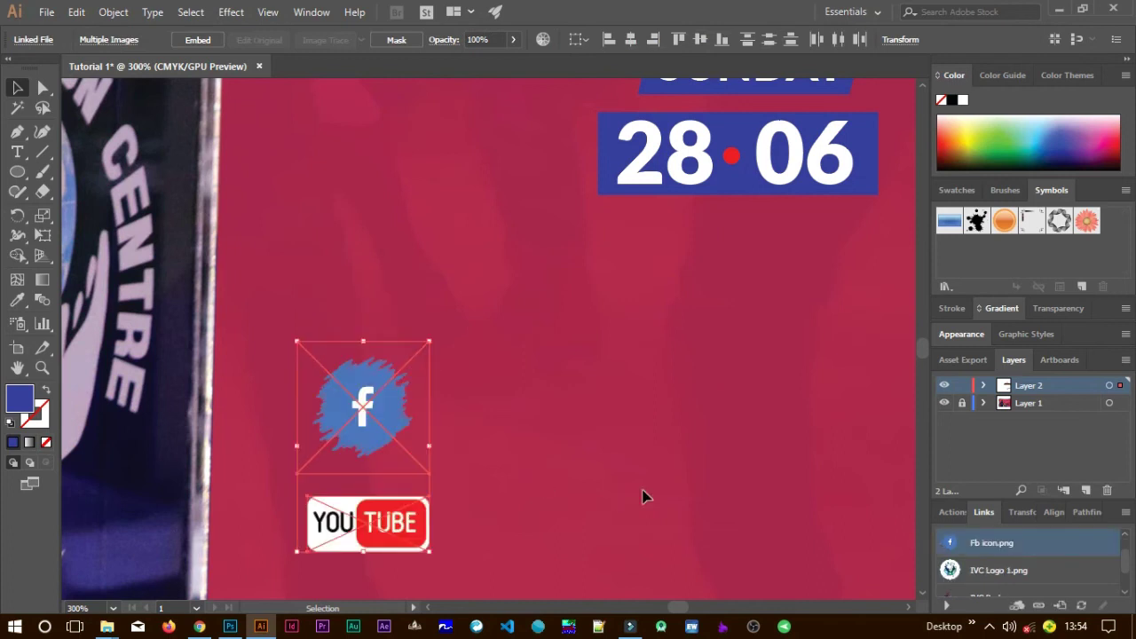
click(550, 391)
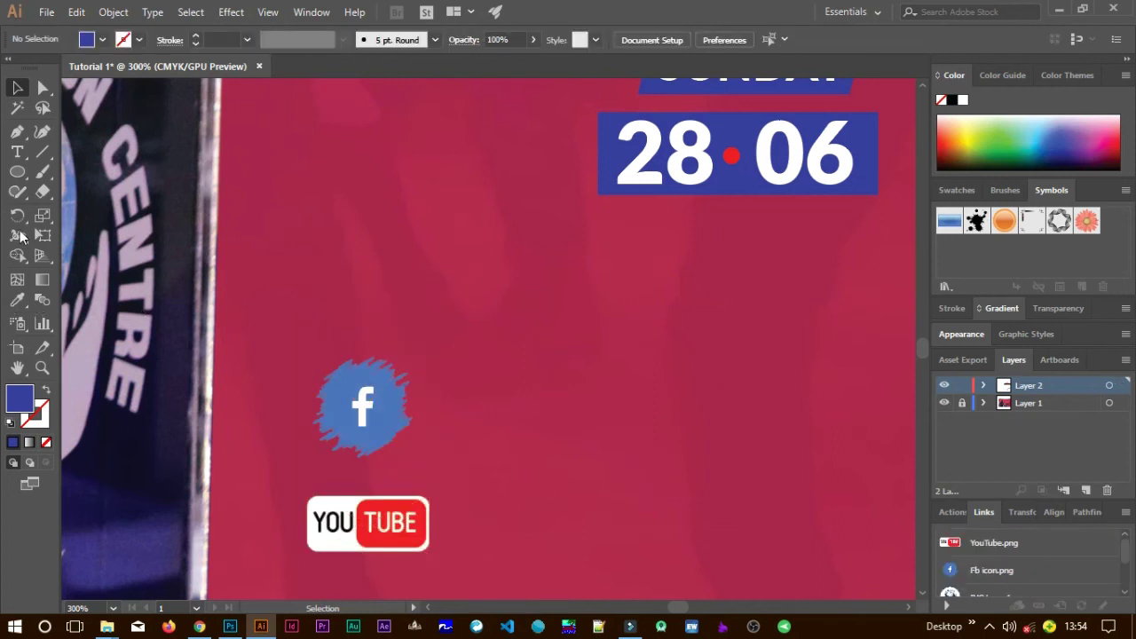
Type 'FIND US LIVE ON' under the date and place copies beside the Facebook and YouTube icons.
click(17, 152)
click(316, 272)
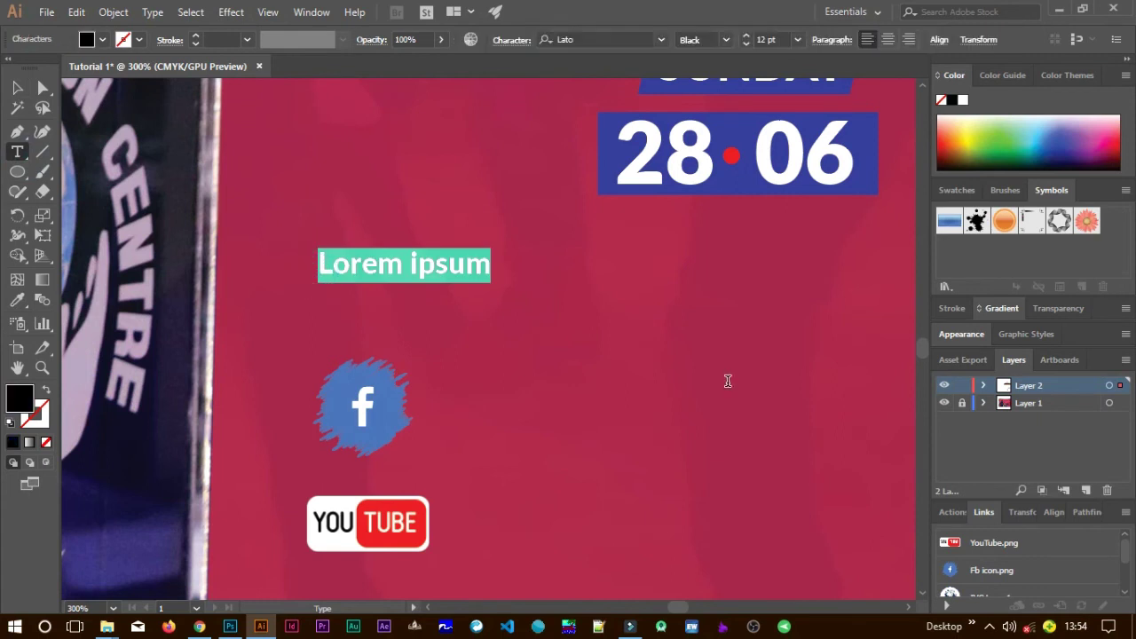
text(FIND US LIVE ON)
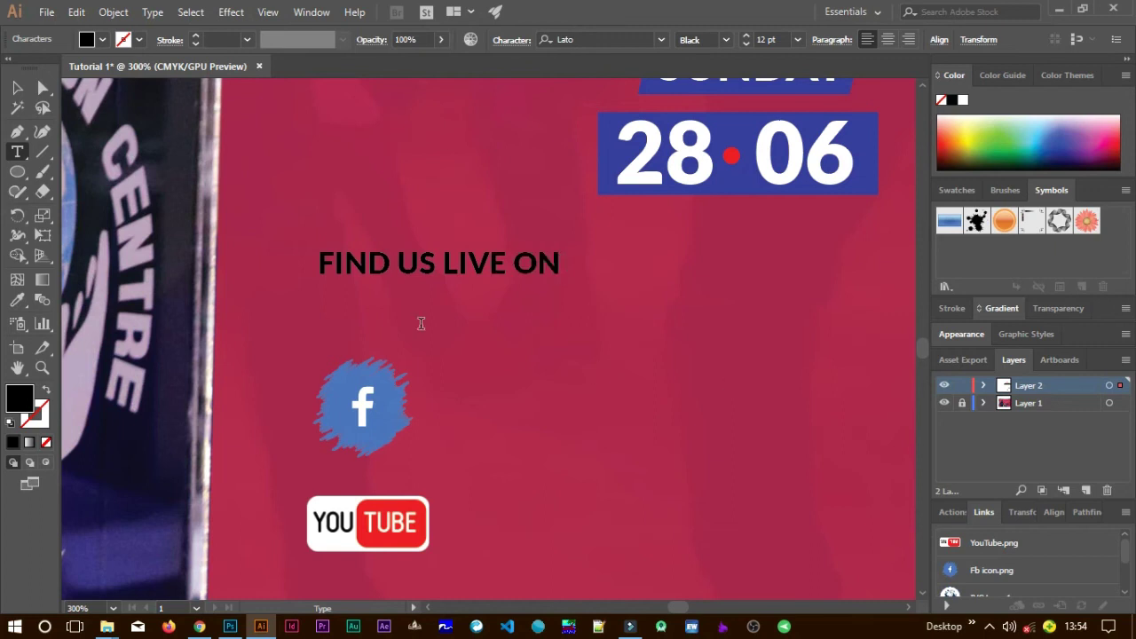
click(17, 87)
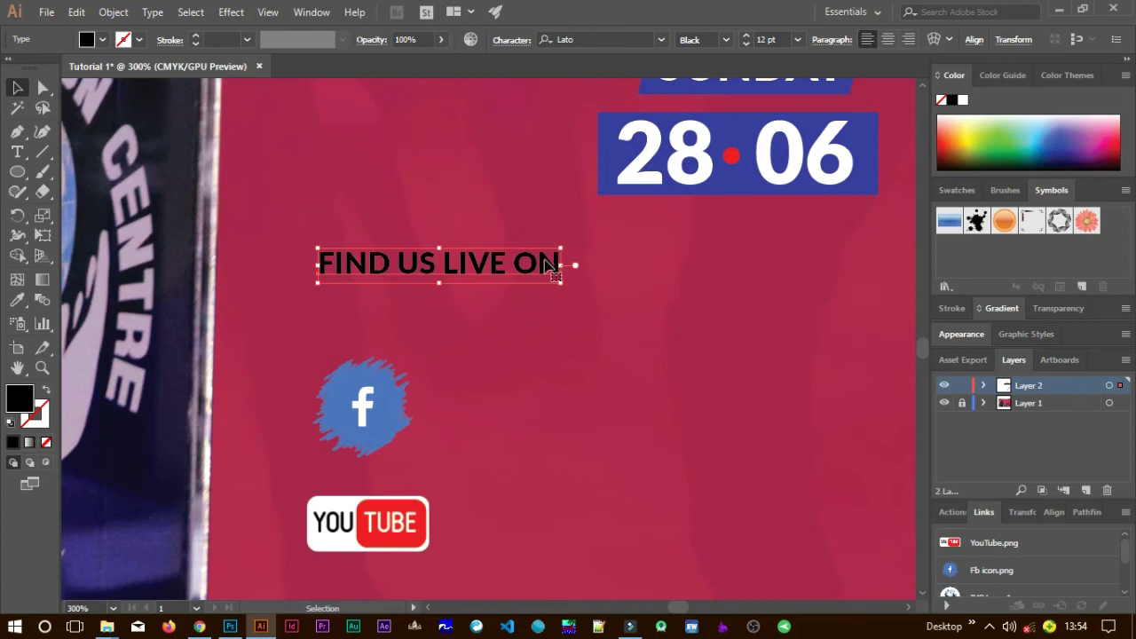
drag(538, 266, 624, 525)
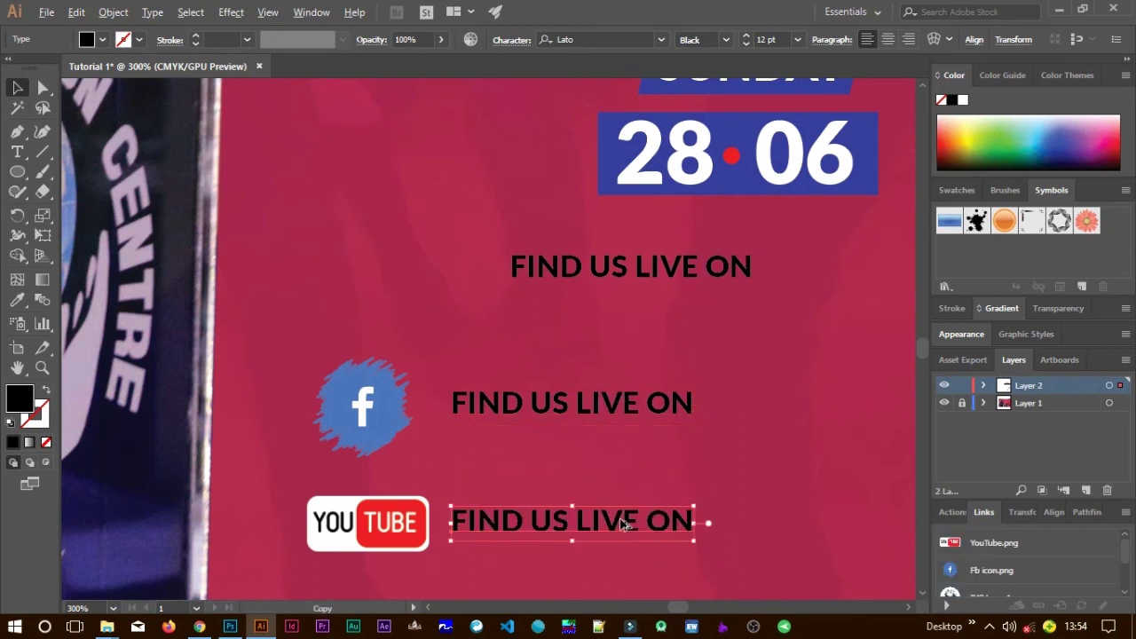
click(553, 406)
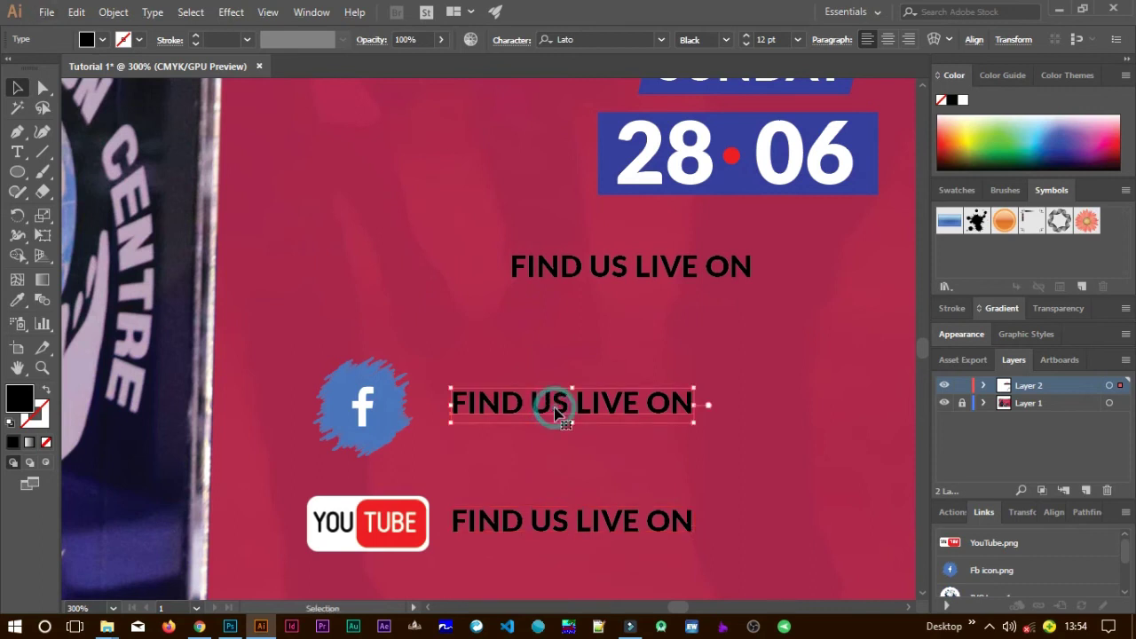
Retype the text beside the Facebook icon as 'IVC SHINYALU'.
double_click(554, 406)
key(ctrl+a)
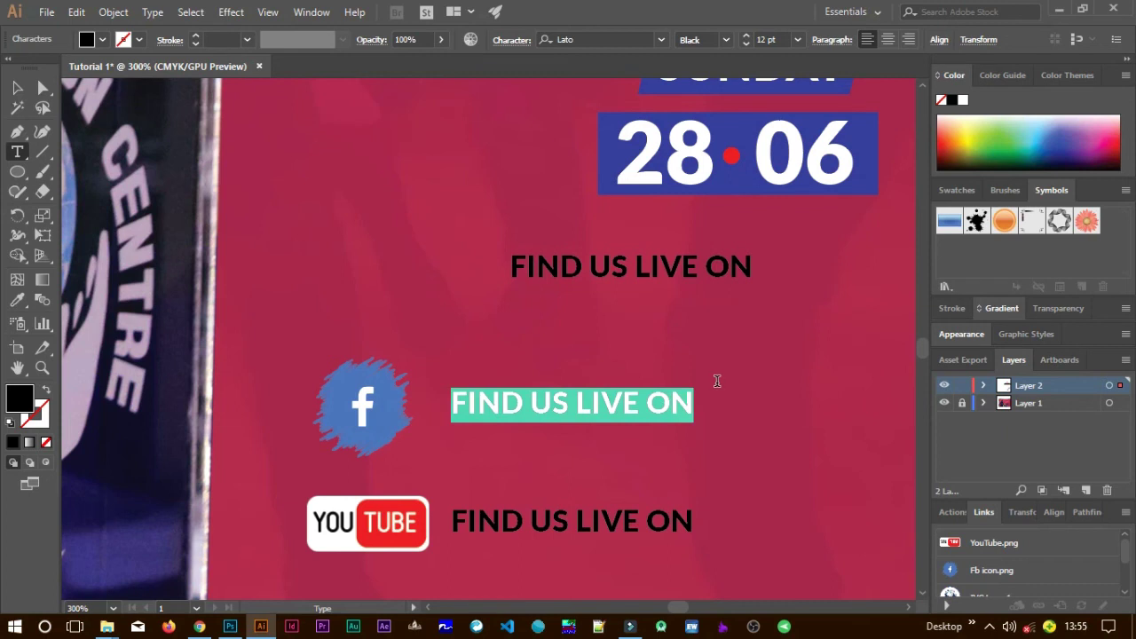
text(IVC SHIN)
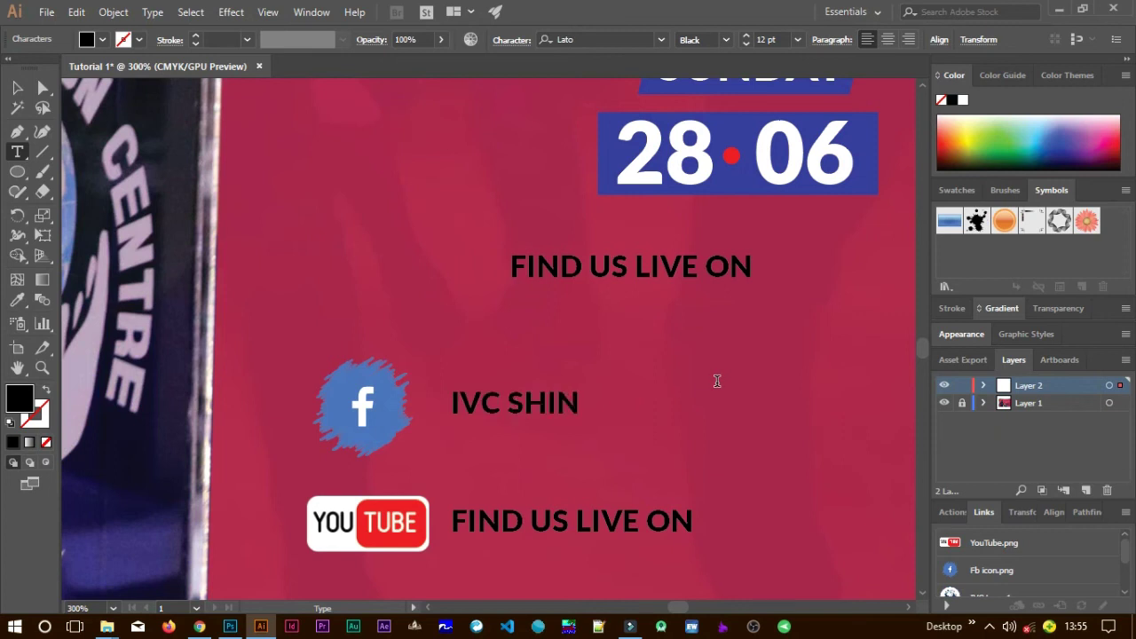
text(YALU)
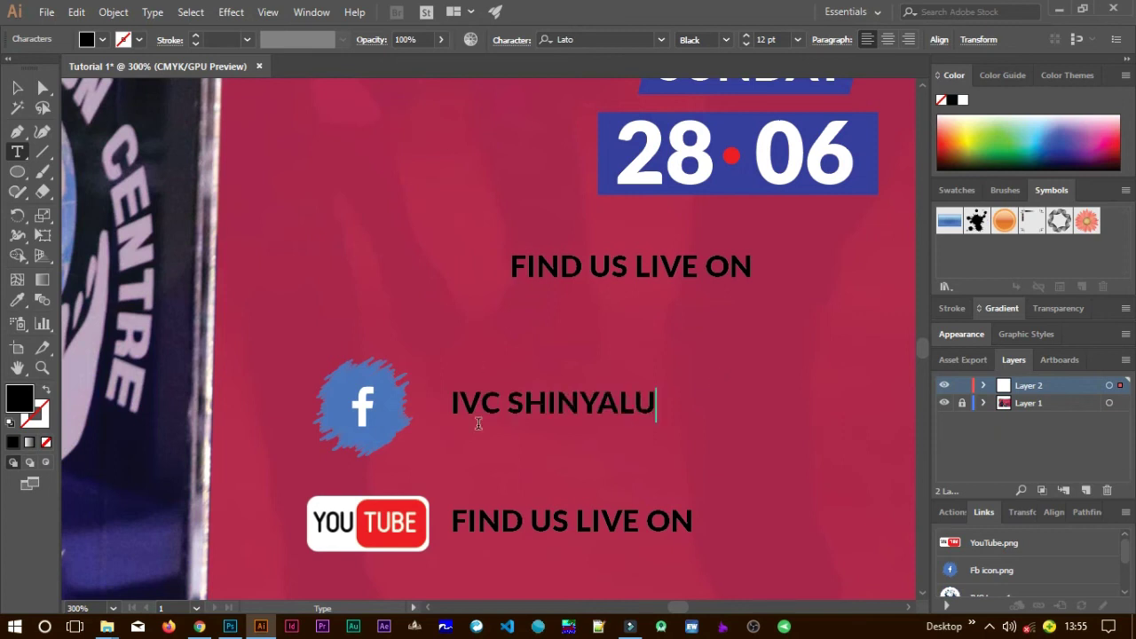
Retype the text beside the YouTube icon as 'INTERNATIONAL VISION CENTRE SHINYALU'.
click(553, 520)
key(ctrl+a)
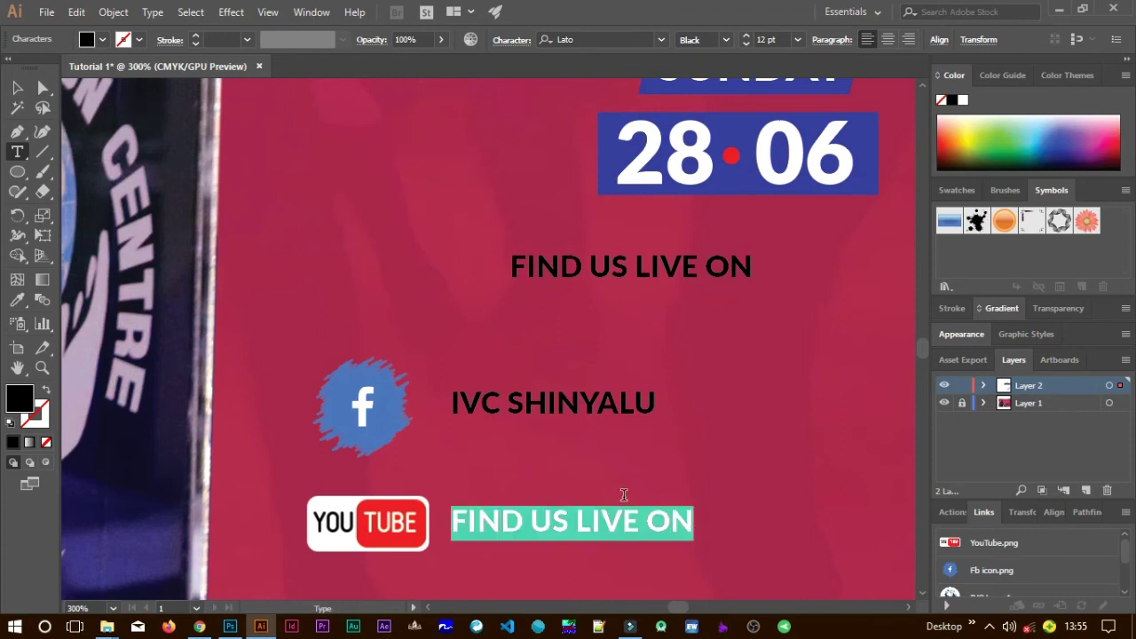
text(IVC)
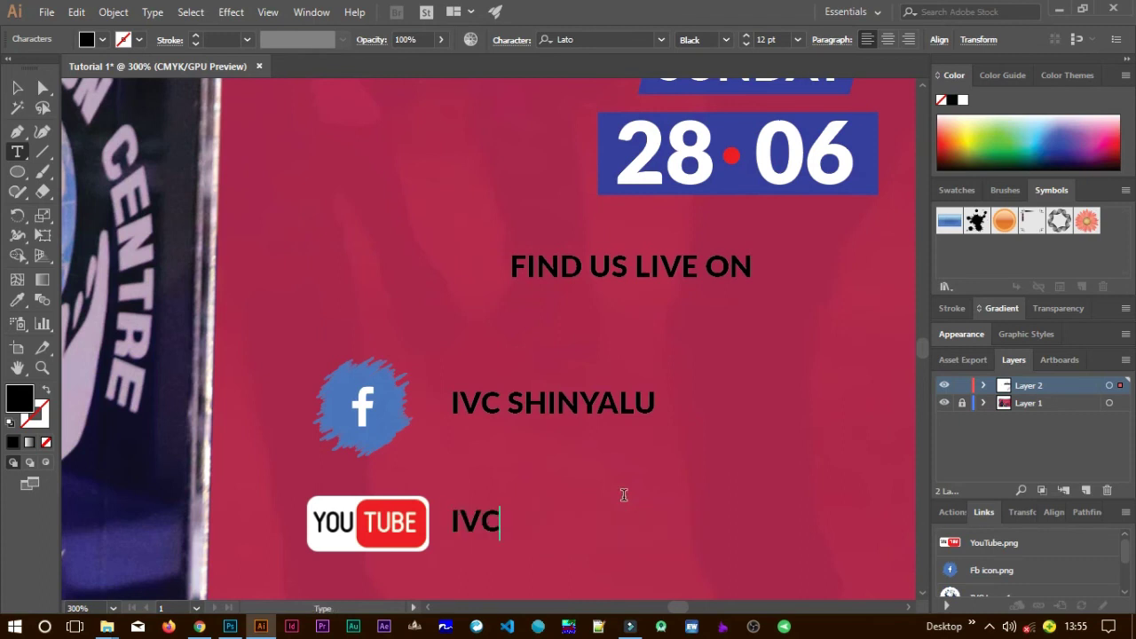
key(BackSpace)
key(BackSpace)
text(NTERNAT)
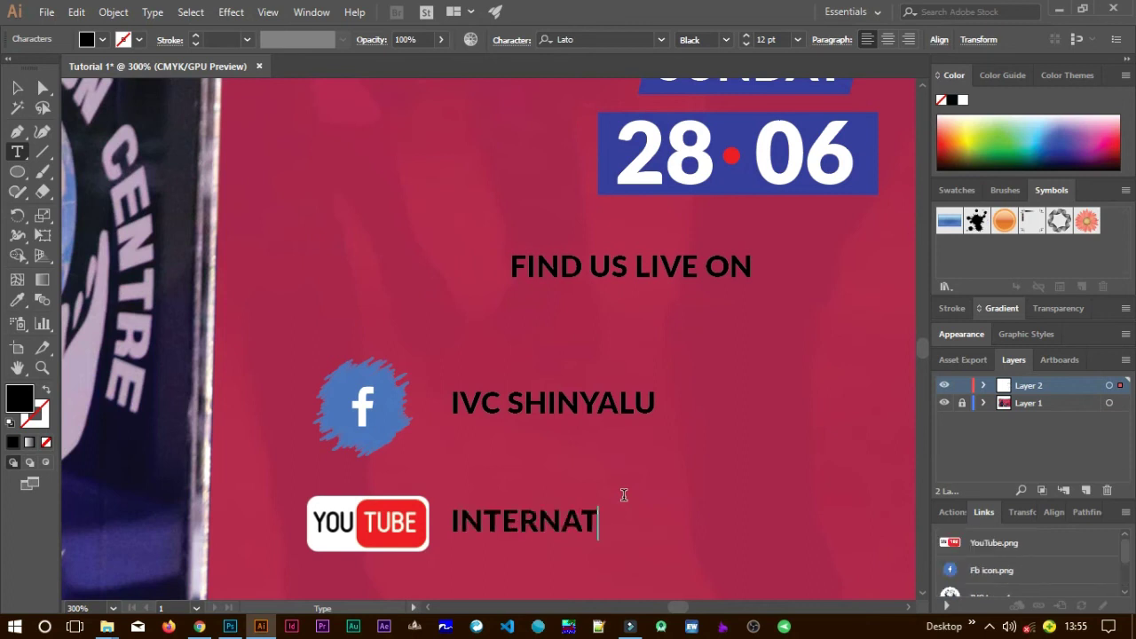
text(IONAL VIS)
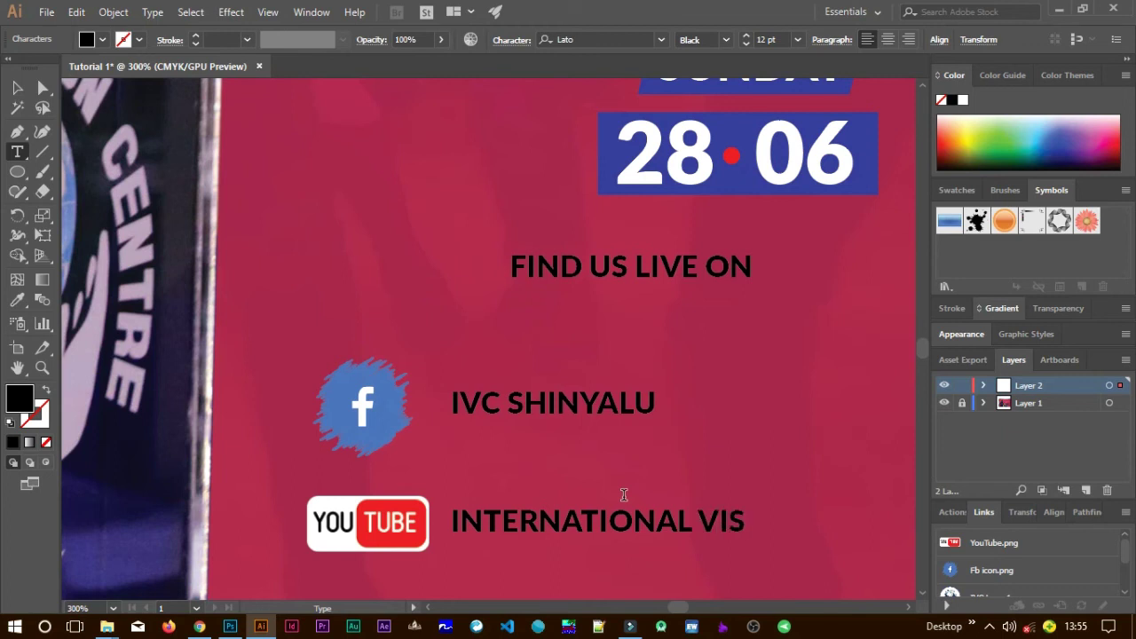
text(ION CEN)
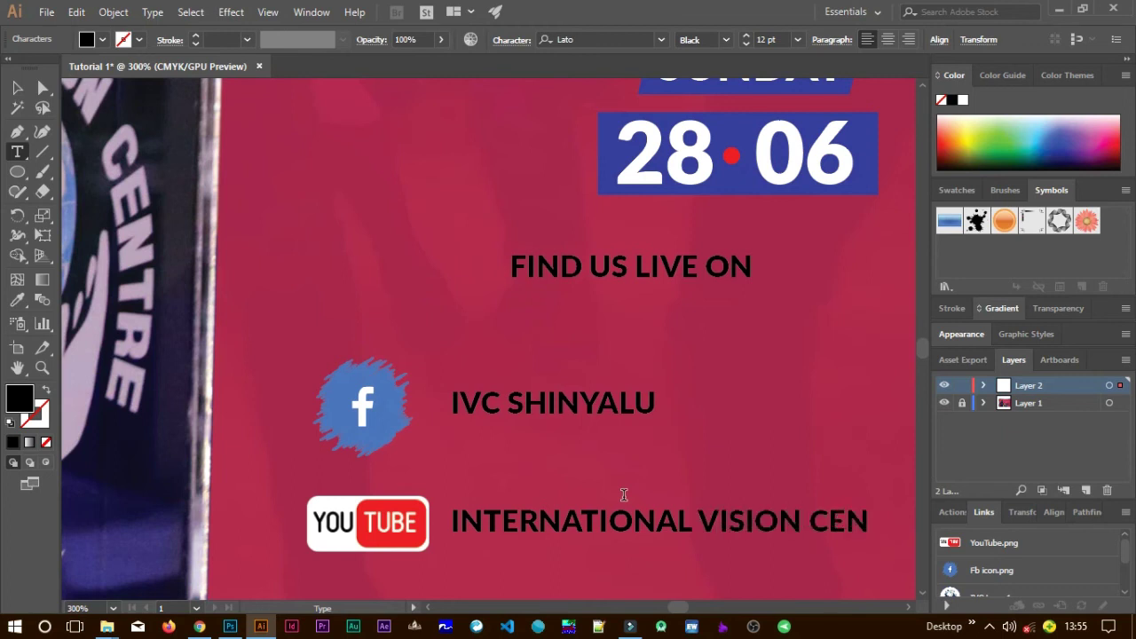
text(TRE SHINYALU)
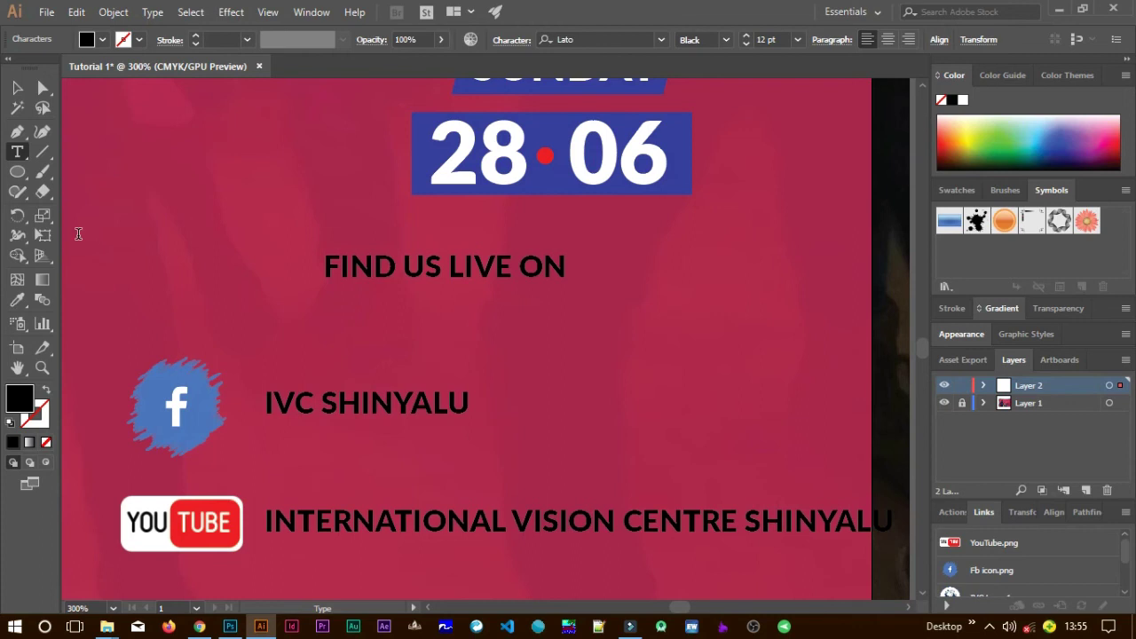
Scale down both contact lines and align each level with its Facebook or YouTube icon.
click(17, 87)
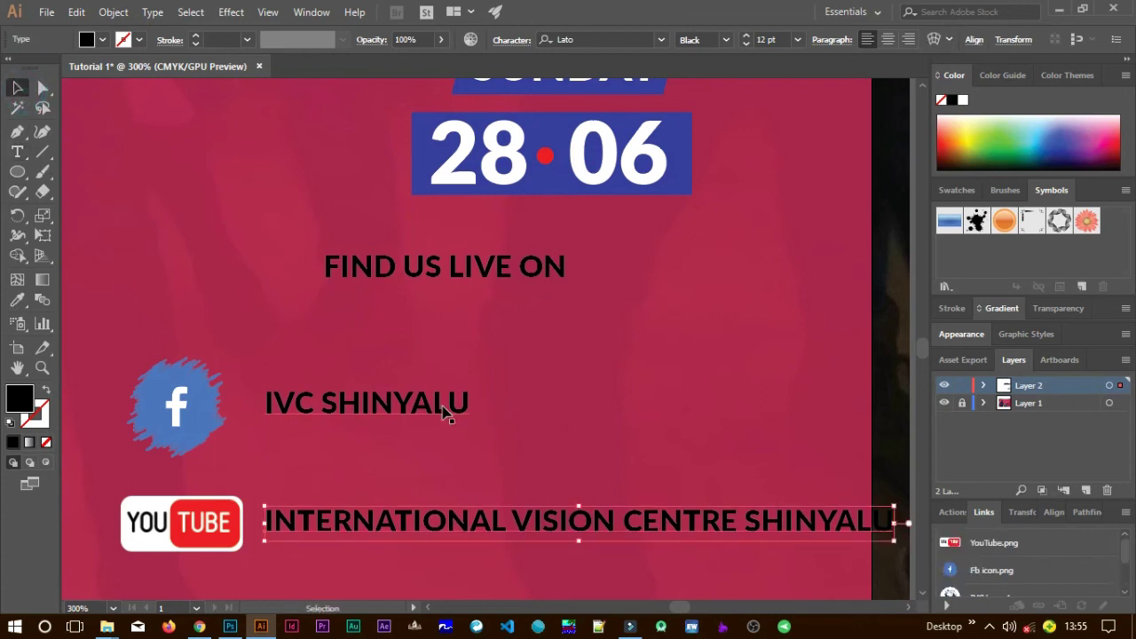
shift+click(444, 407)
drag(896, 383, 797, 415)
click(698, 381)
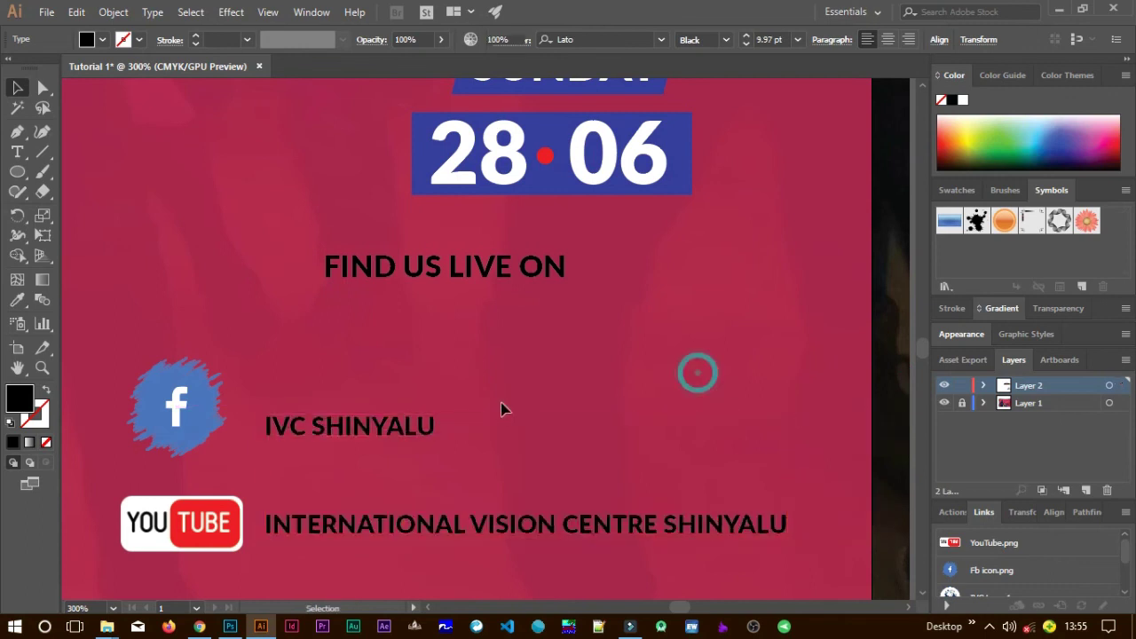
drag(426, 425, 421, 402)
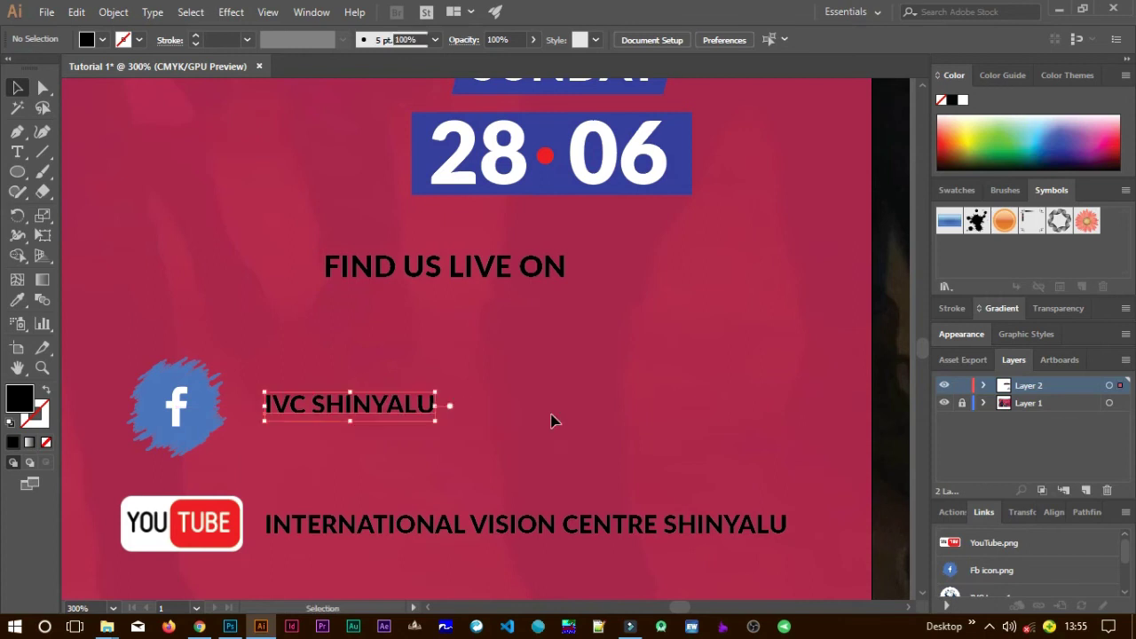
click(448, 526)
drag(448, 526, 454, 530)
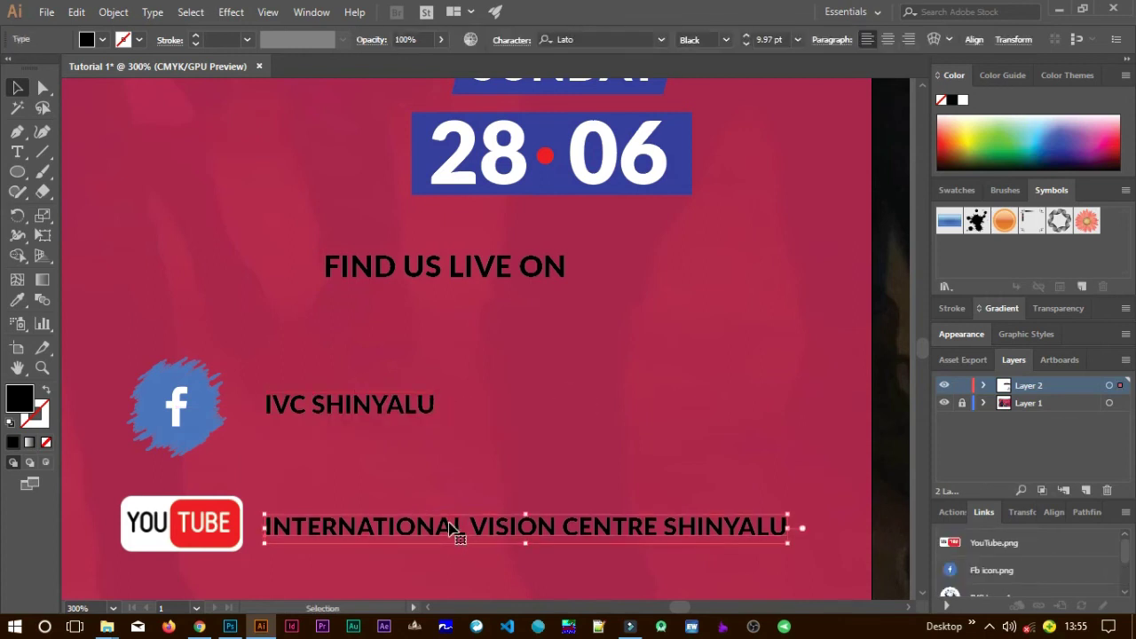
Set the fill of both contact lines to white.
click(412, 403)
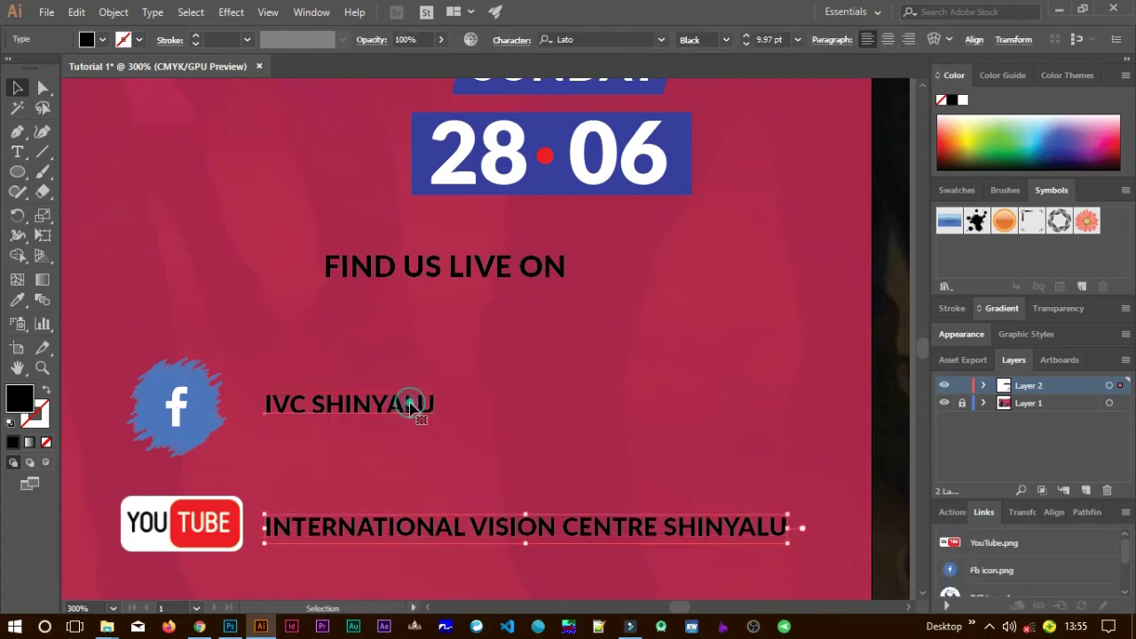
shift+click(426, 530)
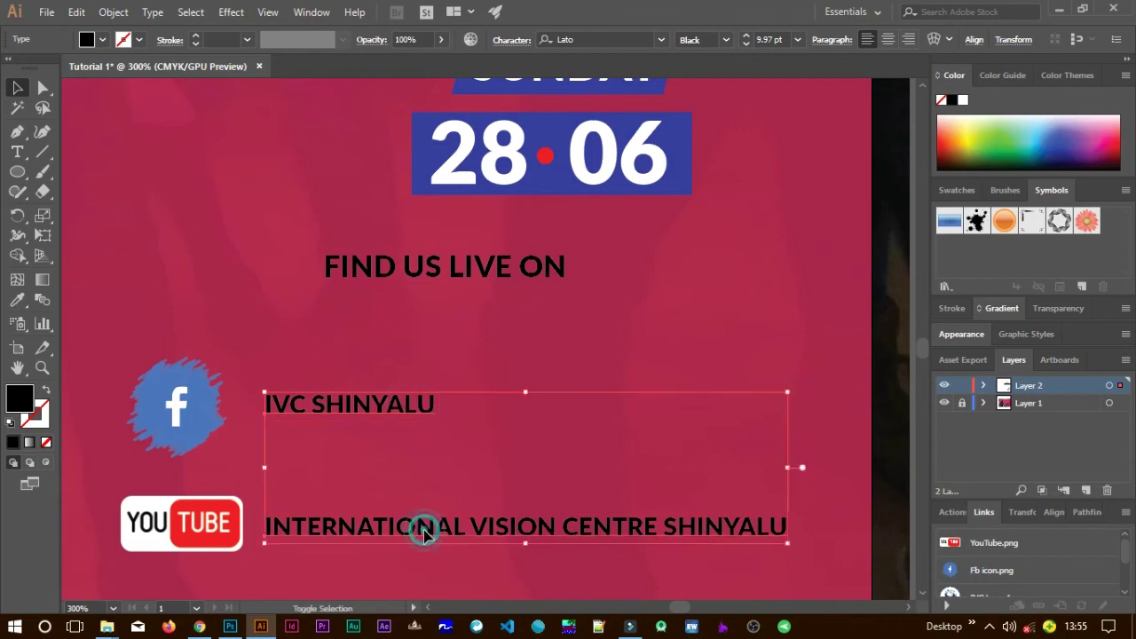
double_click(20, 401)
click(455, 149)
click(847, 154)
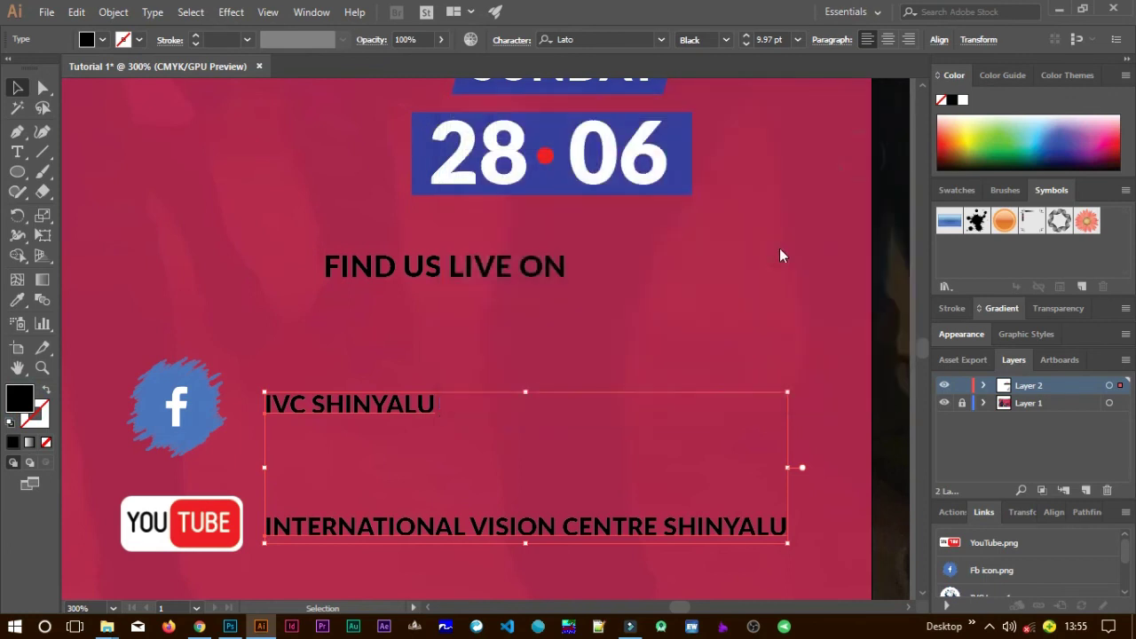
click(721, 355)
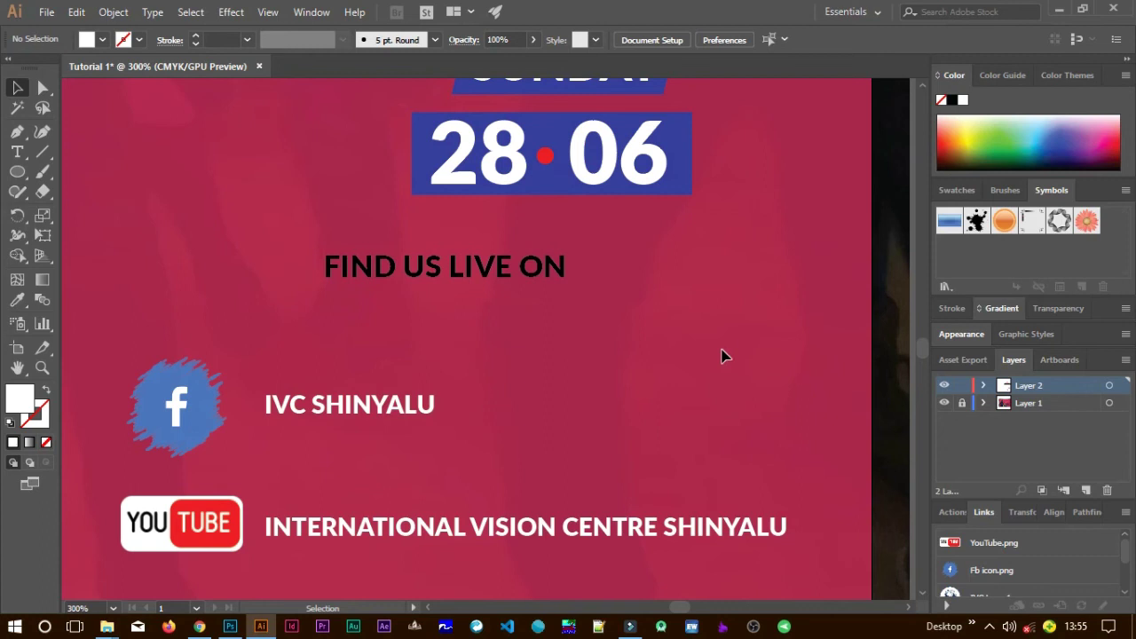
click(547, 270)
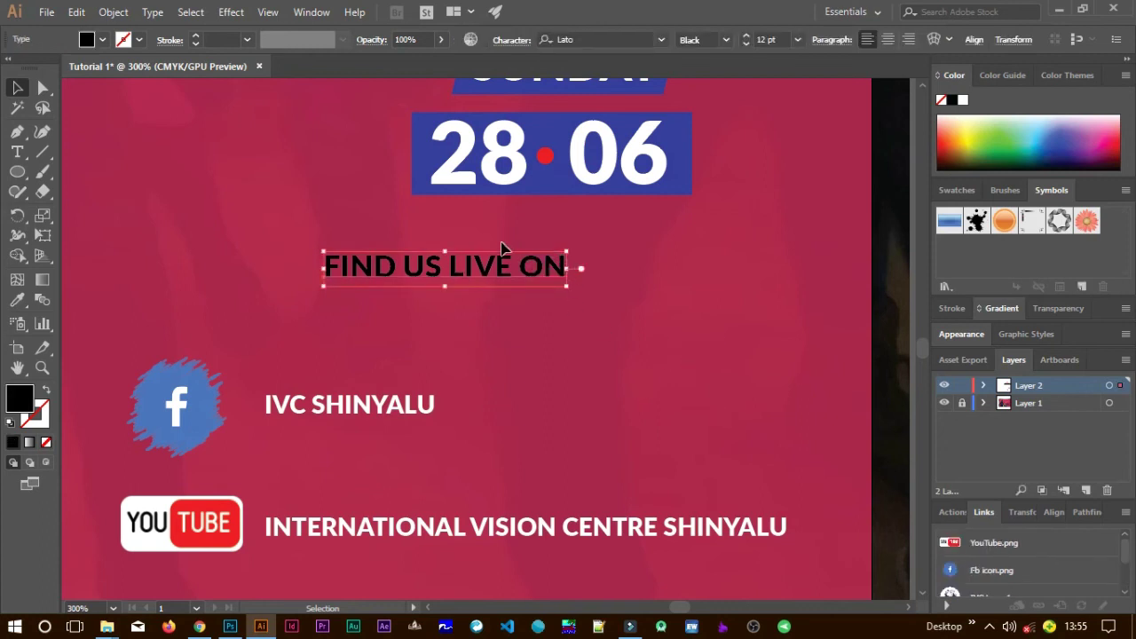
drag(500, 265, 521, 305)
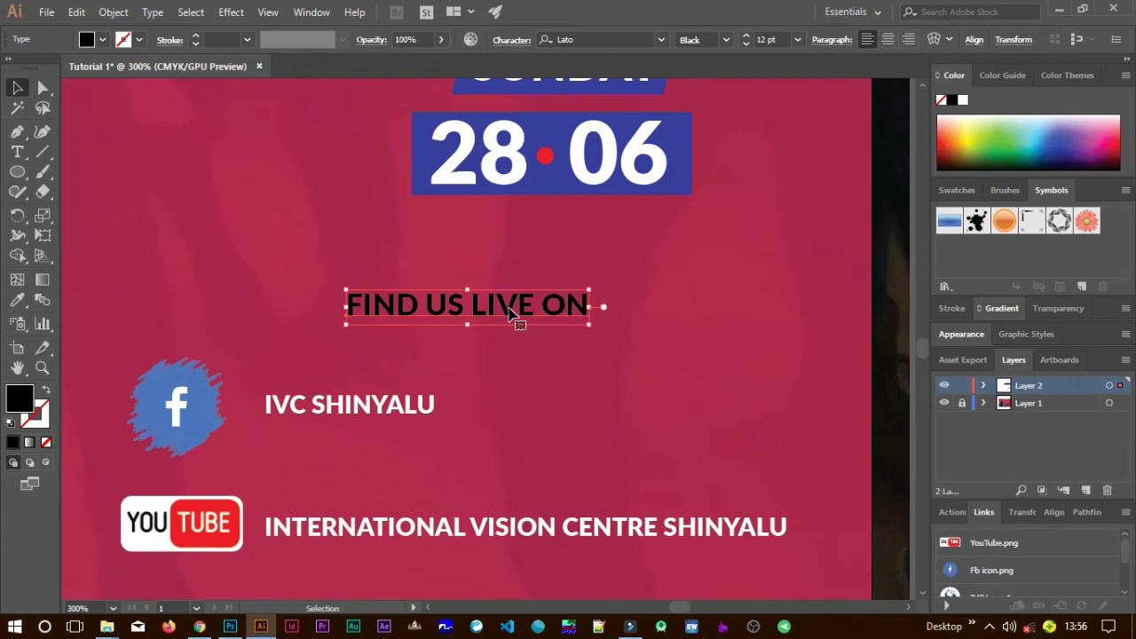
double_click(18, 402)
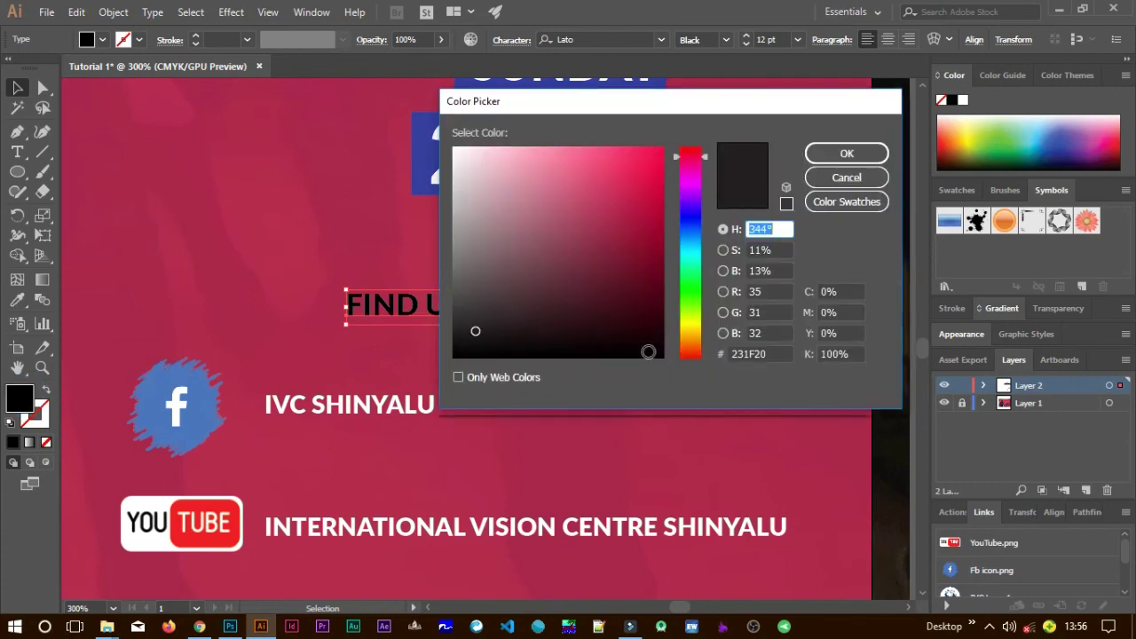
drag(648, 351, 690, 380)
click(847, 154)
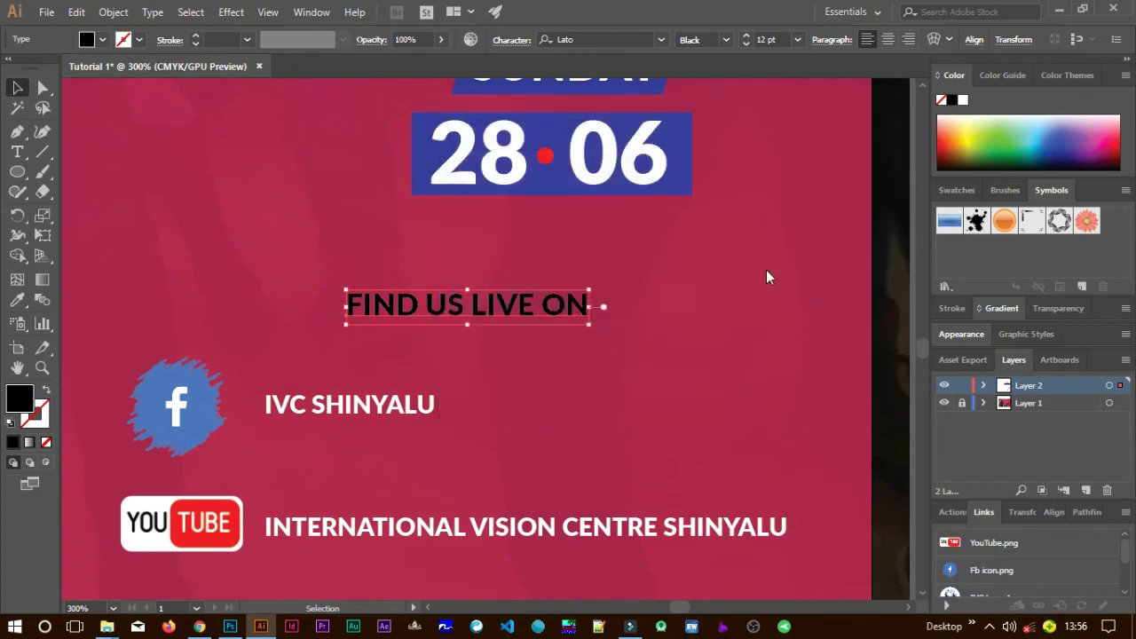
click(749, 360)
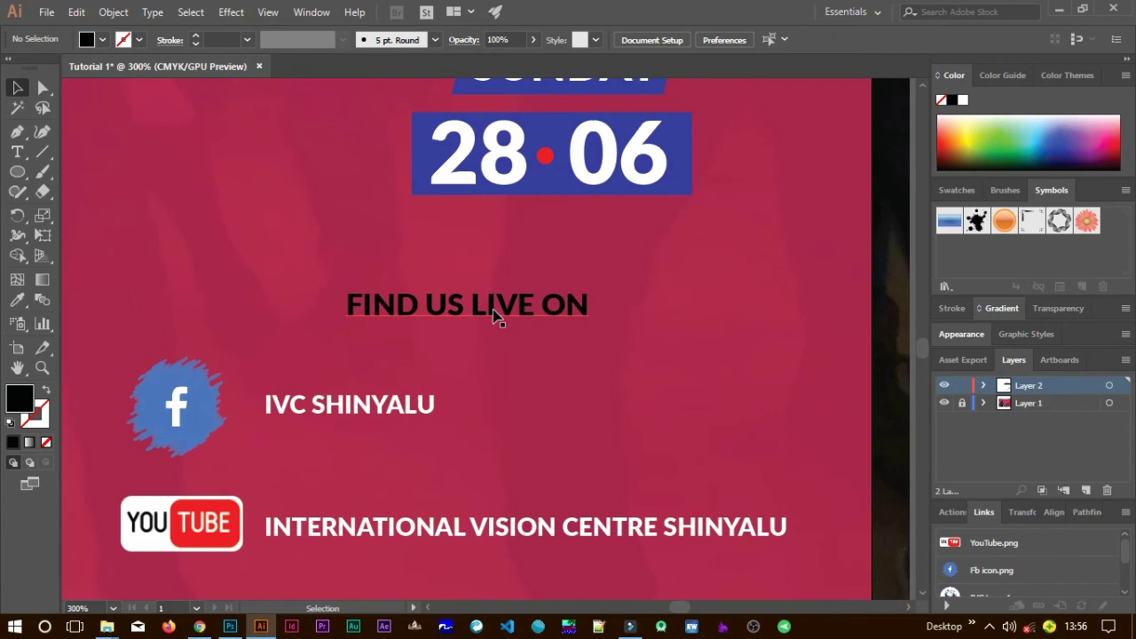
Draw a thin rectangle beneath LIVE and fill it white (FFFFFF).
click(27, 181)
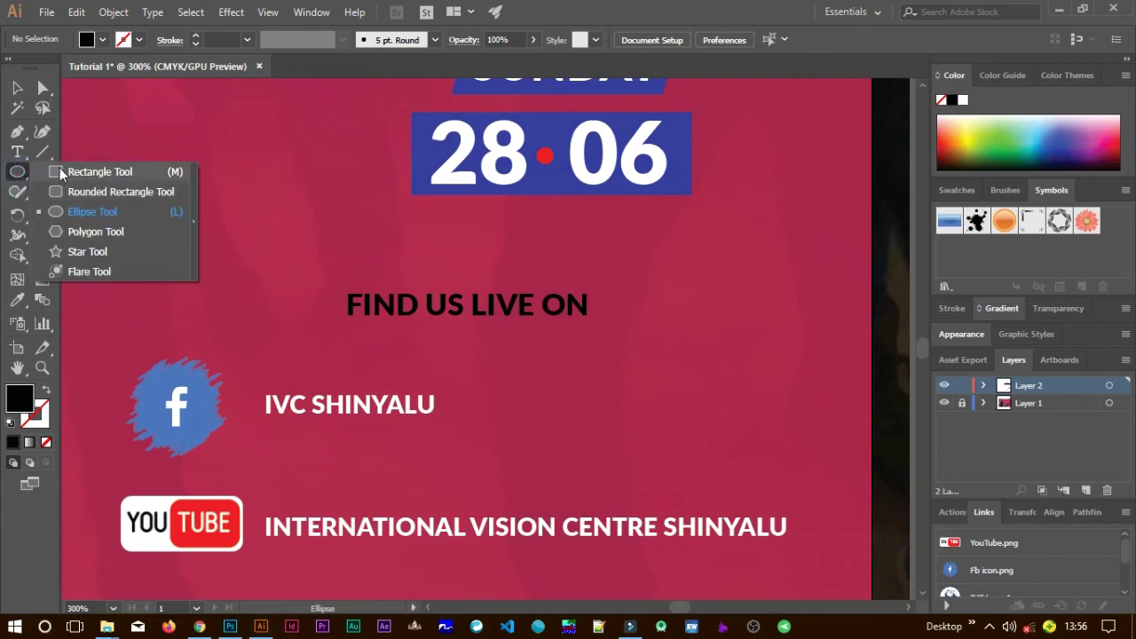
click(62, 170)
drag(434, 323, 519, 324)
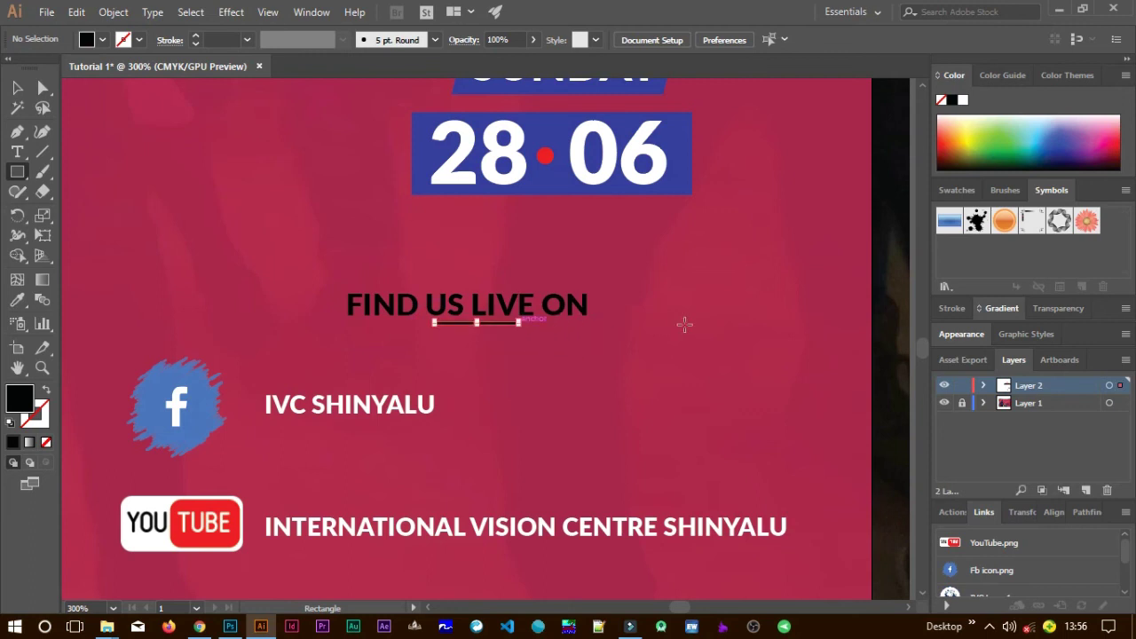
double_click(21, 399)
drag(466, 165, 455, 149)
click(811, 155)
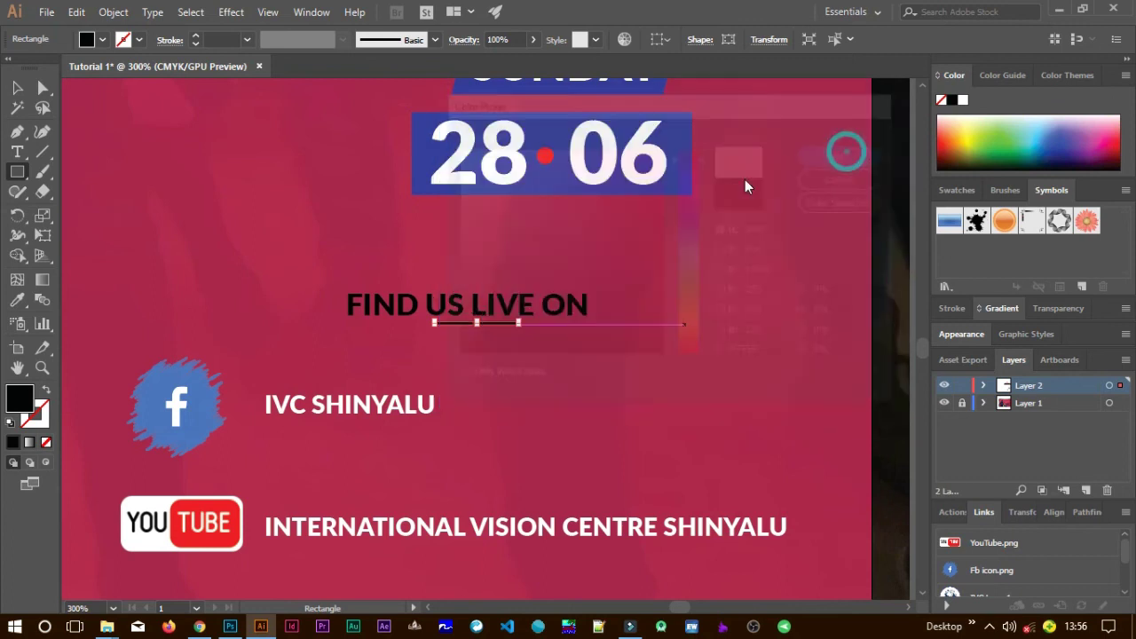
click(17, 87)
click(630, 388)
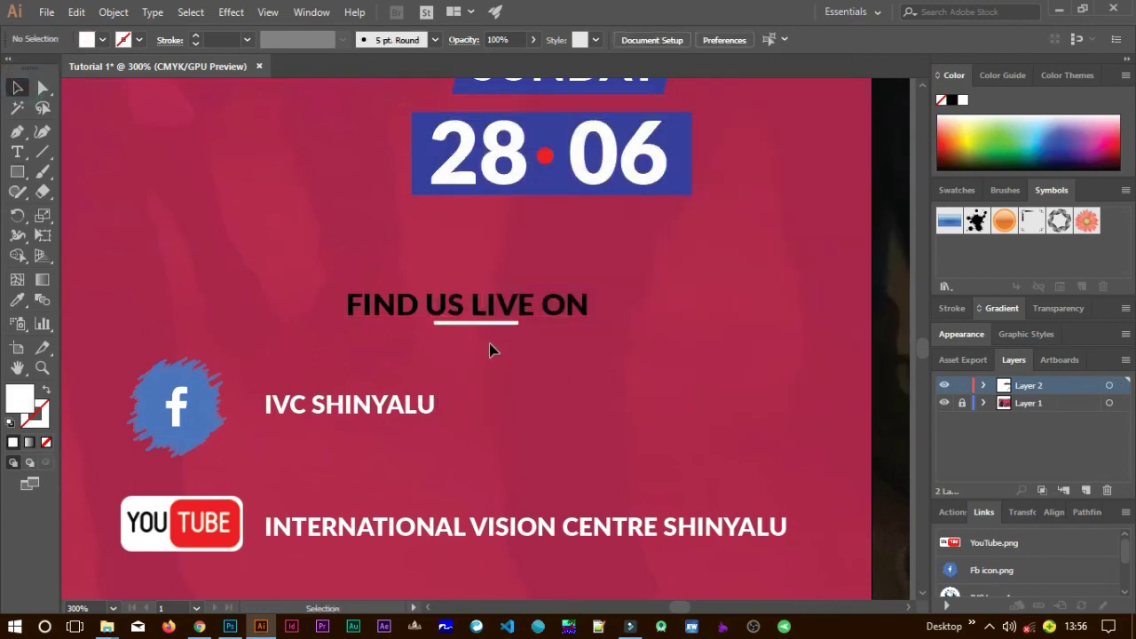
click(480, 323)
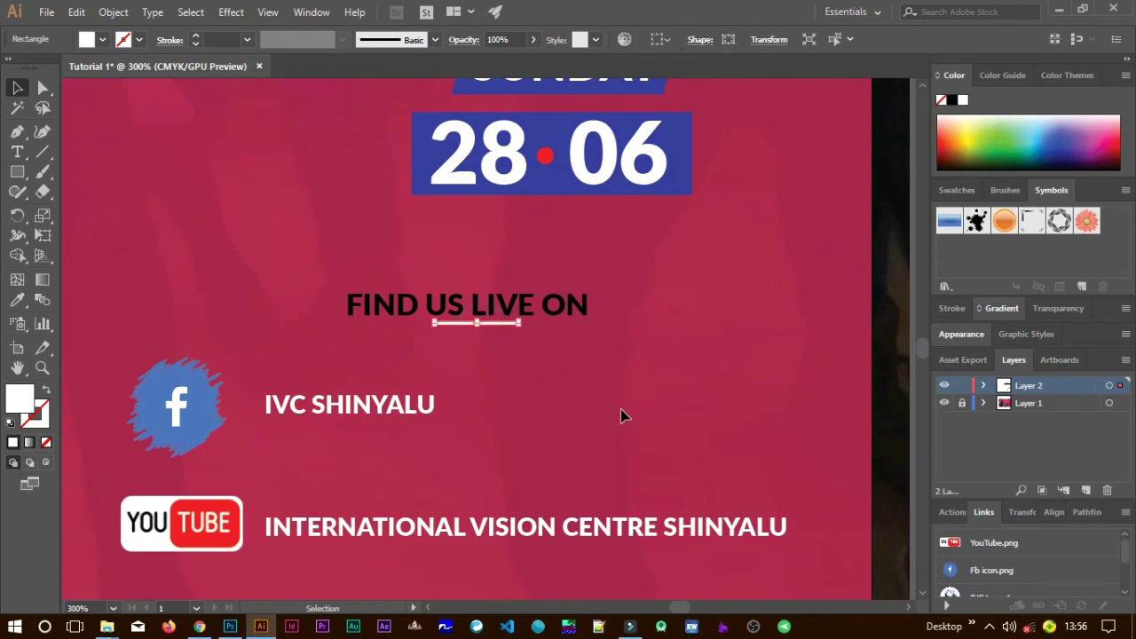
click(620, 409)
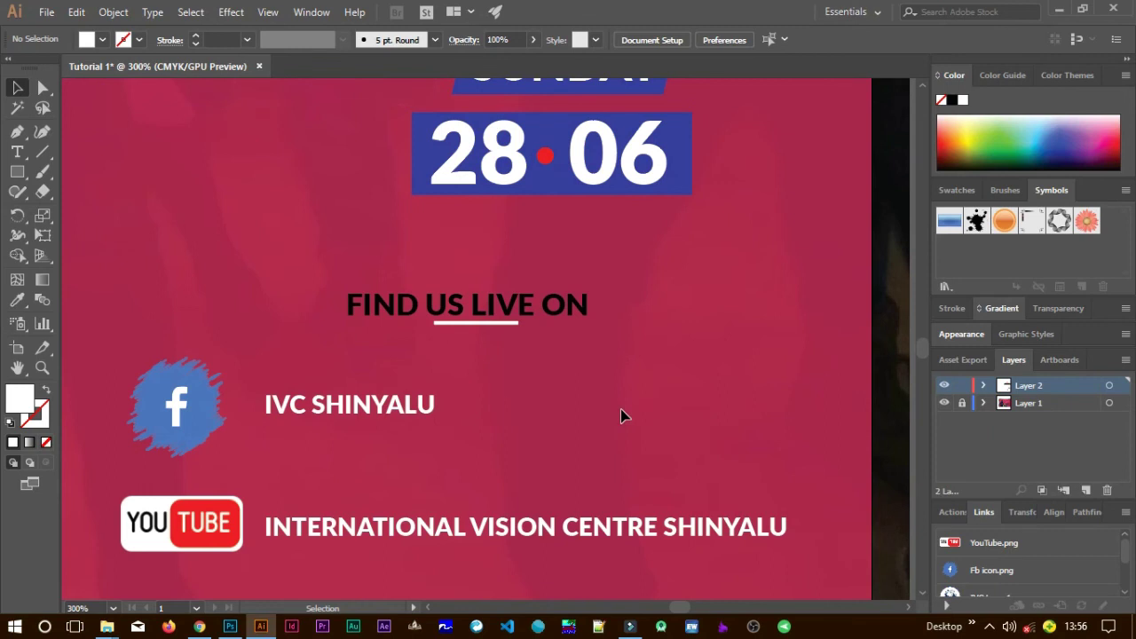
Select the social icons and captions and nudge them up two arrow-key steps toward the date.
key(ctrl+minus)
key(ctrl+minus)
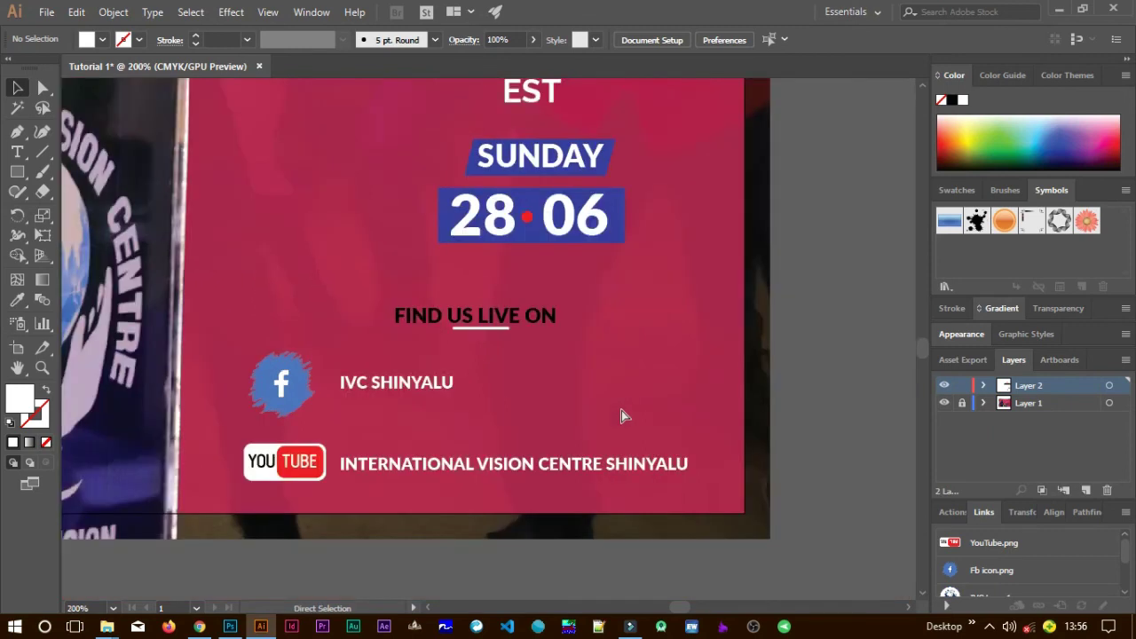
key(ctrl+minus)
key(ctrl+minus)
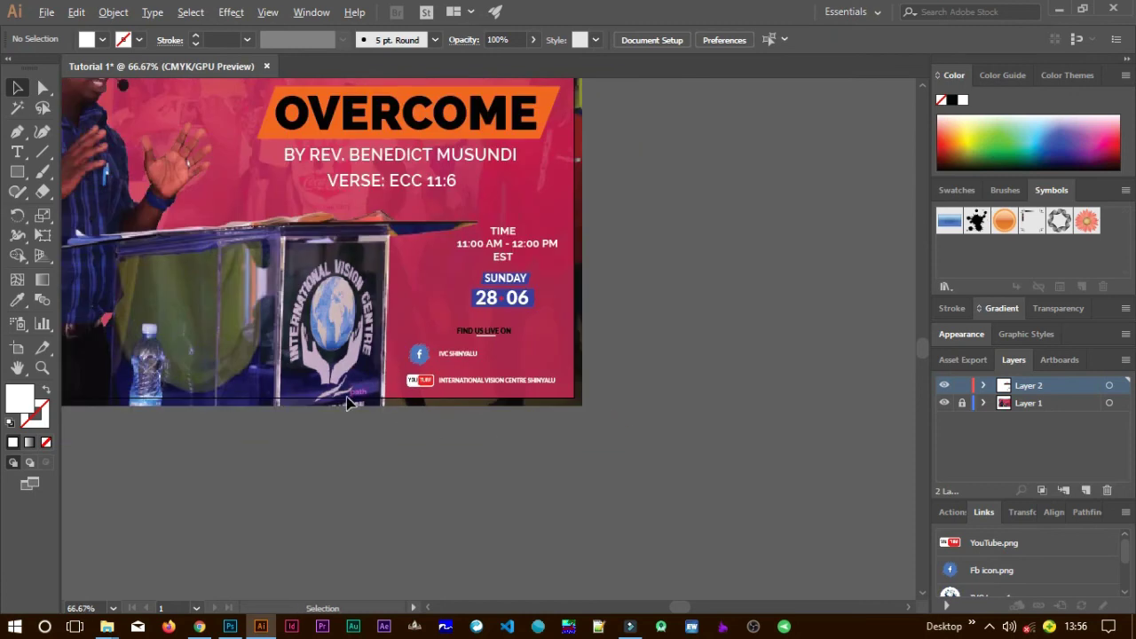
key(ctrl+minus)
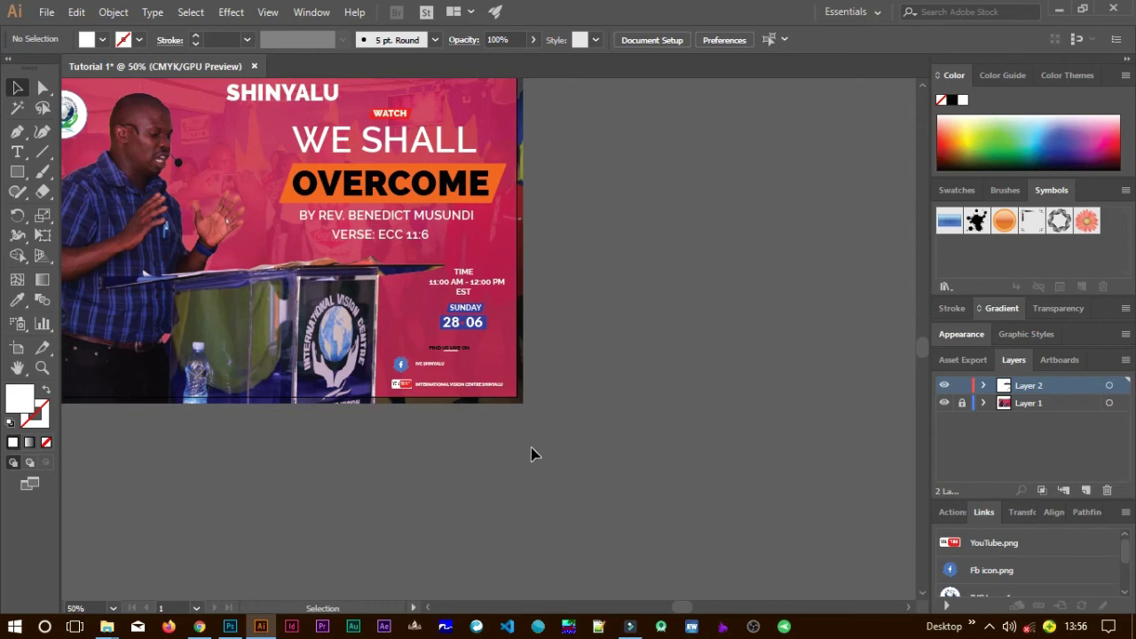
drag(177, 103, 400, 246)
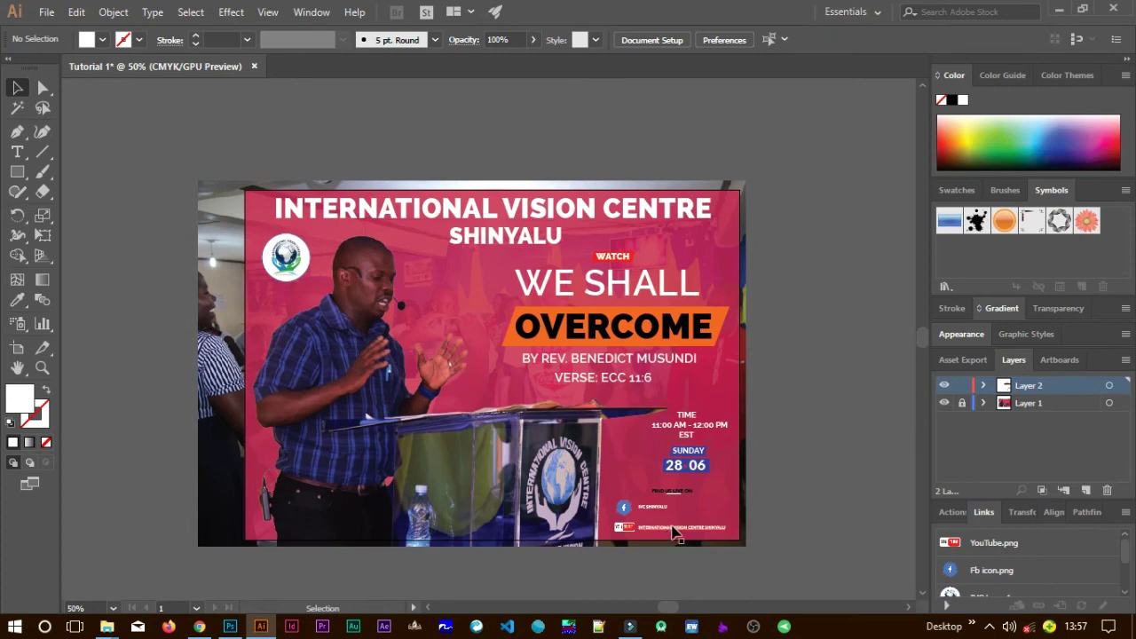
scroll(626, 528, up, 1)
scroll(626, 528, up, 1)
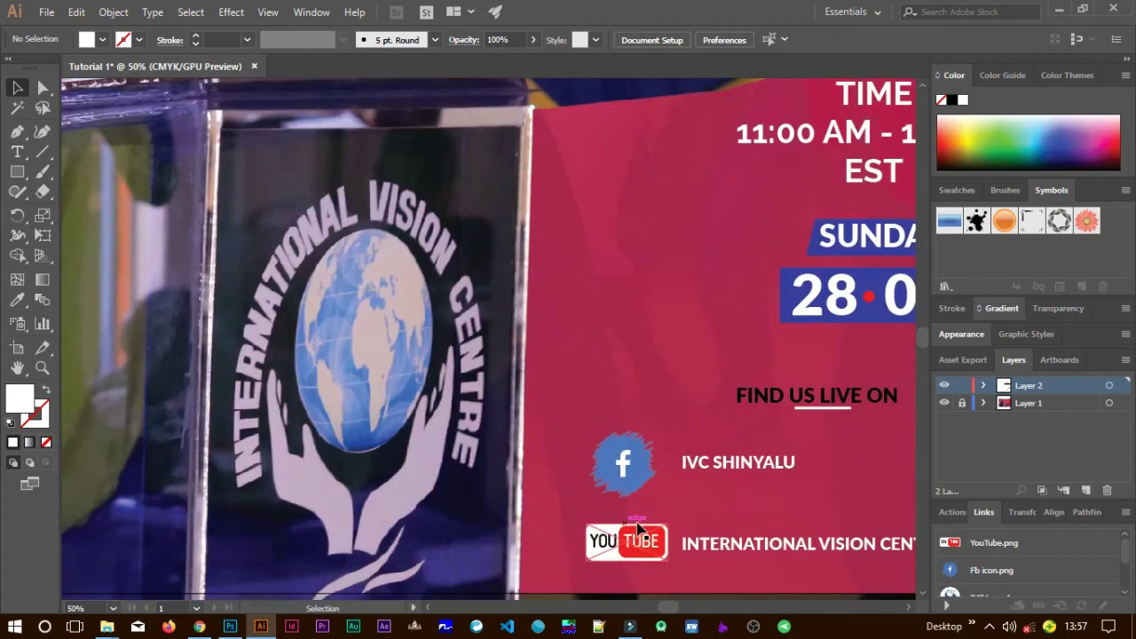
drag(736, 510, 510, 335)
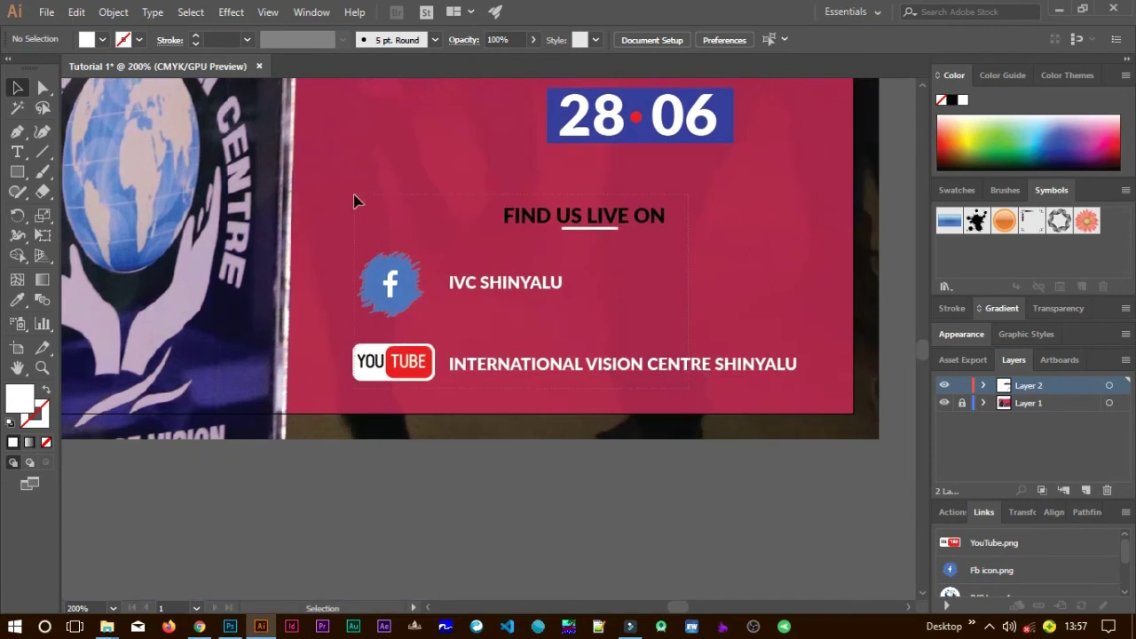
key(ctrl+a)
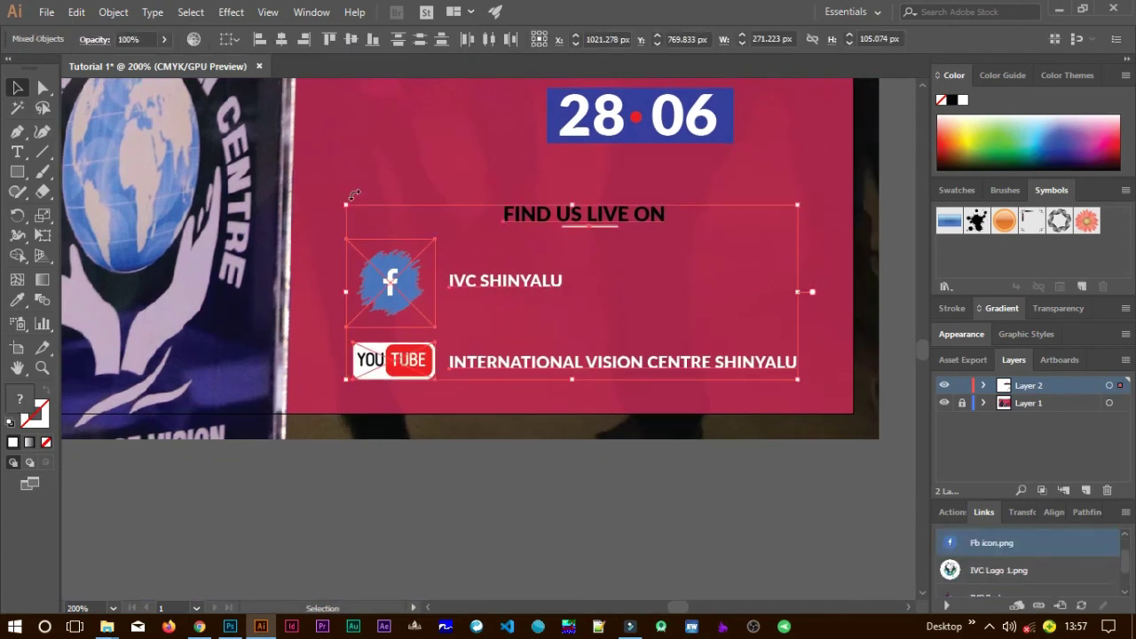
key(Up)
key(Up)
key(Up)
key(Up)
key(Up)
key(Up)
key(Up)
key(Up)
key(Up)
key(Up)
key(Up)
key(Up)
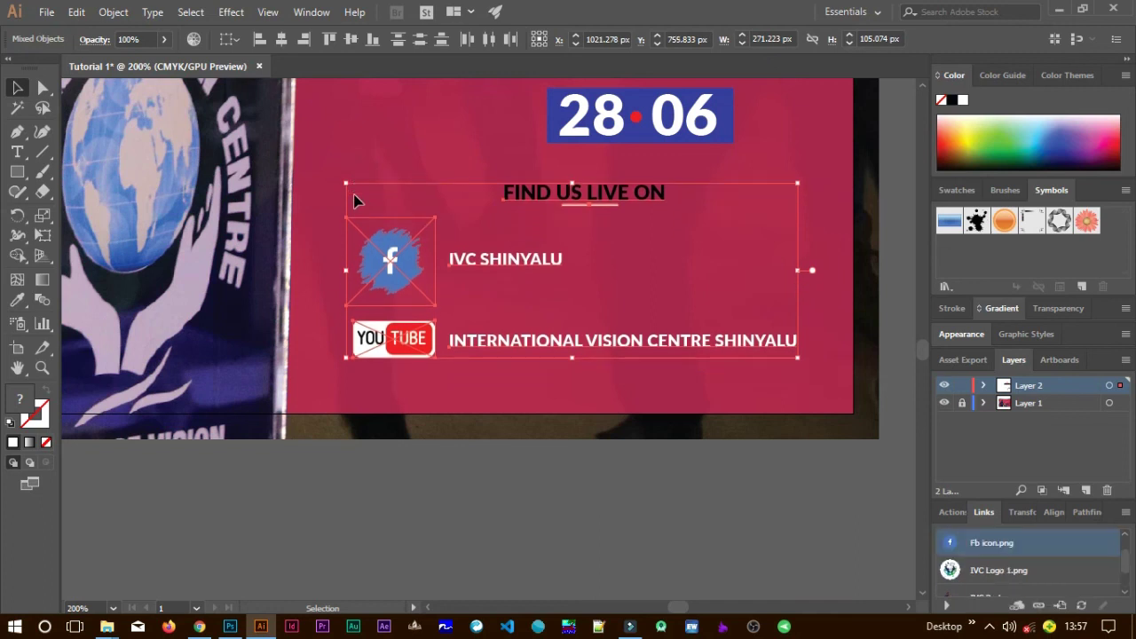
key(Up)
key(Up)
key(Up)
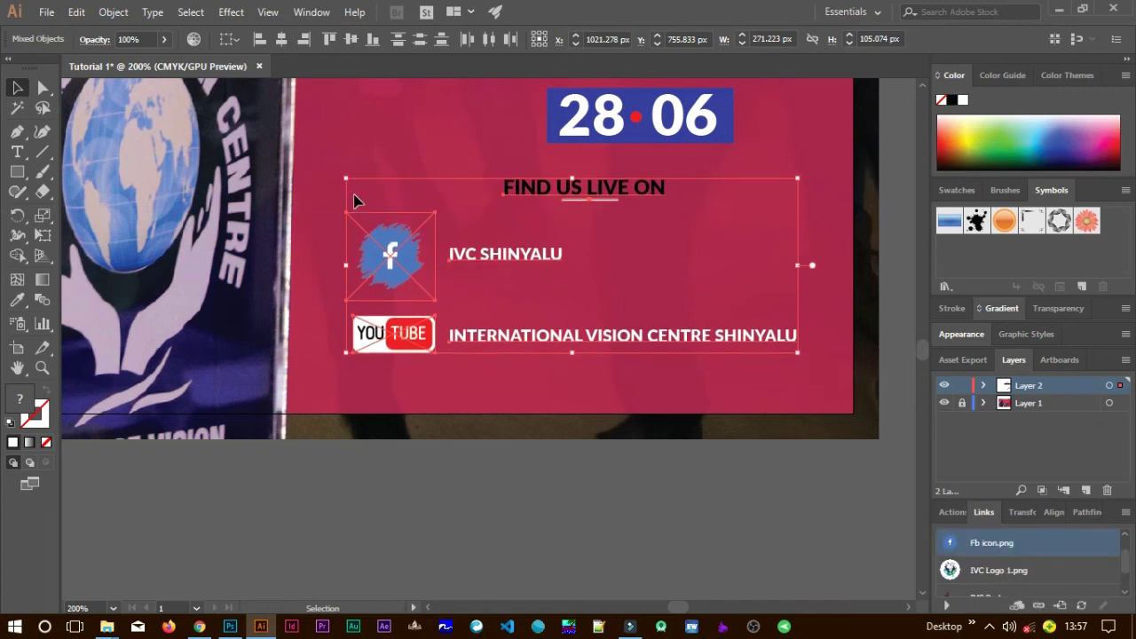
Copy the YouTube caption below, retype it as 'FOR MORE INFO CONTACT US VIA:' plus the phone number, and centre it.
click(599, 415)
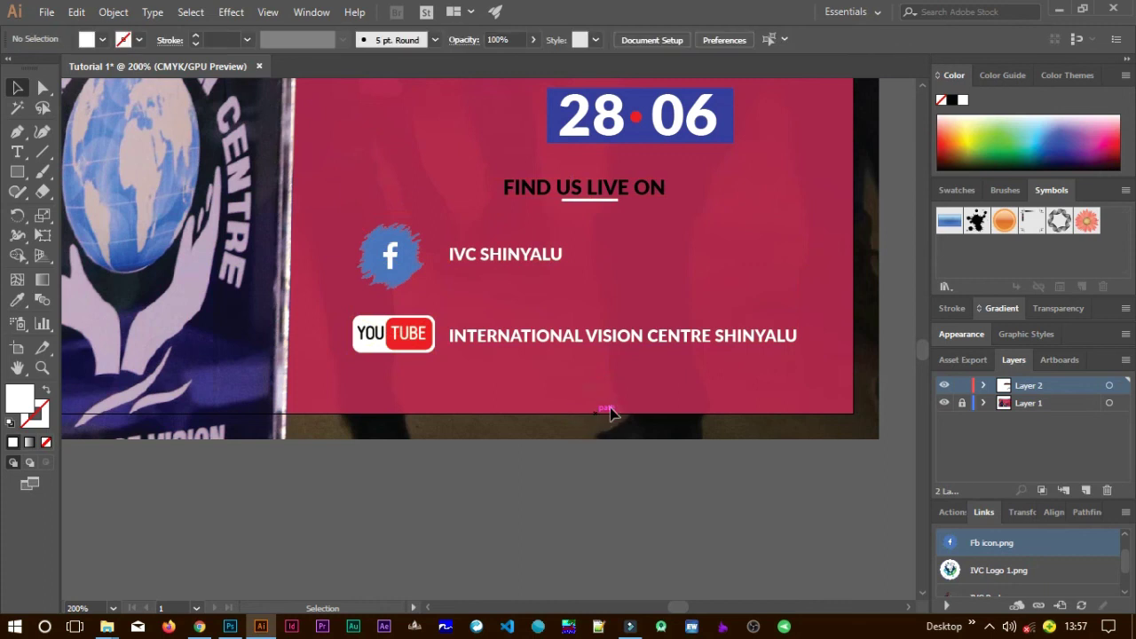
click(609, 339)
drag(612, 341, 508, 399)
key(t)
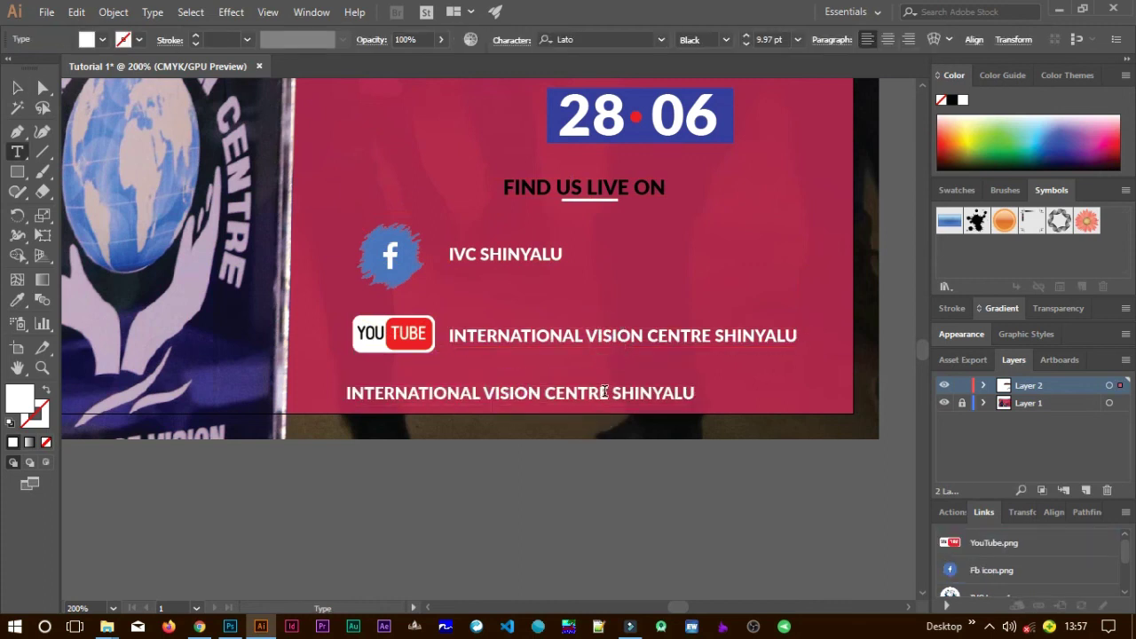
triple_click(604, 393)
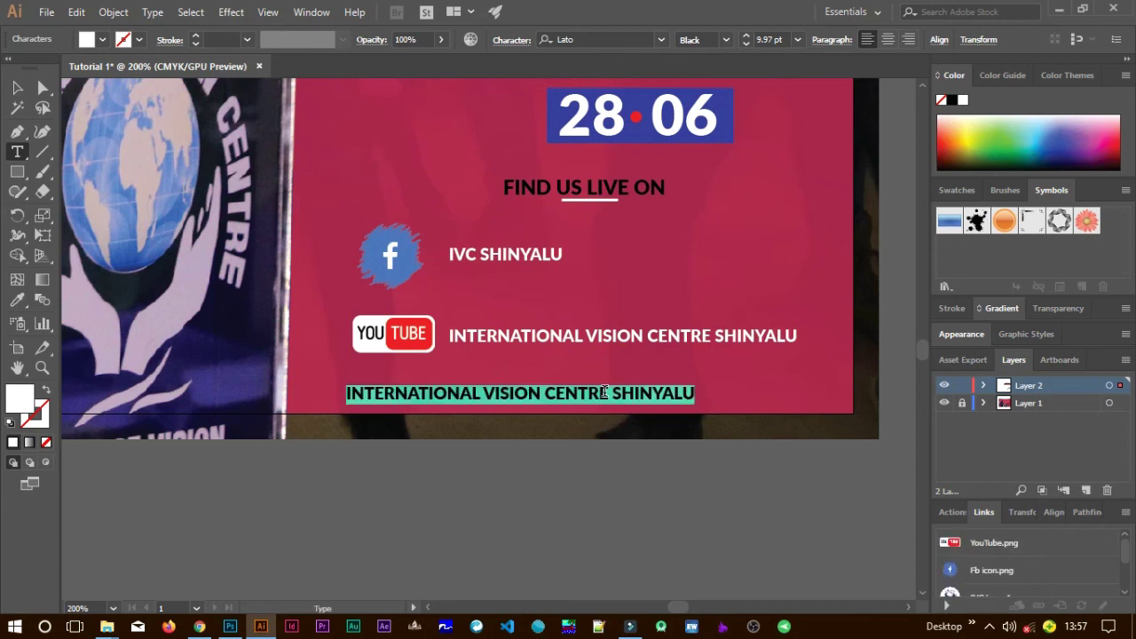
text(F OR)
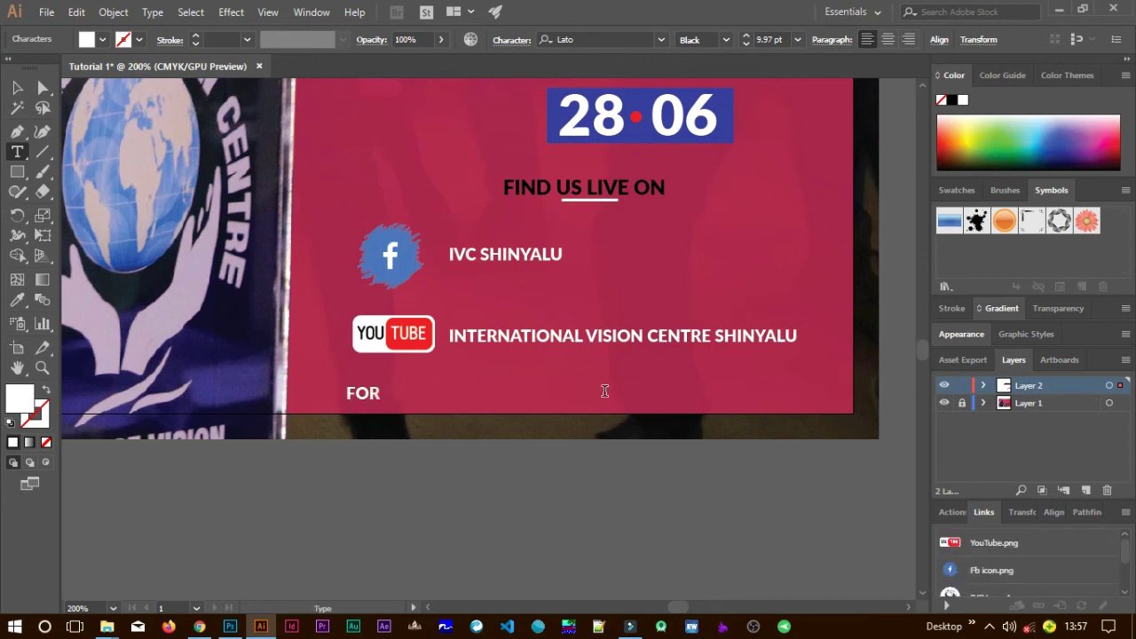
text( MORE INFO CONTACT US VIA:)
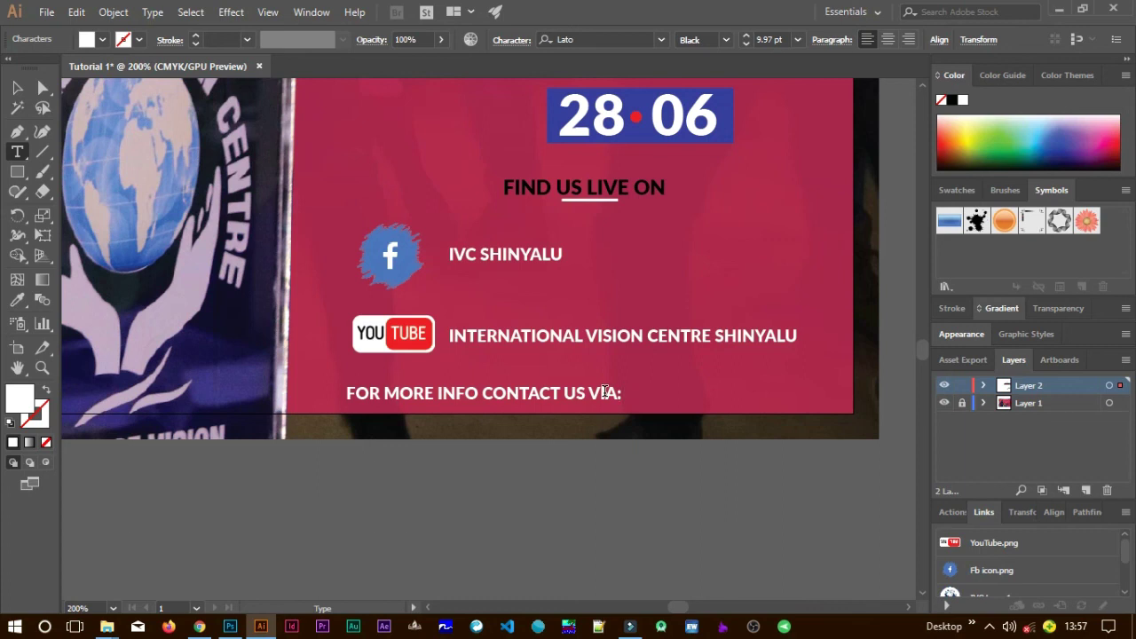
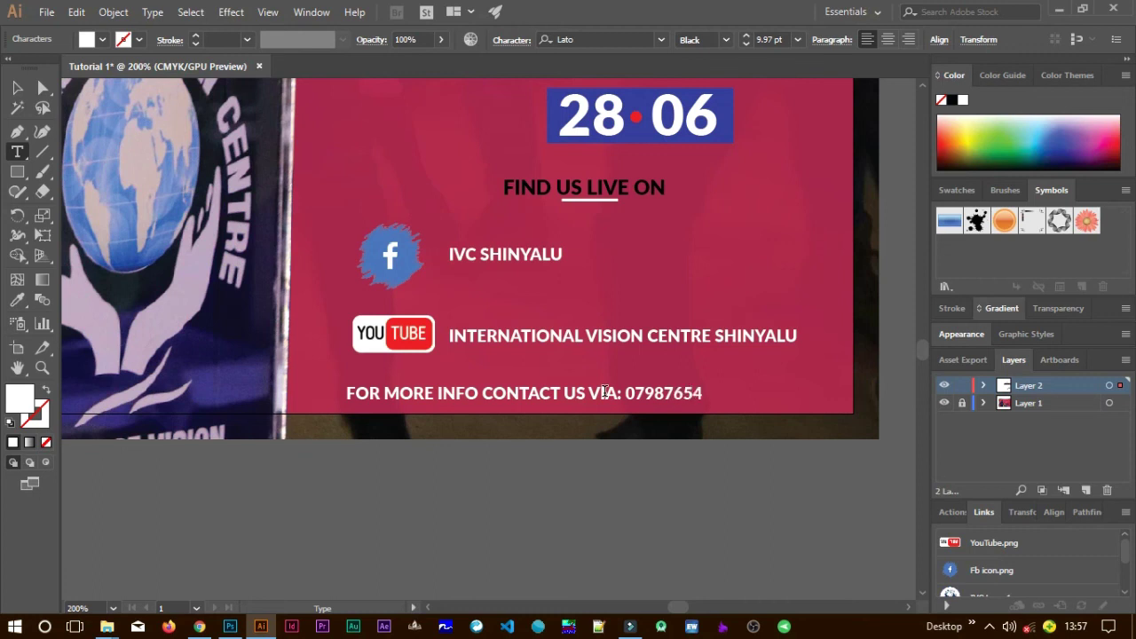
key(Escape)
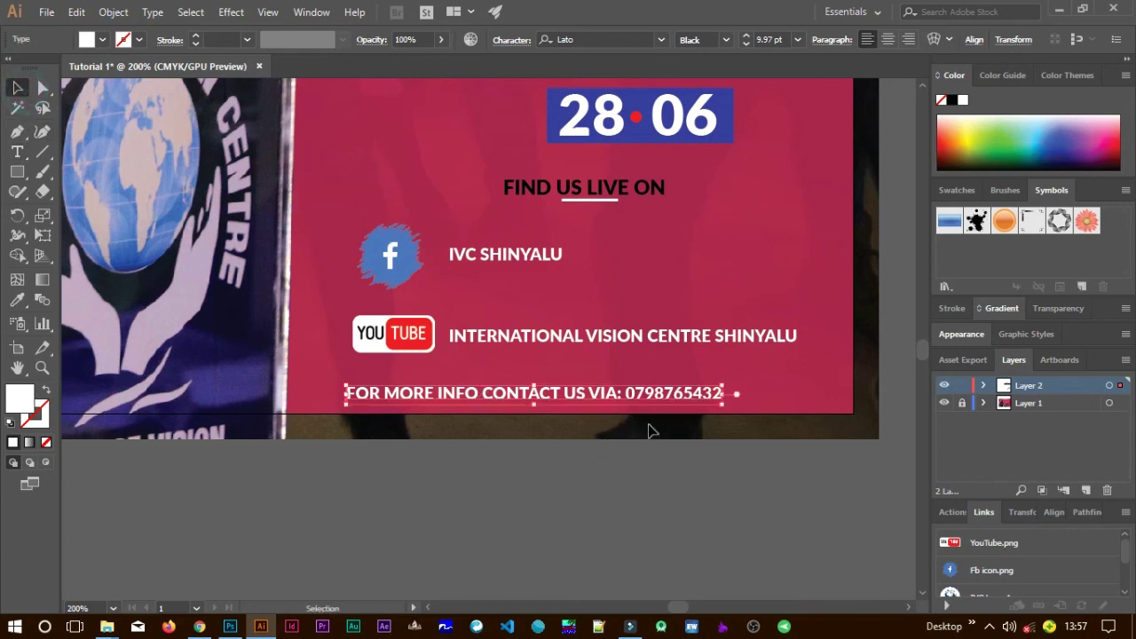
drag(658, 398, 696, 400)
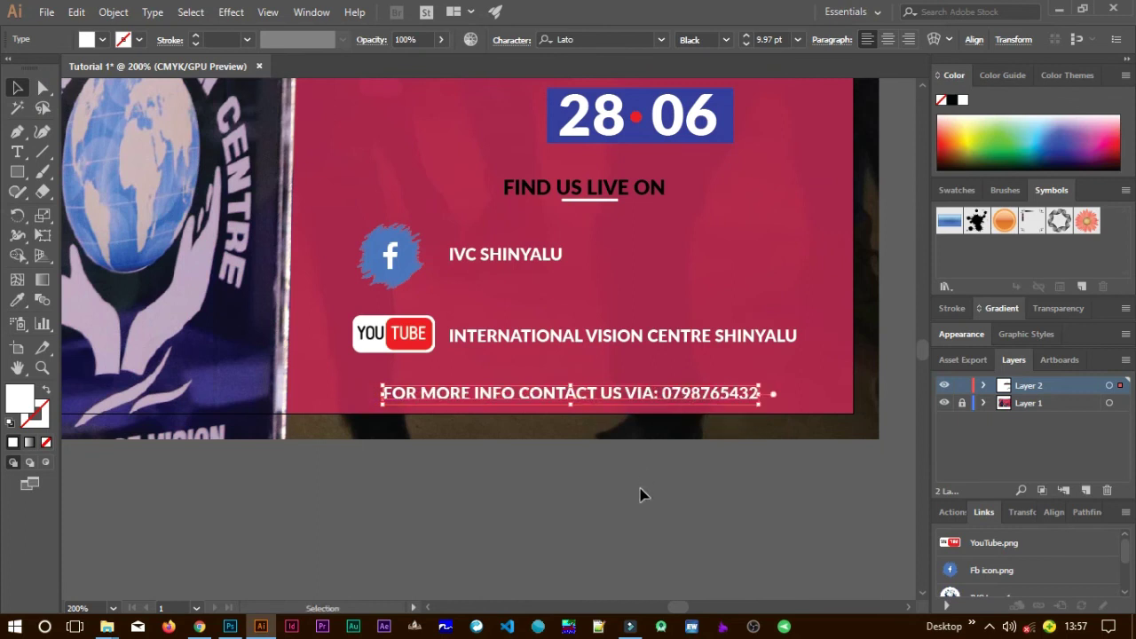
click(643, 494)
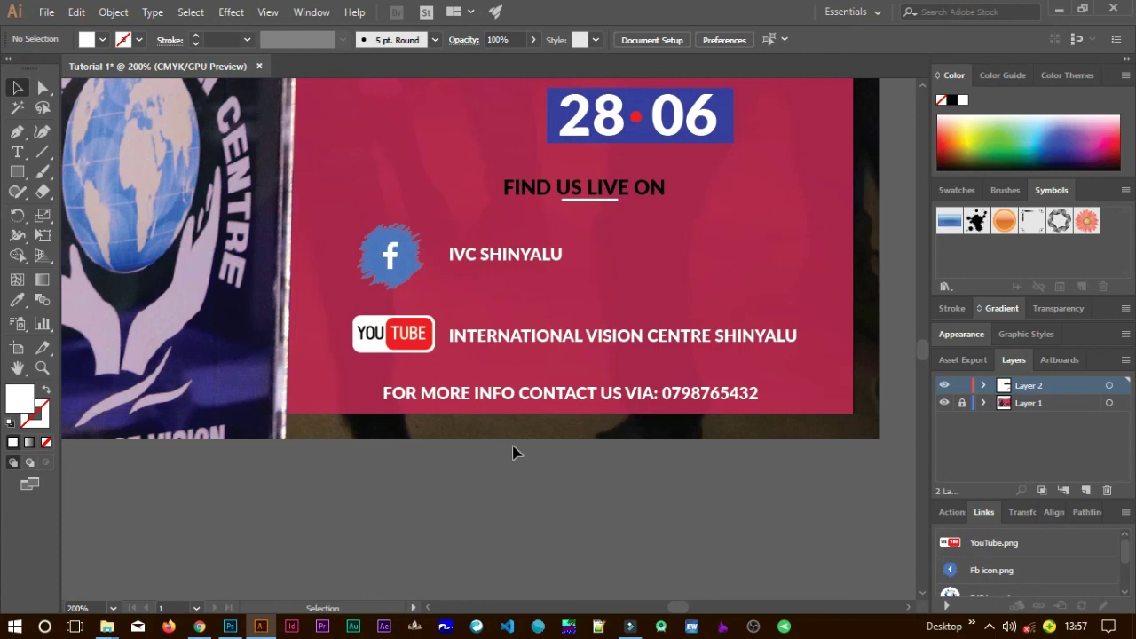
scroll(512, 453, down, 1)
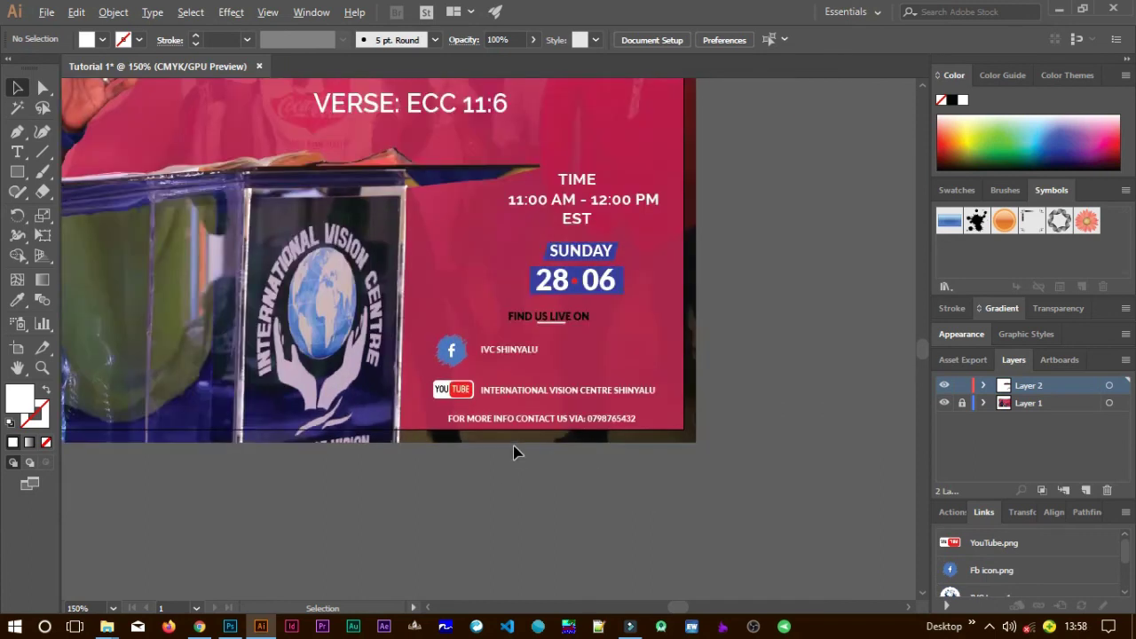
scroll(513, 453, down, 1)
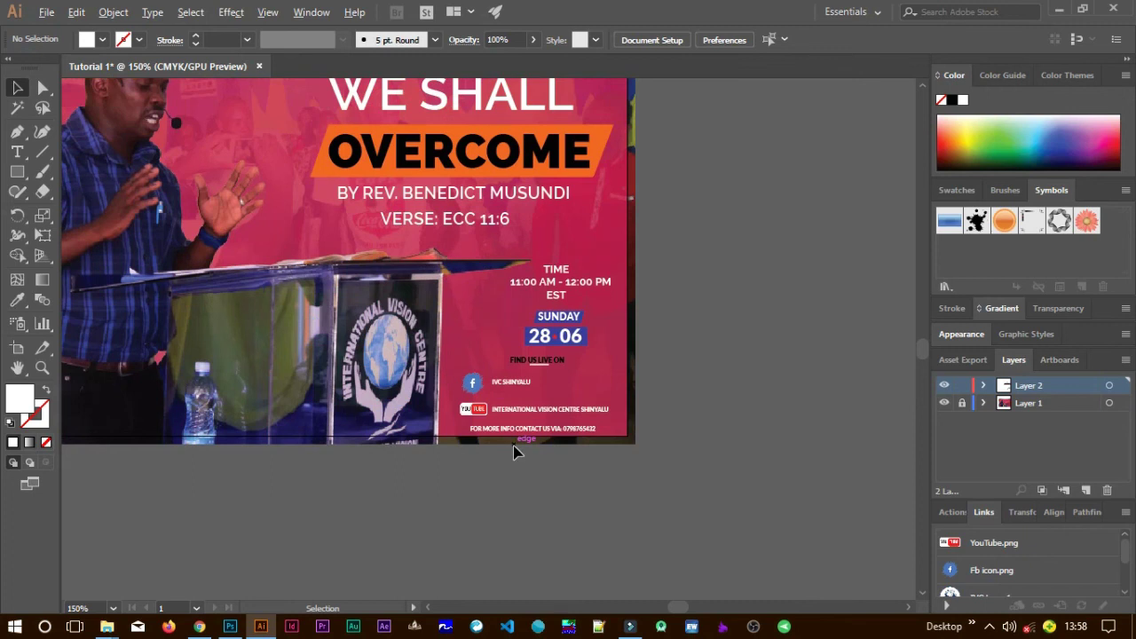
scroll(517, 453, down, 4)
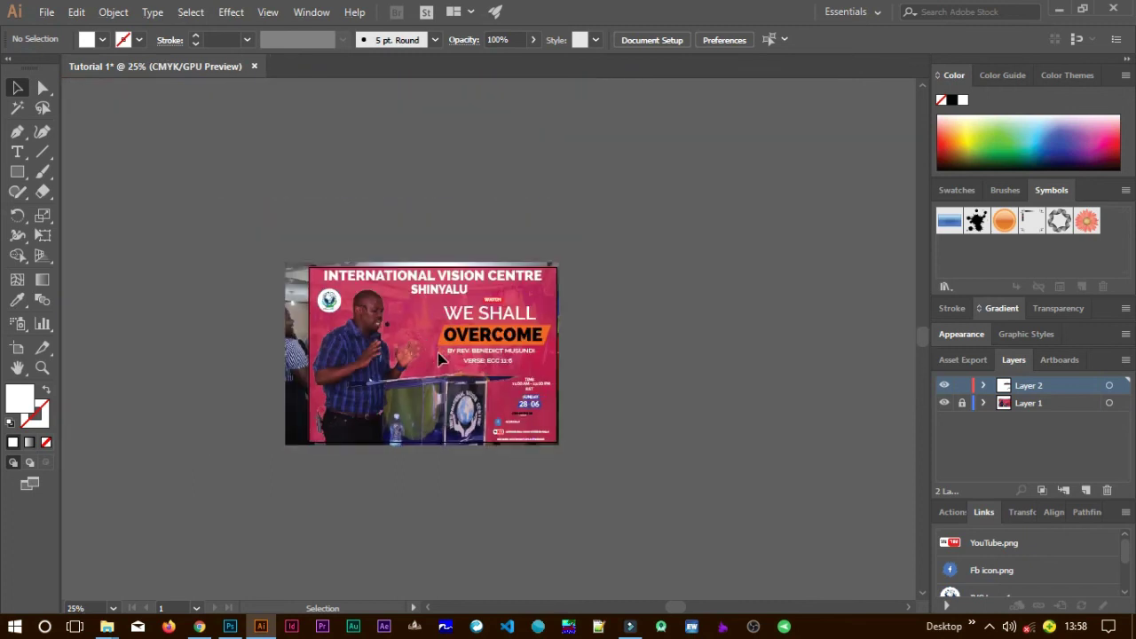
scroll(438, 352, up, 1)
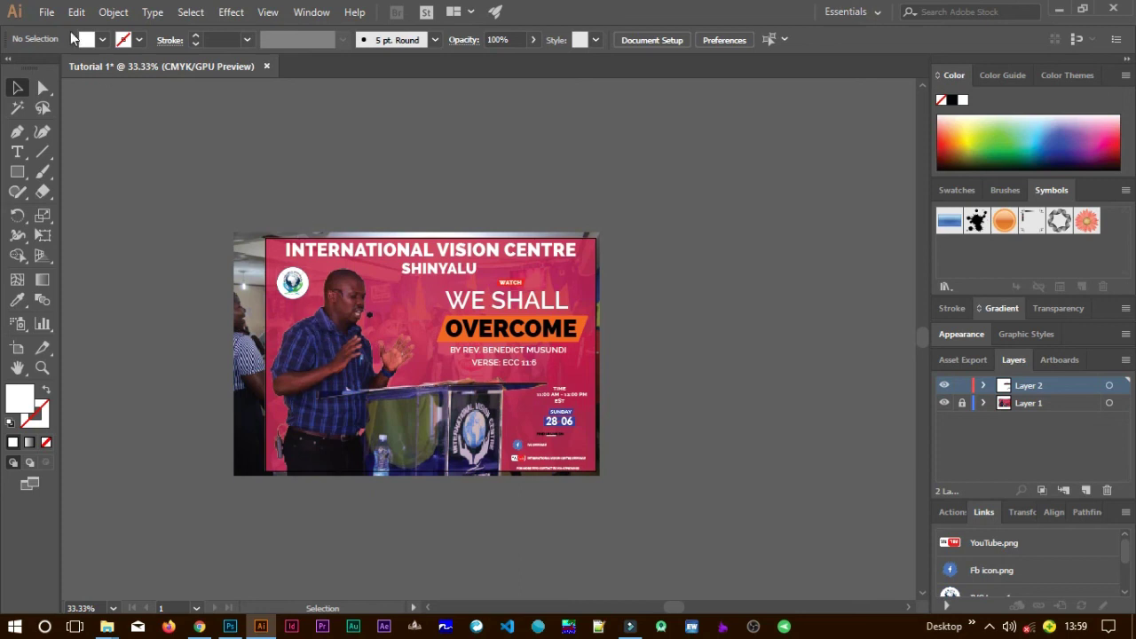
click(46, 12)
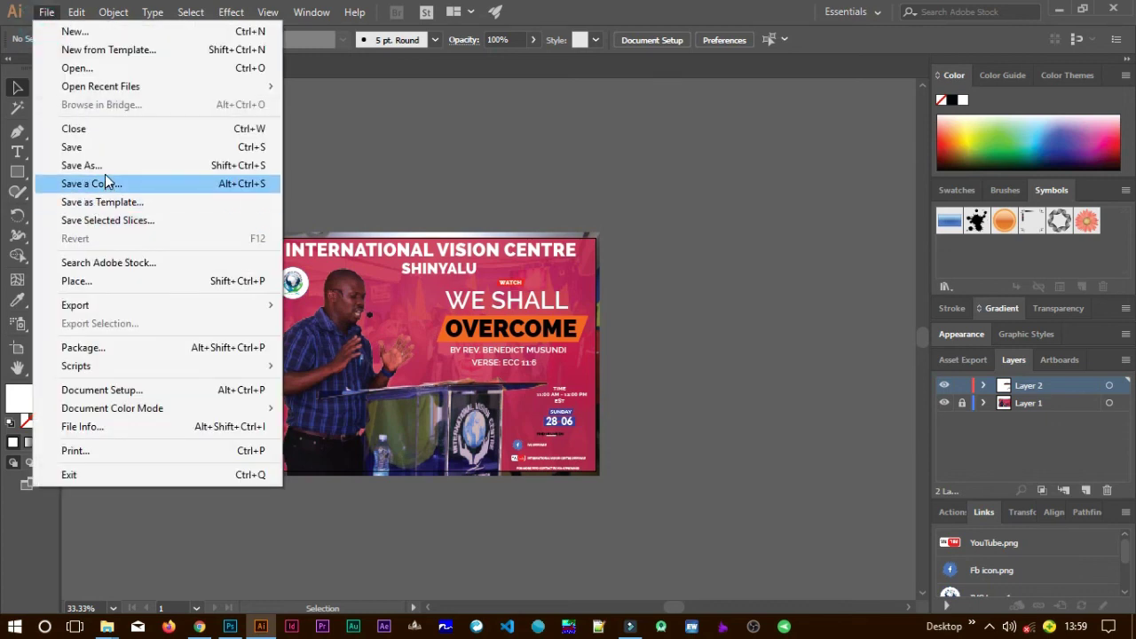
click(107, 151)
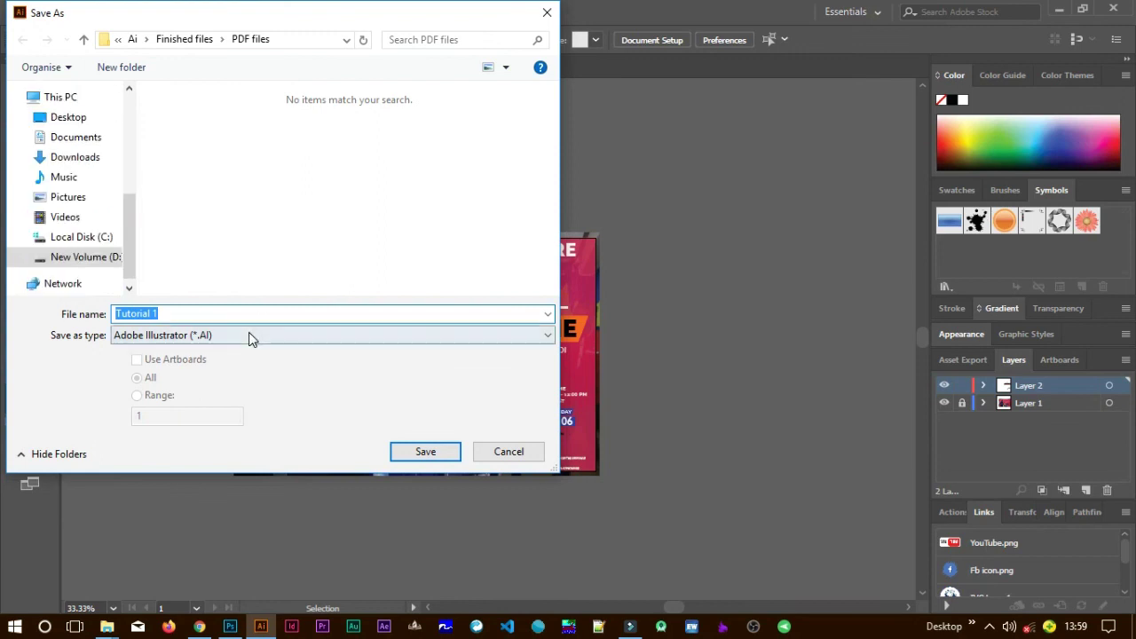
click(248, 335)
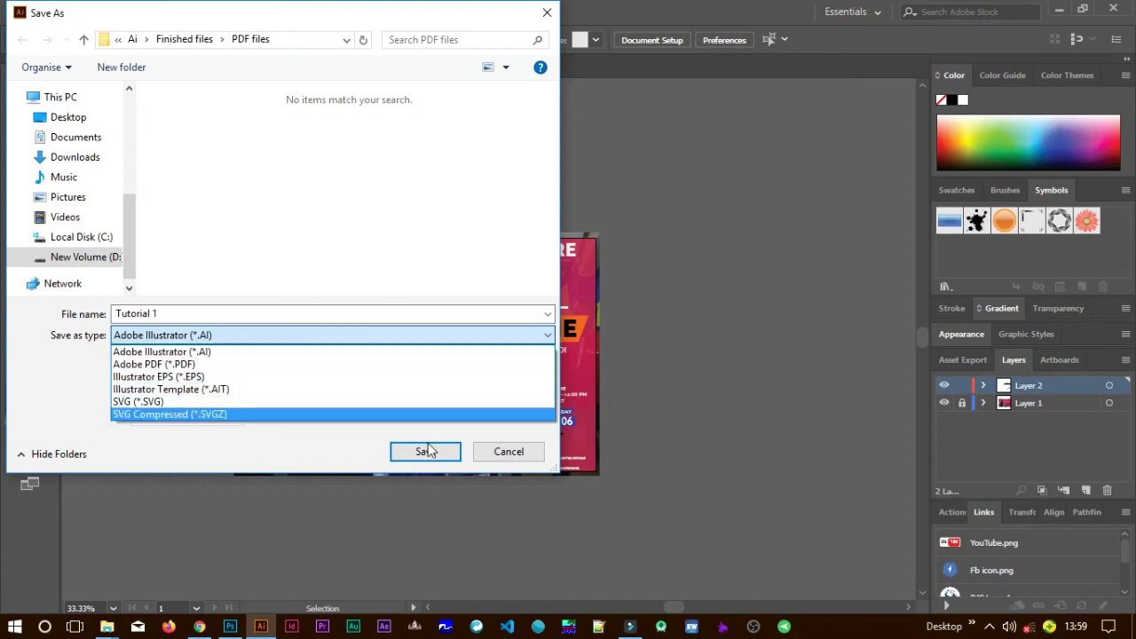
click(520, 452)
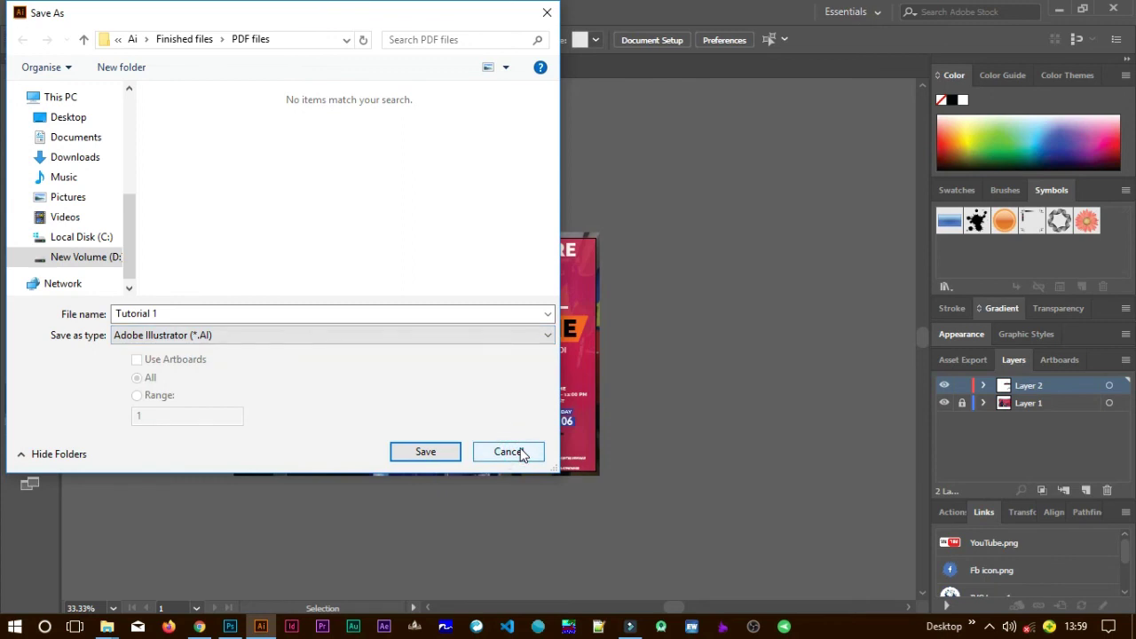
click(520, 452)
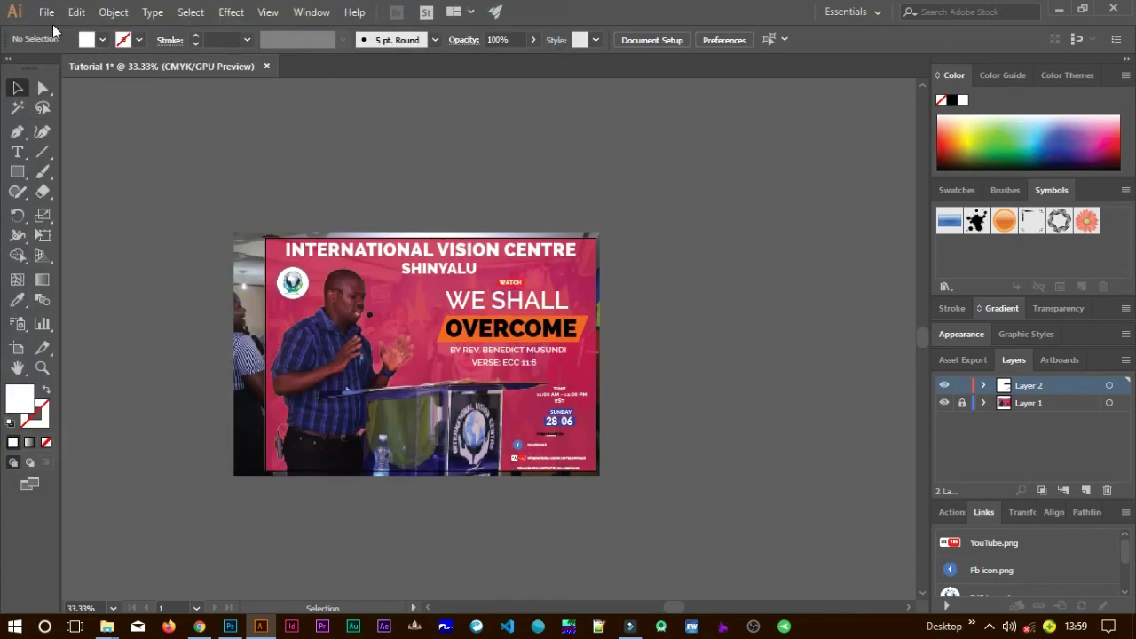
Open the Save for Web (Legacy) dialog from File > Export, finally via Ctrl+Alt+Shift+S.
click(47, 12)
mouse_move(119, 308)
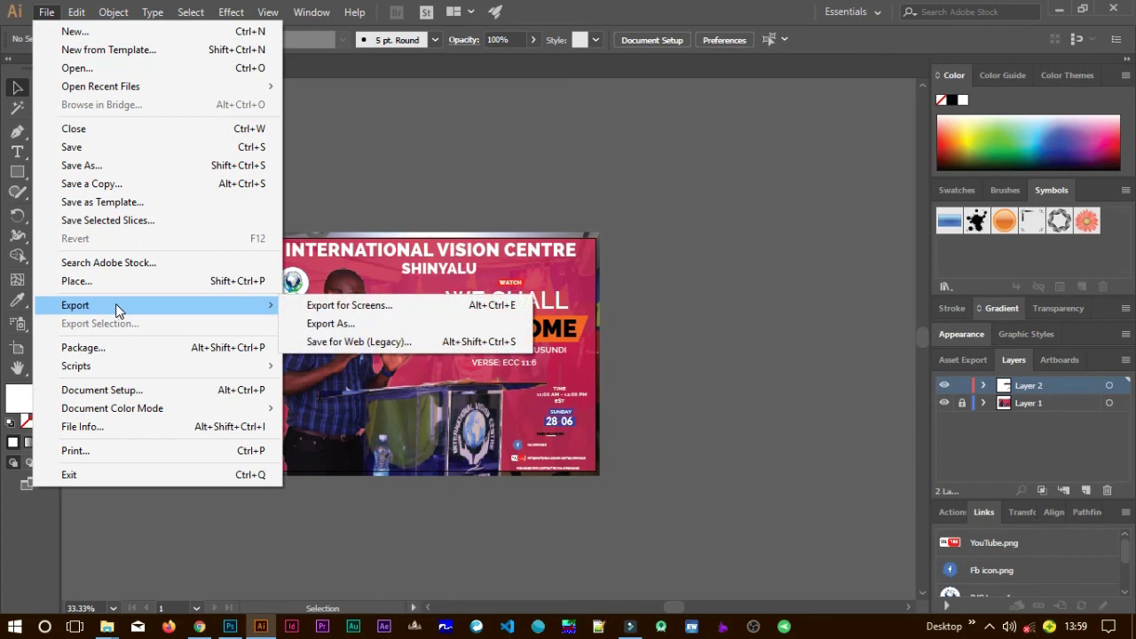
click(304, 327)
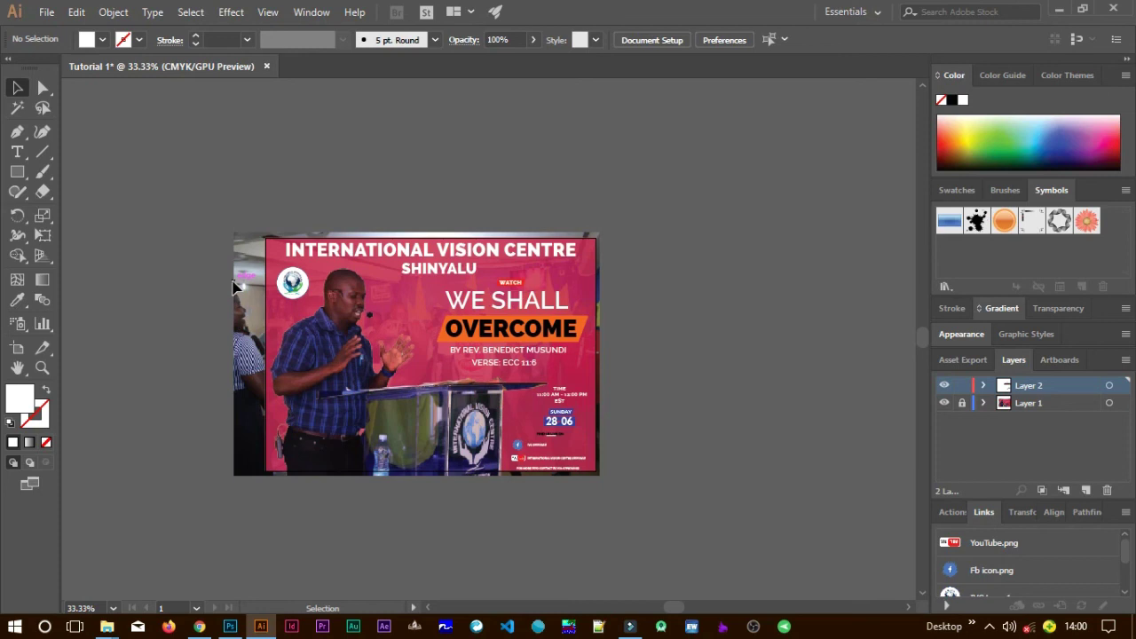
click(46, 13)
mouse_move(154, 309)
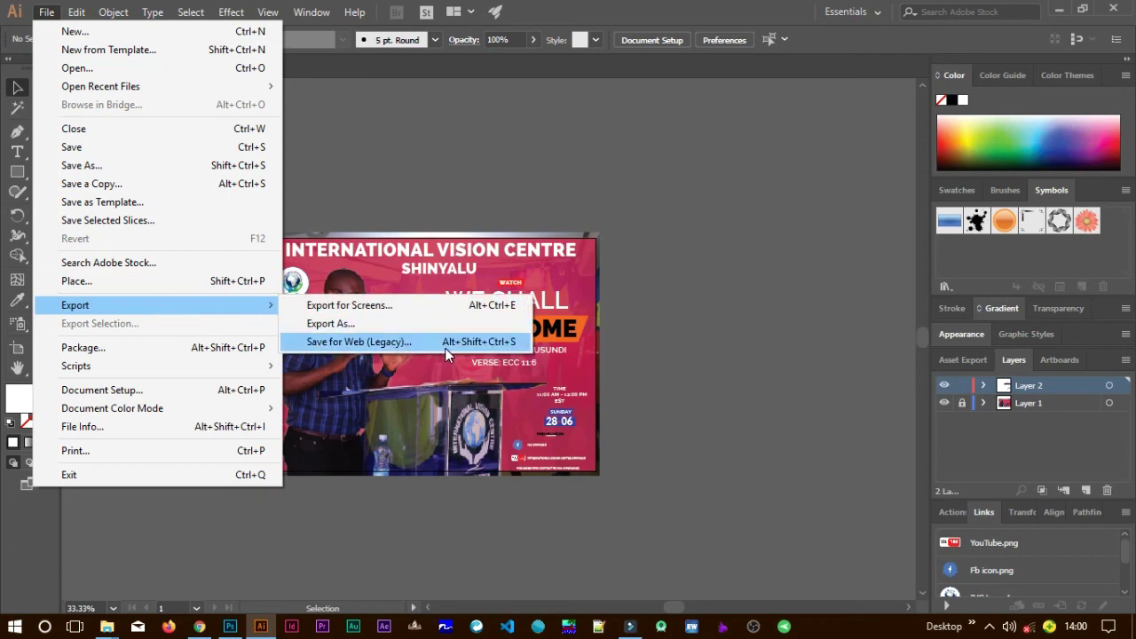
click(515, 348)
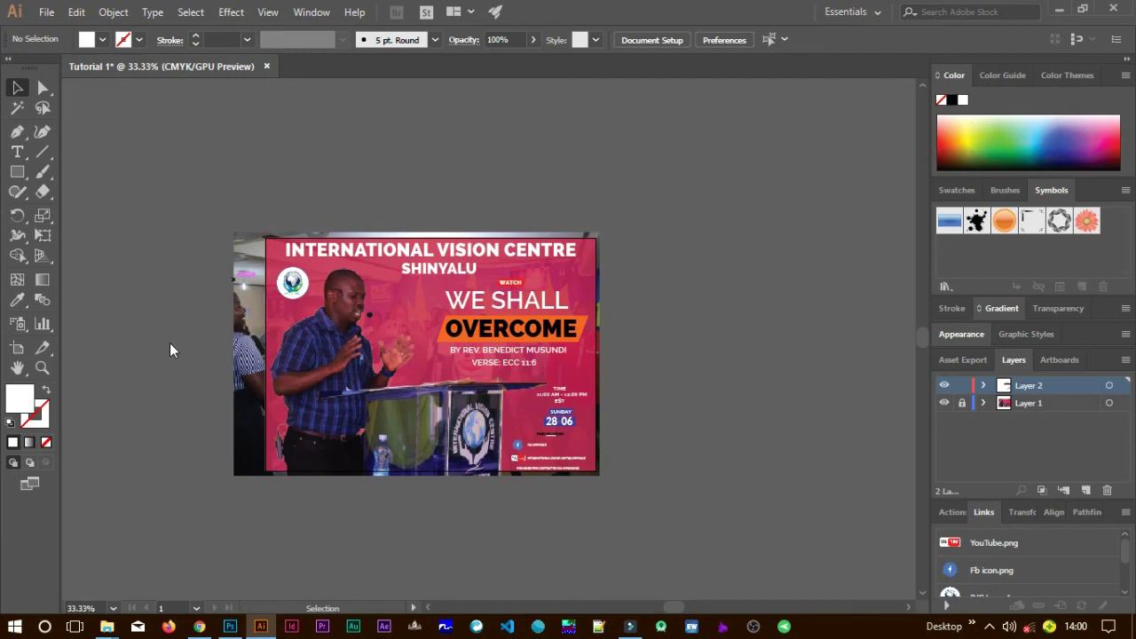
key(ctrl+alt+shift+s)
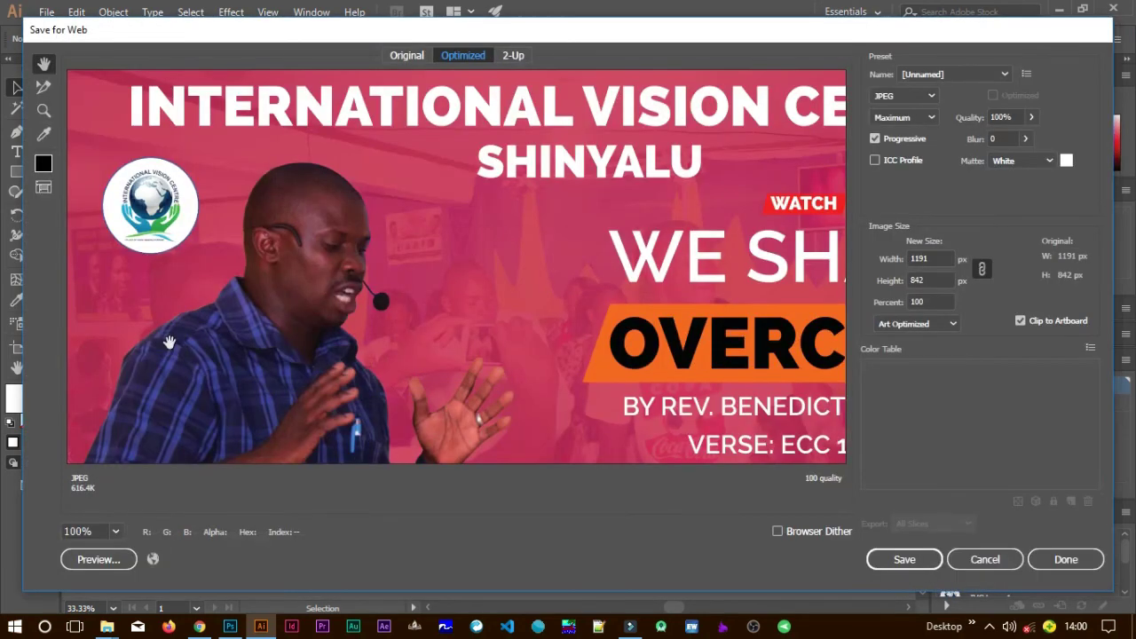
Keep JPEG at Maximum quality and save the flyer as Tutorial-1 in the JPGs folder.
click(115, 532)
click(133, 517)
click(115, 532)
click(116, 533)
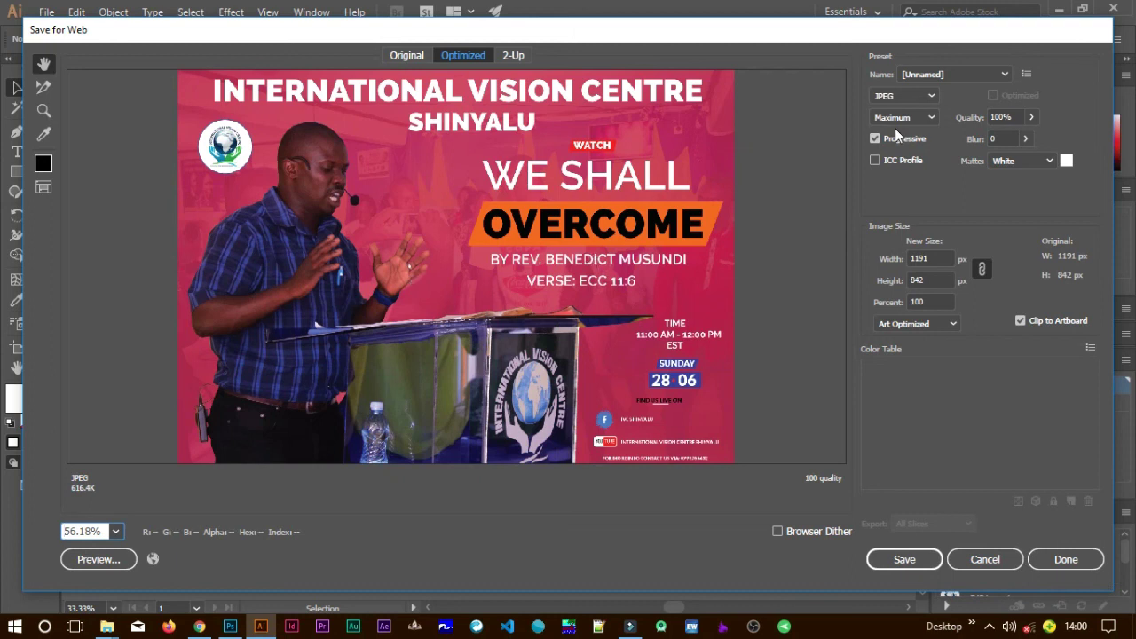
click(934, 98)
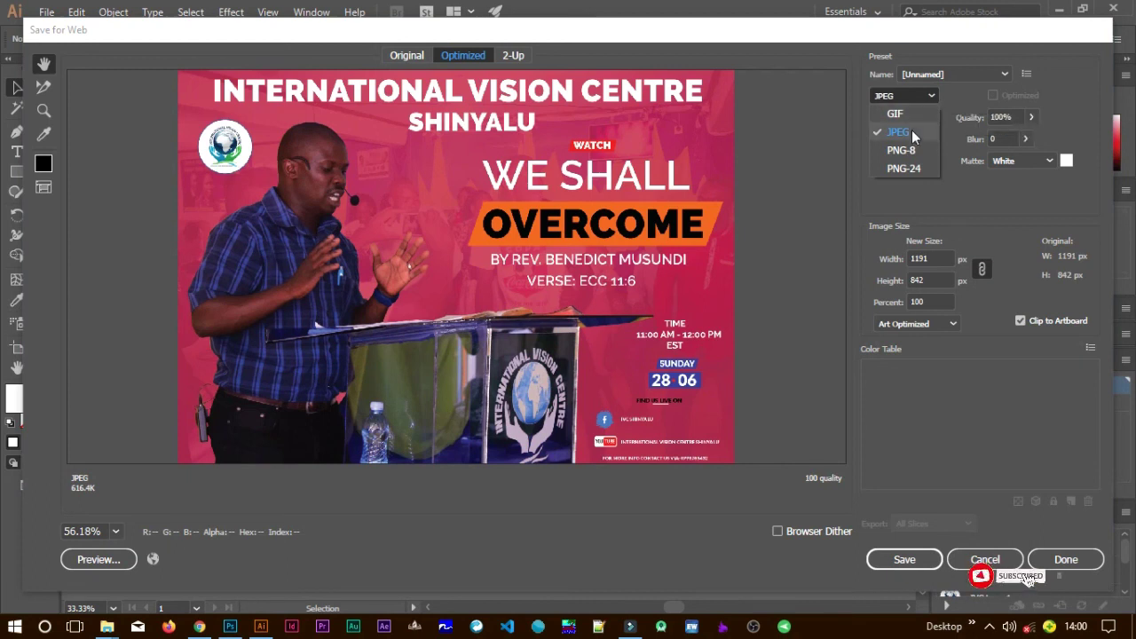
click(912, 130)
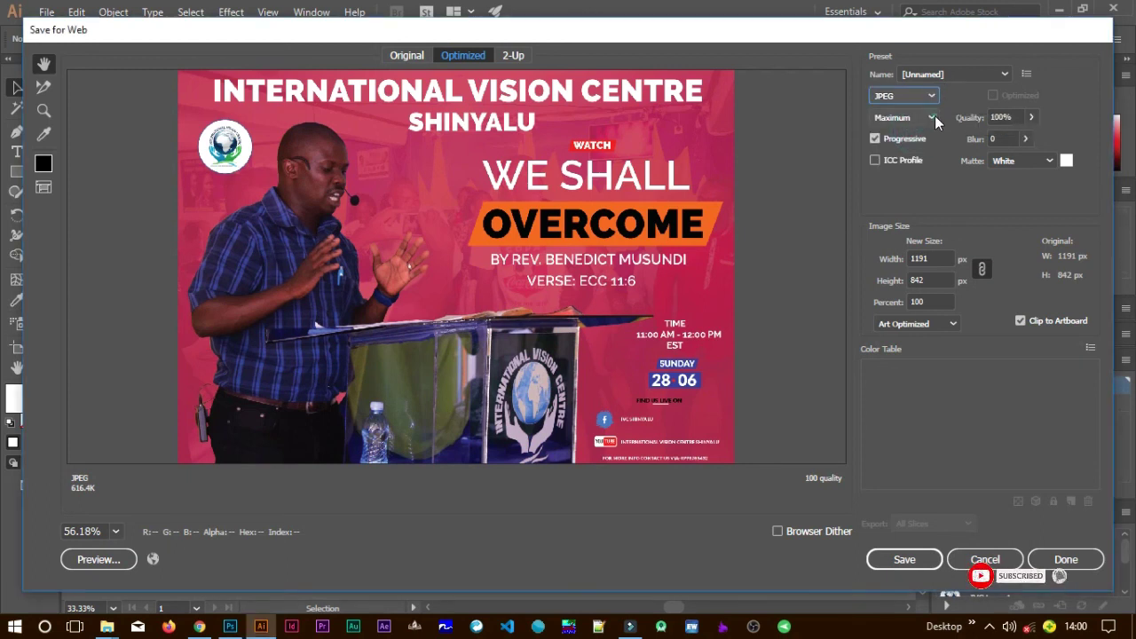
click(932, 117)
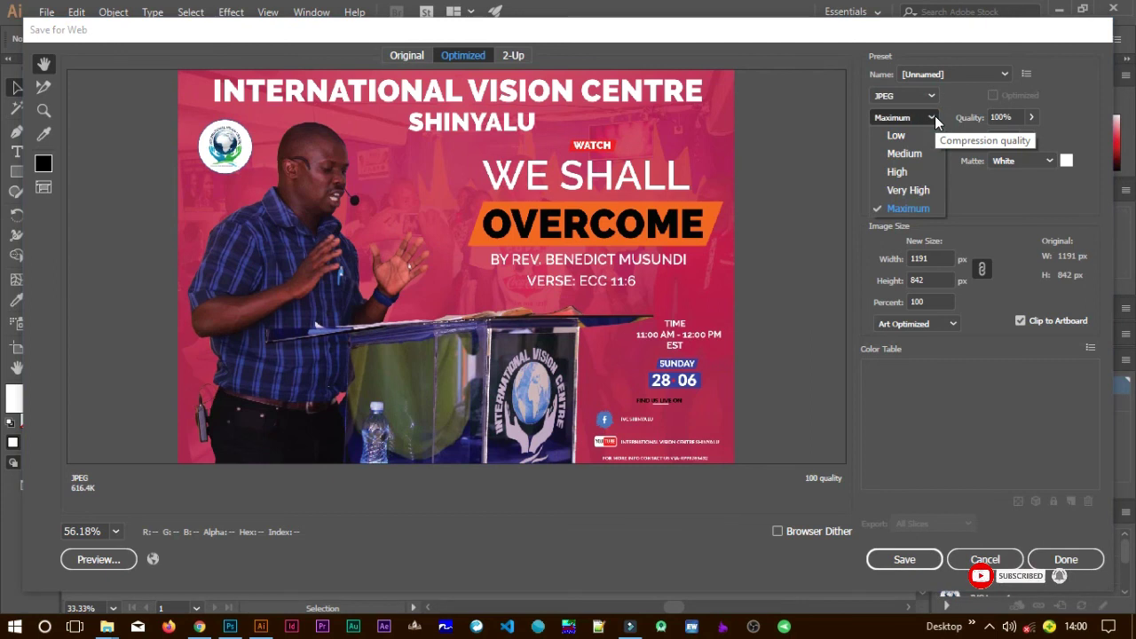
click(909, 208)
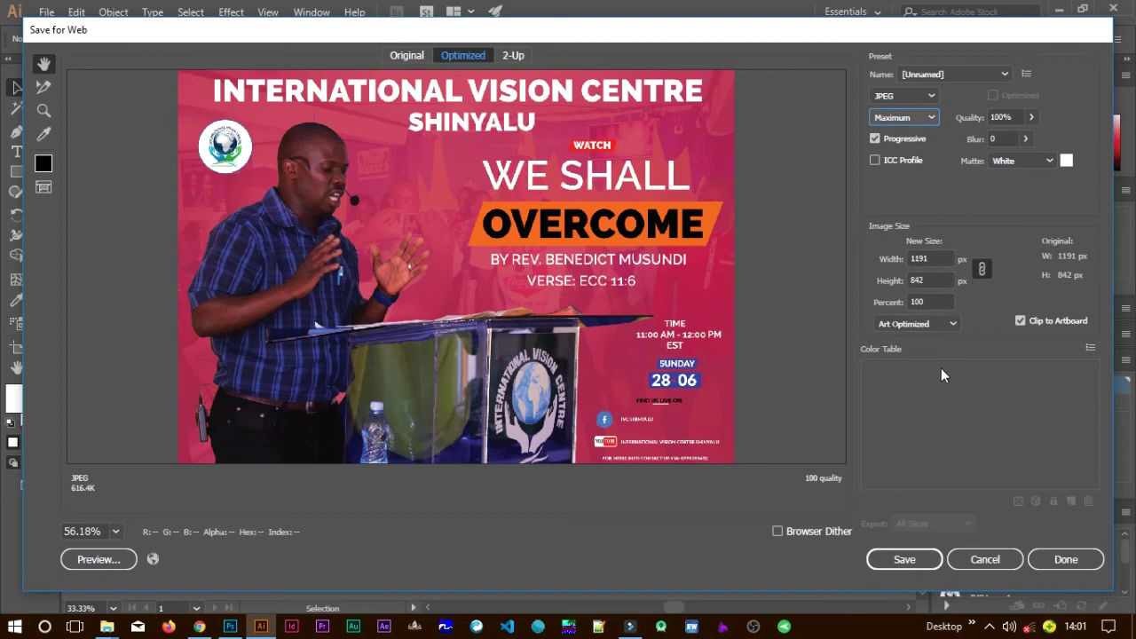
click(901, 561)
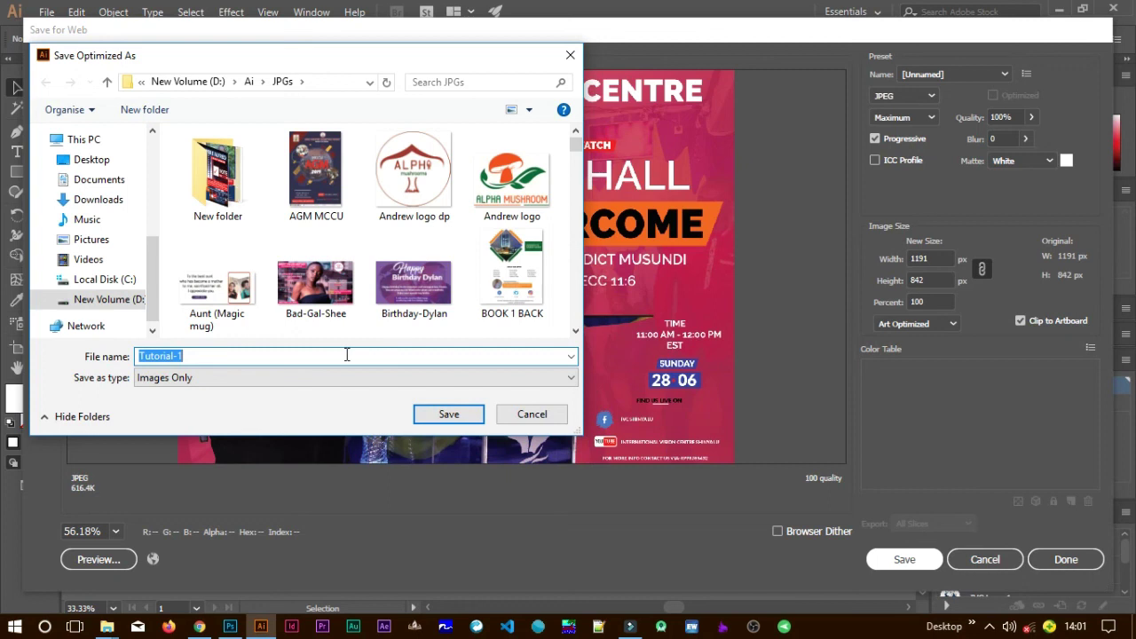
click(431, 413)
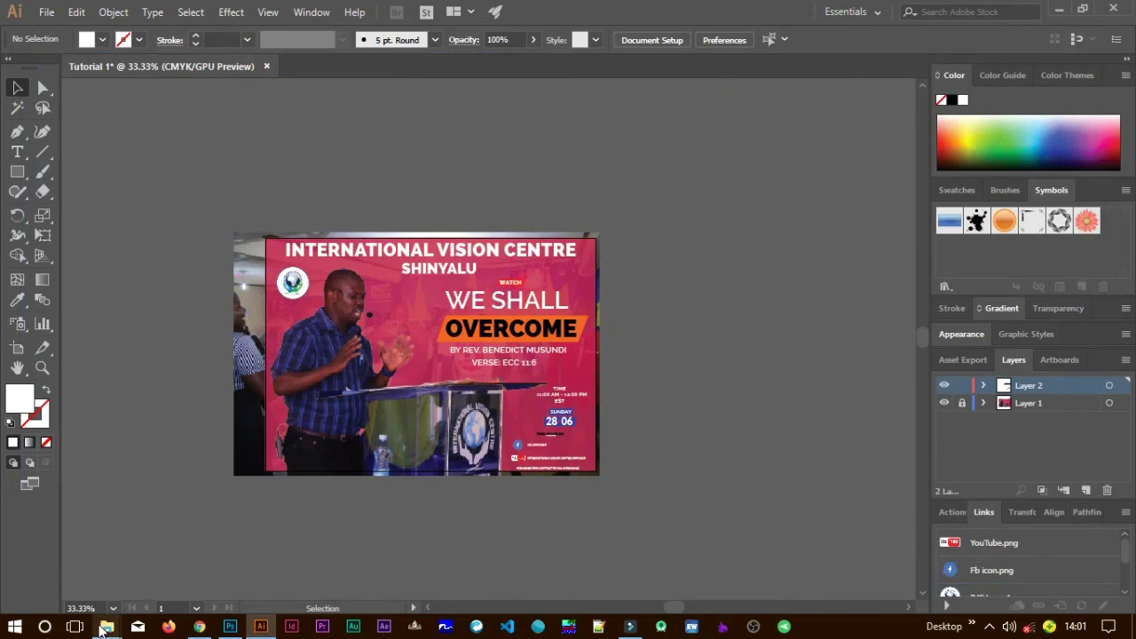
In File Explorer, navigate to New Volume (D:) > Ai > JPGs.
mouse_move(107, 627)
click(190, 592)
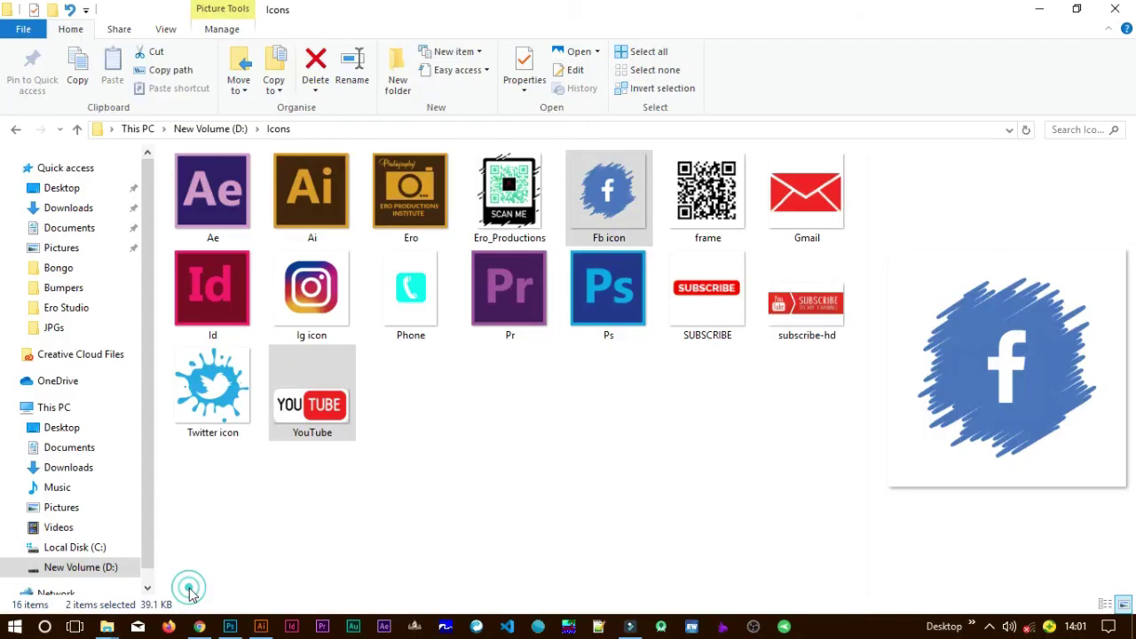
click(241, 130)
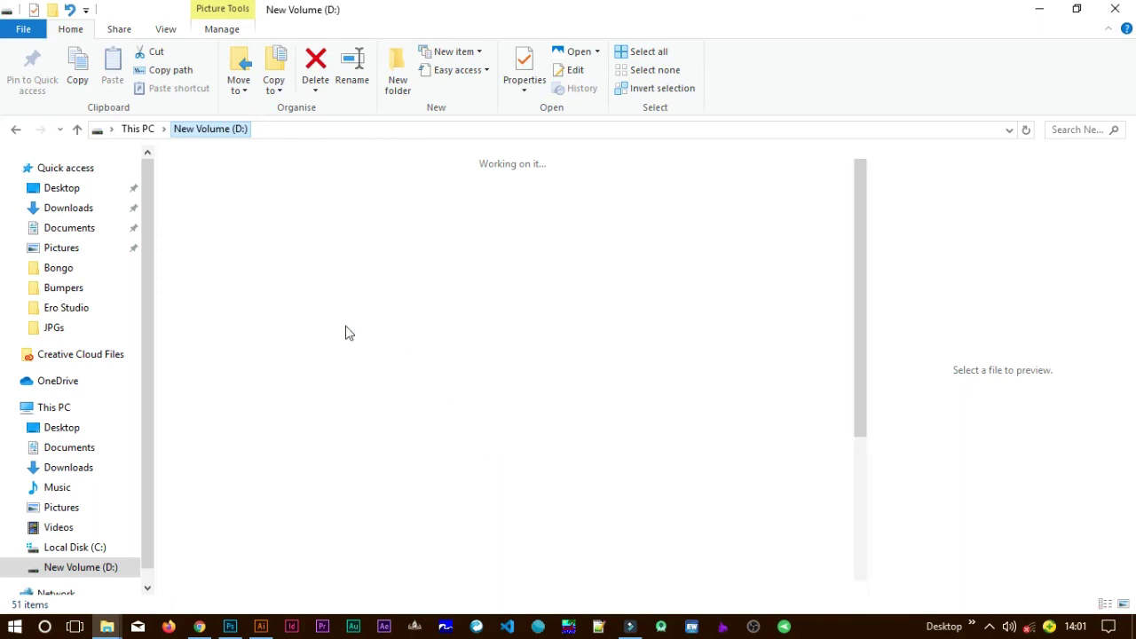
click(299, 229)
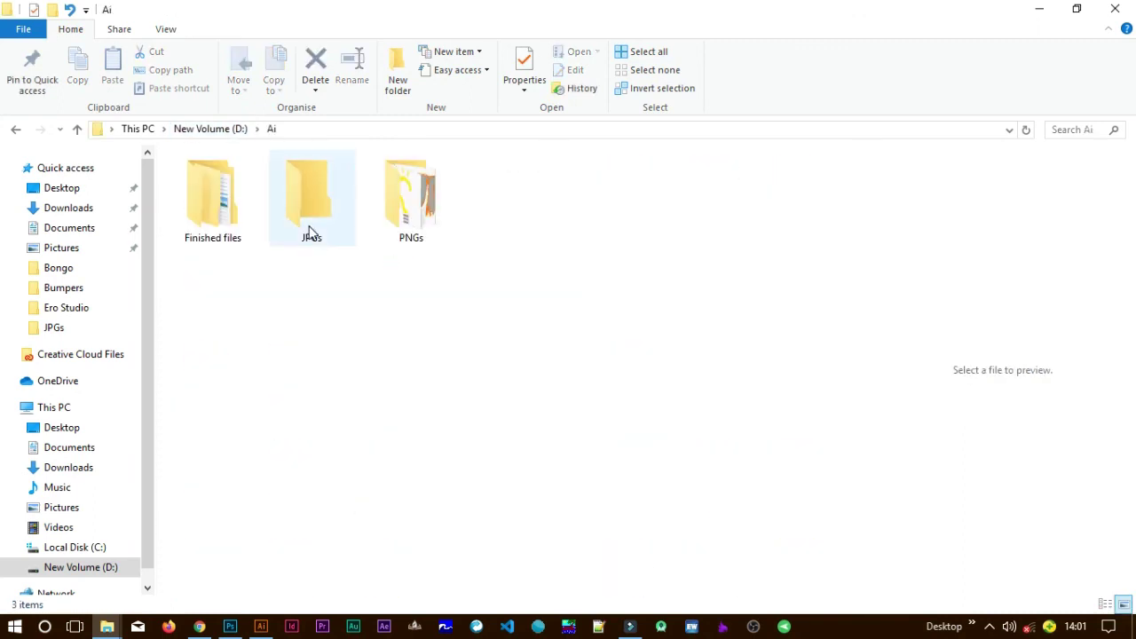
click(307, 229)
double_click(307, 229)
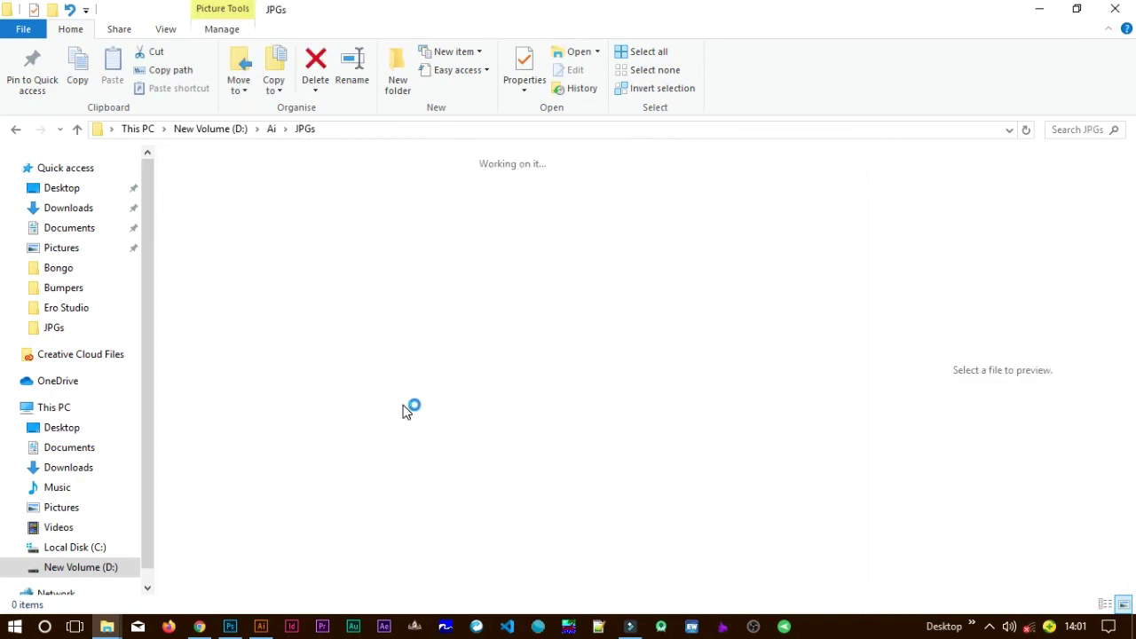
drag(858, 236, 858, 577)
scroll(654, 505, down, 5)
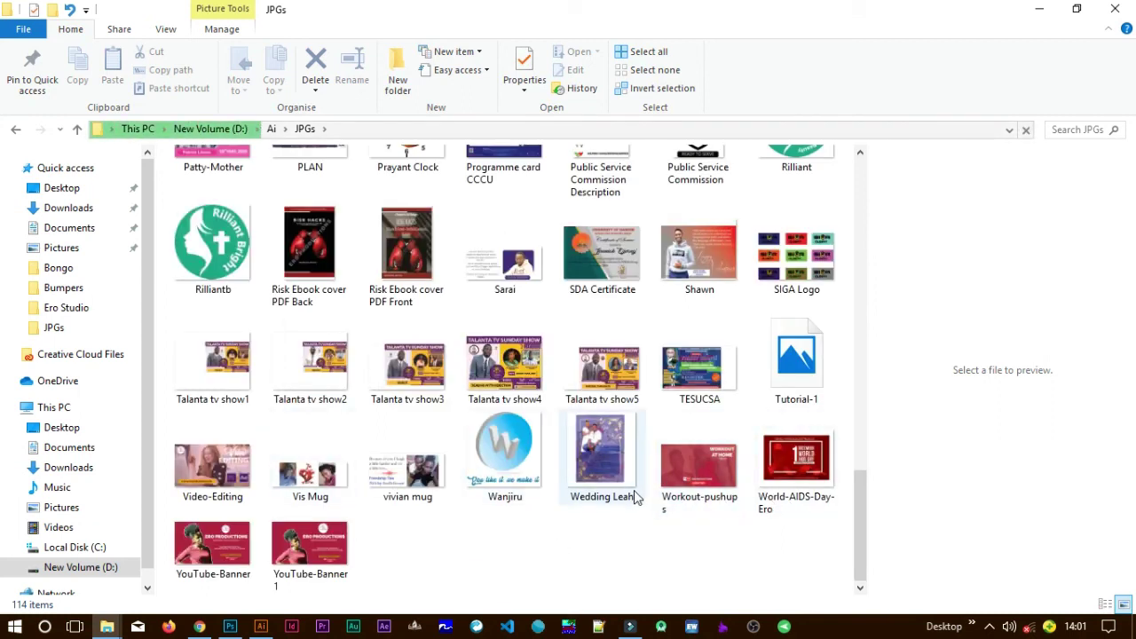
Open the exported Tutorial-1 image in the photo viewer.
click(212, 364)
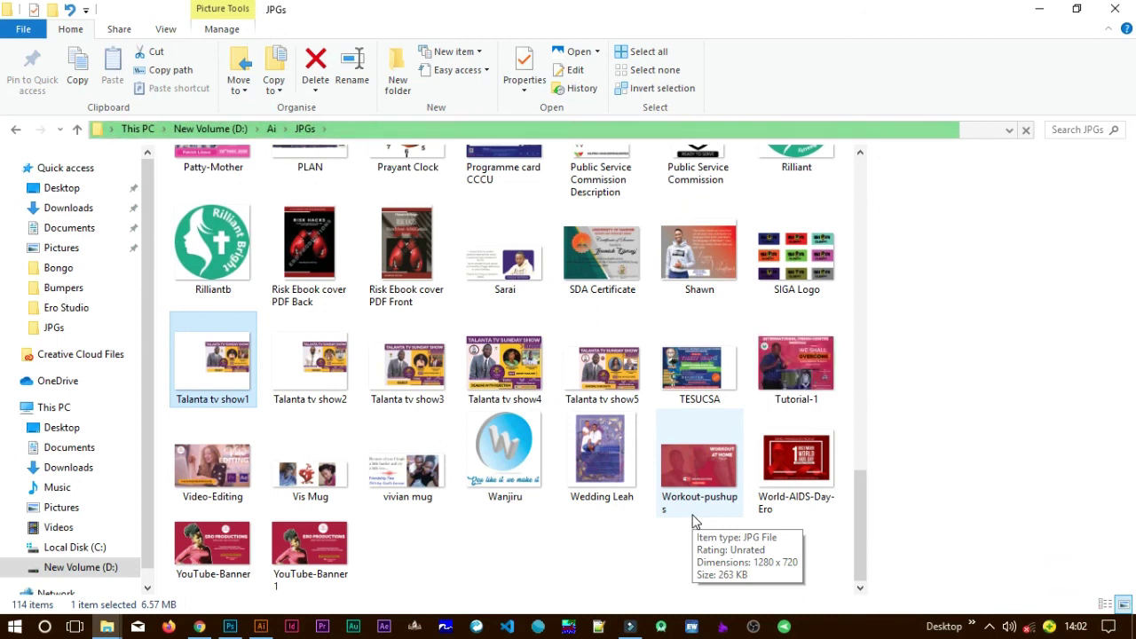
click(783, 375)
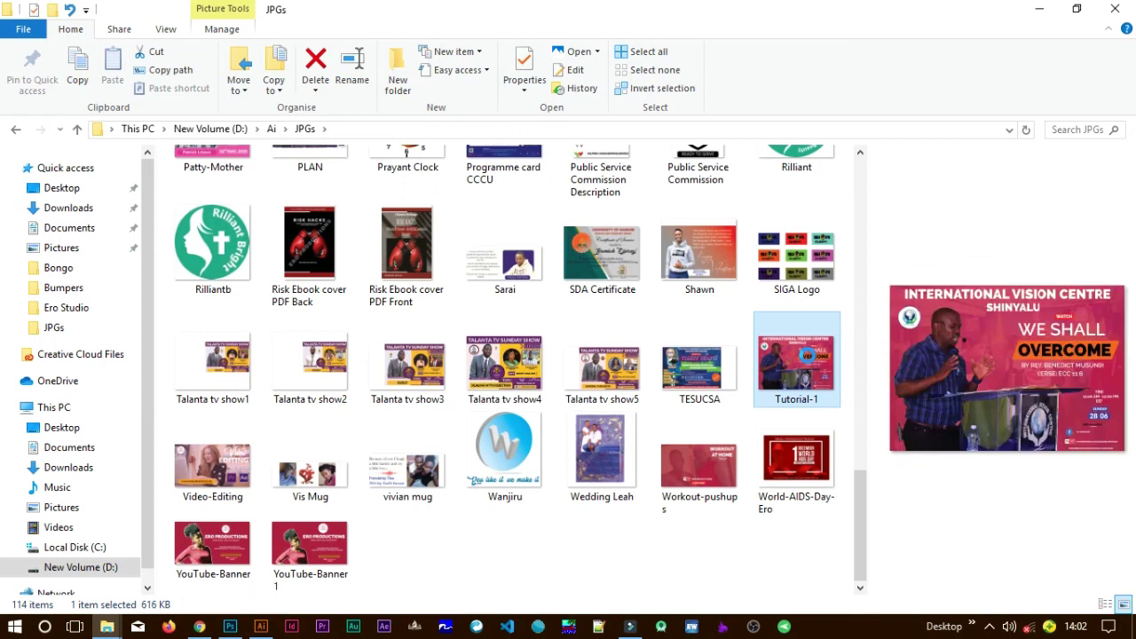
double_click(807, 355)
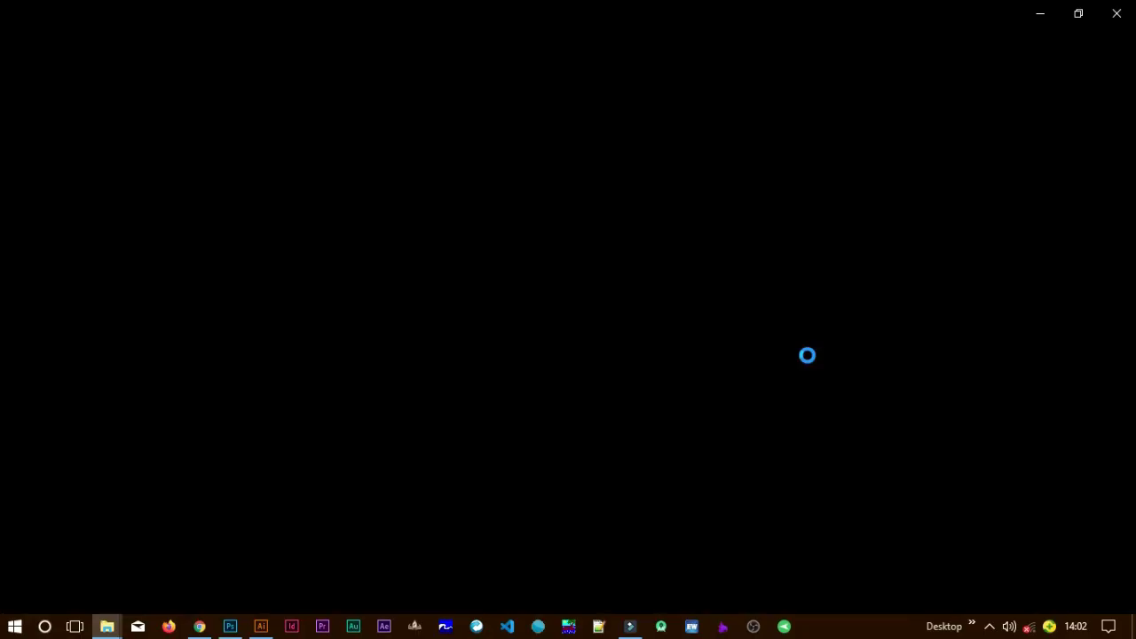